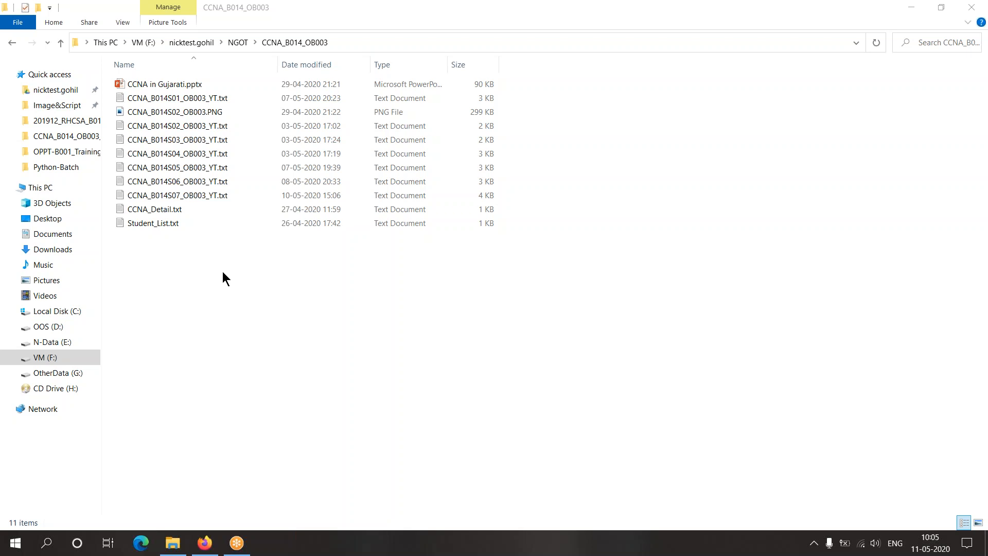
pyautogui.click(223, 273)
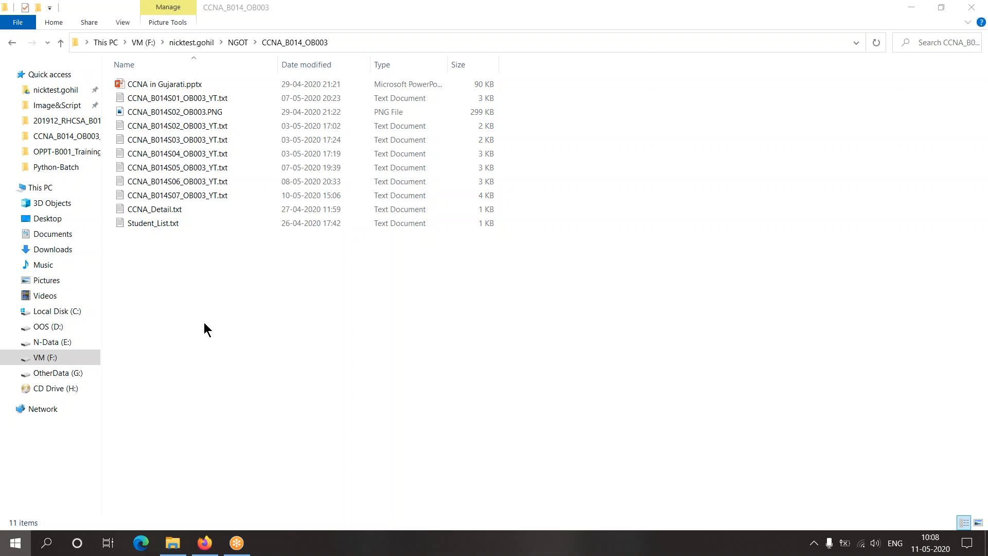
# Find and launch Cisco Packet Tracer
pyautogui.press('super')
pyautogui.write('pa')
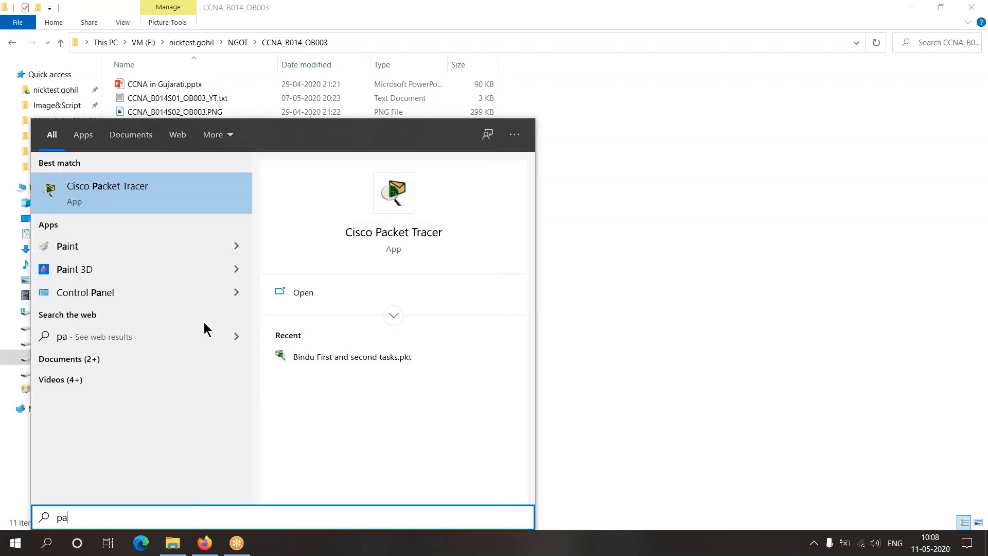
pyautogui.press('Escape')
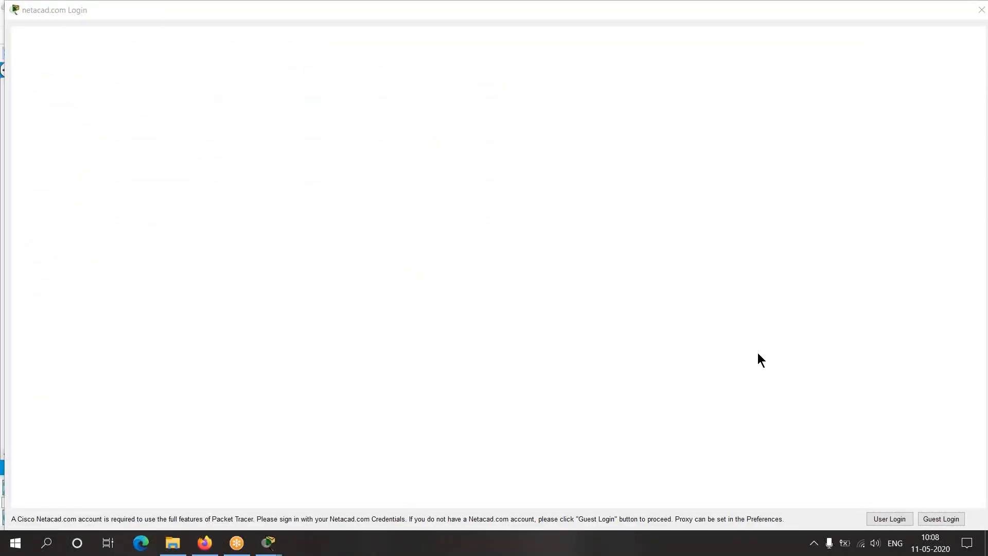
# Continue into Packet Tracer as a guest, closing the Introduction to Packet Tracer web page and minimizing the browser
pyautogui.click(937, 523)
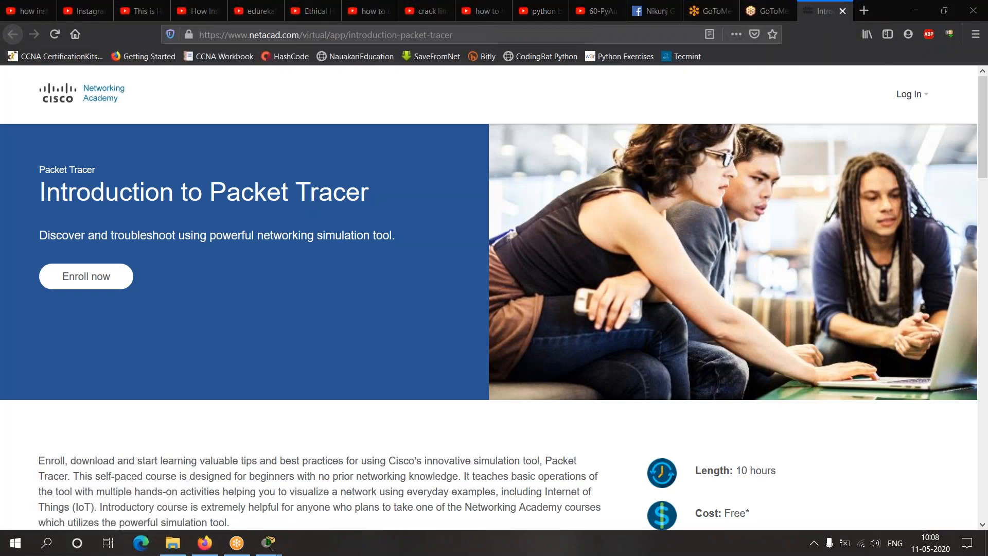
pyautogui.click(842, 10)
pyautogui.click(914, 10)
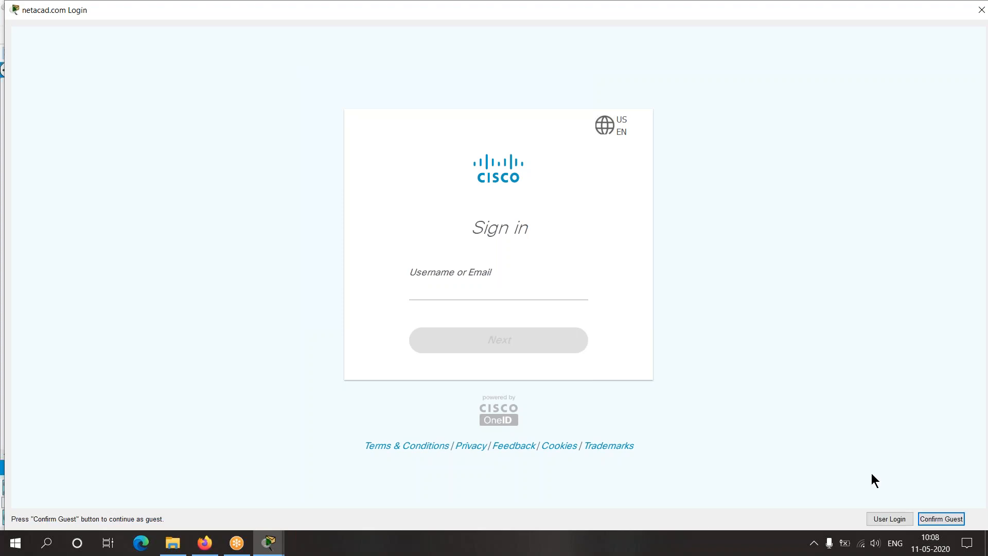
pyautogui.click(939, 519)
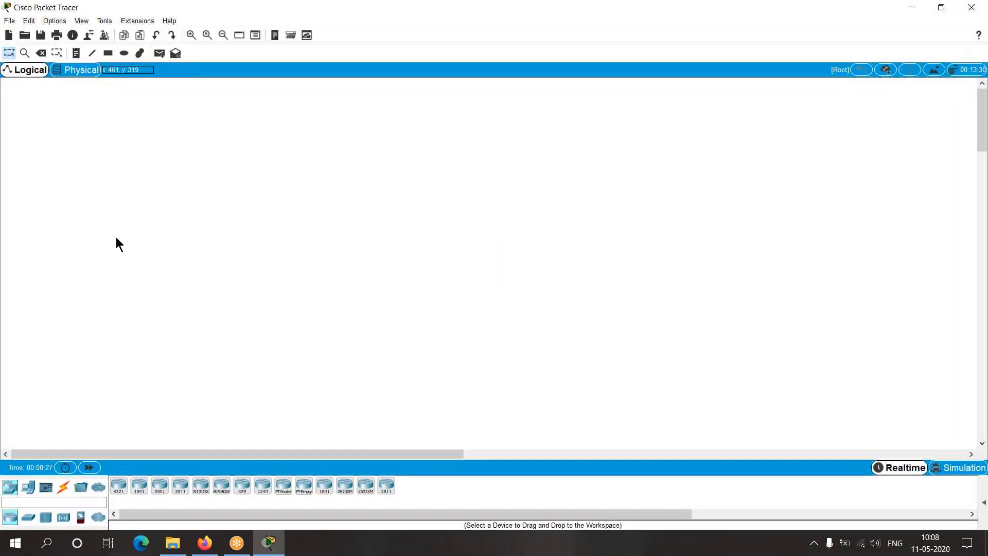
pyautogui.click(23, 261)
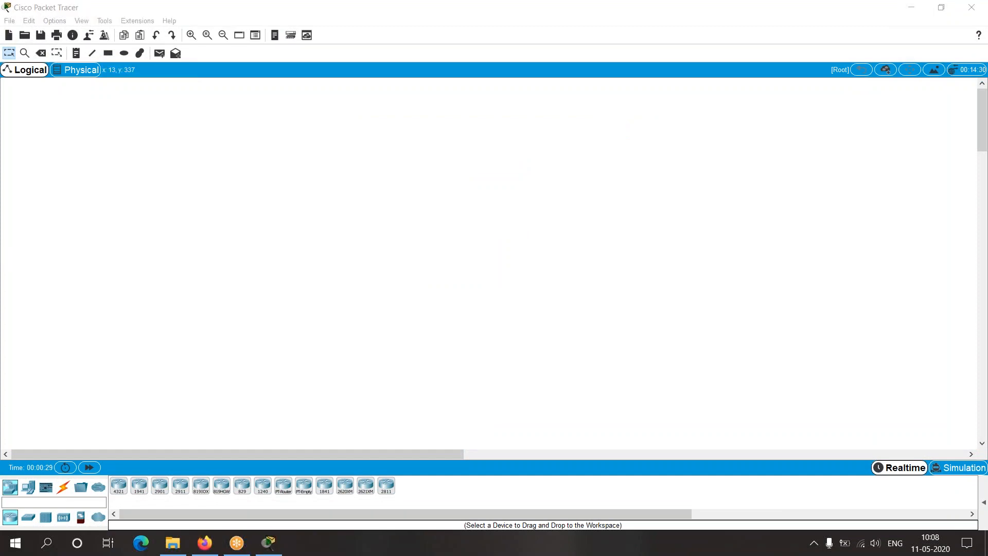
pyautogui.click(231, 273)
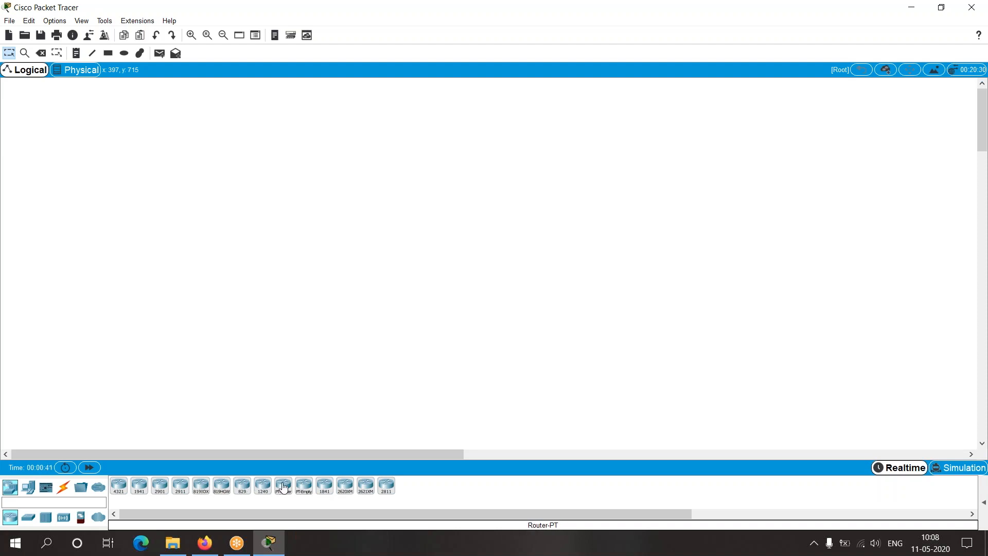
# Place three Router-PT routers in the logical workspace, moving the first one to the upper-left corner of the canvas
pyautogui.moveTo(284, 487); pyautogui.dragTo(286, 280)
pyautogui.moveTo(219, 171); pyautogui.dragTo(82, 121)
pyautogui.moveTo(283, 489); pyautogui.dragTo(311, 197)
pyautogui.moveTo(274, 488); pyautogui.dragTo(424, 245)
# Arrange Router1 and Router2 in a level row with a wide gap between them, lower than Router0
pyautogui.moveTo(313, 207); pyautogui.dragTo(328, 162)
pyautogui.moveTo(449, 209); pyautogui.dragTo(488, 156)
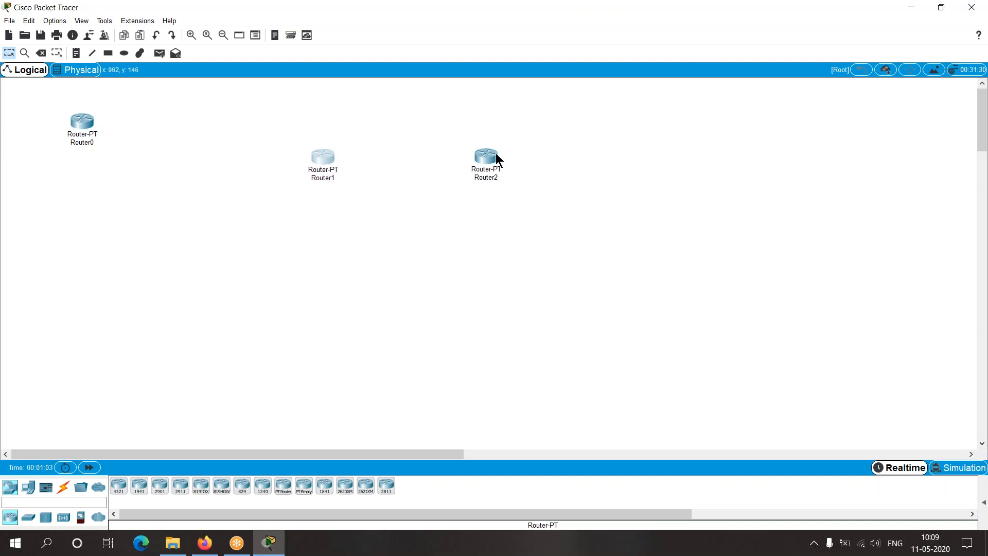
pyautogui.moveTo(501, 157); pyautogui.dragTo(514, 159)
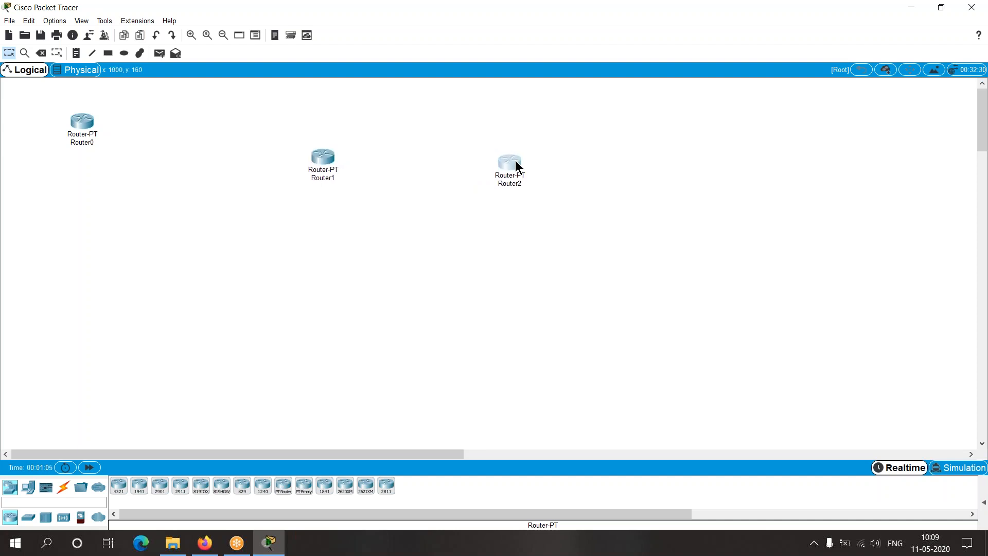
pyautogui.click(514, 161)
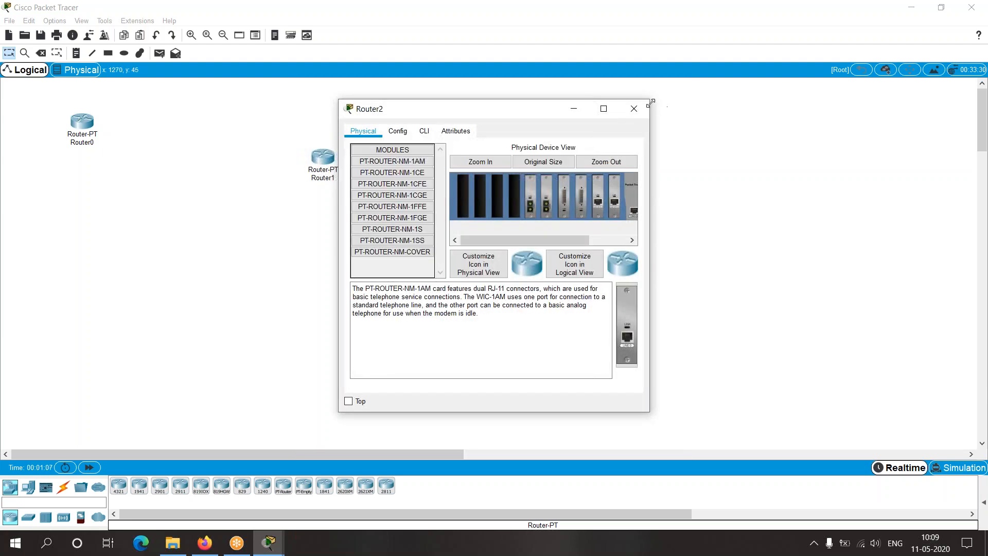
pyautogui.click(634, 108)
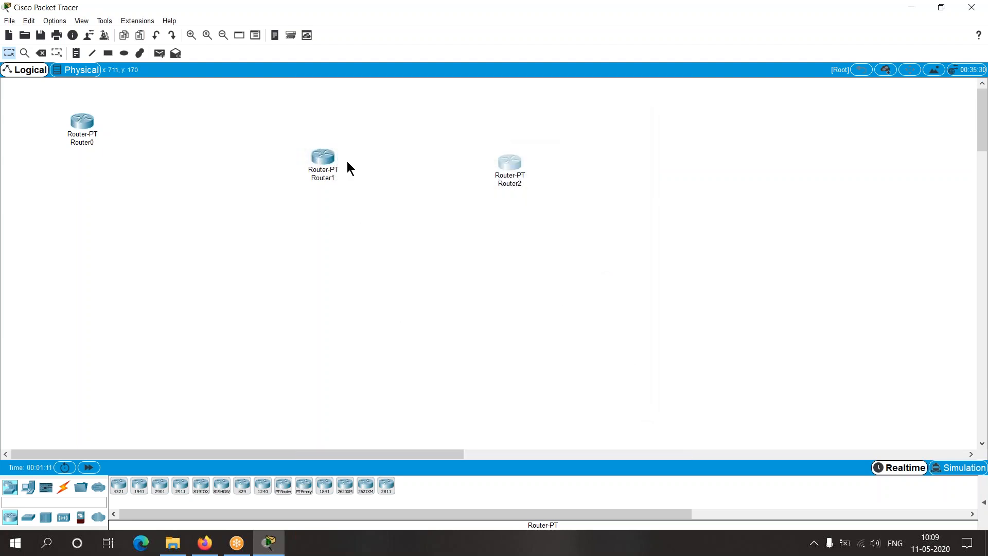
pyautogui.moveTo(326, 157); pyautogui.dragTo(317, 161)
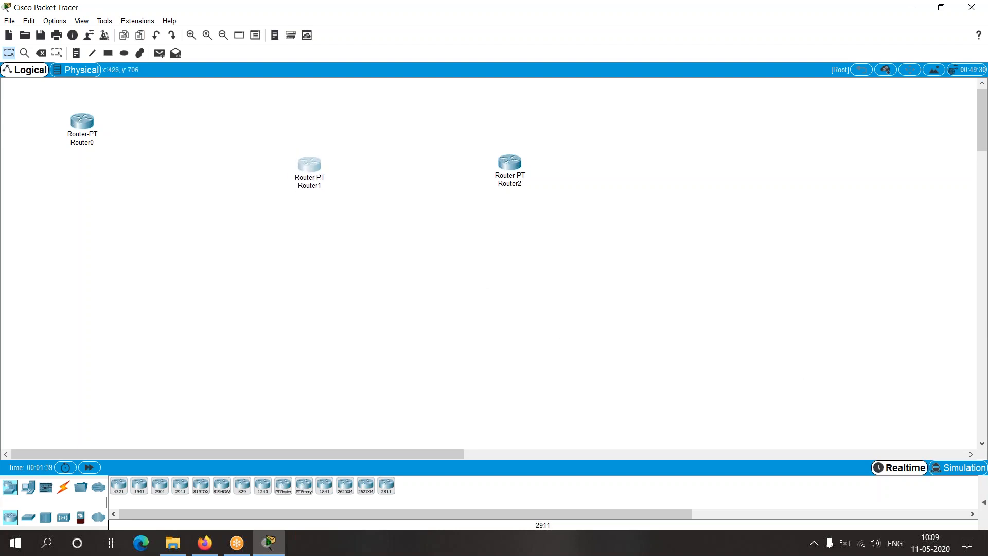
pyautogui.moveTo(522, 160); pyautogui.dragTo(576, 167)
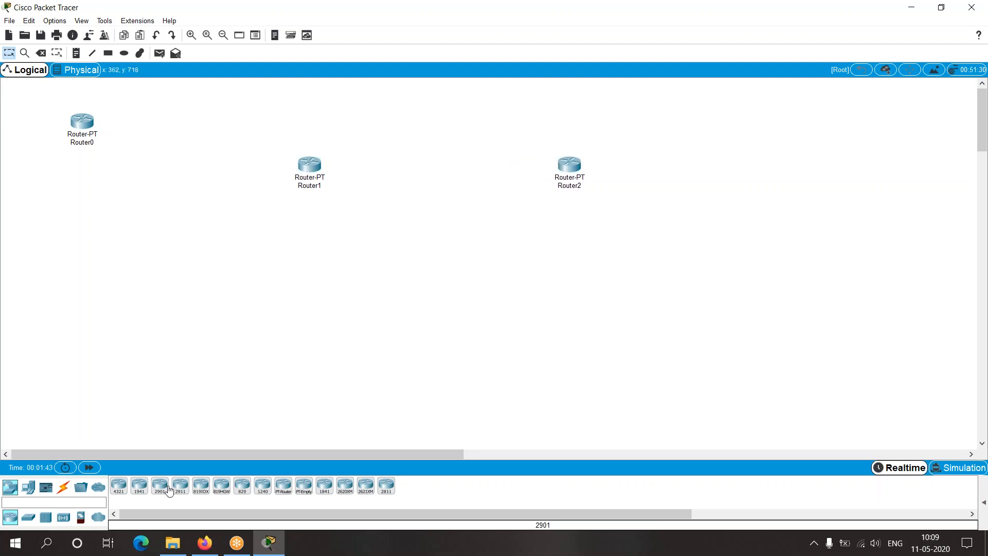
# Place two Switch-PT switches, one below Router1 and one below Router2
pyautogui.click(28, 486)
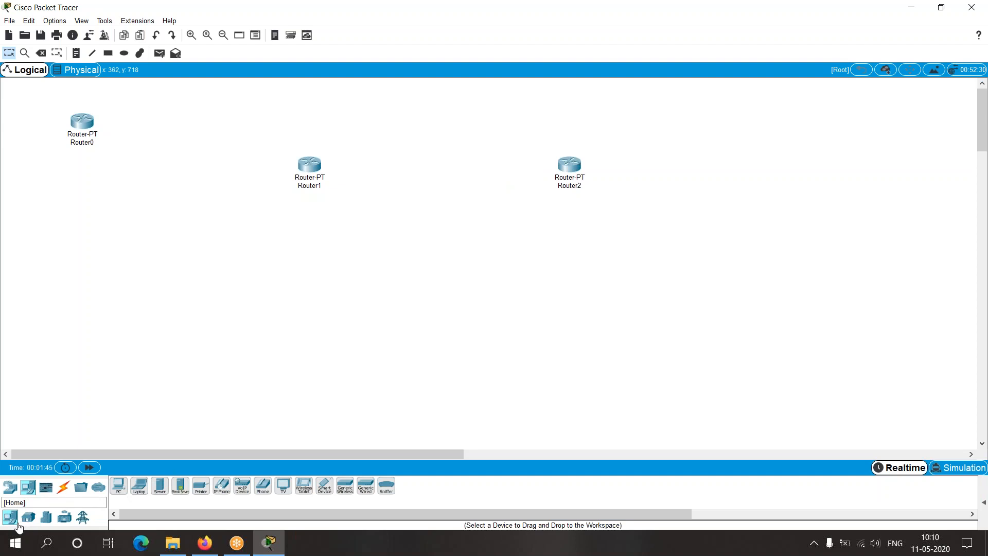
pyautogui.click(10, 487)
pyautogui.click(28, 516)
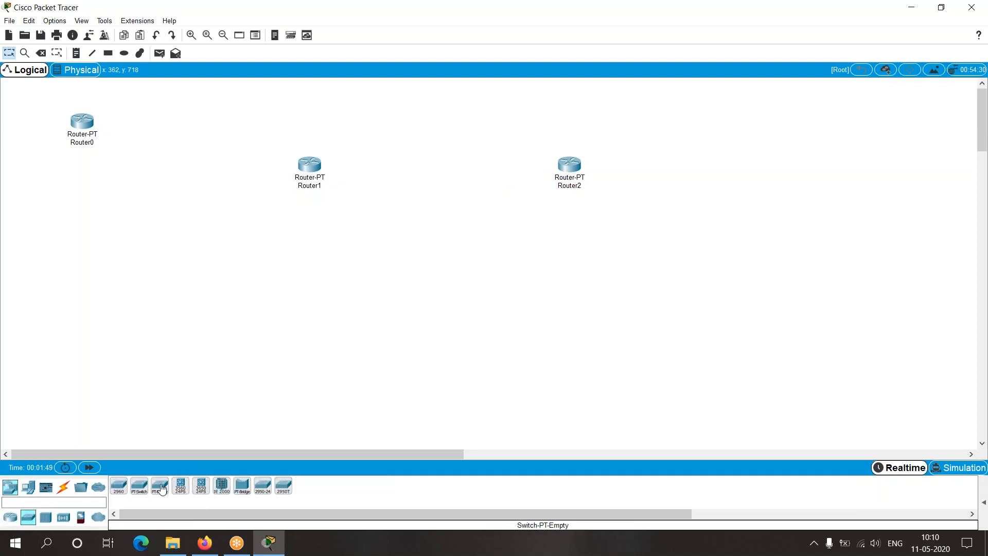
pyautogui.click(139, 487)
pyautogui.click(292, 256)
pyautogui.click(136, 488)
pyautogui.click(581, 258)
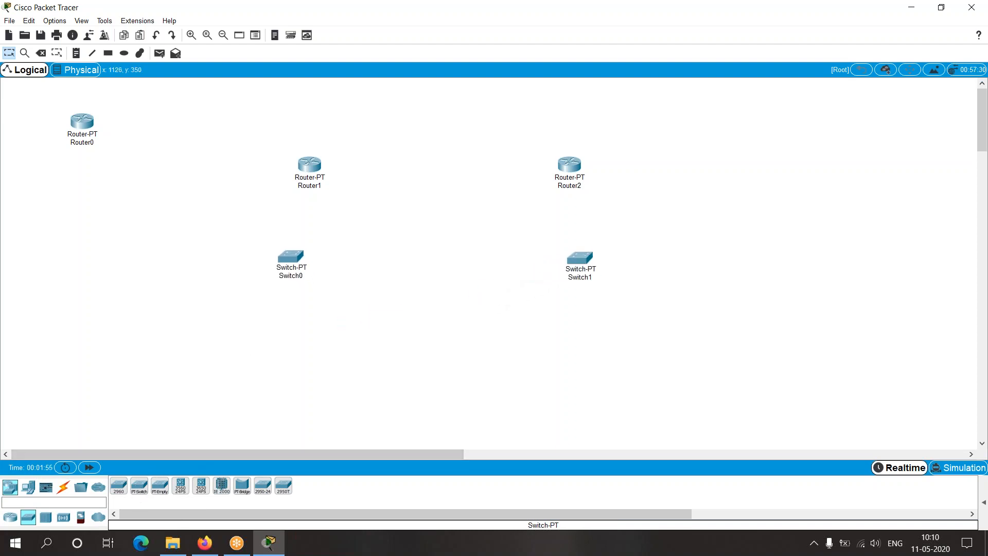
# Place two PC-PT end devices side by side below Switch0
pyautogui.click(28, 487)
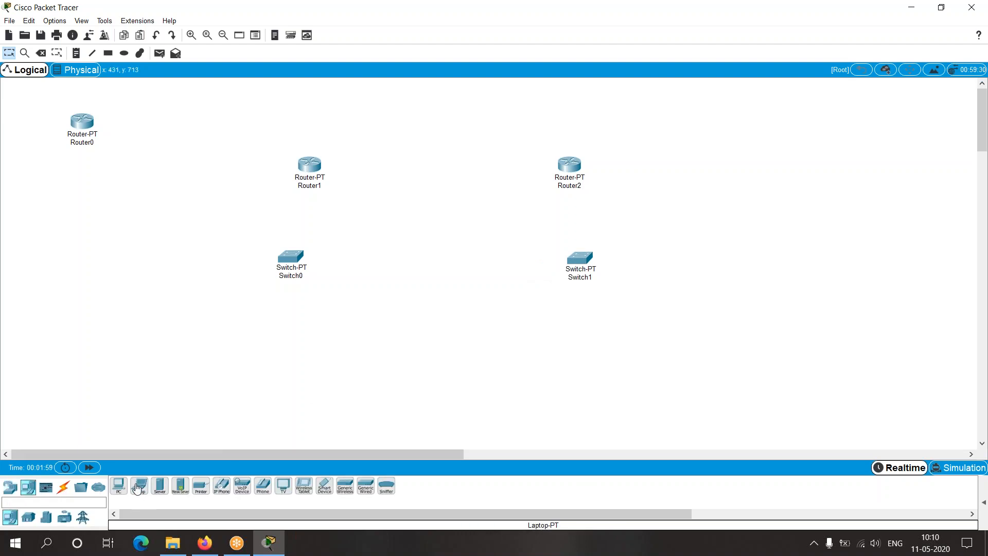
pyautogui.click(123, 490)
pyautogui.click(175, 361)
pyautogui.click(118, 486)
pyautogui.click(259, 376)
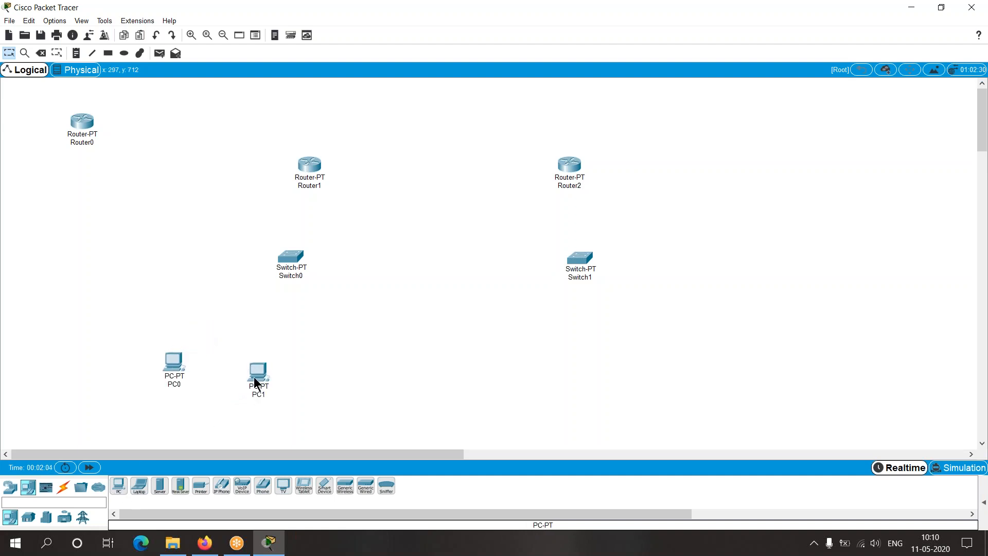
# Place two Laptop-PT end devices side by side below Switch1
pyautogui.click(141, 487)
pyautogui.click(504, 366)
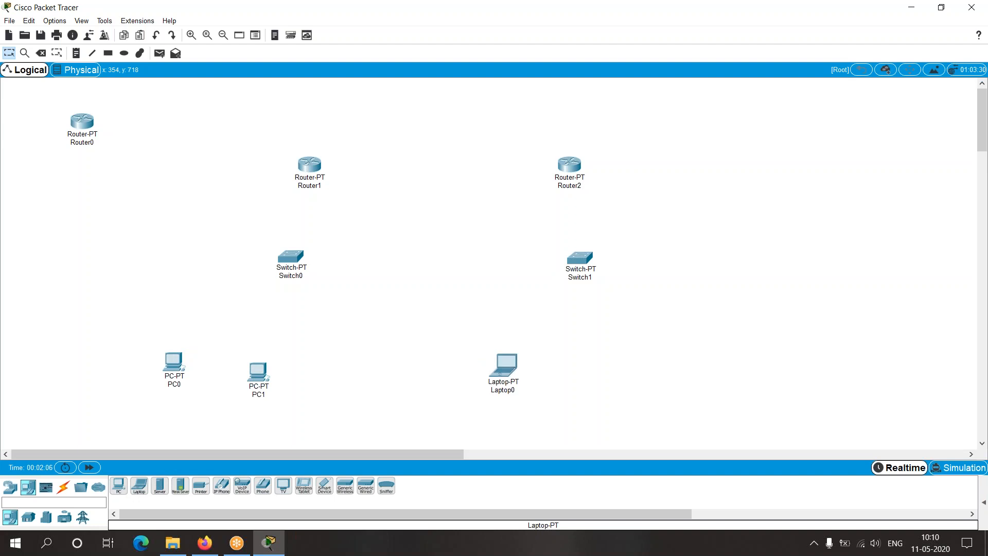
pyautogui.click(139, 486)
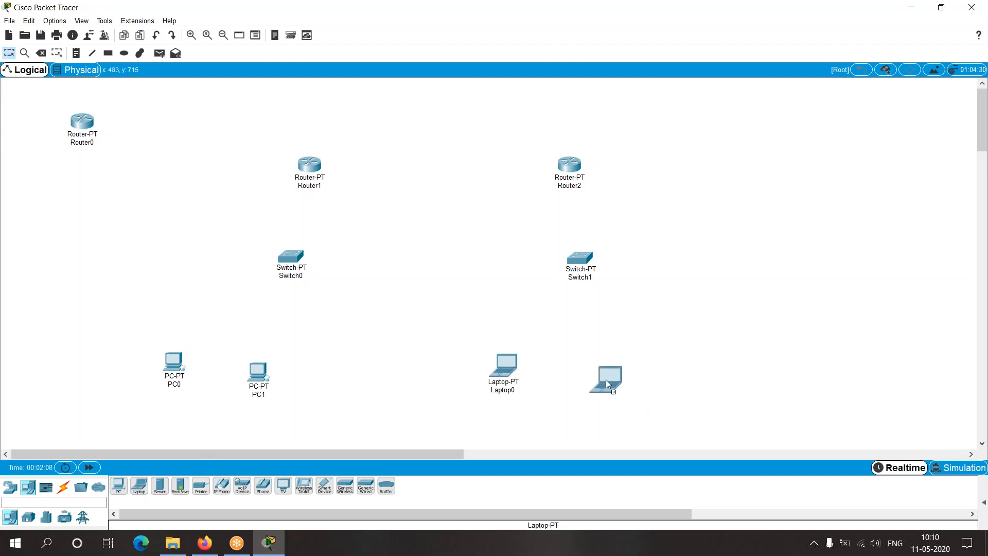
pyautogui.click(601, 368)
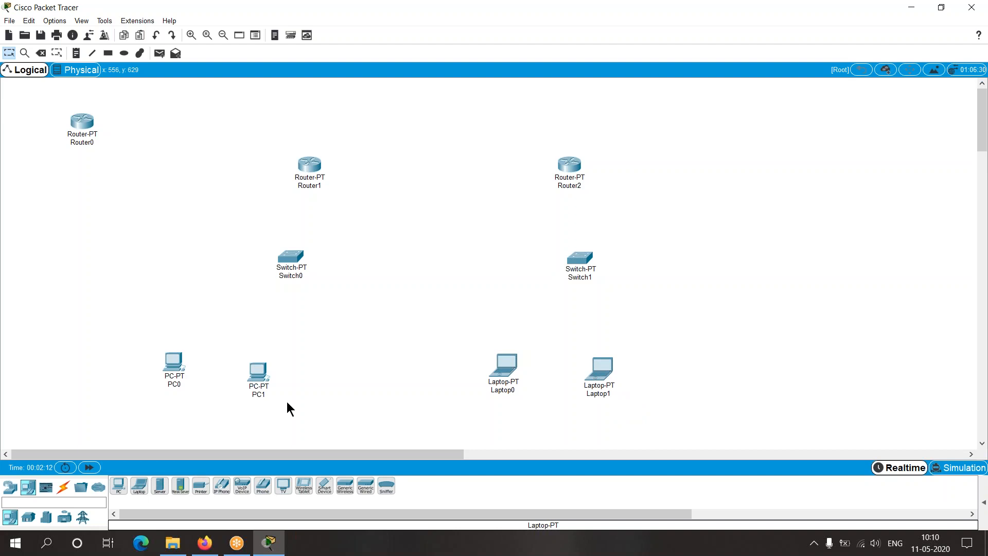
# Adjust the positions of both laptops and both switches so each switch sits above and between its two end devices
pyautogui.moveTo(507, 368); pyautogui.dragTo(516, 360)
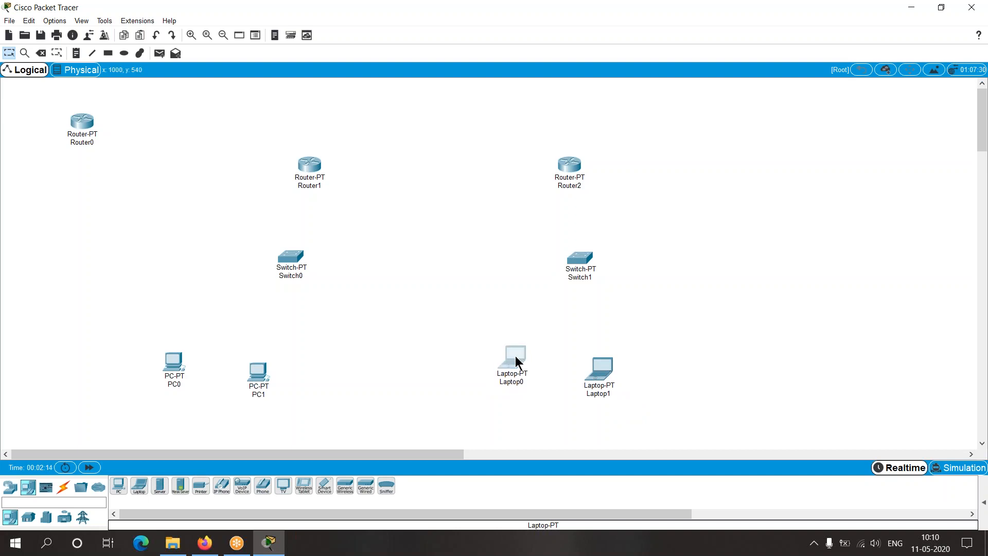
pyautogui.moveTo(603, 376); pyautogui.dragTo(619, 369)
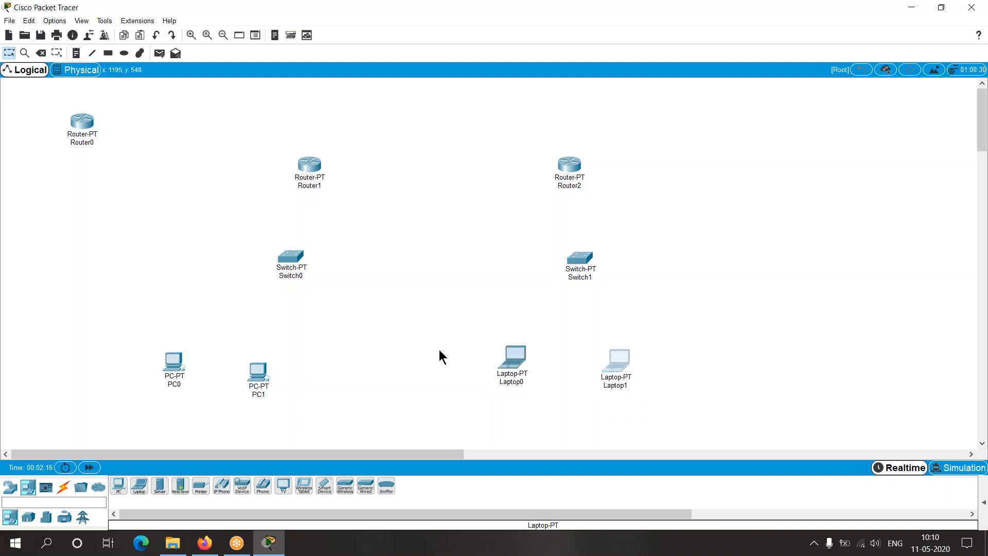
pyautogui.click(300, 261)
pyautogui.moveTo(300, 262); pyautogui.dragTo(283, 263)
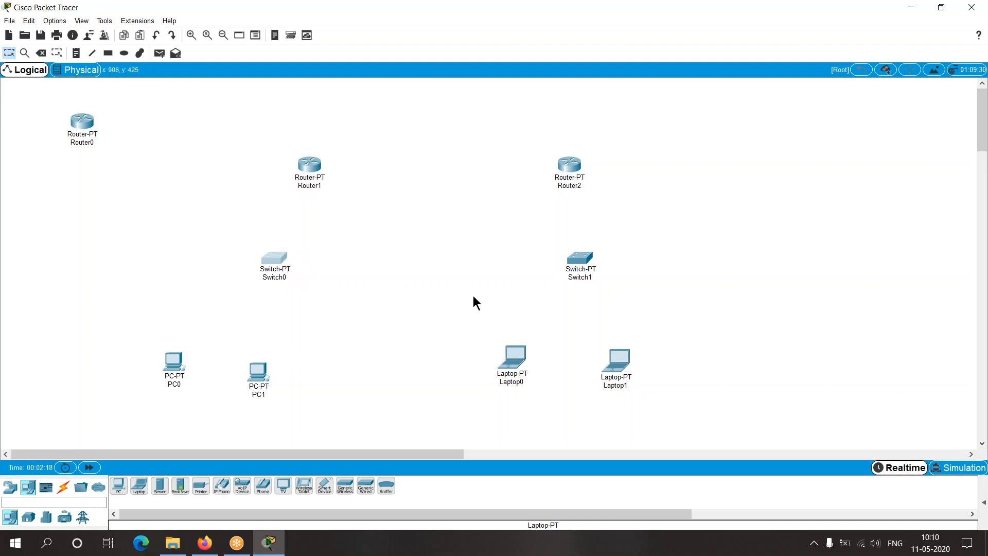
pyautogui.moveTo(585, 263); pyautogui.dragTo(584, 263)
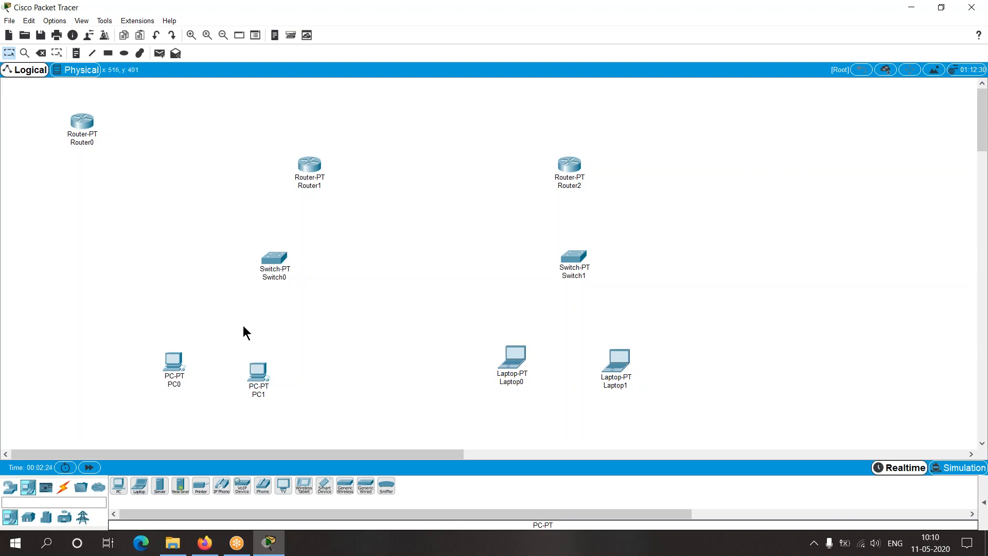
# Connect PC0's FastEthernet0 port to Switch0's FastEthernet0/1 port with a copper straight-through cable
pyautogui.click(63, 489)
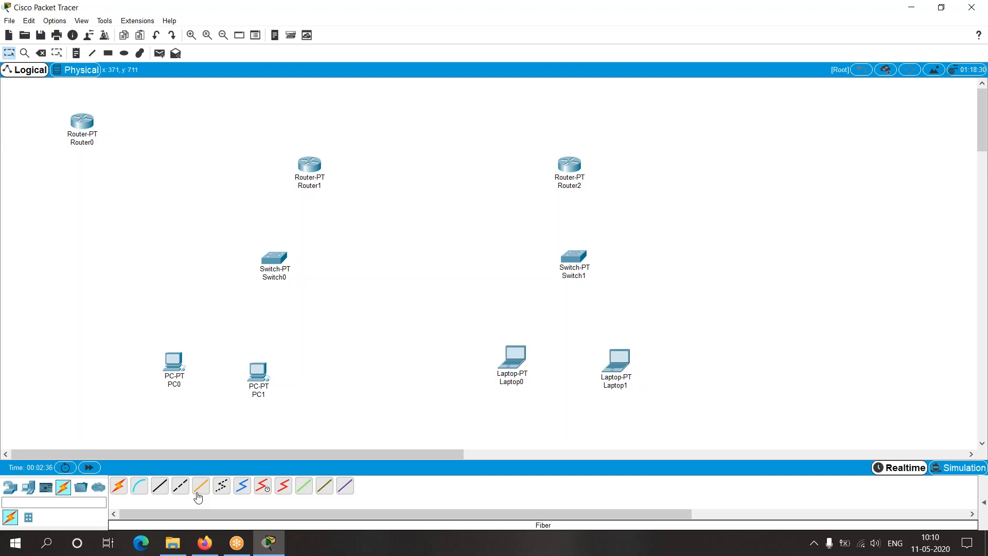
pyautogui.click(159, 486)
pyautogui.click(175, 359)
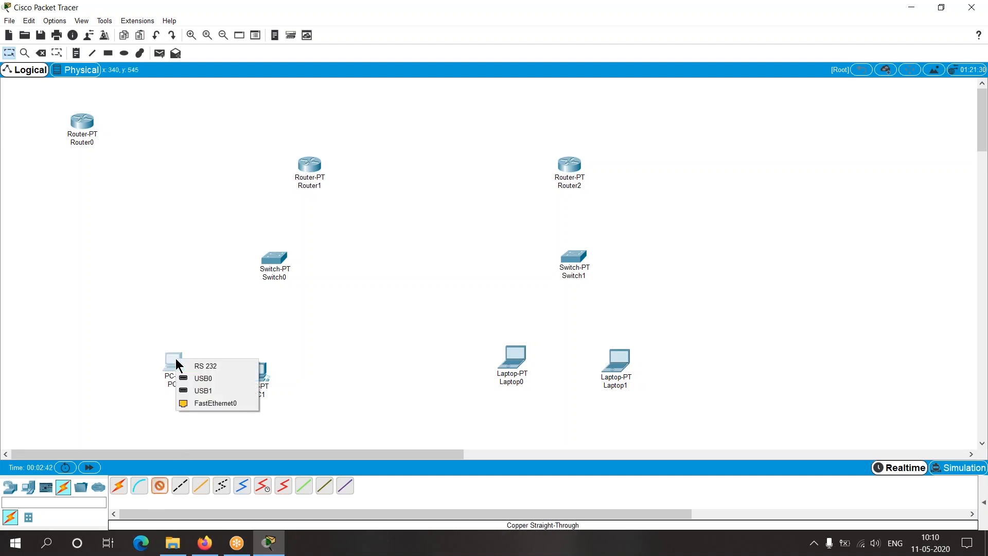
pyautogui.click(200, 405)
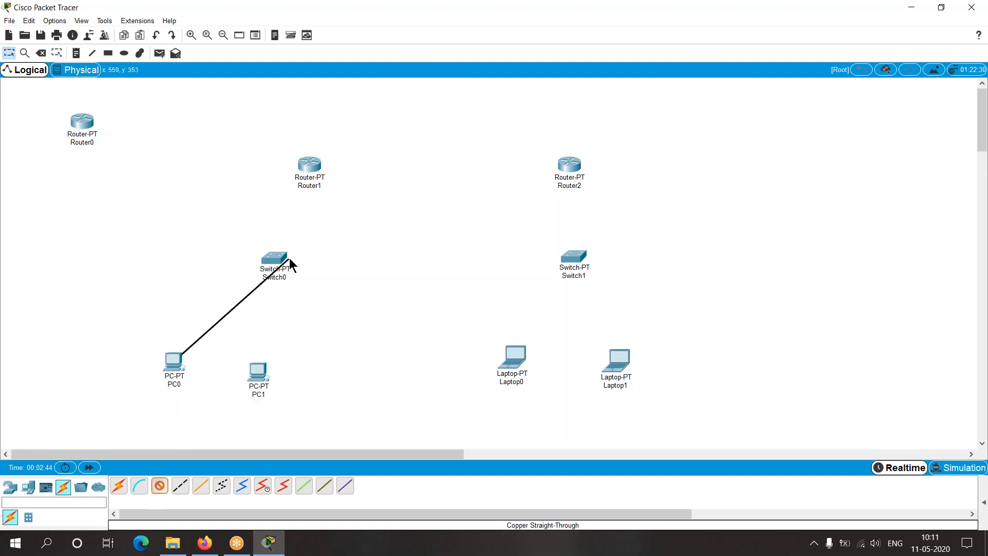
pyautogui.click(277, 260)
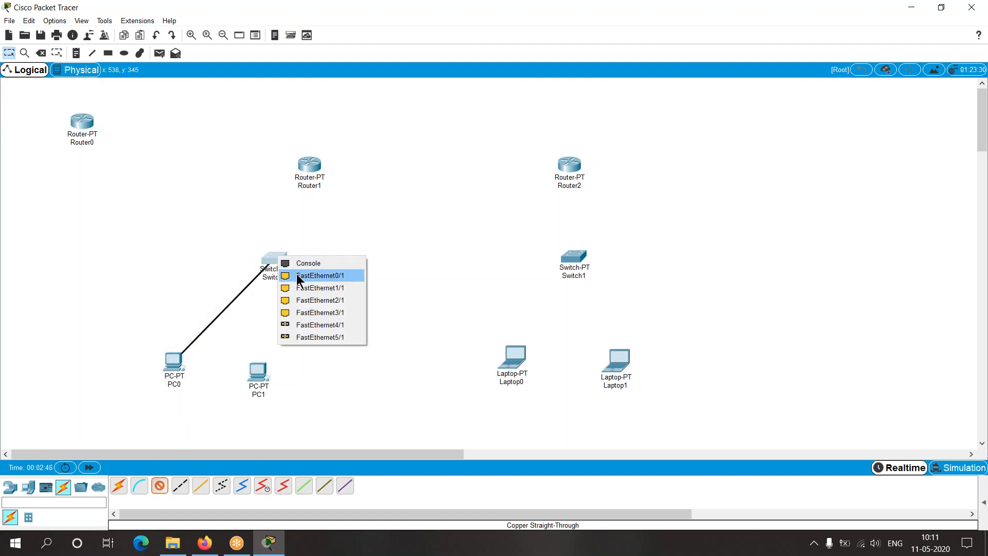
pyautogui.click(299, 275)
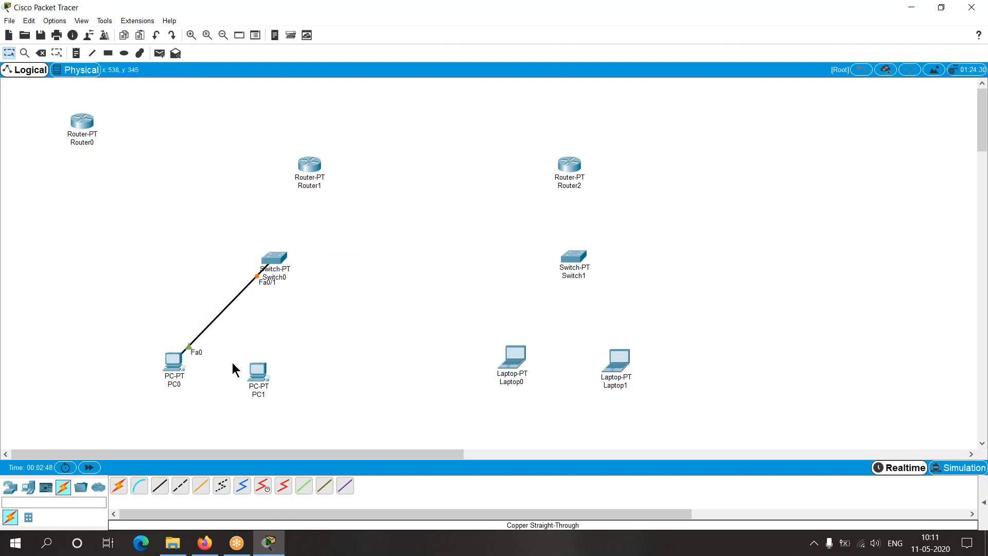
# Connect PC1's FastEthernet0 port to Switch0's FastEthernet1/1 port with a copper straight-through cable
pyautogui.click(259, 372)
pyautogui.click(279, 413)
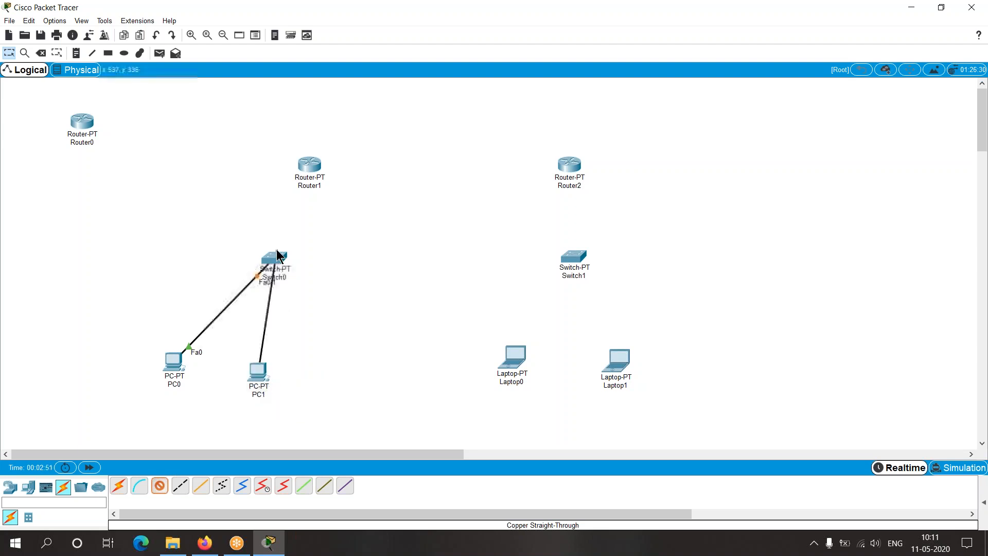
pyautogui.click(276, 259)
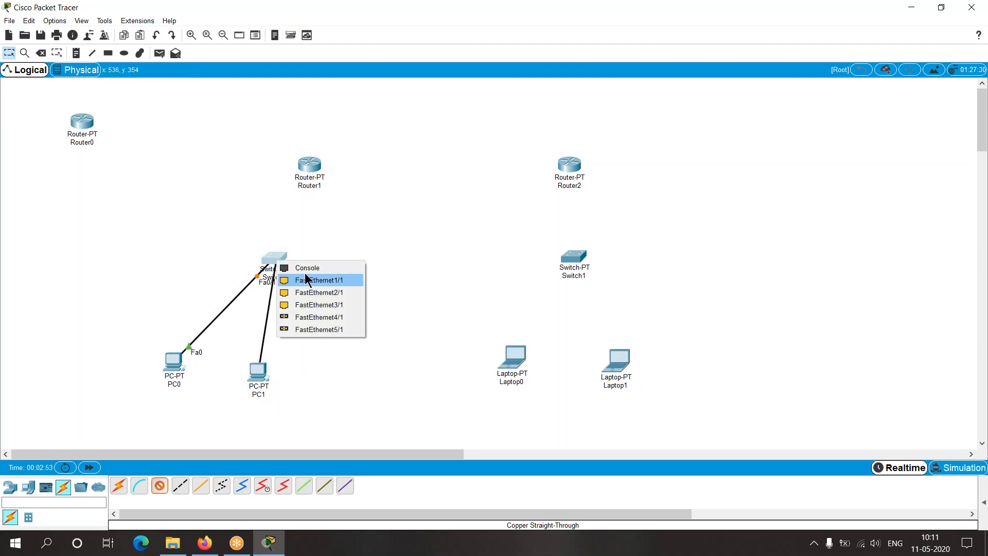
pyautogui.click(307, 280)
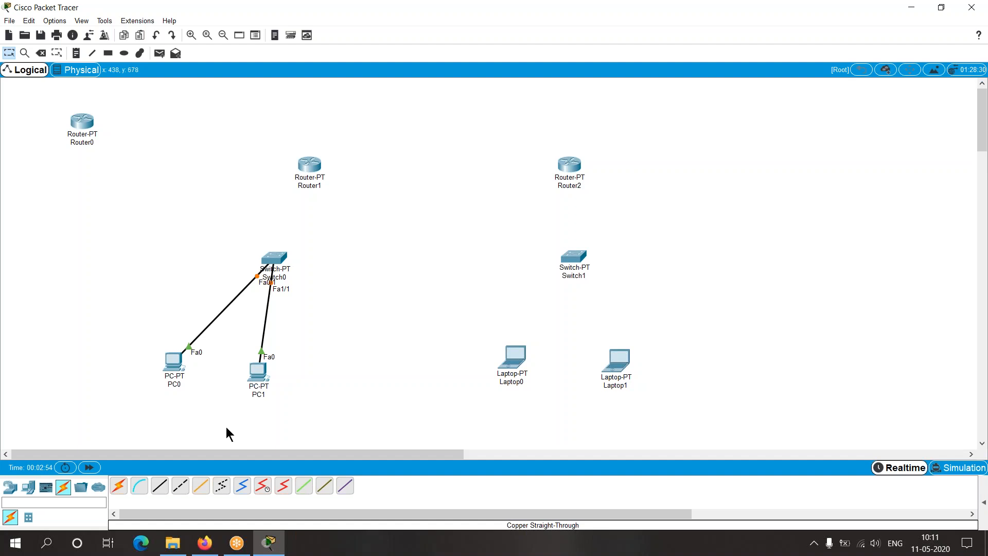
# Connect Switch0's FastEthernet2/1 port to Router1's FastEthernet0/0 port with a copper straight-through cable, and shift Router1 slightly upward
pyautogui.click(160, 493)
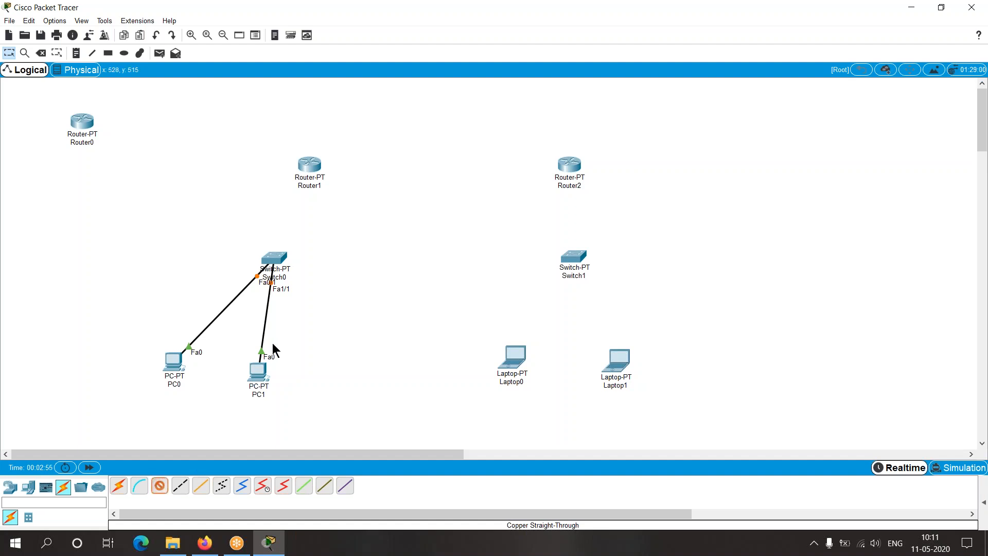
pyautogui.click(279, 257)
pyautogui.click(303, 276)
pyautogui.moveTo(305, 166)
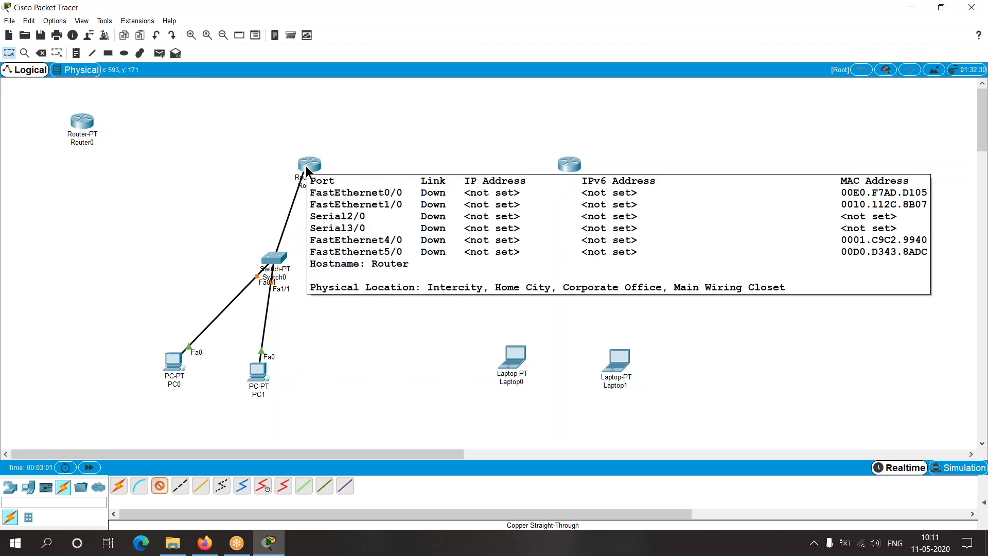
pyautogui.click(306, 166)
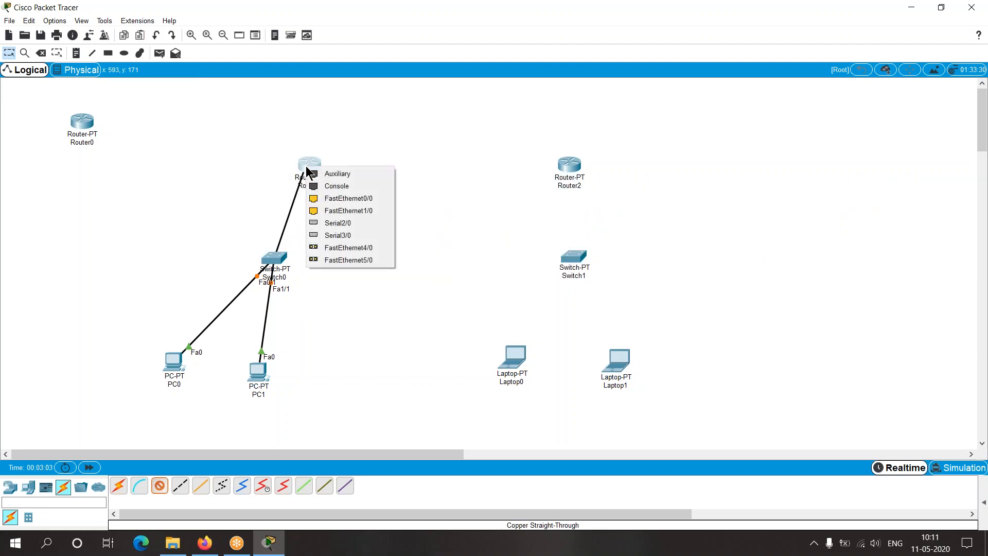
pyautogui.click(328, 199)
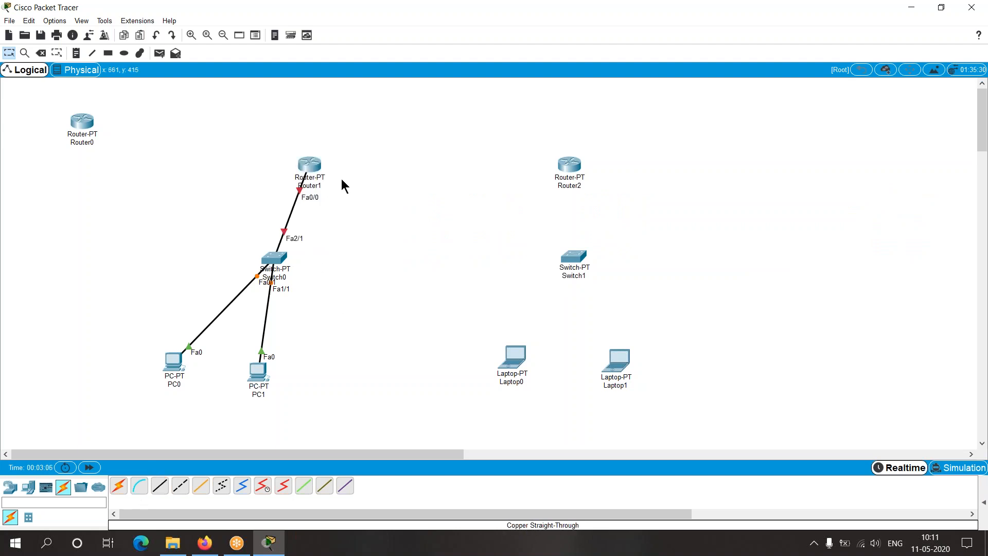
pyautogui.moveTo(311, 165); pyautogui.dragTo(321, 142)
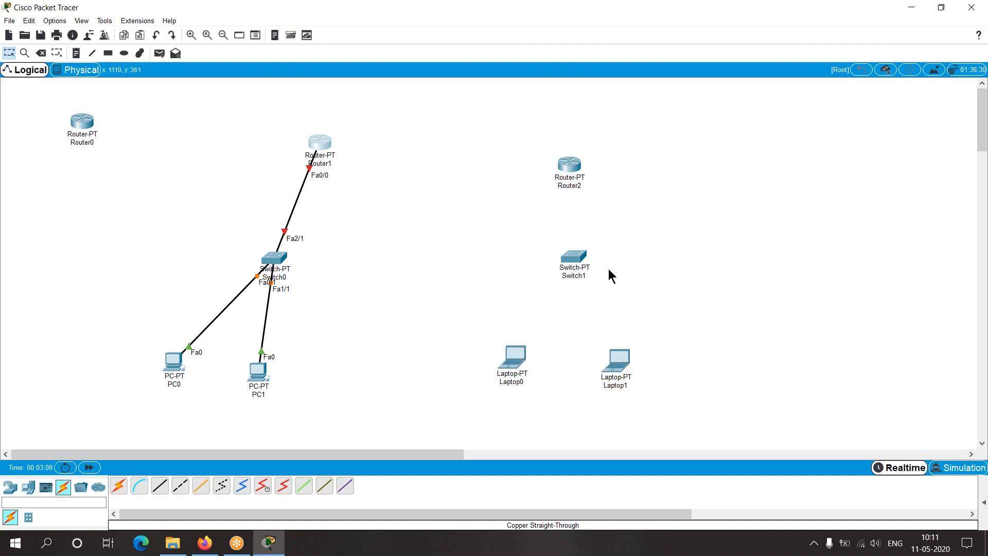
# Connect Laptop0's FastEthernet0 port to Switch1's FastEthernet0/1 port with a copper straight-through cable
pyautogui.click(157, 486)
pyautogui.click(515, 360)
pyautogui.click(542, 405)
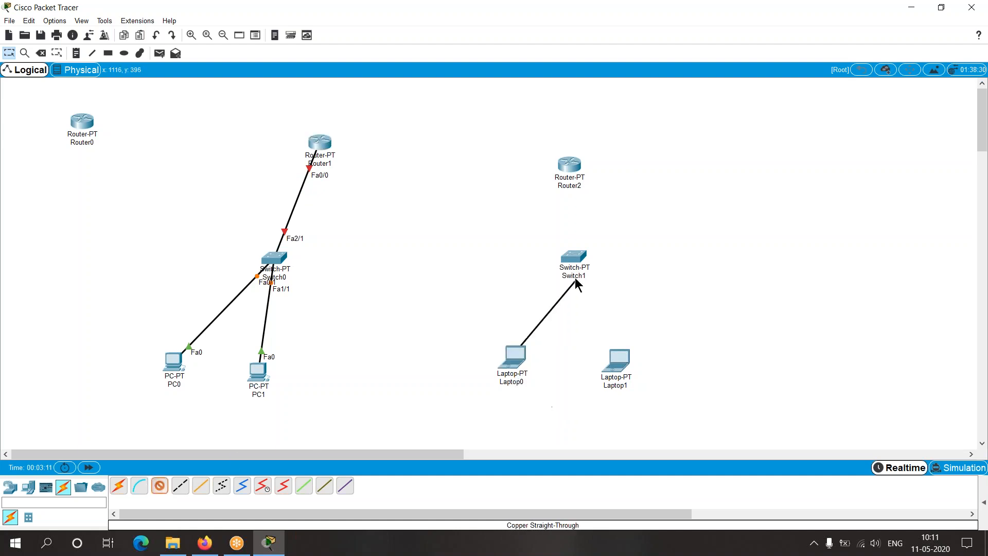
pyautogui.click(575, 256)
pyautogui.click(597, 276)
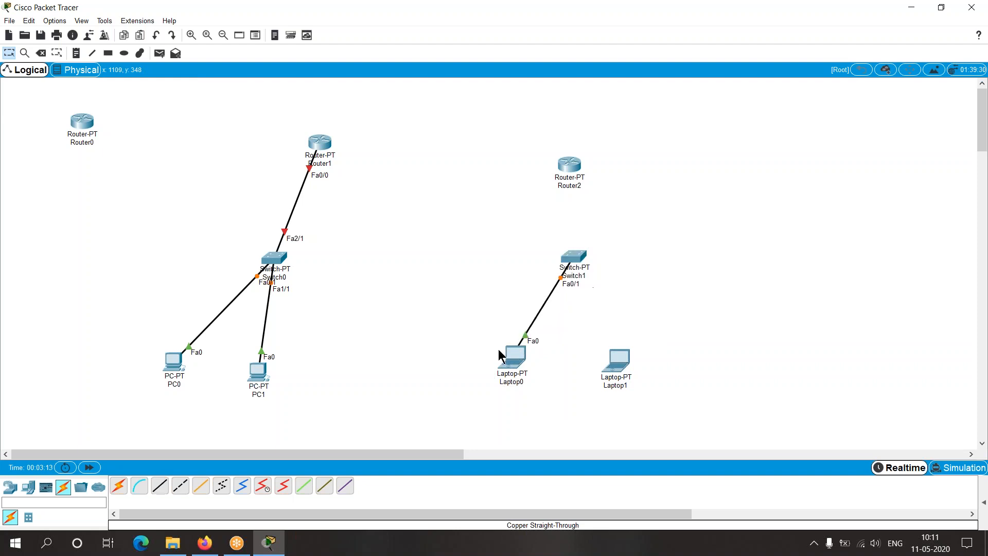
# Connect Laptop1's FastEthernet0 port to Switch1's FastEthernet1/1 port with a copper straight-through cable
pyautogui.click(159, 485)
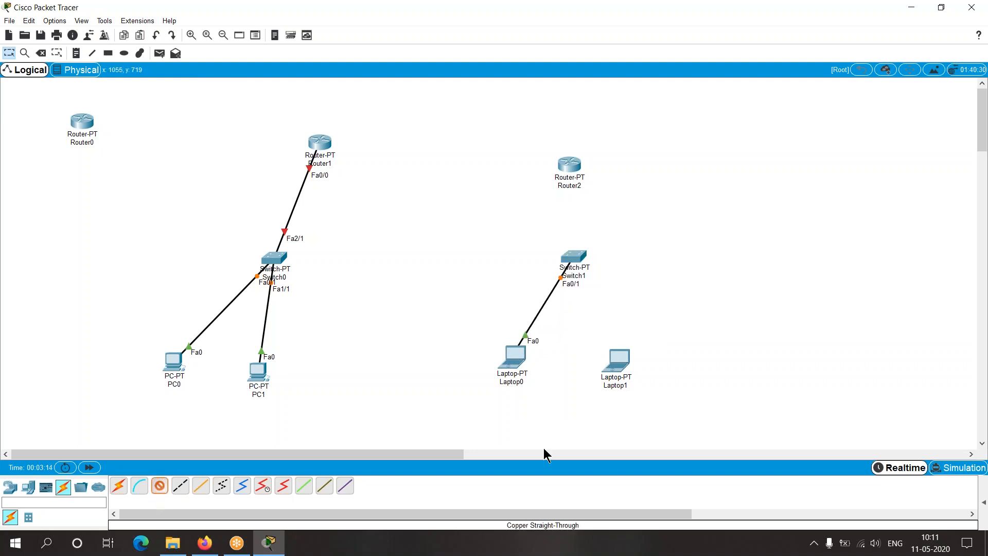
pyautogui.click(618, 360)
pyautogui.click(644, 404)
pyautogui.click(572, 256)
pyautogui.click(597, 286)
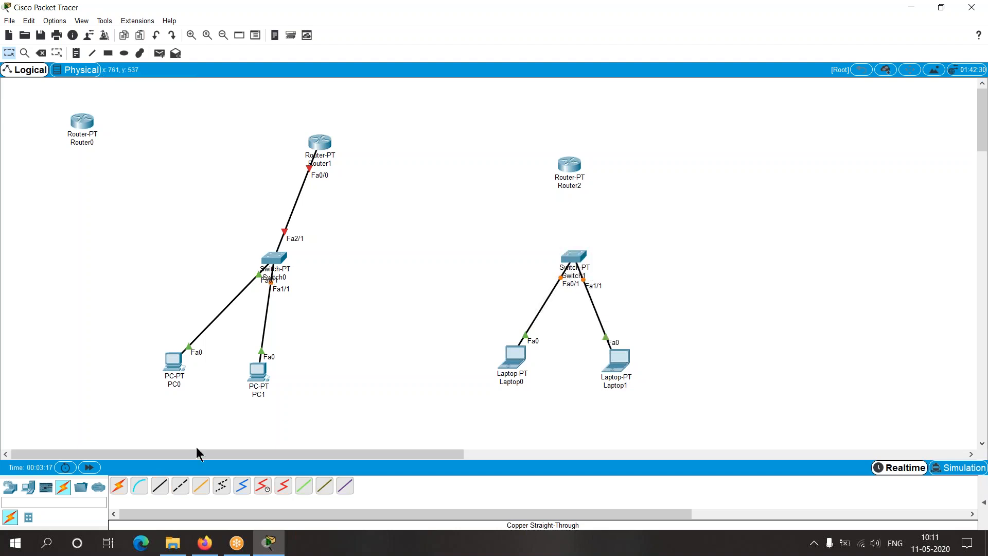
# Connect Router2's FastEthernet1/0 port to Switch1's FastEthernet2/1 port with a copper straight-through cable, and level Router2 with Router1
pyautogui.click(159, 485)
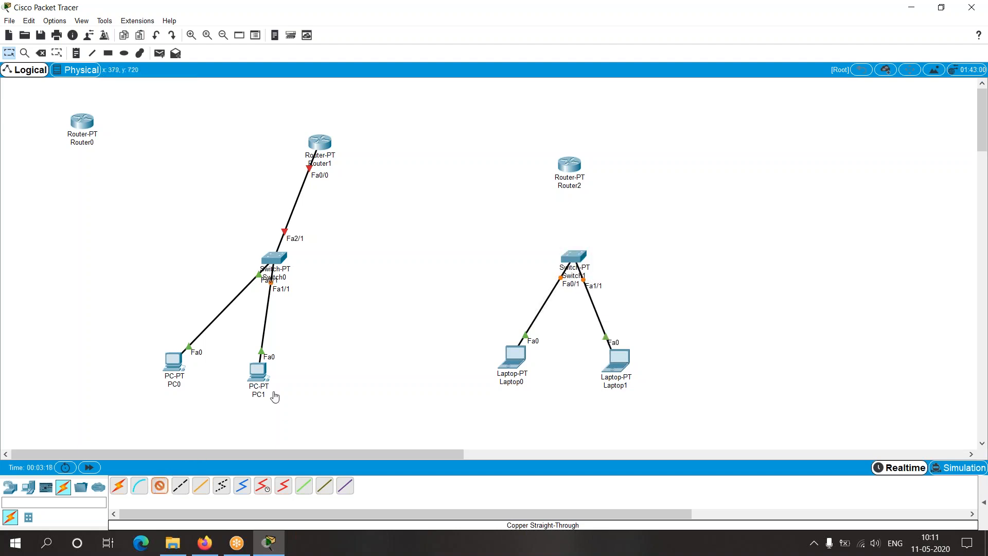
pyautogui.click(572, 164)
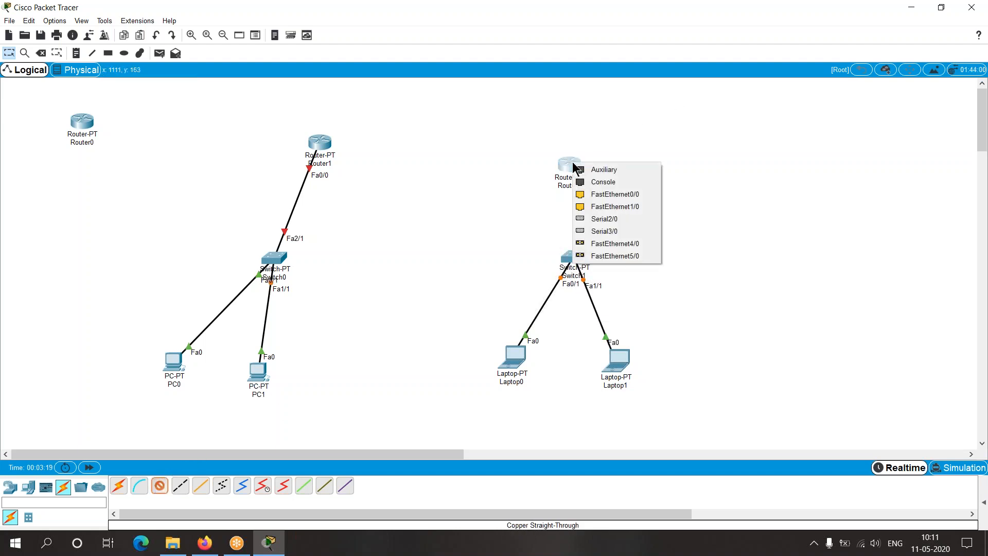
pyautogui.click(591, 206)
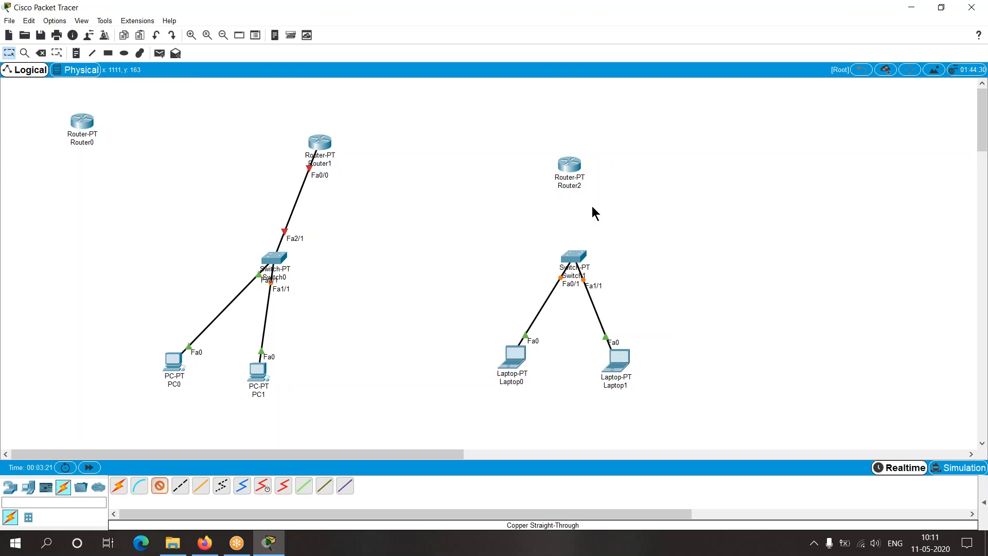
pyautogui.click(574, 253)
pyautogui.click(609, 274)
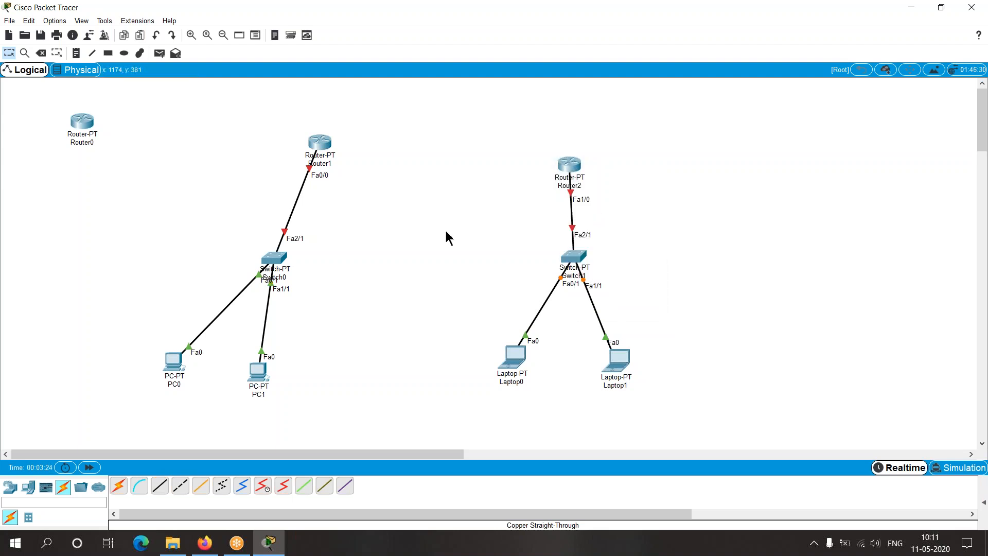
pyautogui.moveTo(576, 168); pyautogui.dragTo(582, 144)
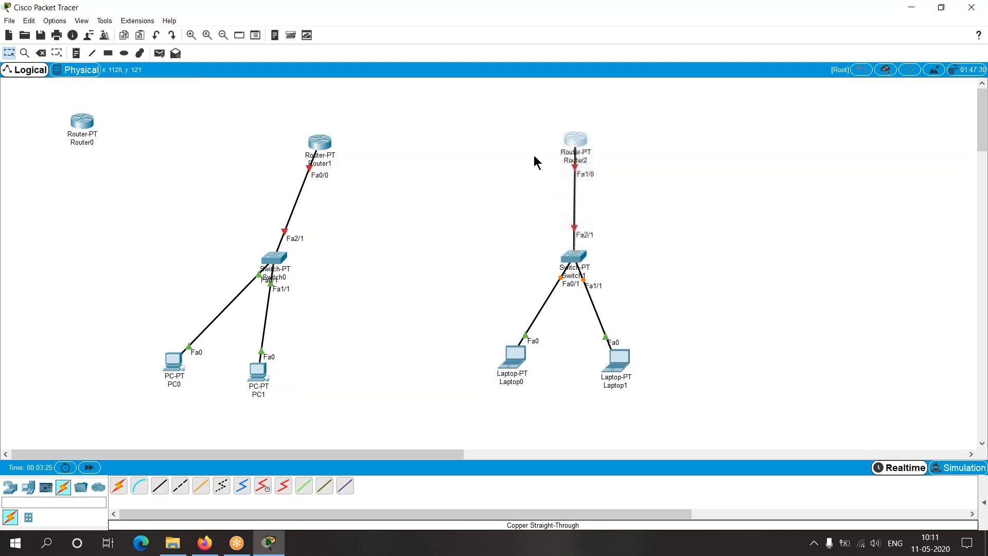
pyautogui.moveTo(317, 144)
pyautogui.mouseDown()
pyautogui.moveTo(313, 135)
pyautogui.moveTo(316, 143)
pyautogui.mouseUp()
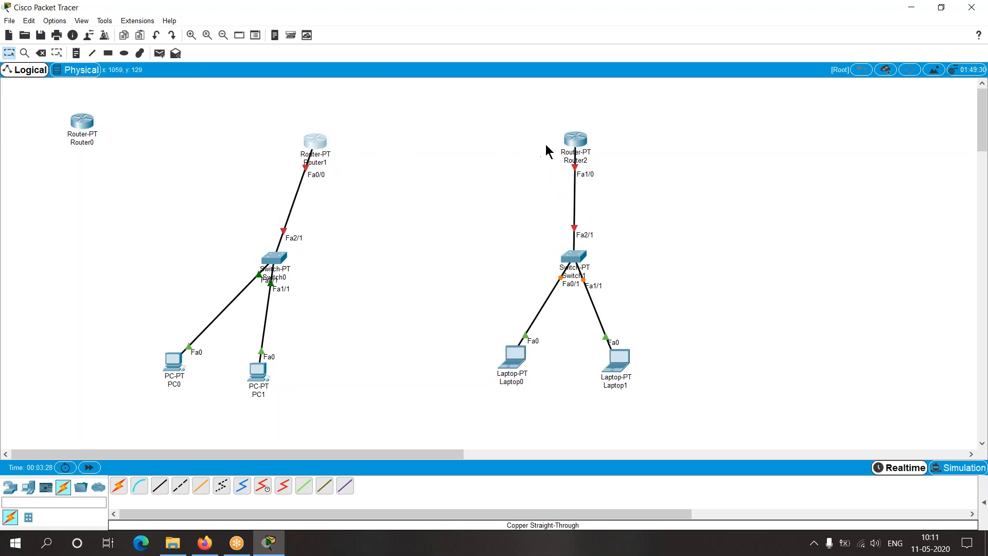
pyautogui.click(180, 485)
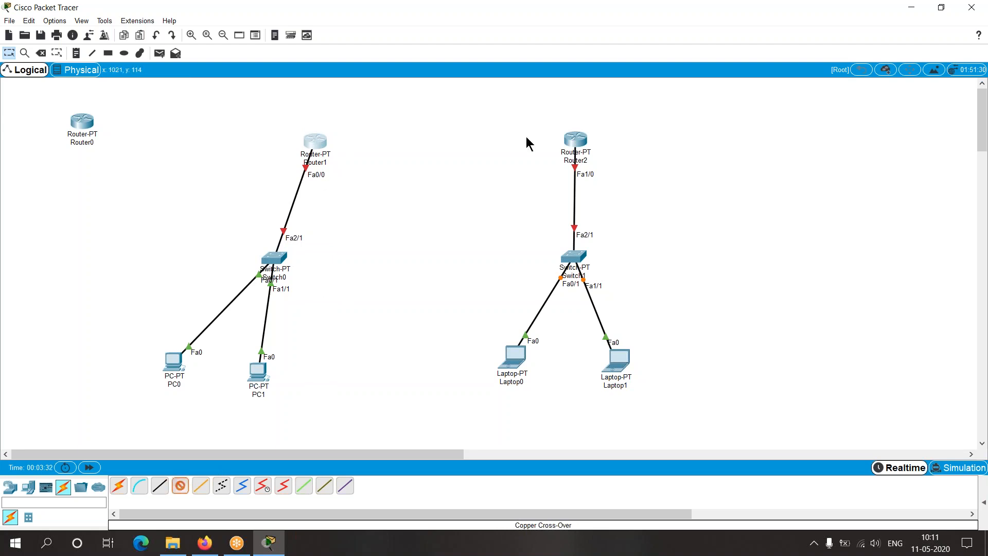
pyautogui.click(316, 140)
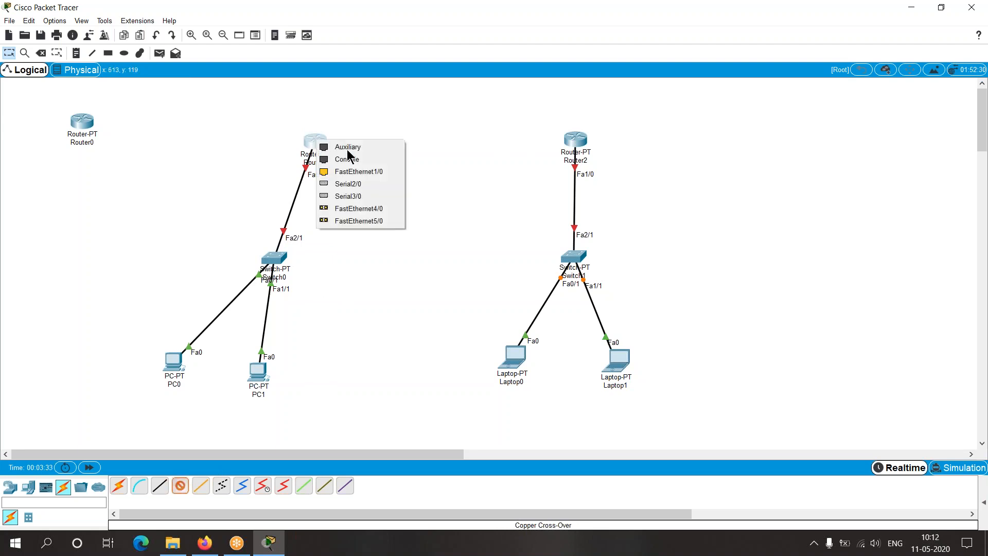
pyautogui.click(363, 165)
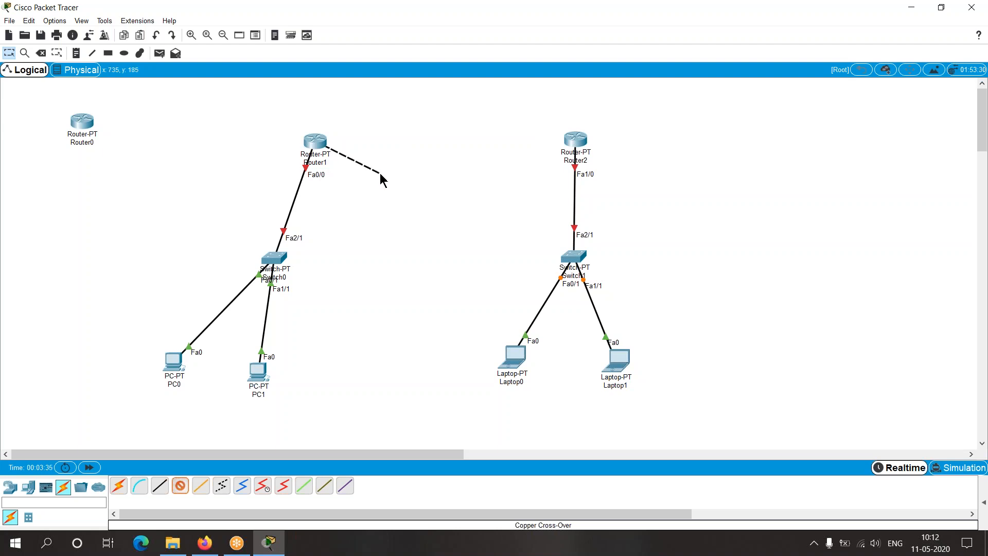
pyautogui.press('Escape')
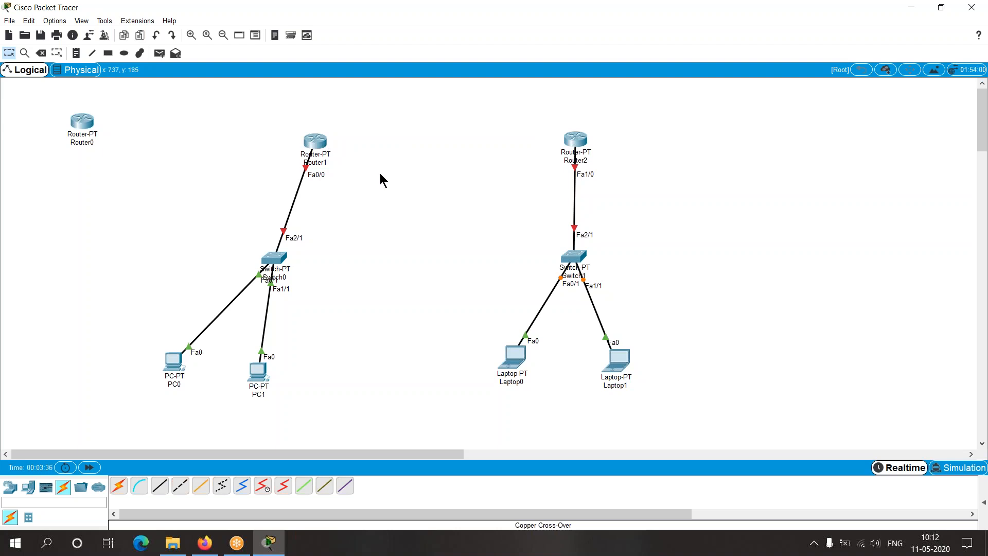
# Connect Router1's FastEthernet1/0 port to Router2's FastEthernet0/0 port with a copper cross-over cable
pyautogui.click(180, 486)
pyautogui.click(328, 144)
pyautogui.click(355, 170)
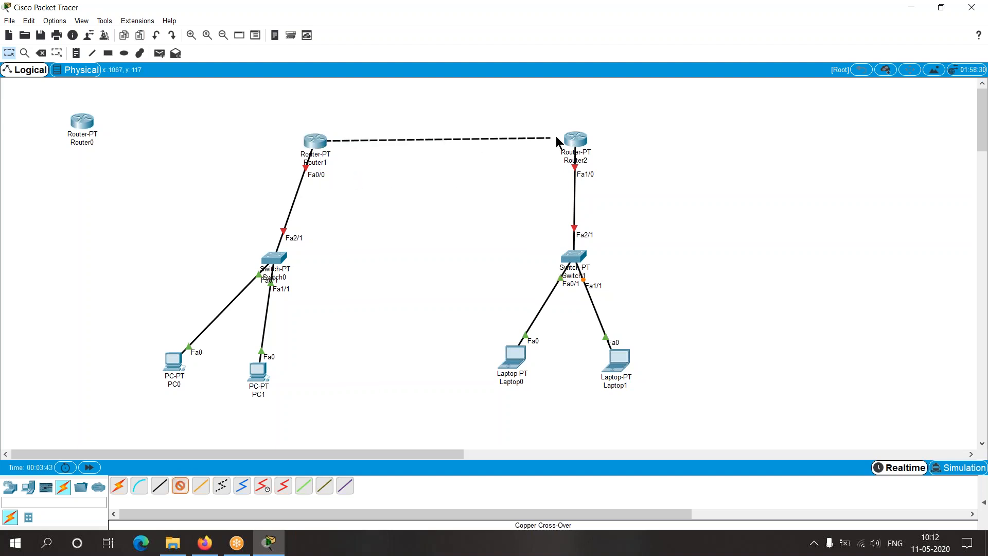
pyautogui.click(570, 138)
pyautogui.click(613, 171)
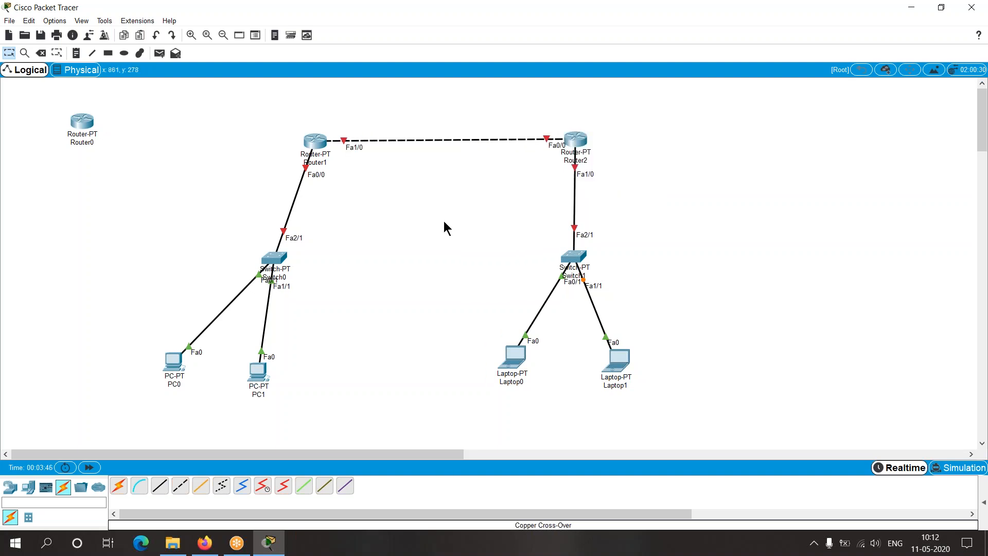
# Move Router1 and Router2 slightly closer together, keeping them roughly level above their switches
pyautogui.moveTo(579, 144); pyautogui.dragTo(550, 147)
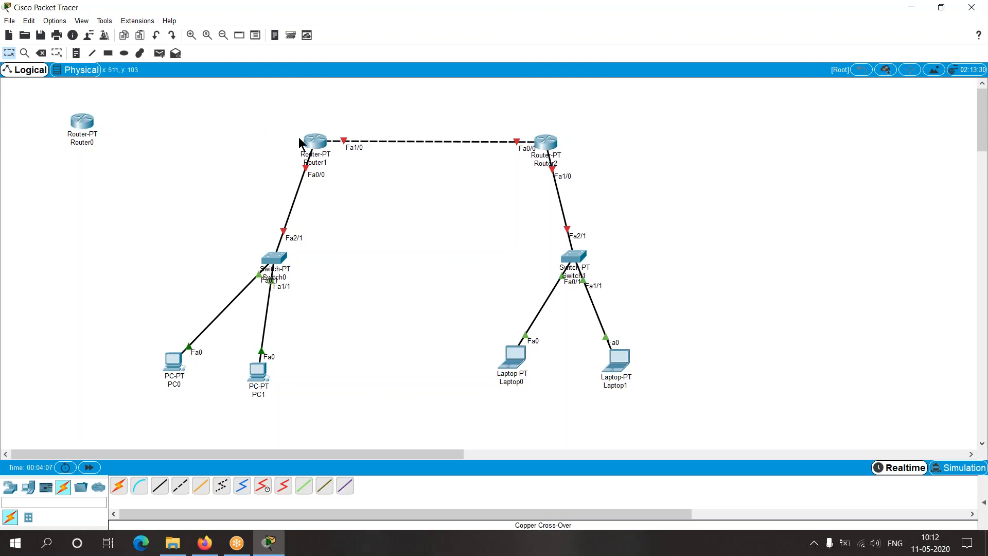
pyautogui.moveTo(313, 144)
pyautogui.mouseDown()
pyautogui.moveTo(304, 139)
pyautogui.moveTo(313, 158)
pyautogui.mouseUp()
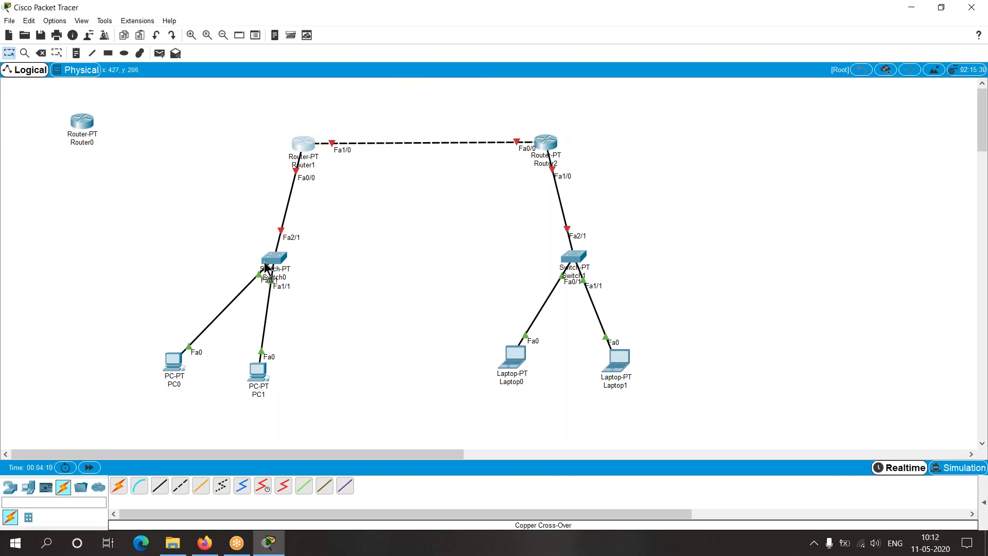
pyautogui.moveTo(307, 145); pyautogui.dragTo(311, 139)
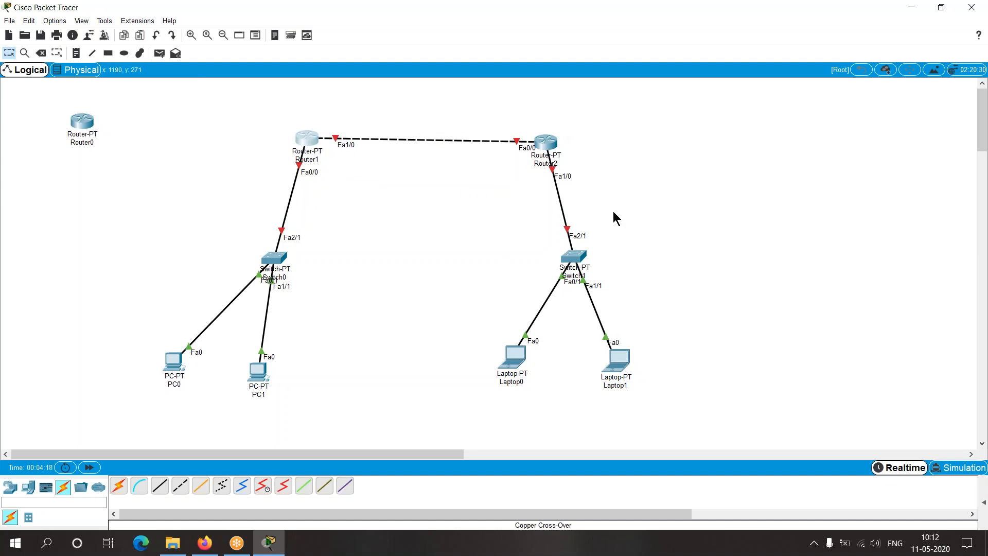
pyautogui.moveTo(551, 145); pyautogui.dragTo(552, 144)
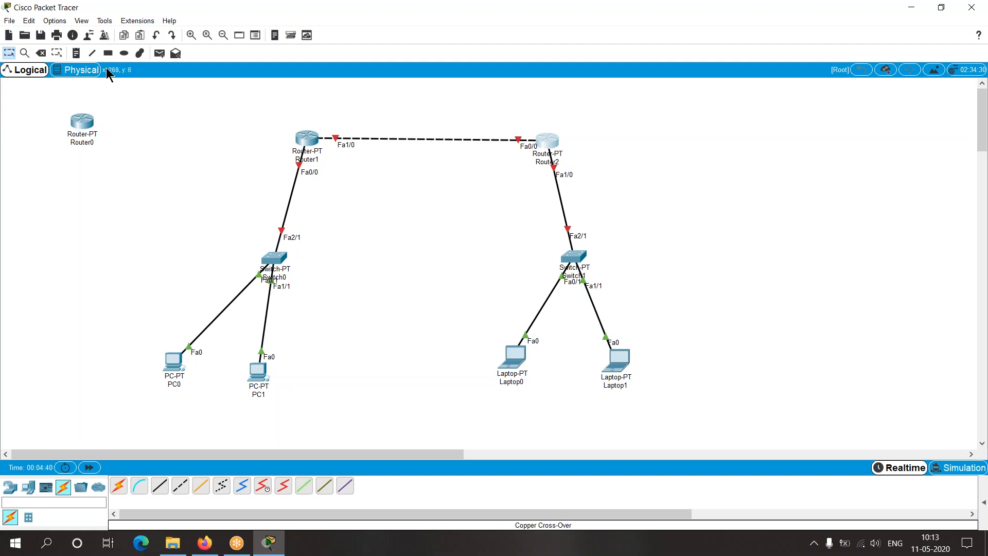
# Add a text note reading 12.0.0.0/8 above the link between Router1 and Router2
pyautogui.click(76, 53)
pyautogui.click(388, 104)
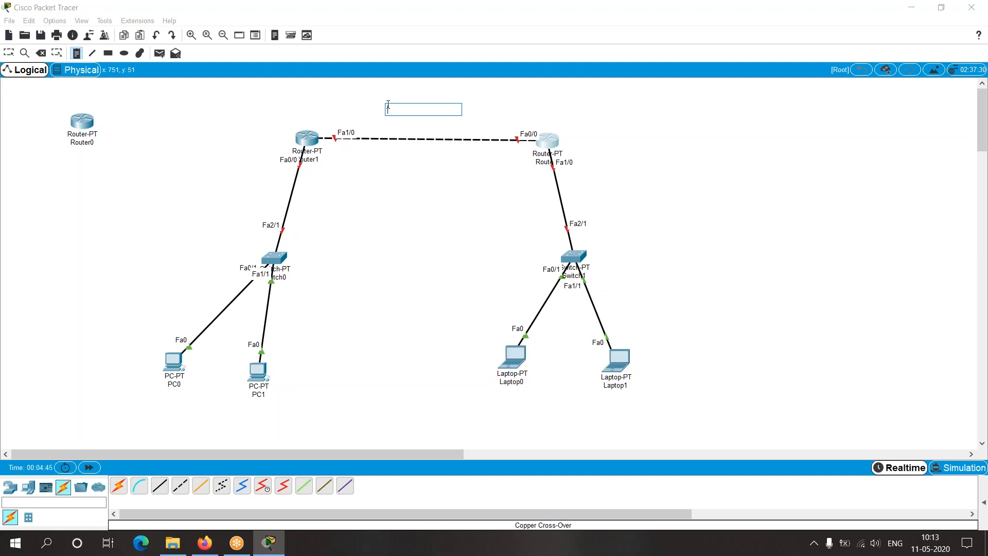
pyautogui.write('12.0.0.0/')
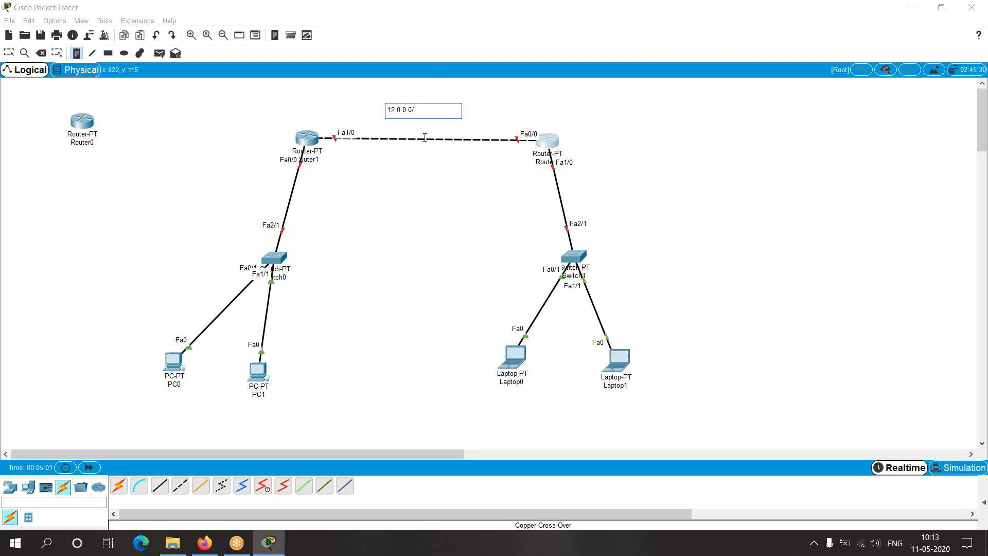
pyautogui.write('55.00.0.0')
pyautogui.press('BackSpace')
pyautogui.press('BackSpace')
pyautogui.press('BackSpace')
pyautogui.press('BackSpace')
pyautogui.press('BackSpace')
pyautogui.press('BackSpace')
pyautogui.press('BackSpace')
pyautogui.press('Escape')
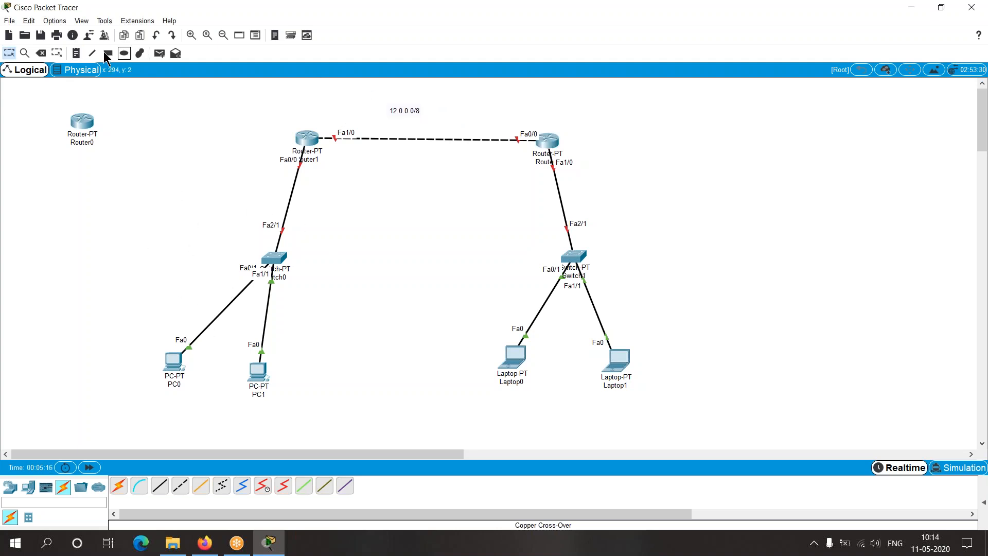
# Add a text note reading 192.168.1.0/24 beside the link between Router1 and Switch0
pyautogui.click(76, 53)
pyautogui.click(154, 227)
pyautogui.write('192.168.1')
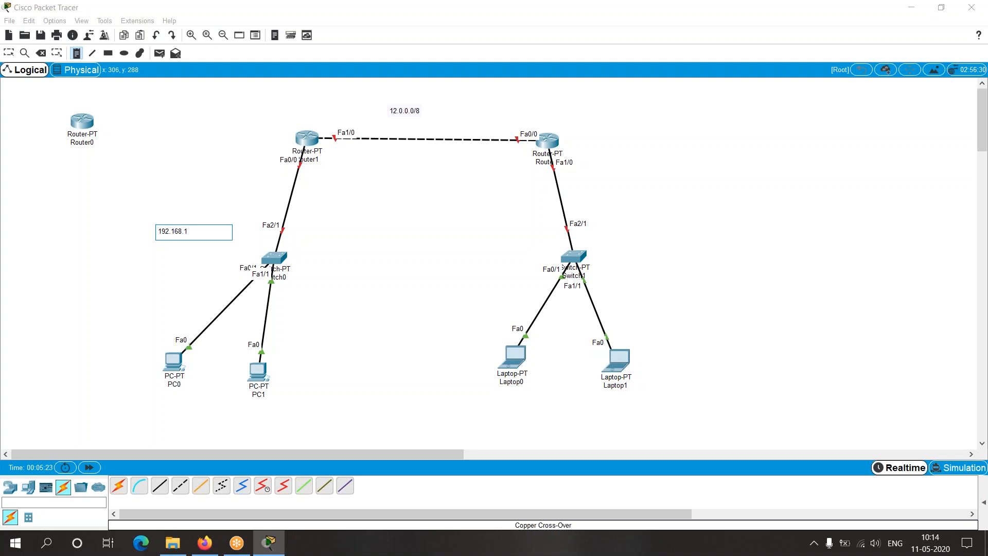
pyautogui.write('.0/24')
pyautogui.press('Escape')
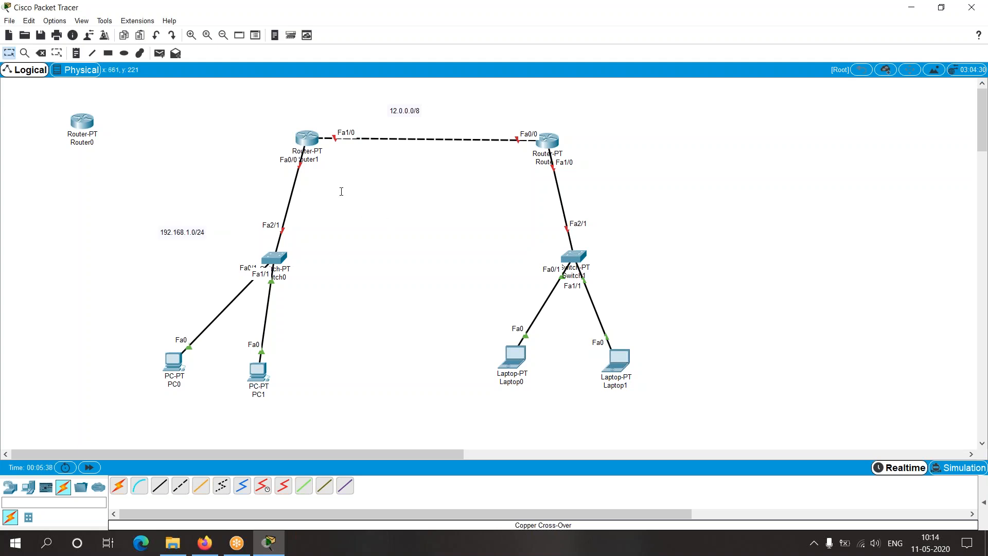
# Compact the layout by lowering Router1 and Router2 and raising both PCs and both laptops toward their switches
pyautogui.moveTo(305, 139); pyautogui.dragTo(287, 180)
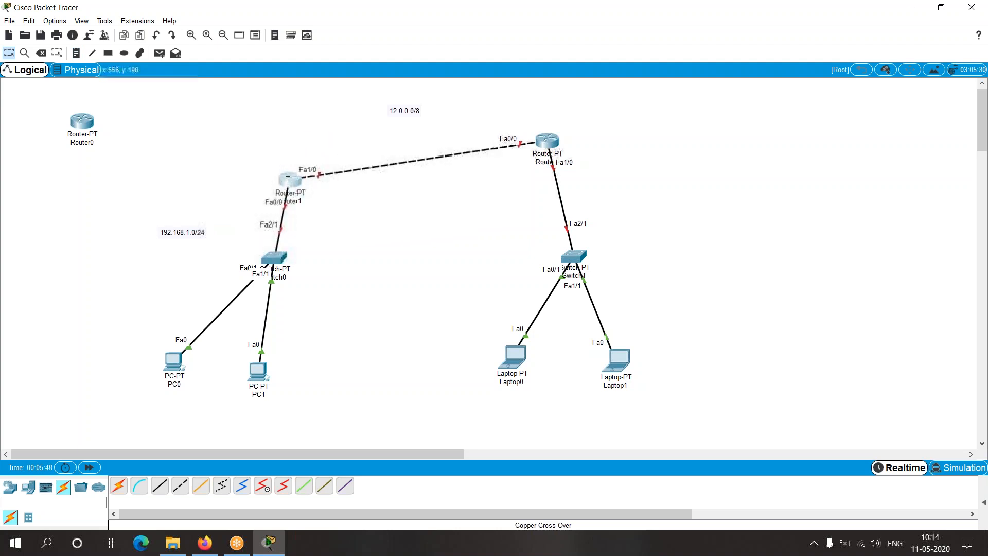
pyautogui.moveTo(551, 144); pyautogui.dragTo(551, 184)
pyautogui.moveTo(174, 379); pyautogui.dragTo(207, 346)
pyautogui.moveTo(260, 384); pyautogui.dragTo(270, 347)
pyautogui.moveTo(533, 353); pyautogui.dragTo(541, 326)
pyautogui.moveTo(625, 356); pyautogui.dragTo(619, 327)
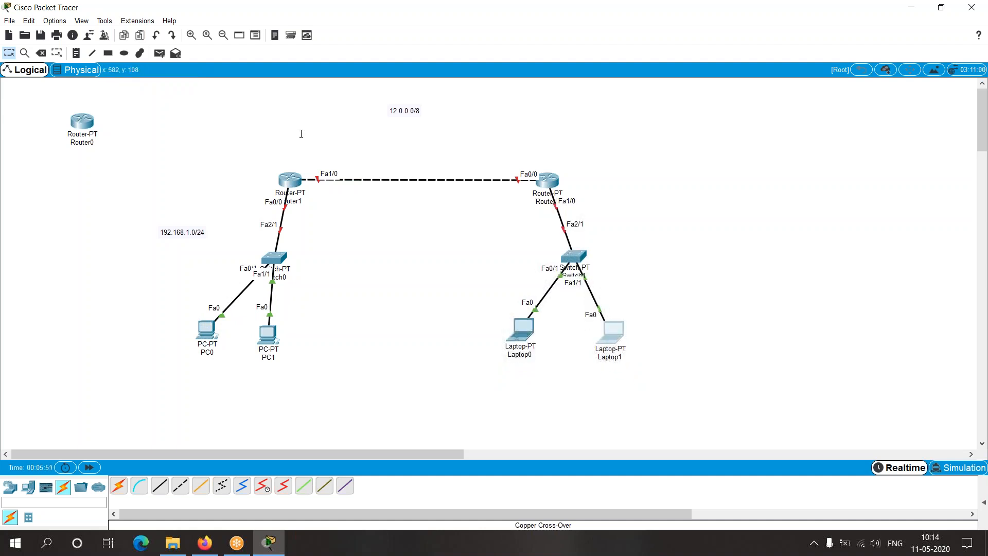
# Move the 12.0.0.0/8 note closer to the router link and the 192.168.1.0/24 note closer to the Router1–Switch0 link
pyautogui.click(191, 35)
pyautogui.click(191, 35)
pyautogui.moveTo(384, 85); pyautogui.dragTo(400, 135)
pyautogui.click(131, 225)
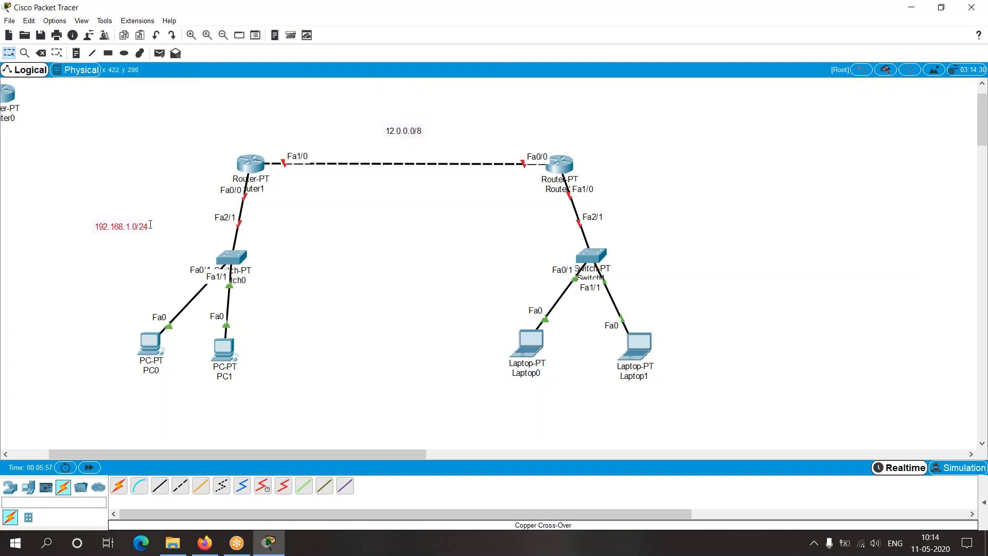
pyautogui.moveTo(150, 225); pyautogui.dragTo(189, 229)
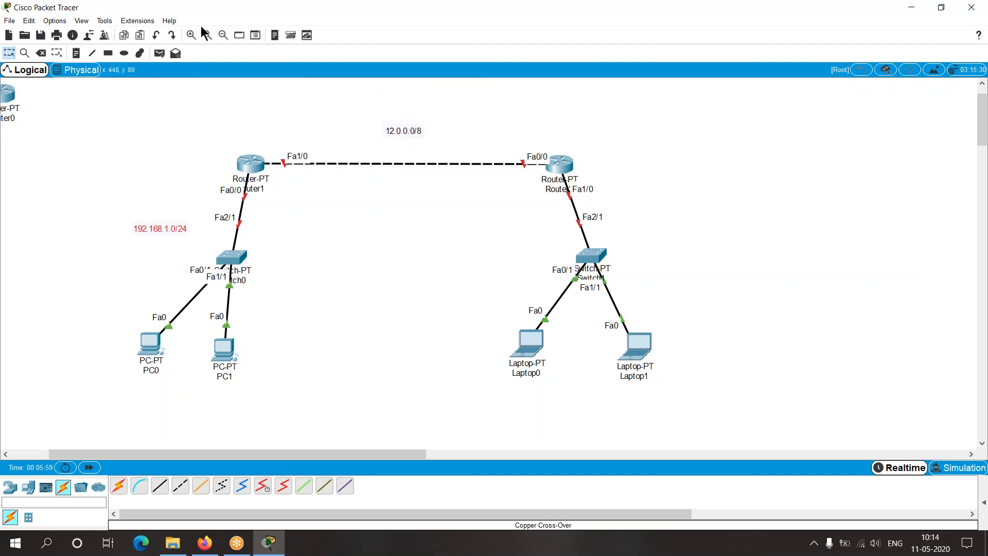
pyautogui.click(189, 38)
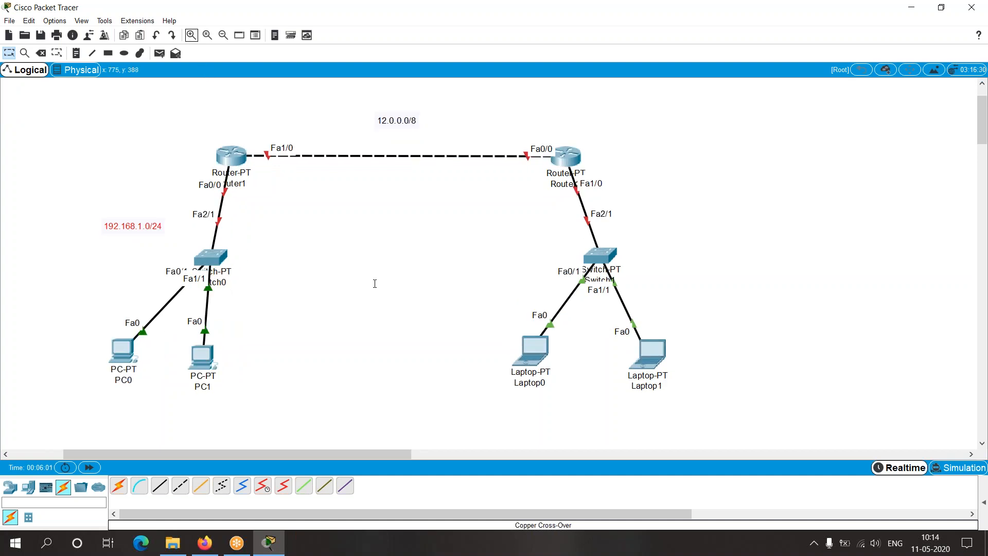
# Add a text note reading 192.168.2.0/24 beside the link between Router2 and Switch1
pyautogui.click(331, 220)
pyautogui.click(76, 53)
pyautogui.click(647, 219)
pyautogui.write('192.168.2.0/24')
pyautogui.click(727, 241)
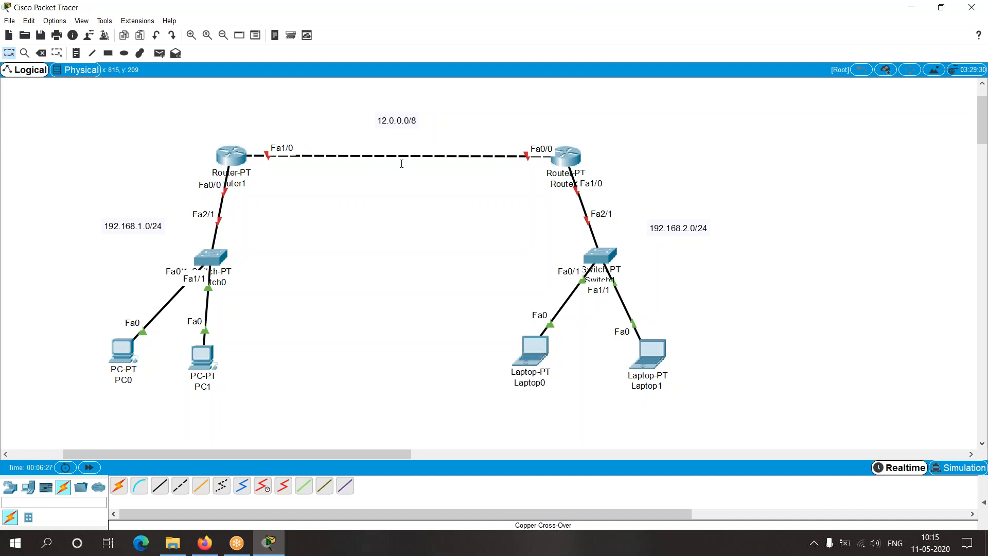
# Add a text note reading 192.168.1.100 below PC0
pyautogui.click(76, 53)
pyautogui.click(101, 391)
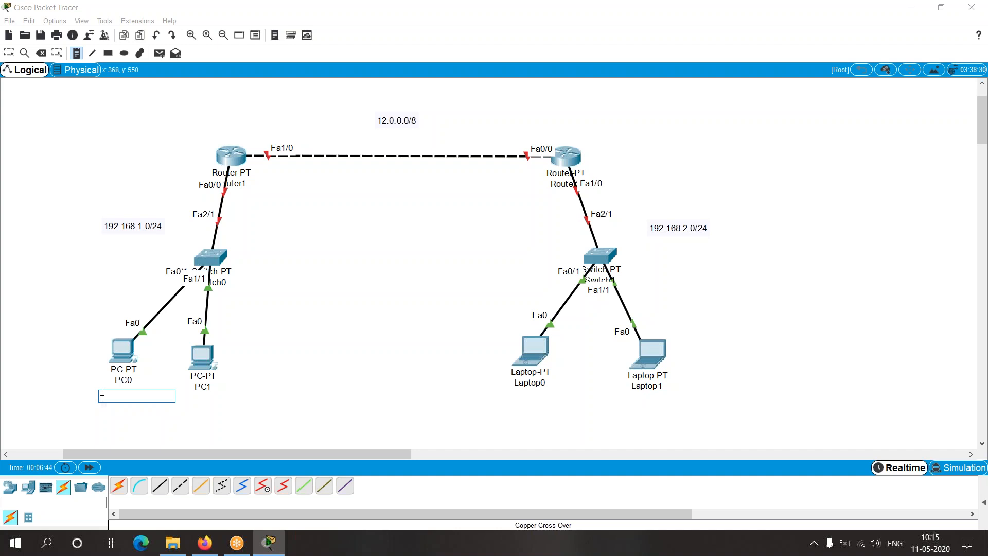
pyautogui.write('192.168.1.100')
pyautogui.click(197, 399)
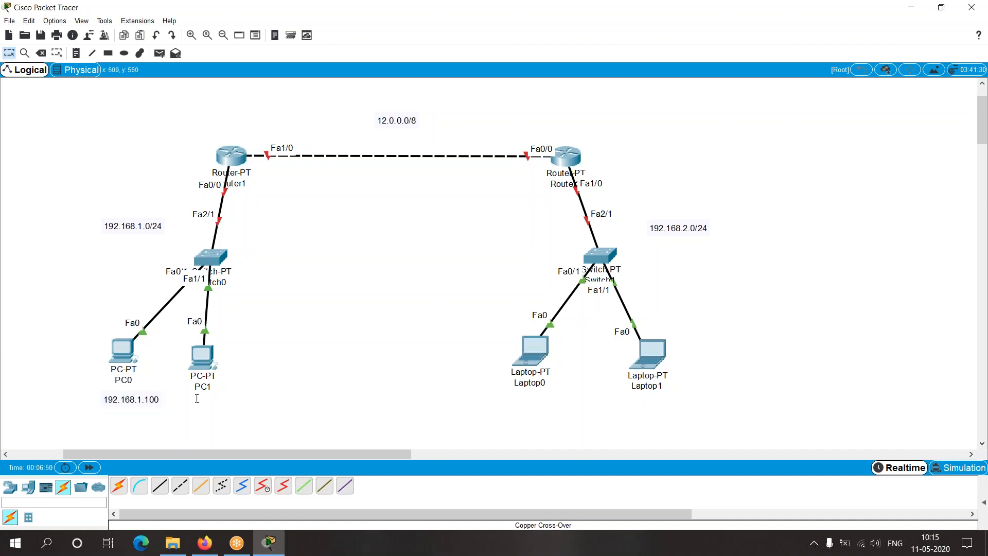
# Add a text note reading 192.168.1.101 below PC1 and lower it slightly
pyautogui.click(76, 53)
pyautogui.click(193, 404)
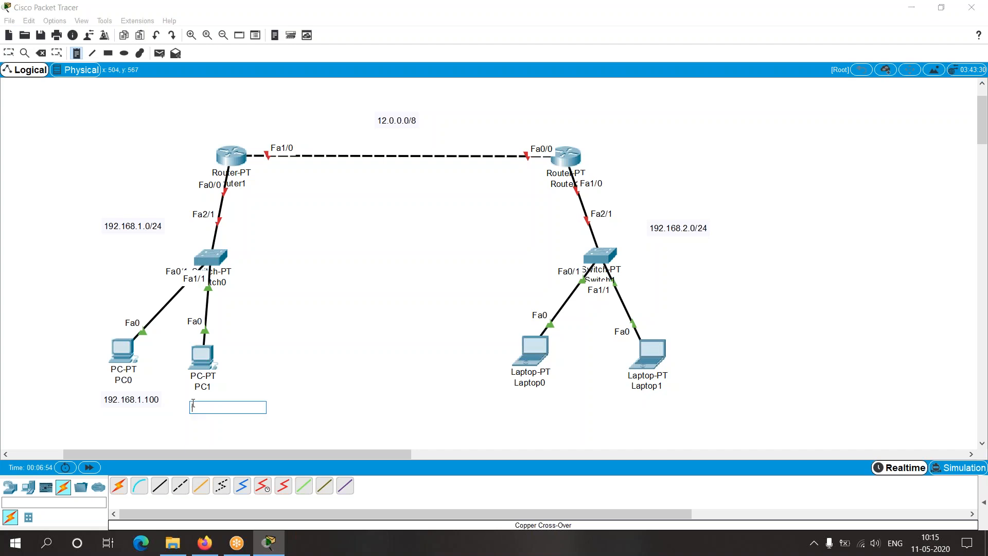
pyautogui.write('192.168.1.101')
pyautogui.click(329, 404)
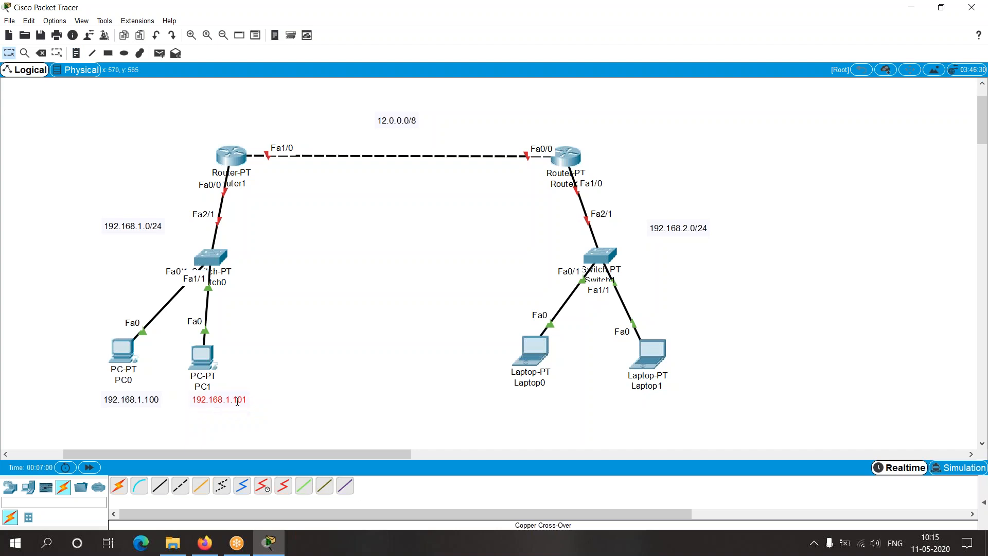
pyautogui.moveTo(230, 399); pyautogui.dragTo(228, 406)
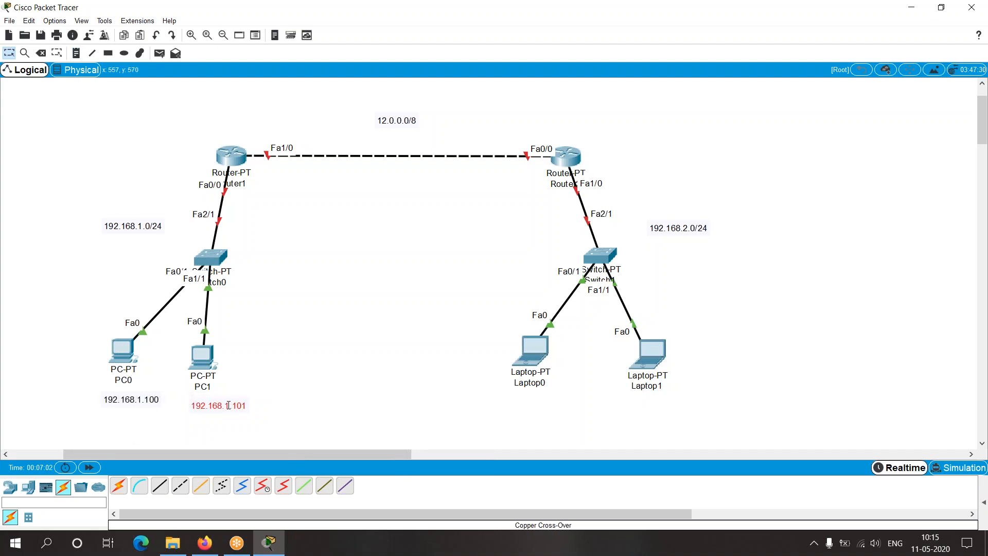
# Shift the 192.168.2.0/24 note closer to its link and add a text note reading 192.168.2.100 below Laptop0
pyautogui.moveTo(694, 224); pyautogui.dragTo(674, 228)
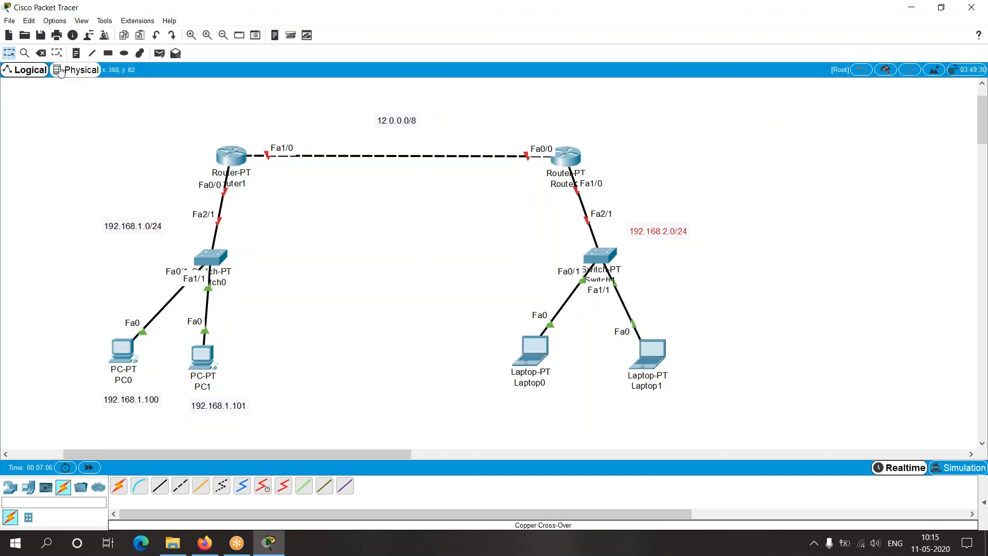
pyautogui.click(76, 53)
pyautogui.click(495, 400)
pyautogui.write('192.168.2.100')
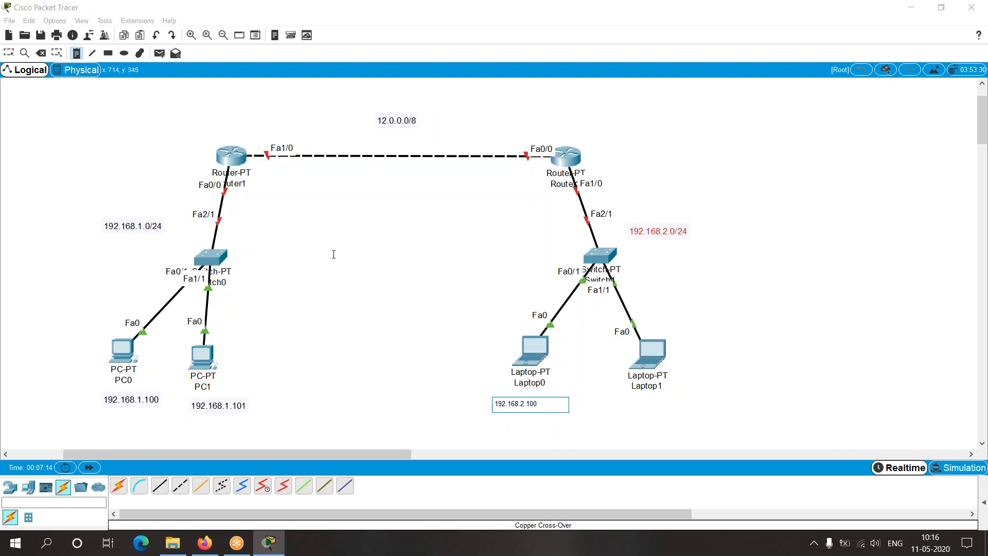
# Add a text note reading 192.168.2.101 below Laptop1
pyautogui.click(76, 55)
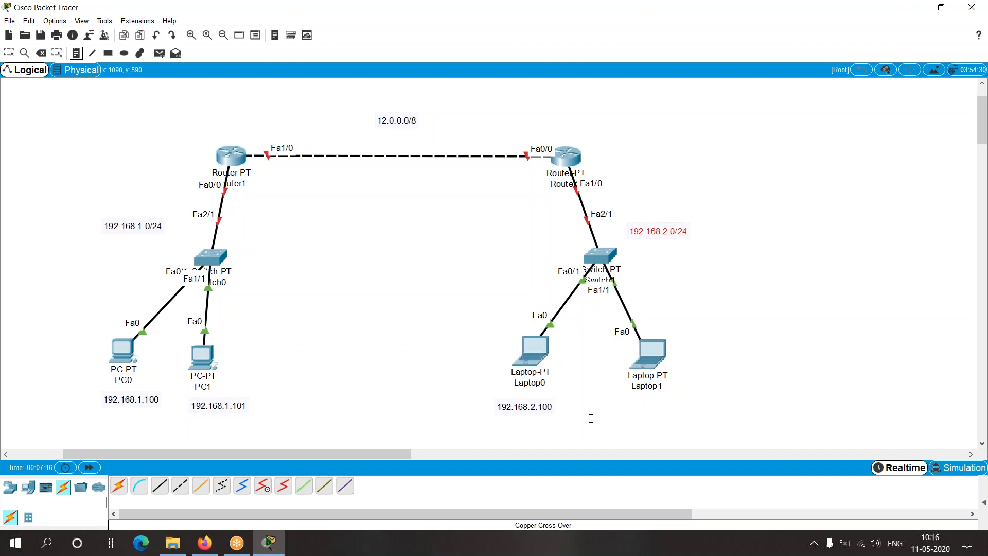
pyautogui.click(611, 403)
pyautogui.write('192')
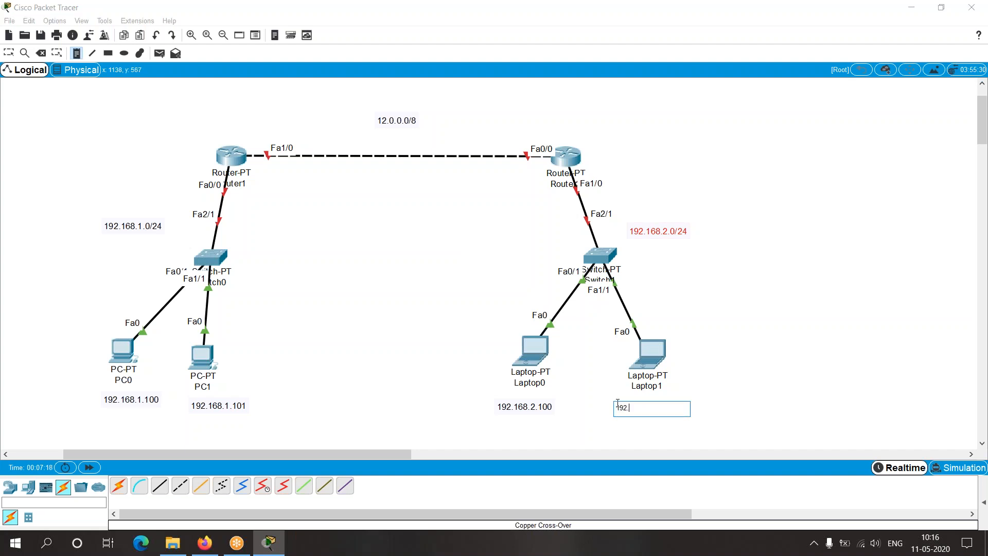
pyautogui.write('.168.2.101')
pyautogui.press('Escape')
pyautogui.click(658, 406)
# Shift both PC address notes slightly left under their PCs and lower the 192.168.1.0/24 and 192.168.2.0/24 notes toward the switches
pyautogui.moveTo(132, 399); pyautogui.dragTo(116, 401)
pyautogui.moveTo(207, 406); pyautogui.dragTo(194, 405)
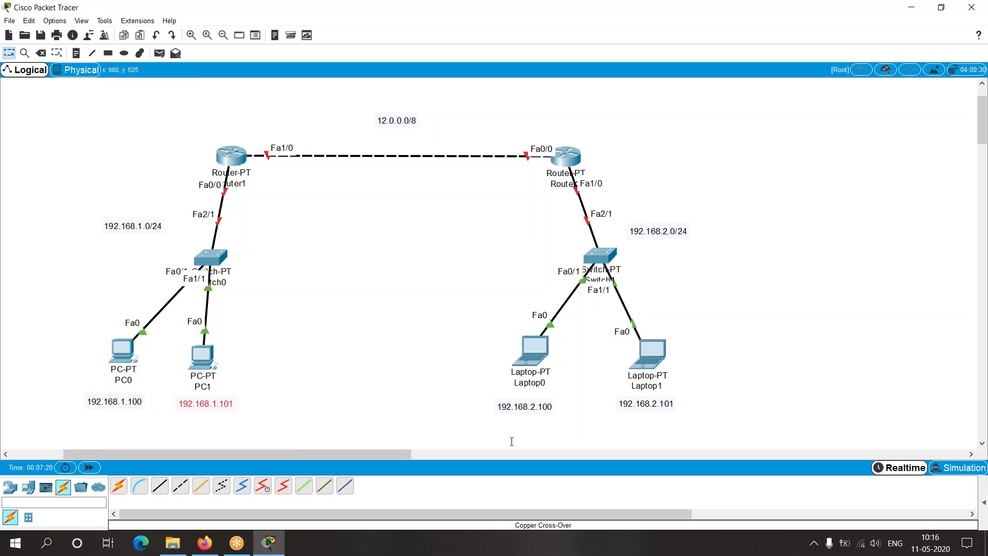
pyautogui.click(514, 420)
pyautogui.moveTo(130, 226); pyautogui.dragTo(130, 240)
pyautogui.moveTo(672, 226); pyautogui.dragTo(675, 232)
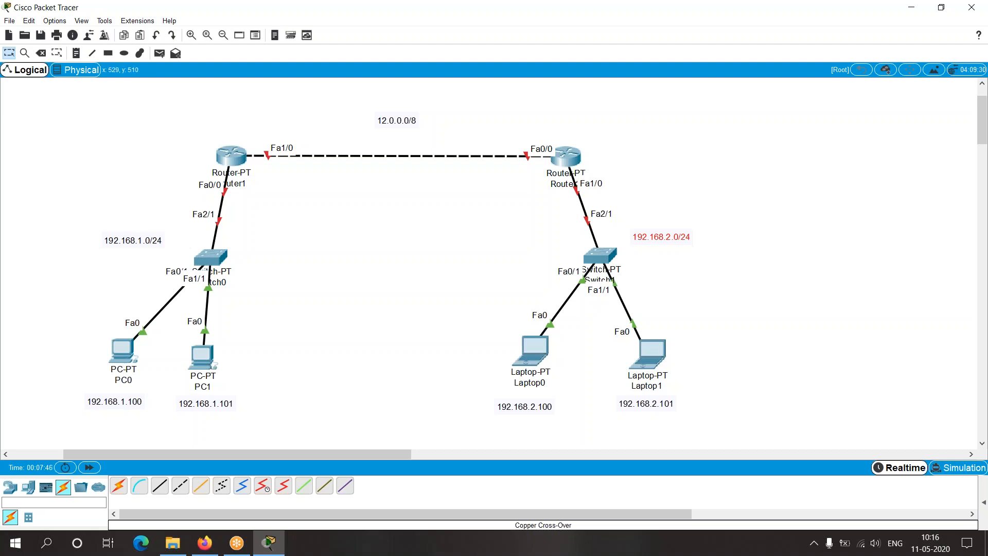
# Add a text note reading 192.168.1.1 beside Router1's Fa0/0 port
pyautogui.moveTo(210, 362)
pyautogui.click(78, 55)
pyautogui.click(157, 172)
pyautogui.write('192')
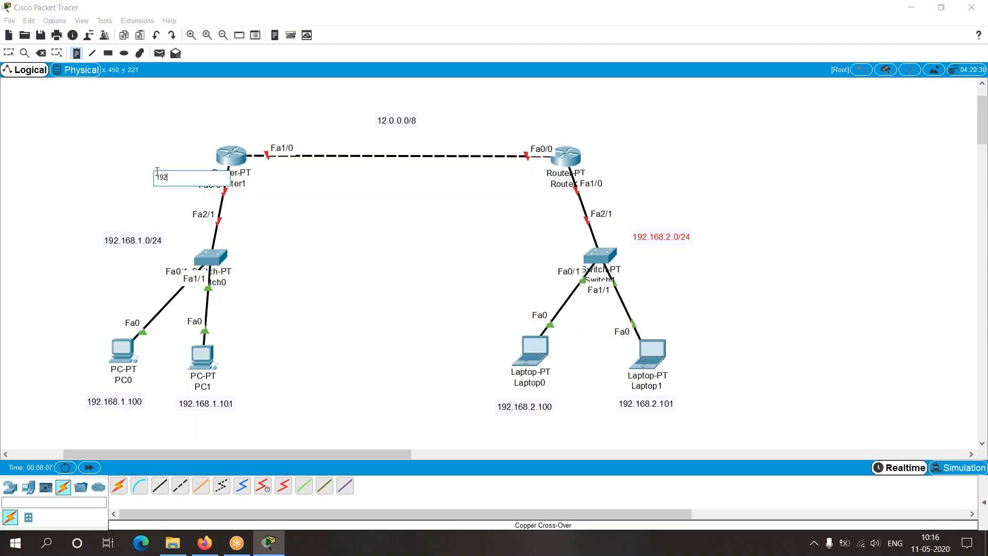
pyautogui.write('.168.1')
pyautogui.press('Escape')
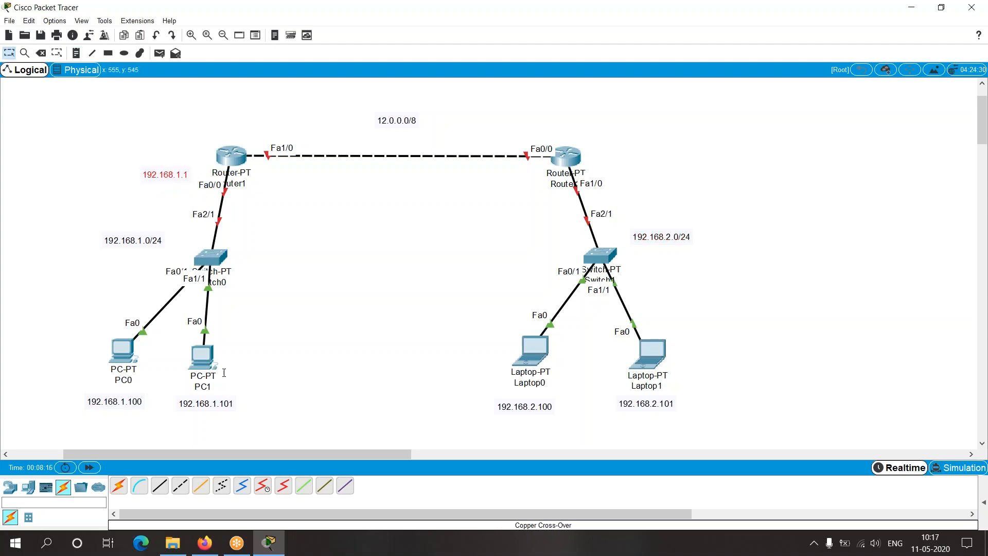
pyautogui.click(75, 308)
# Add a text note reading 192.168.2.1 beside Router2's Fa1/0 port and raise it slightly
pyautogui.click(76, 53)
pyautogui.click(608, 170)
pyautogui.write('192.16')
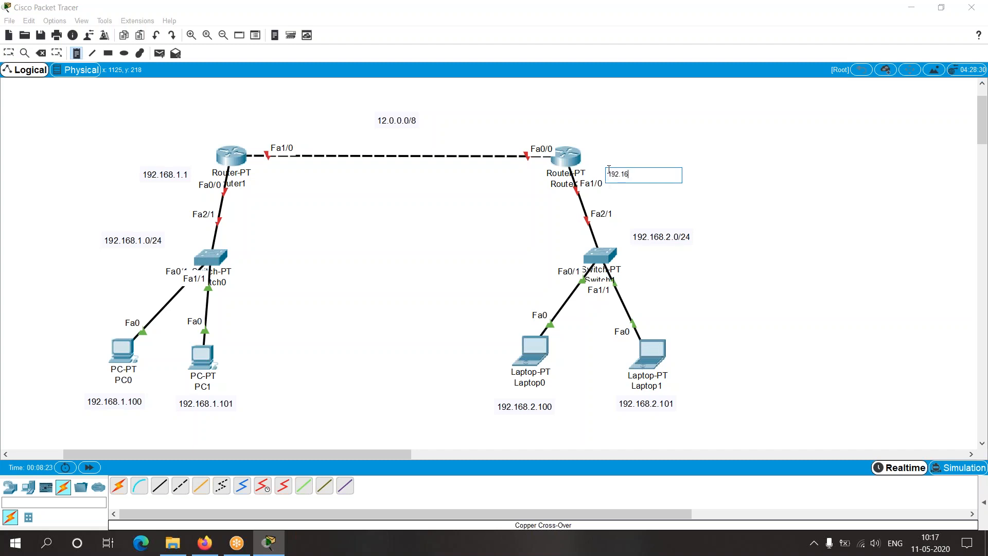
pyautogui.write('8.1')
pyautogui.write('2')
pyautogui.click(872, 213)
pyautogui.moveTo(647, 180); pyautogui.dragTo(650, 162)
pyautogui.click(512, 219)
pyautogui.click(729, 171)
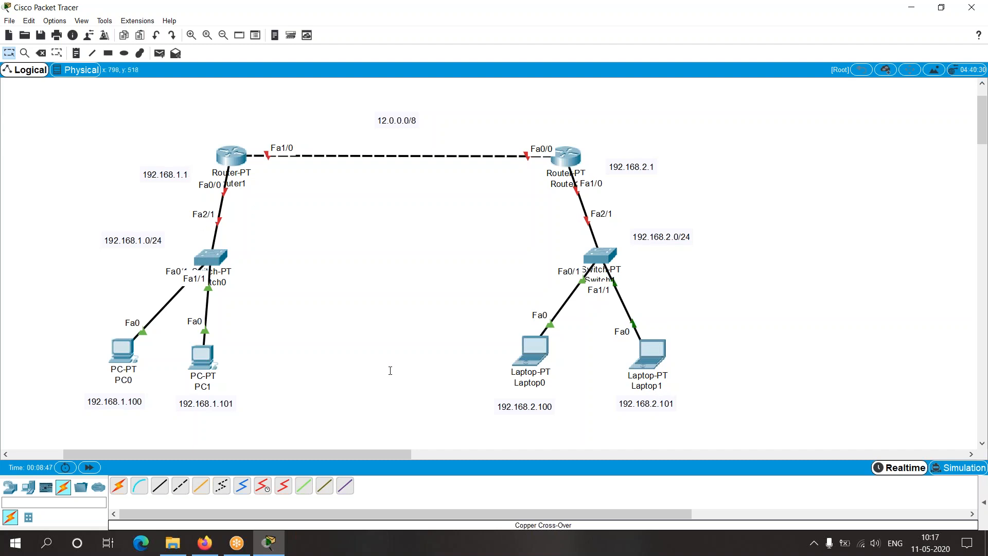
# Raise the 12.0.0.0/8 note slightly above the link between the two routers
pyautogui.moveTo(401, 120); pyautogui.dragTo(404, 111)
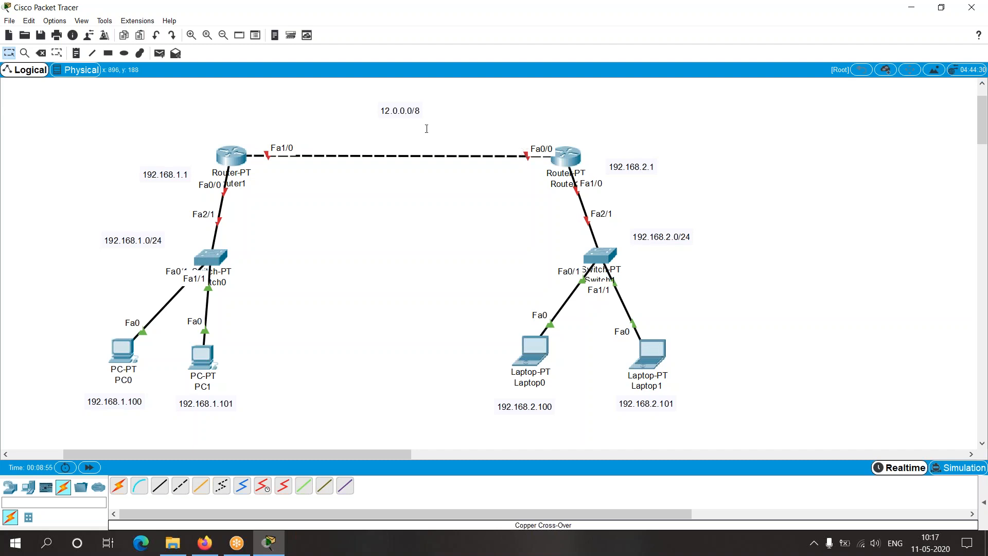
pyautogui.moveTo(405, 104); pyautogui.dragTo(402, 104)
pyautogui.click(403, 249)
# Write a text note reading "ip add 12.0.0.0 255.0.0.0" in the empty area between the two networks
pyautogui.click(76, 53)
pyautogui.click(294, 232)
pyautogui.write('ip ad10')
pyautogui.press('BackSpace')
pyautogui.press('BackSpace')
pyautogui.write('12.0.0.0 255.0.0.0')
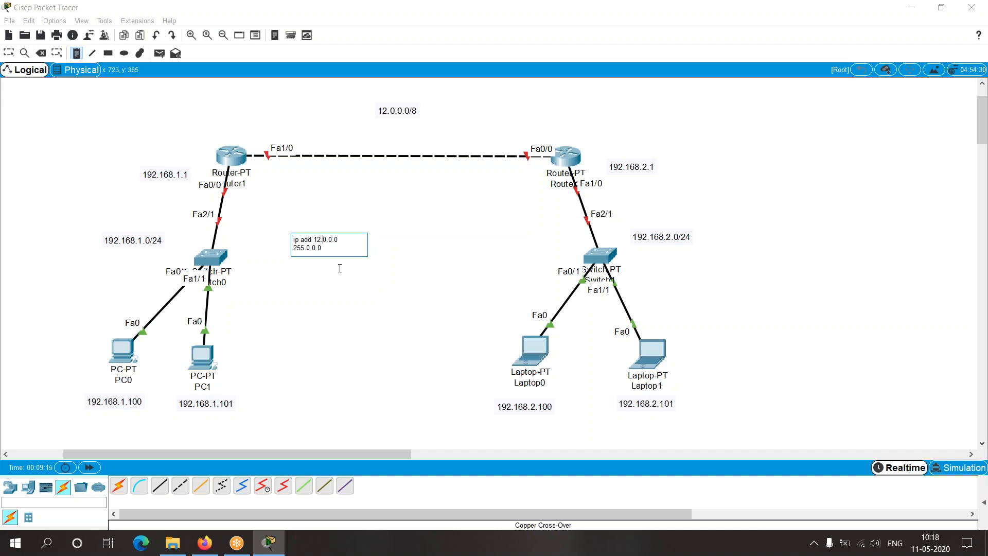
# Rewrite the command note between the two networks to read "ip route 12.0.0.0 255.0.0.0"
pyautogui.press('BackSpace')
pyautogui.write('12')
pyautogui.press('BackSpace')
pyautogui.press('BackSpace')
pyautogui.press('BackSpace')
pyautogui.press('BackSpace')
pyautogui.press('BackSpace')
pyautogui.write('1.2')
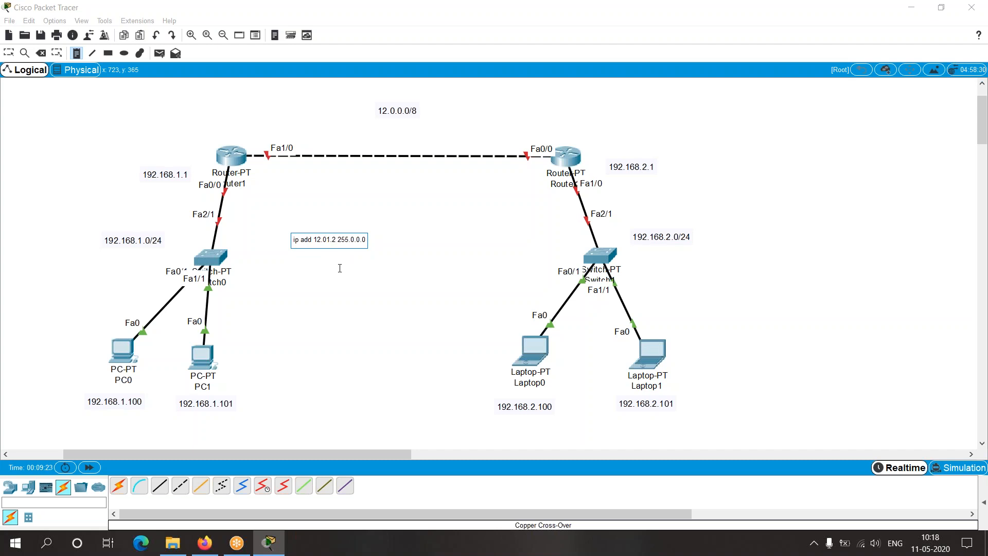
pyautogui.press('BackSpace')
pyautogui.press('BackSpace')
pyautogui.press('BackSpace')
pyautogui.press('BackSpace')
pyautogui.press('BackSpace')
pyautogui.press('BackSpace')
pyautogui.press('BackSpace')
pyautogui.press('BackSpace')
pyautogui.press('BackSpace')
pyautogui.press('BackSpace')
pyautogui.press('BackSpace')
pyautogui.write('route 12.0.0.0')
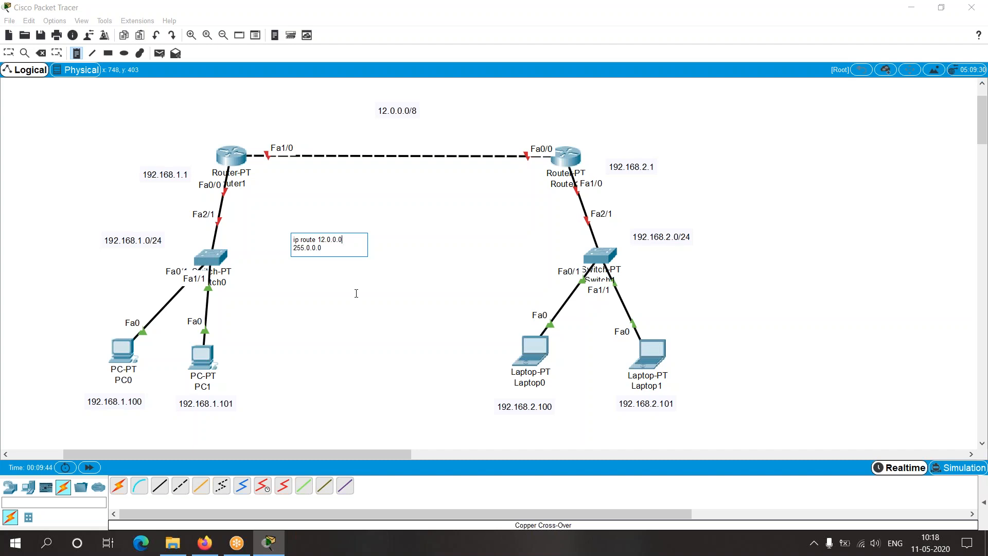
# Erase all text of the ip route note to remove it from the workspace
pyautogui.click(356, 293)
pyautogui.doubleClick(368, 245)
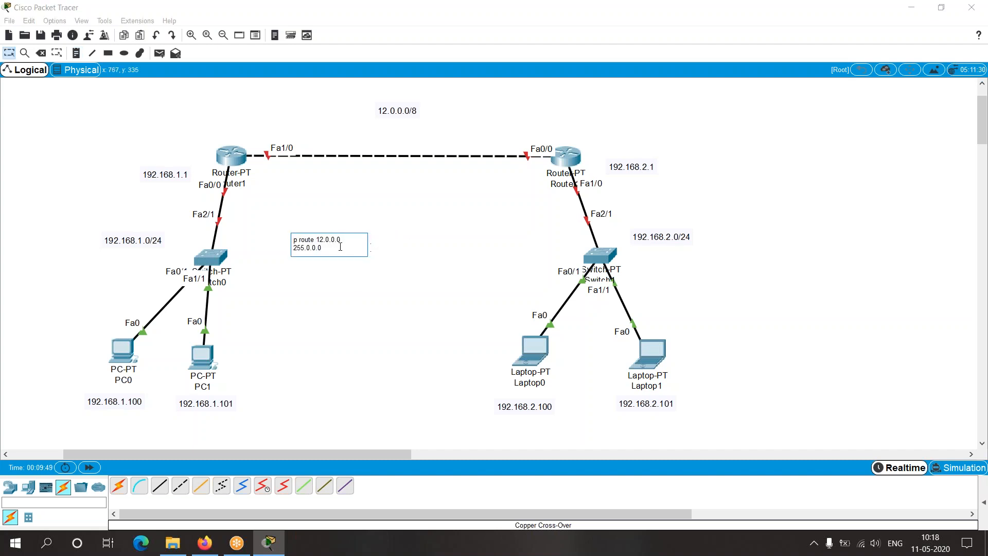
pyautogui.hotkey('ctrl', 'a')
pyautogui.press('BackSpace')
pyautogui.click(437, 315)
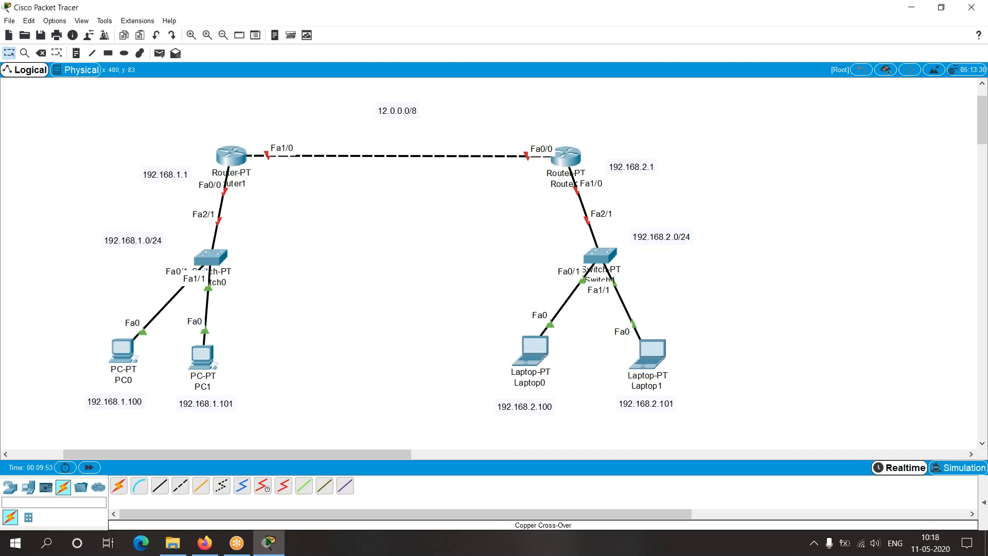
# Shift the 12.0.0.0/8 note slightly left and add a text note reading 12.0.0.1 at Router1's Fa1/0 port
pyautogui.doubleClick(389, 109)
pyautogui.moveTo(388, 108); pyautogui.dragTo(392, 108)
pyautogui.click(448, 181)
pyautogui.click(77, 53)
pyautogui.click(246, 135)
pyautogui.write('12.0.0.1')
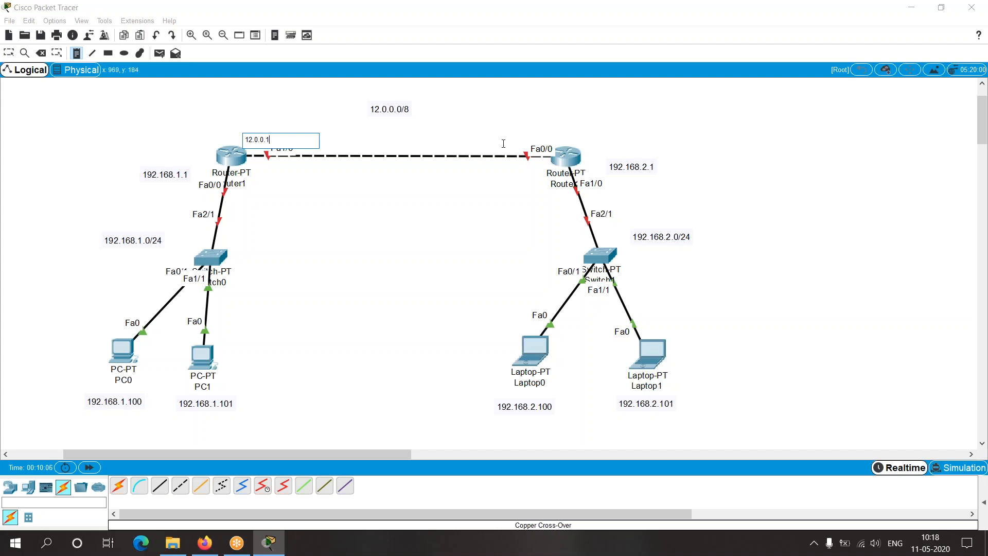
pyautogui.click(502, 140)
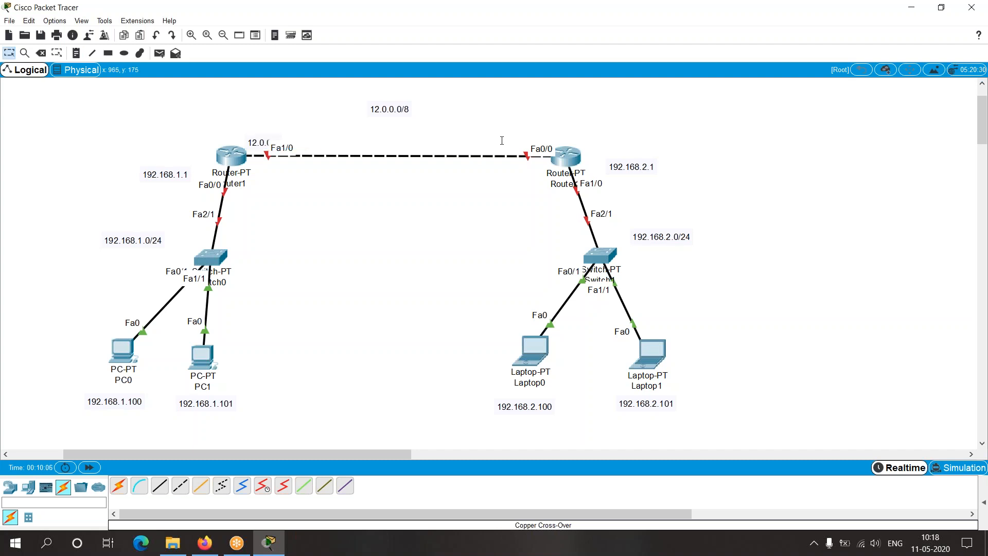
# Add a text note reading 12.0.0.2 near Router2's Fa0/0 port, and place the 12.0.0.1 and 12.0.0.2 notes above their port labels
pyautogui.click(76, 53)
pyautogui.click(472, 141)
pyautogui.write('12.0.0.2')
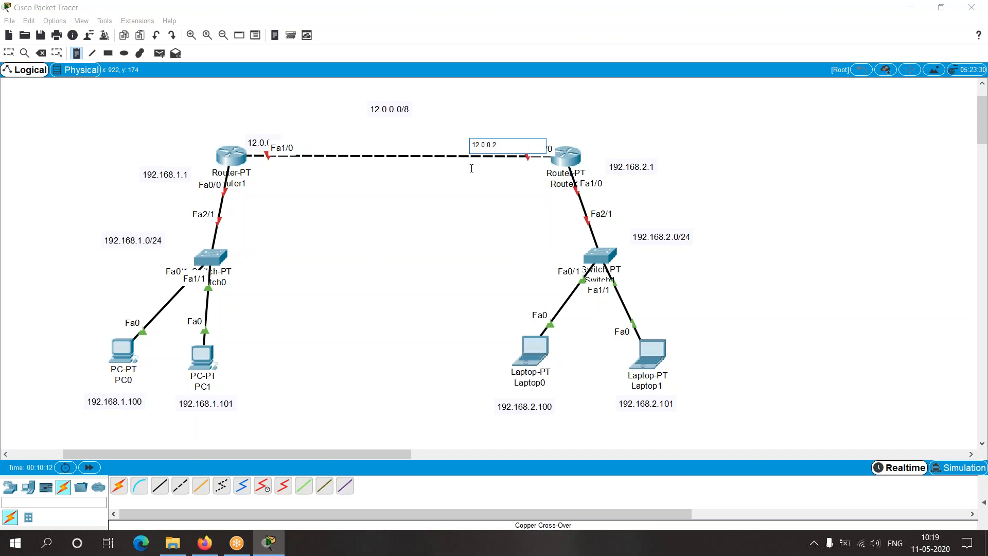
pyautogui.press('Escape')
pyautogui.moveTo(254, 141); pyautogui.dragTo(281, 129)
pyautogui.moveTo(501, 145); pyautogui.dragTo(531, 129)
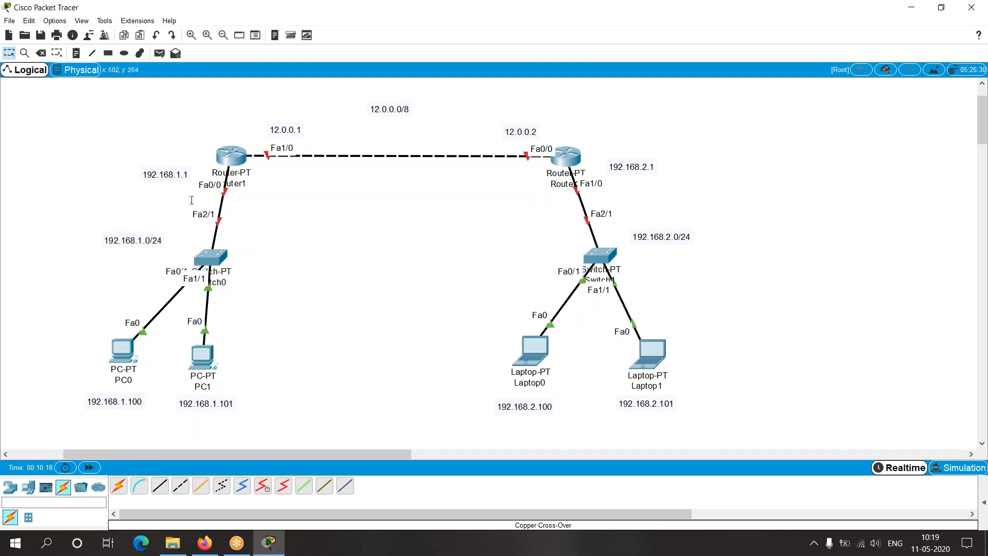
# Fine-tune the positions of the 192.168.1.1, 192.168.1.0/24, 12.0.0.0/8 and 192.168.2.0/24 notes around the topology
pyautogui.moveTo(172, 176); pyautogui.dragTo(178, 176)
pyautogui.moveTo(130, 238); pyautogui.dragTo(128, 237)
pyautogui.click(369, 253)
pyautogui.moveTo(392, 113); pyautogui.dragTo(408, 117)
pyautogui.moveTo(661, 237); pyautogui.dragTo(665, 244)
pyautogui.click(418, 313)
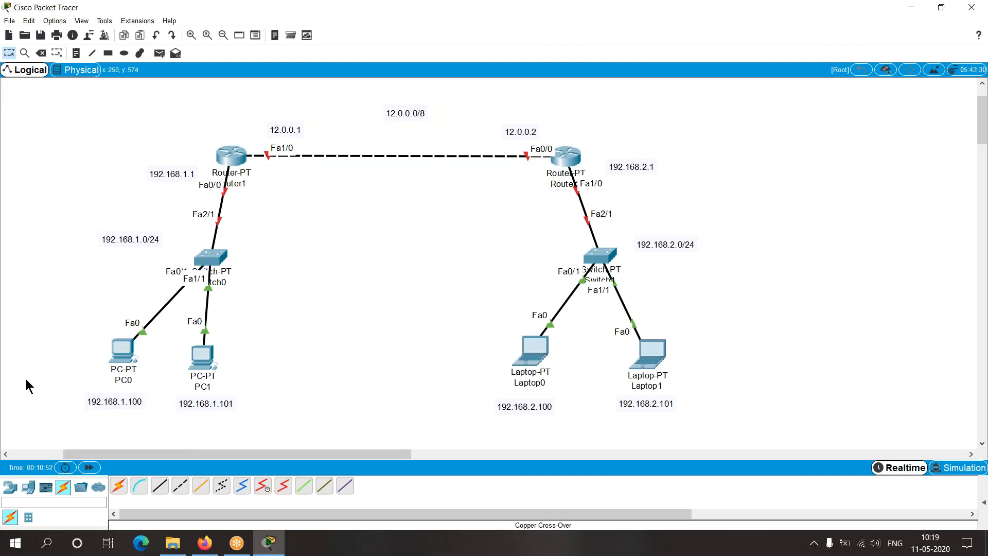
pyautogui.click(17, 188)
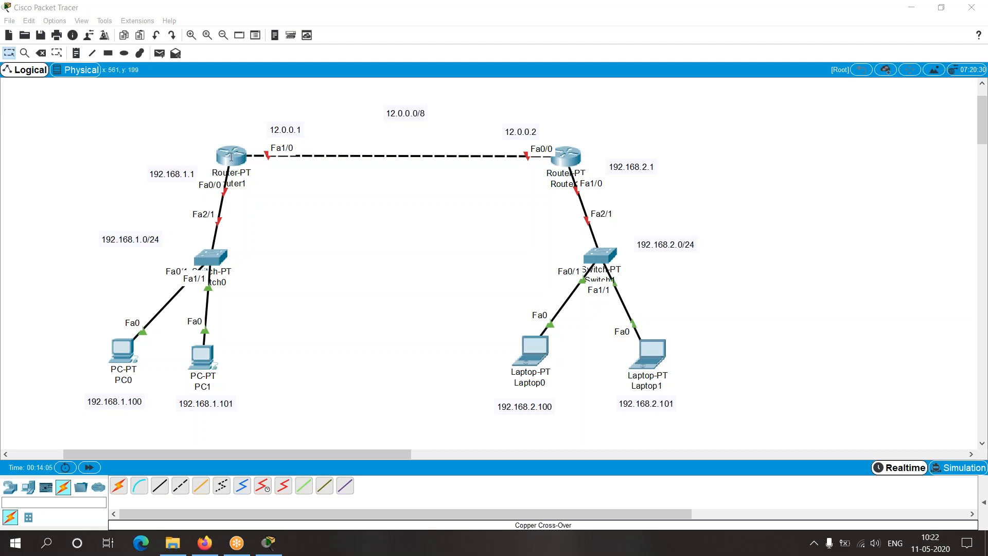
# Open Router1's command line in a maximized window and answer no to the initial configuration dialog
pyautogui.click(231, 156)
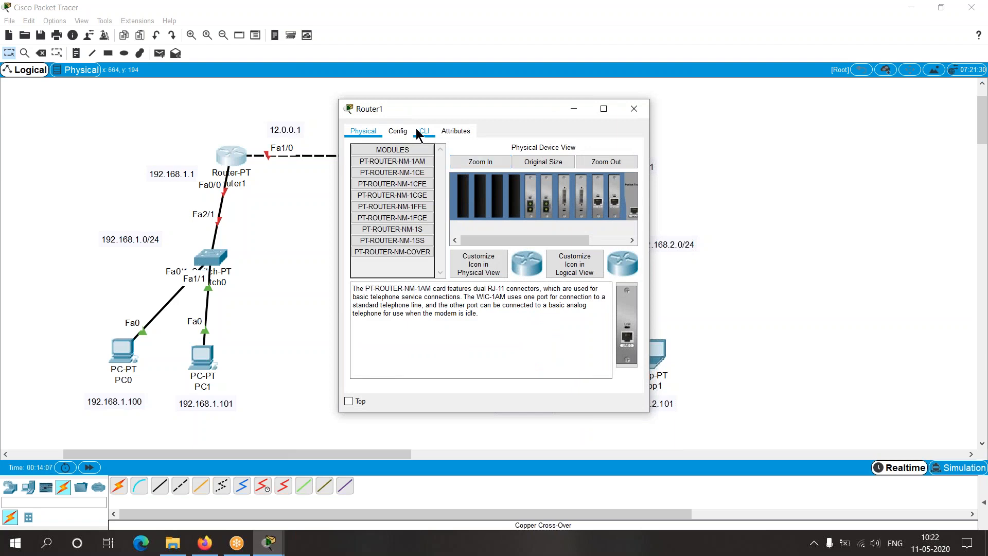
pyautogui.click(423, 130)
pyautogui.click(603, 109)
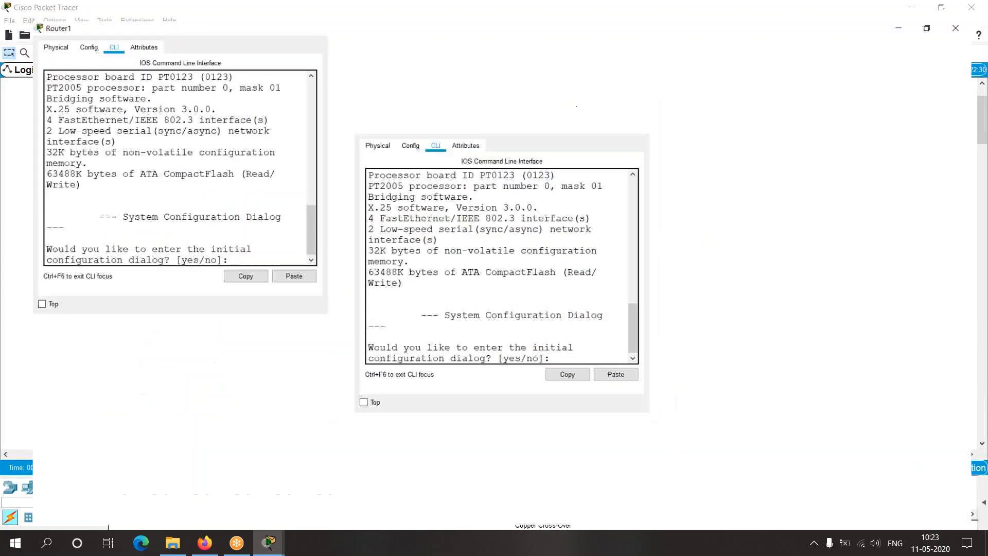
pyautogui.write('no')
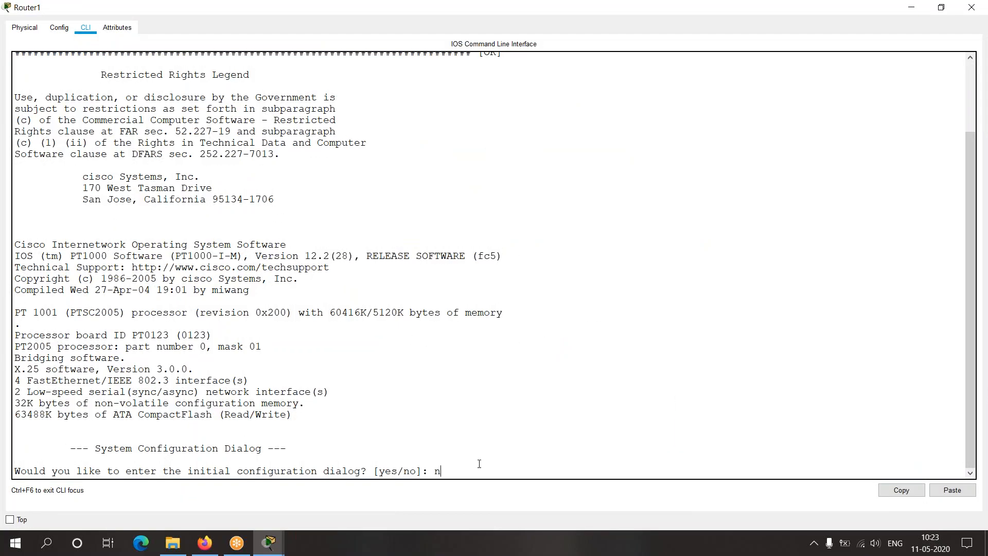
pyautogui.press('Return')
pyautogui.press('Return')
# Enter privileged mode with en and global configuration mode with conf t on Router1
pyautogui.write('en')
pyautogui.press('Return')
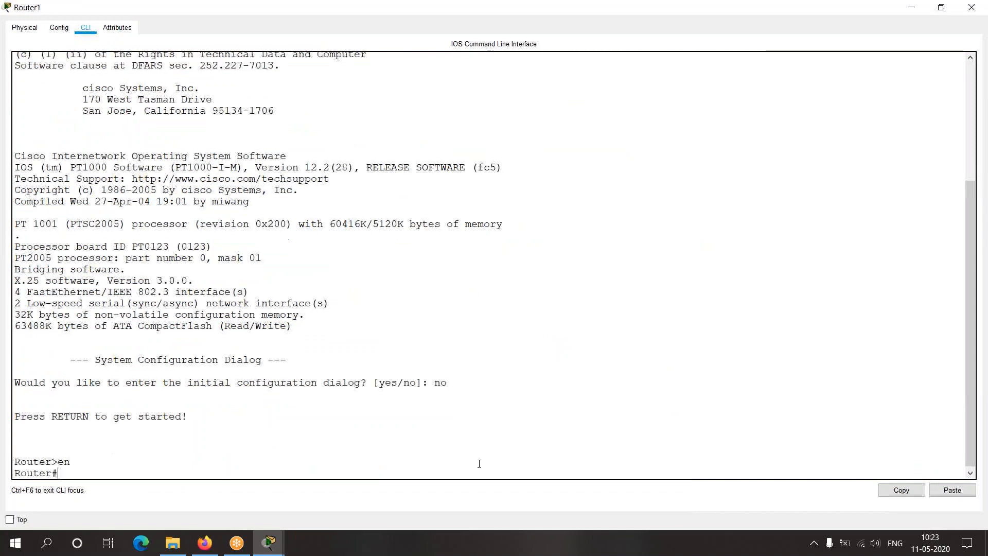
pyautogui.write('conf')
pyautogui.write(' t')
pyautogui.press('Return')
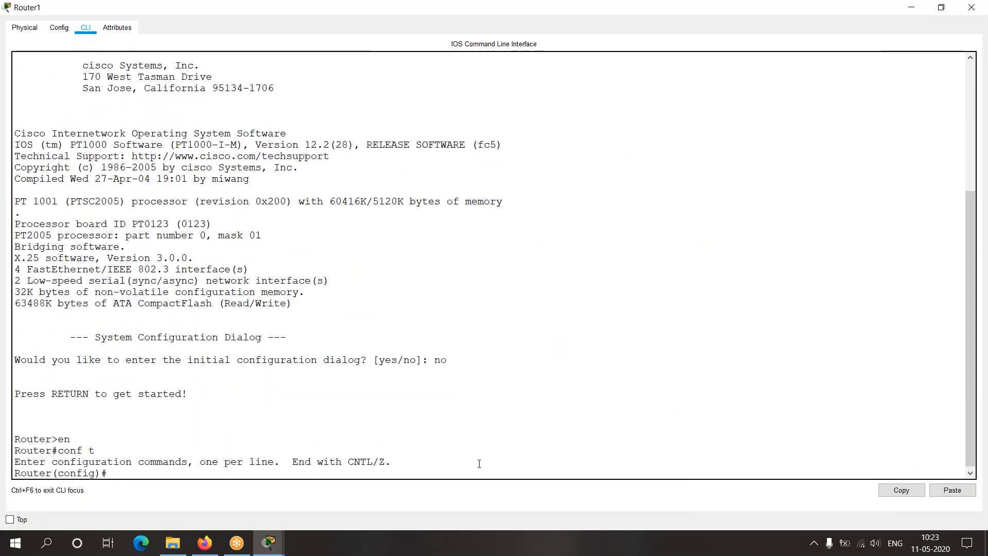
pyautogui.click(751, 21)
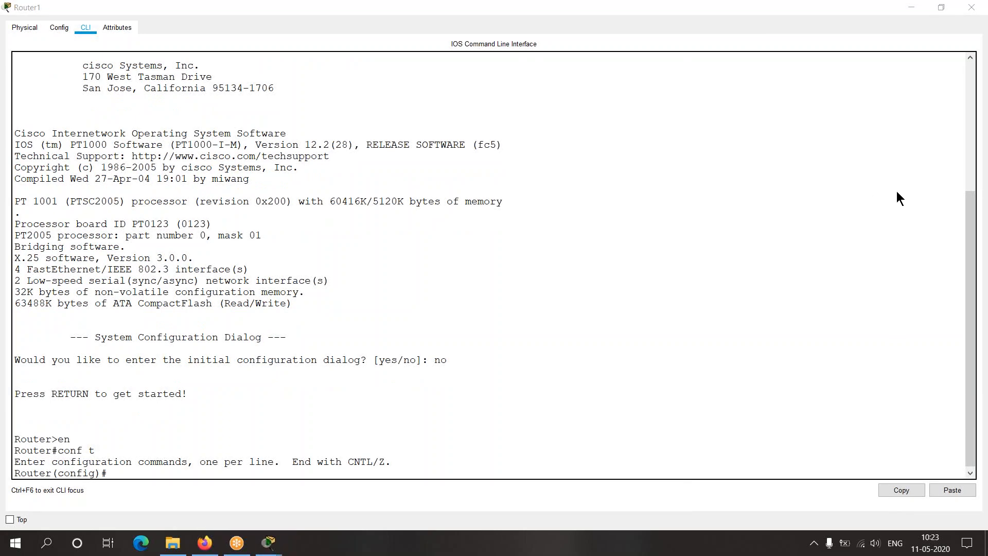
pyautogui.click(161, 470)
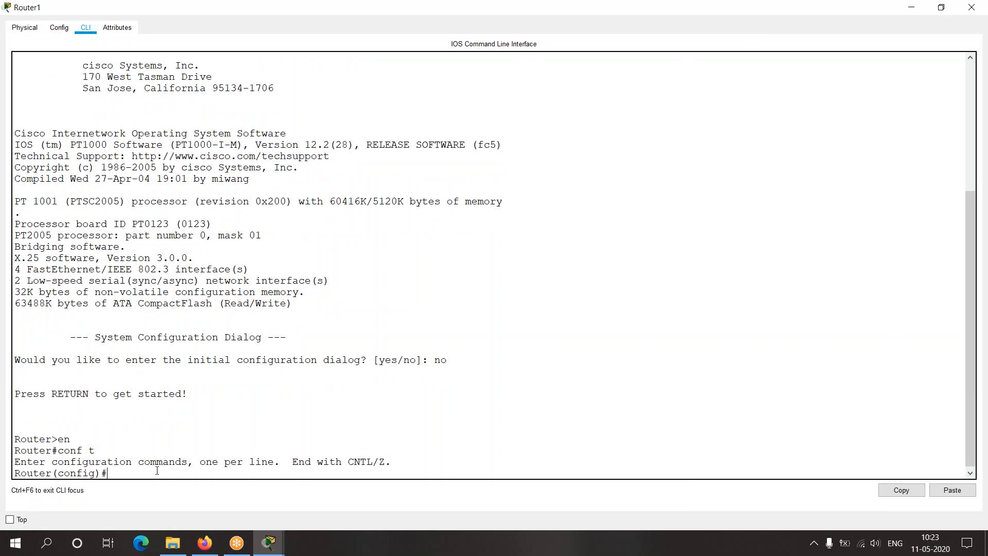
# Set Router1's hostname to R1 with ho and enter interface configuration for fa 0/0
pyautogui.write('ho R1')
pyautogui.press('Return')
pyautogui.write('int fa')
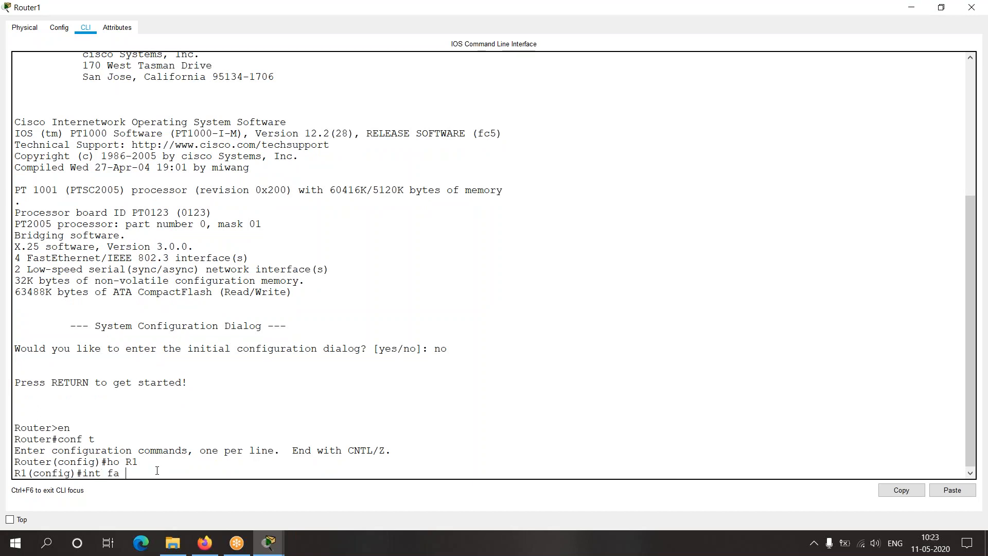
pyautogui.hotkey('alt', 'Tab')
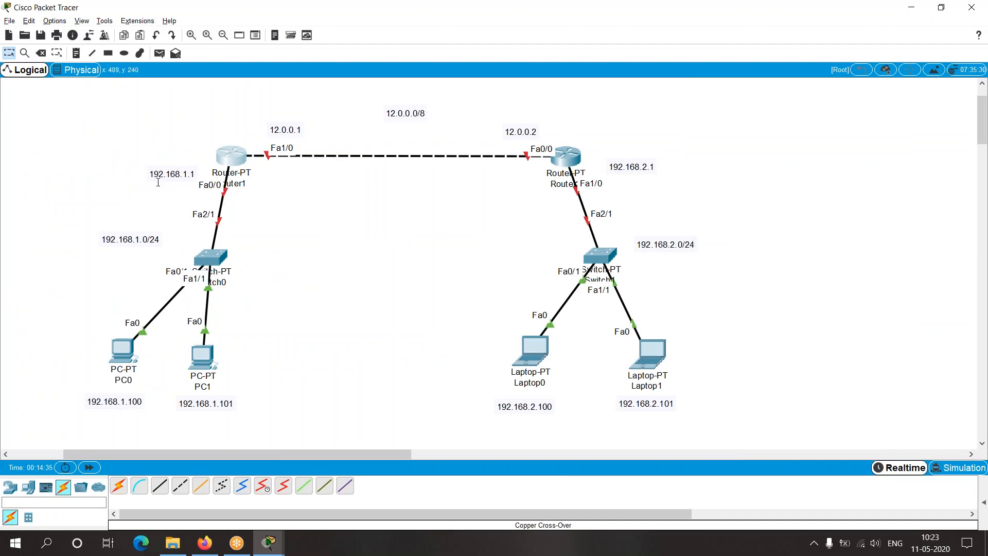
pyautogui.click(172, 173)
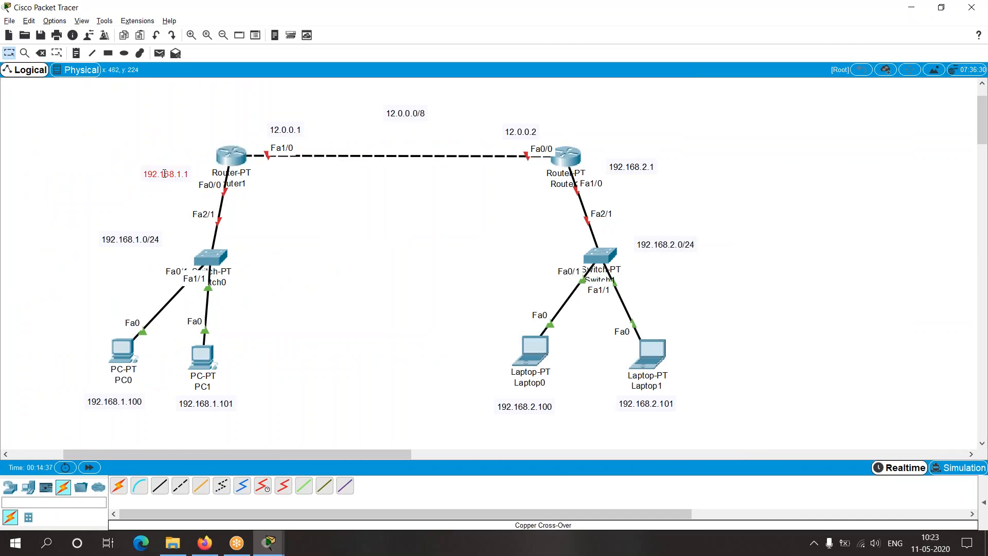
pyautogui.hotkey('alt', 'Tab')
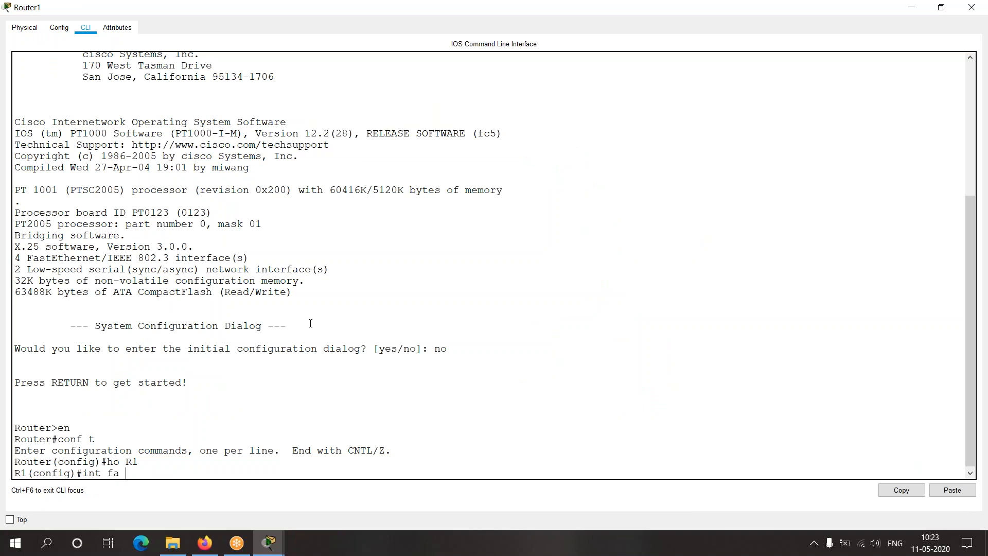
pyautogui.write('0/0')
pyautogui.press('Return')
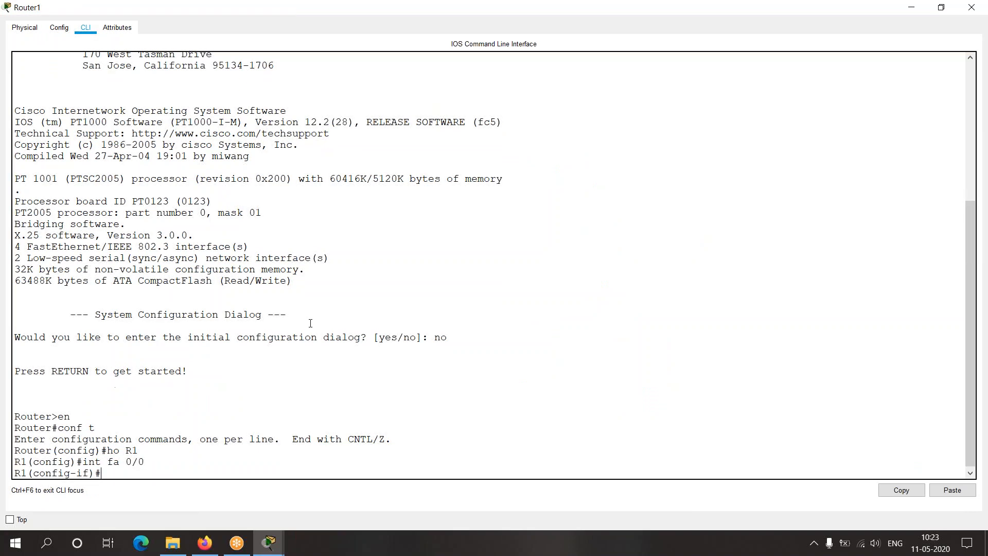
# Assign 192.168.1.1 with mask 255.255.255.0 to R1's fa 0/0 interface and enable it with no sh
pyautogui.write('ip add 192.168.1.1 255.255.255')
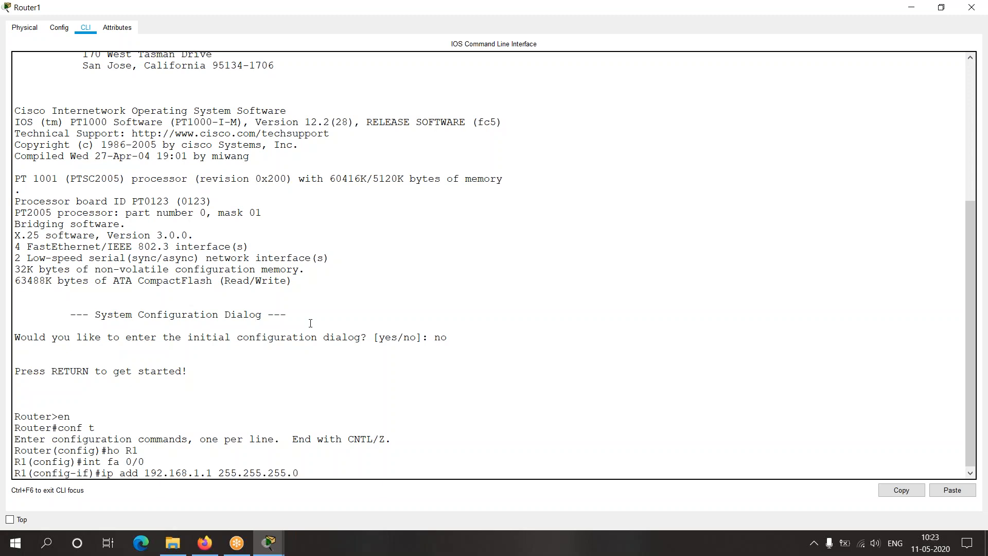
pyautogui.write('.0')
pyautogui.press('Return')
pyautogui.write('no sh')
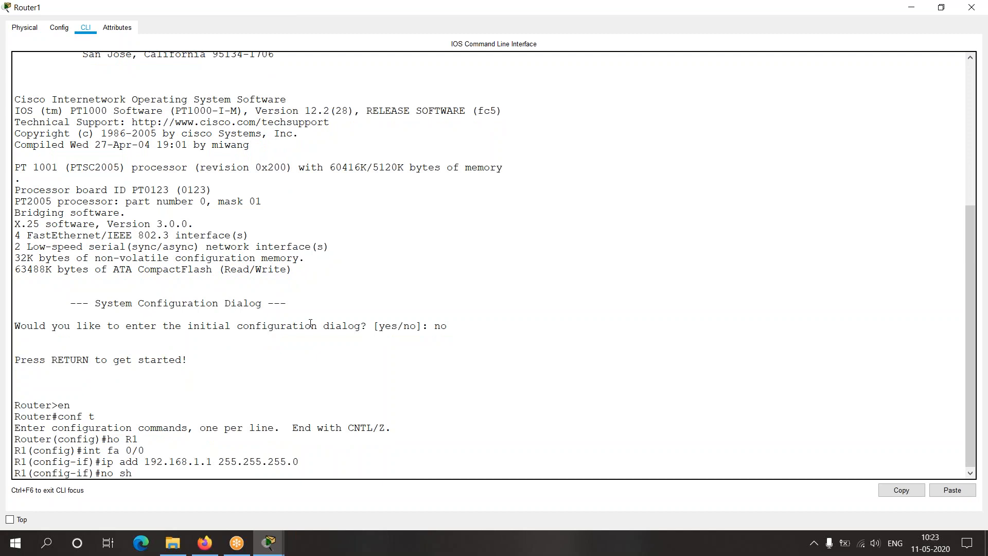
pyautogui.press('Return')
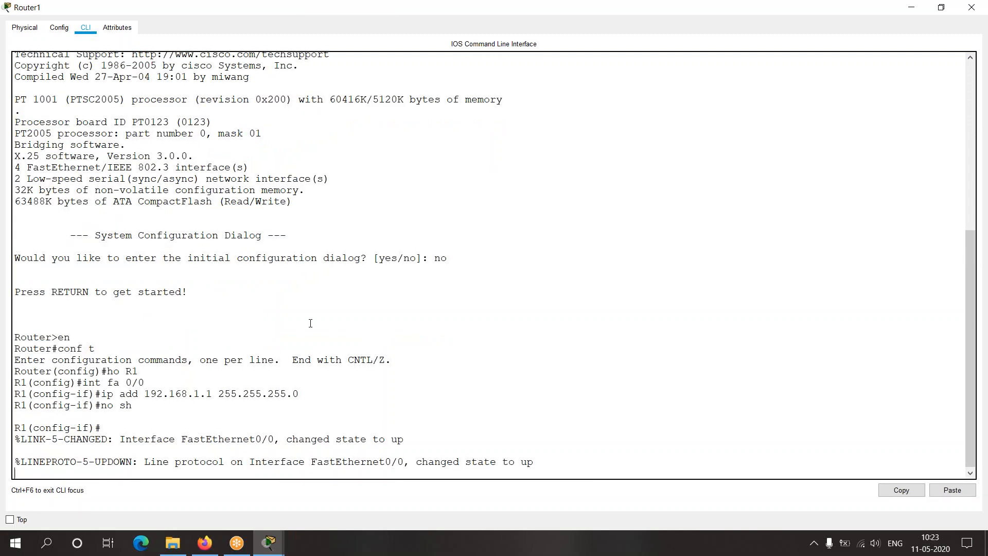
# Check Router1's Fa0/0 link in the topology and leave the fa 0/0 interface configuration with exit
pyautogui.hotkey('alt', 'Tab')
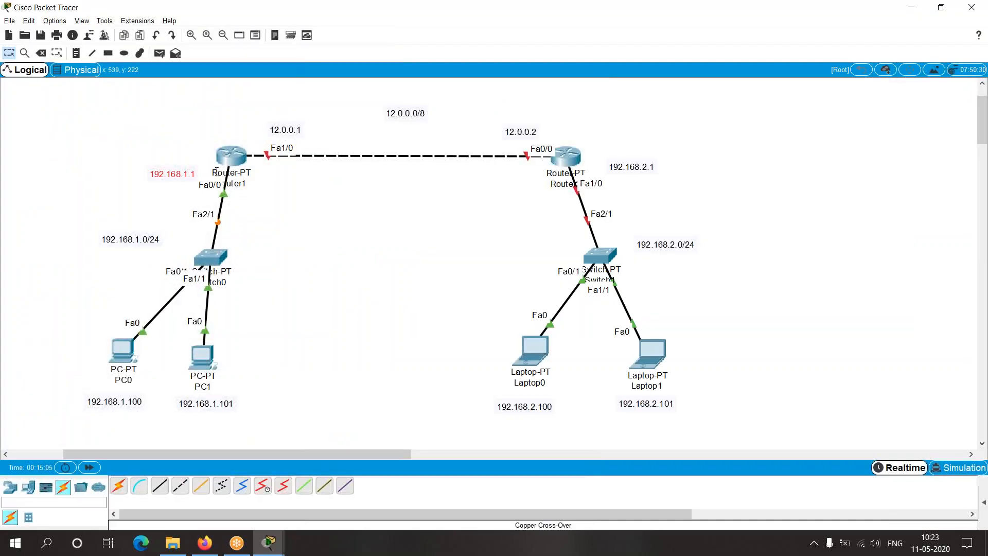
pyautogui.hotkey('alt', 'Tab')
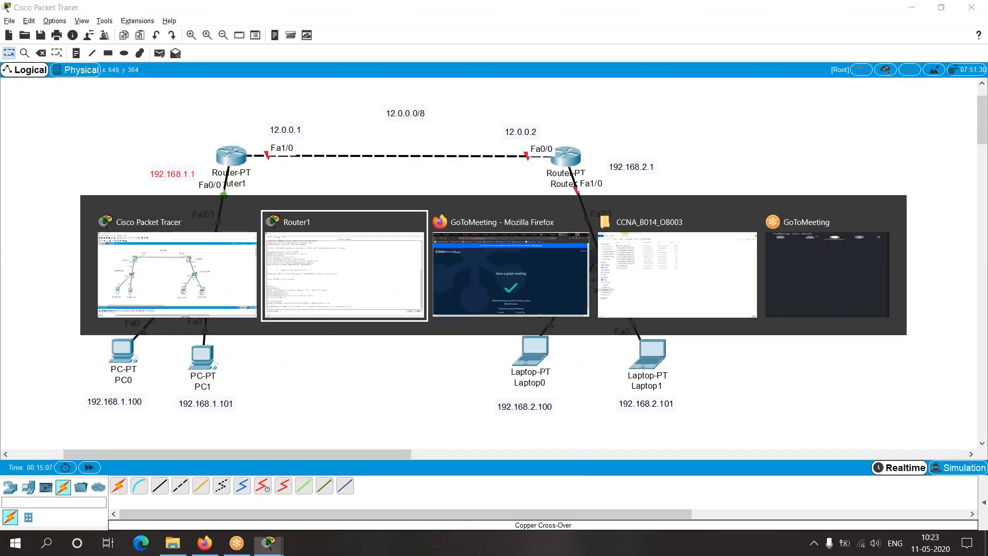
pyautogui.hotkey('alt', 'Tab')
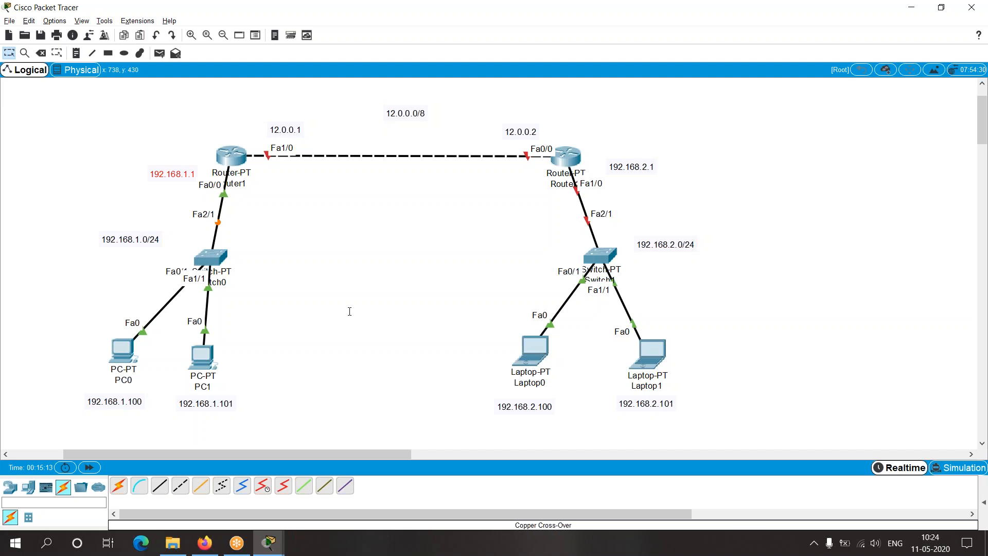
pyautogui.hotkey('alt', 'Tab')
pyautogui.press('Return')
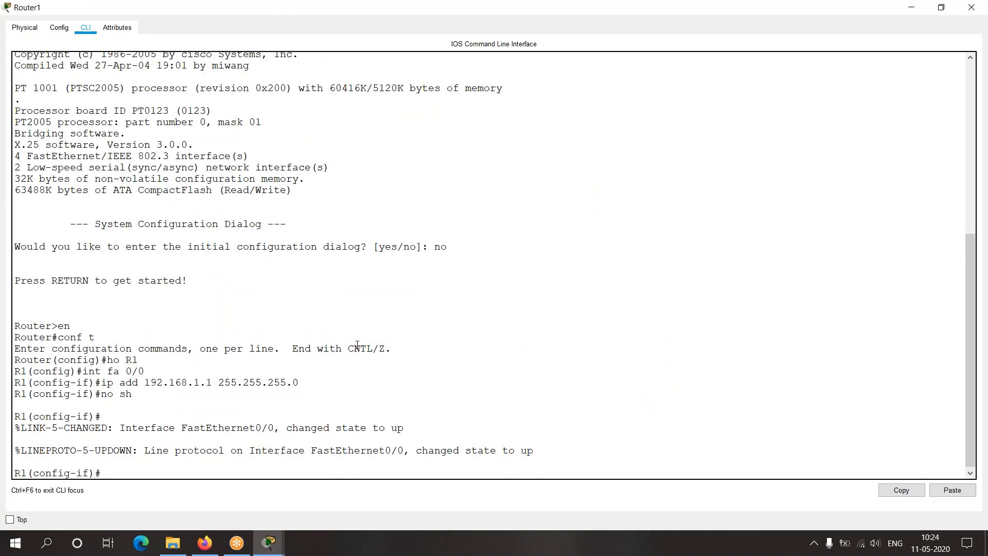
pyautogui.moveTo(84, 371); pyautogui.dragTo(152, 371)
pyautogui.click(163, 469)
pyautogui.write('exit')
pyautogui.press('Return')
pyautogui.press('Return')
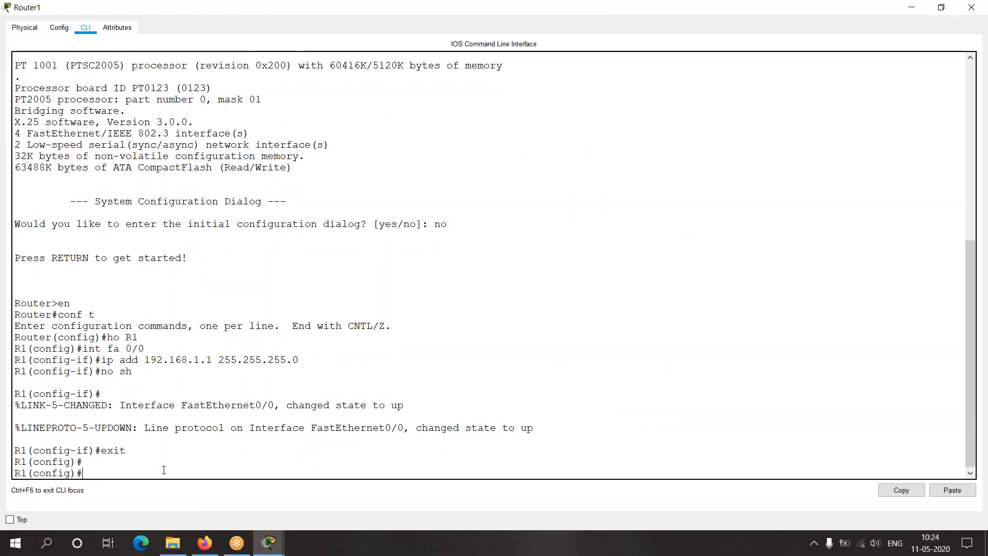
# Check the port label on Router1's link to Router2 and enter interface configuration for fa 1/0 on R1
pyautogui.hotkey('alt', 'Tab')
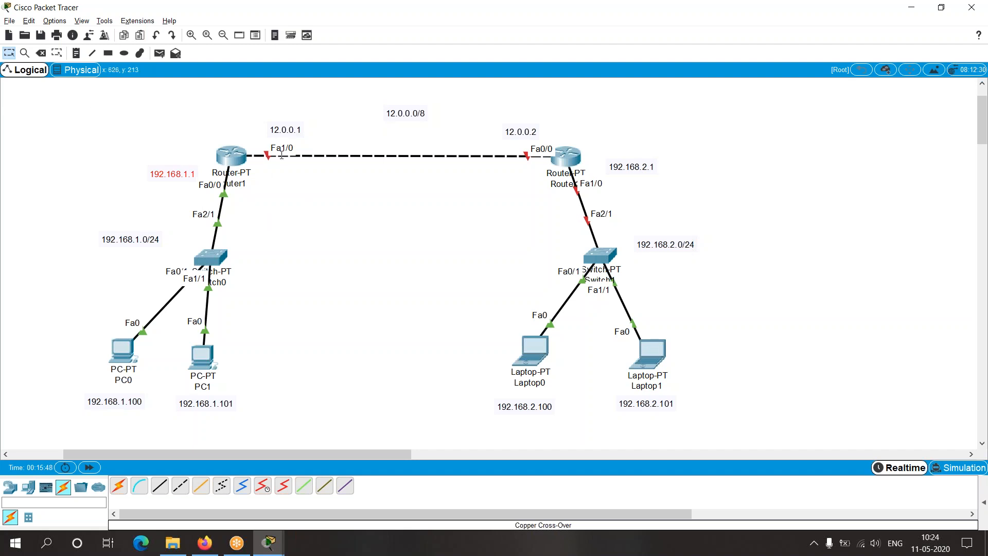
pyautogui.hotkey('alt', 'Tab')
pyautogui.write('int fa 1')
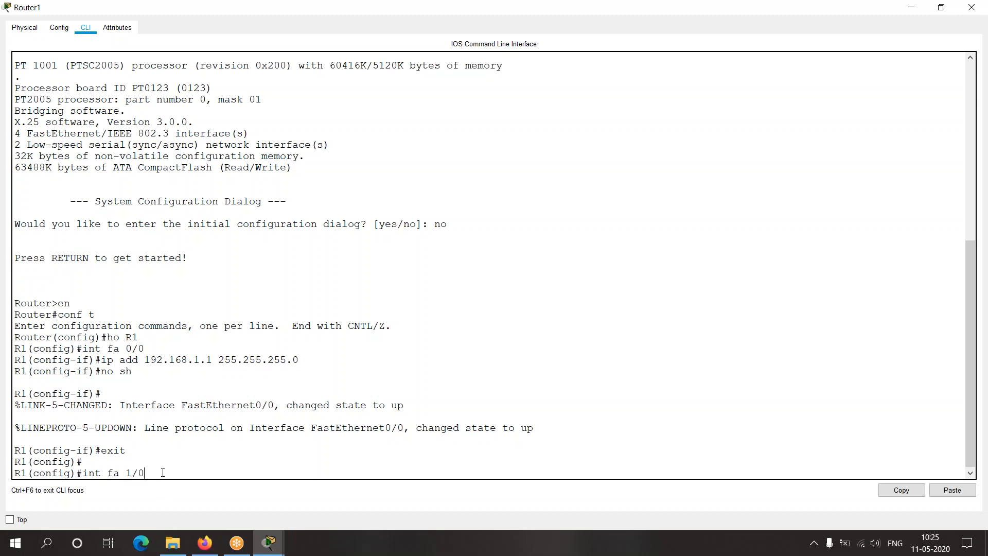
pyautogui.press('Return')
# Assign 12.0.0.1 with mask 255.0.0.0 to R1's fa 1/0 interface and enable it with no sh
pyautogui.write('ip add')
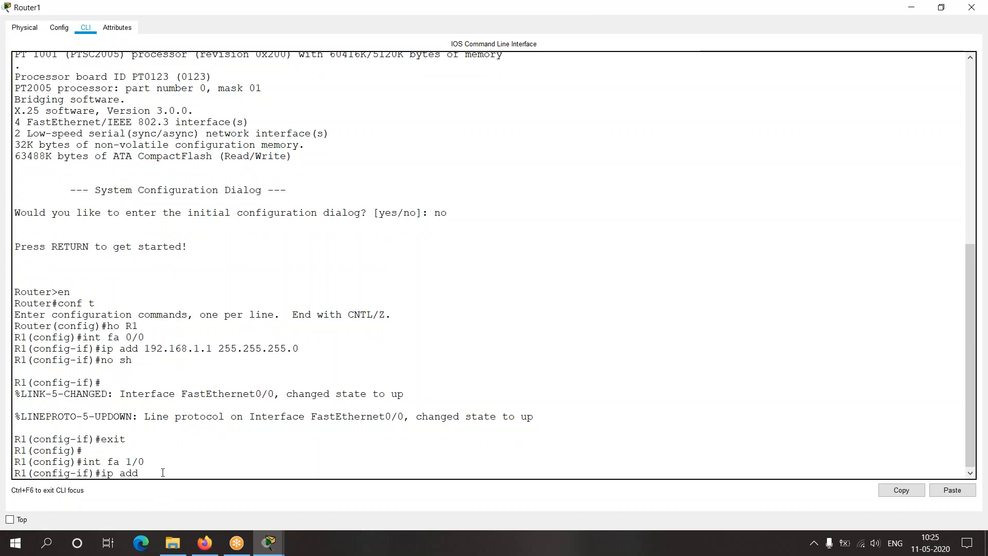
pyautogui.hotkey('alt', 'Tab')
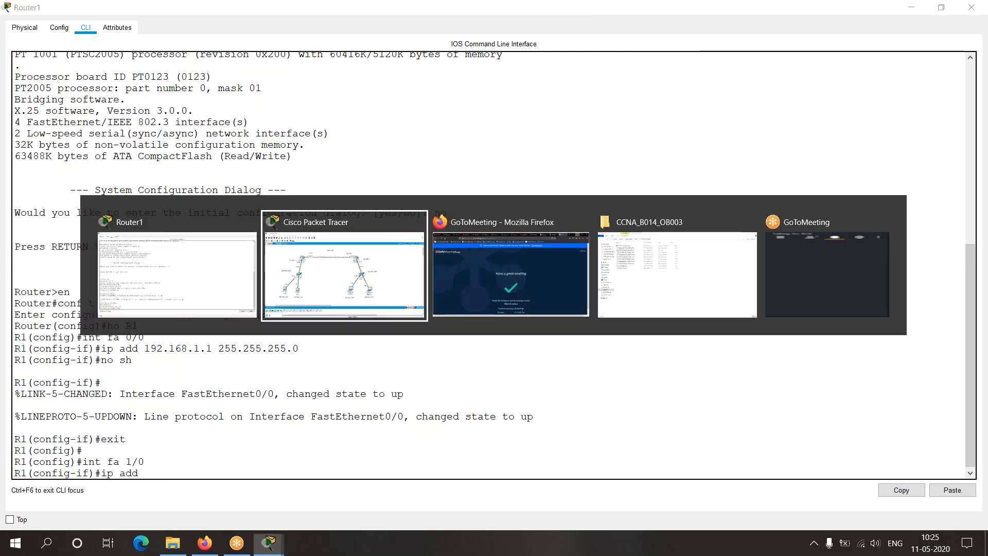
pyautogui.click(292, 132)
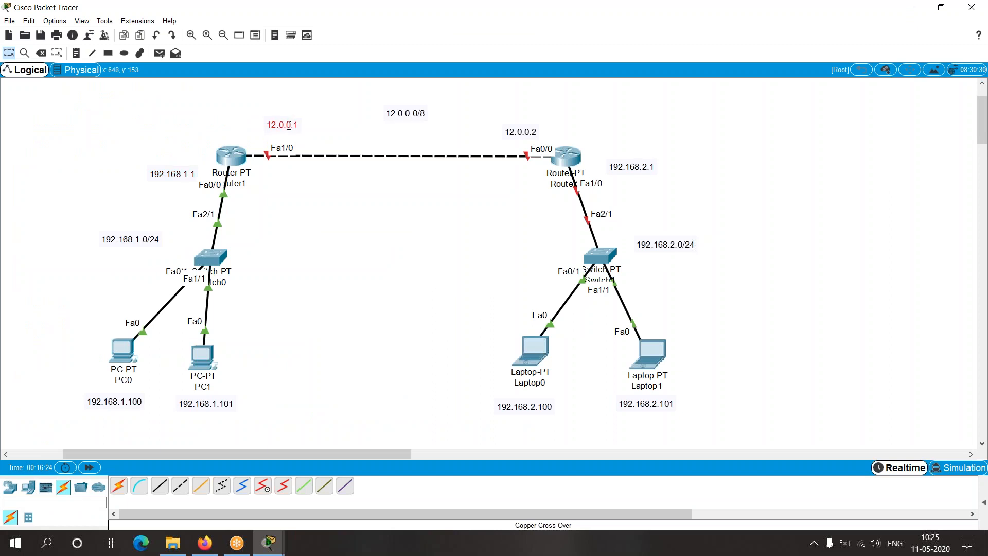
pyautogui.click(280, 230)
pyautogui.moveTo(281, 136); pyautogui.dragTo(276, 133)
pyautogui.hotkey('alt', 'Tab')
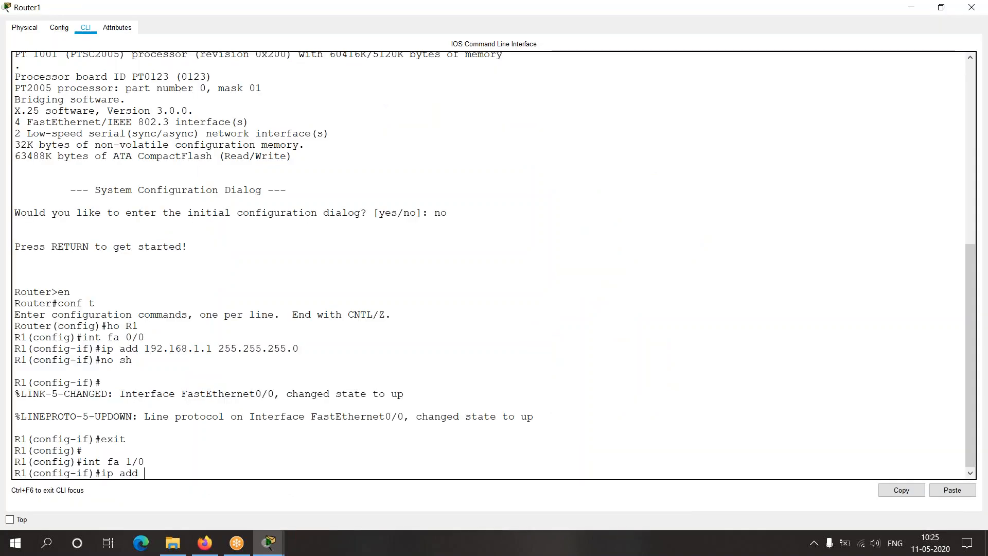
pyautogui.write('2.0.0.1 255.0.0.0')
pyautogui.press('Return')
pyautogui.write('no sh')
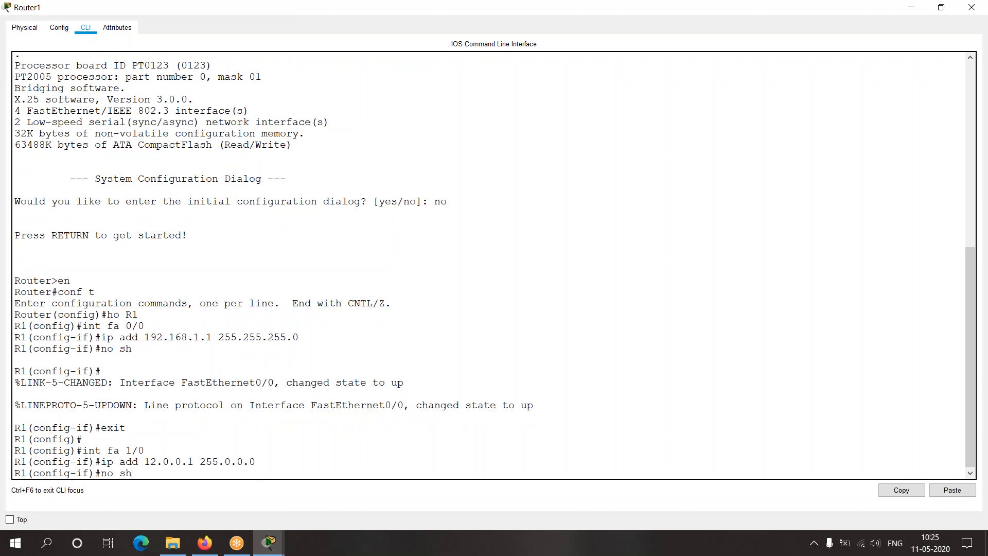
pyautogui.press('Return')
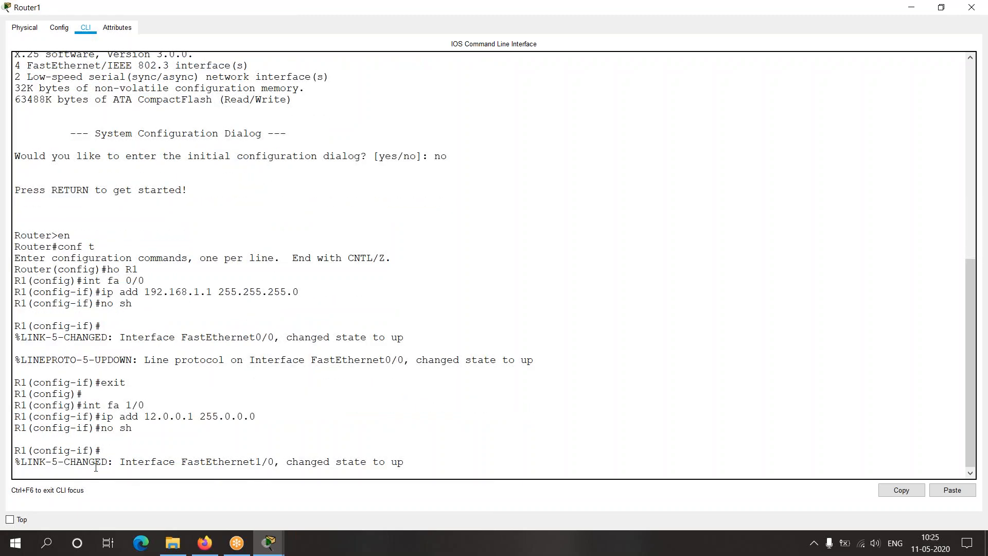
# Compare the status messages of R1's fa 0/0 and fa 1/0 interfaces and check the link between the routers in the topology
pyautogui.moveTo(27, 461); pyautogui.dragTo(287, 461)
pyautogui.click(530, 364)
pyautogui.moveTo(530, 363); pyautogui.dragTo(15, 338)
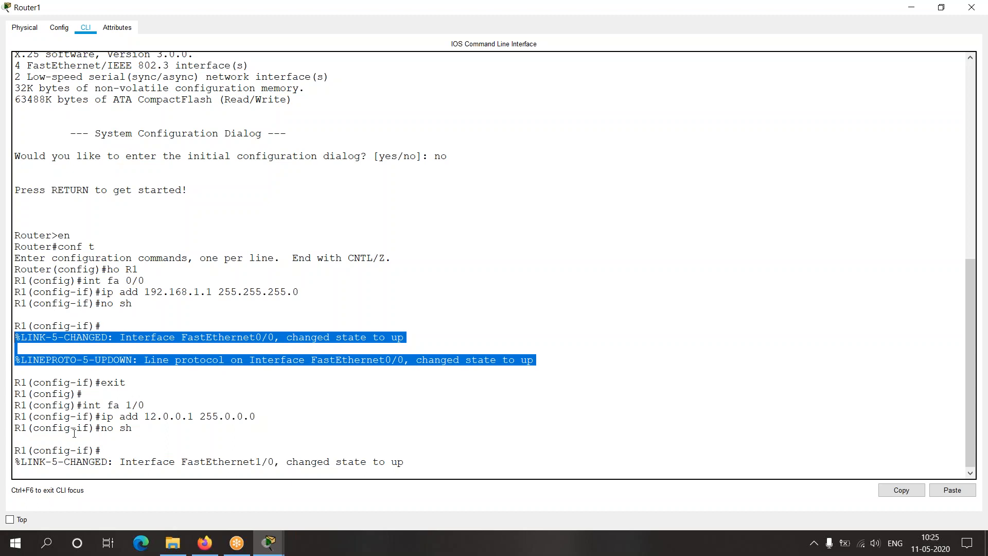
pyautogui.moveTo(16, 456); pyautogui.dragTo(288, 463)
pyautogui.press('Return')
pyautogui.press('Return')
pyautogui.hotkey('alt', 'Tab')
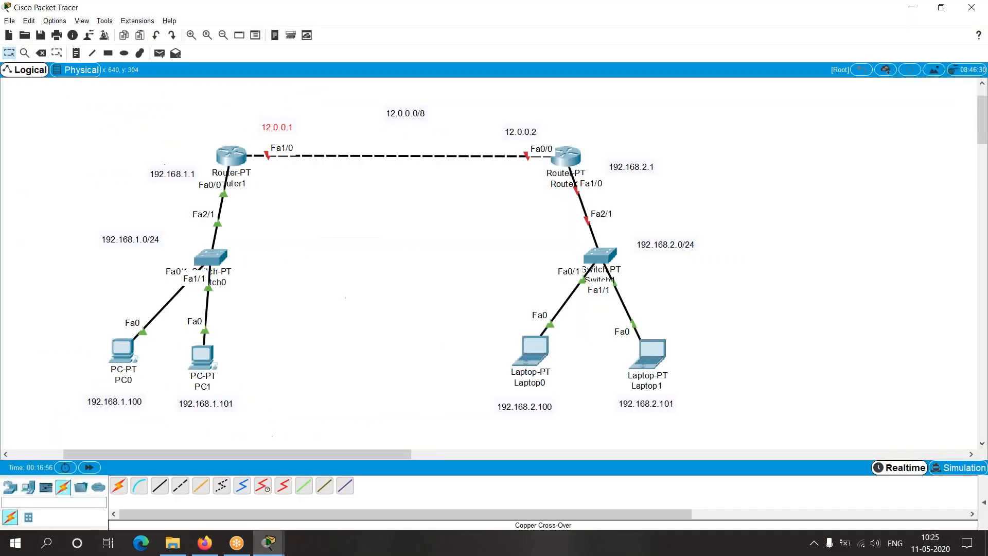
pyautogui.hotkey('alt', 'Tab')
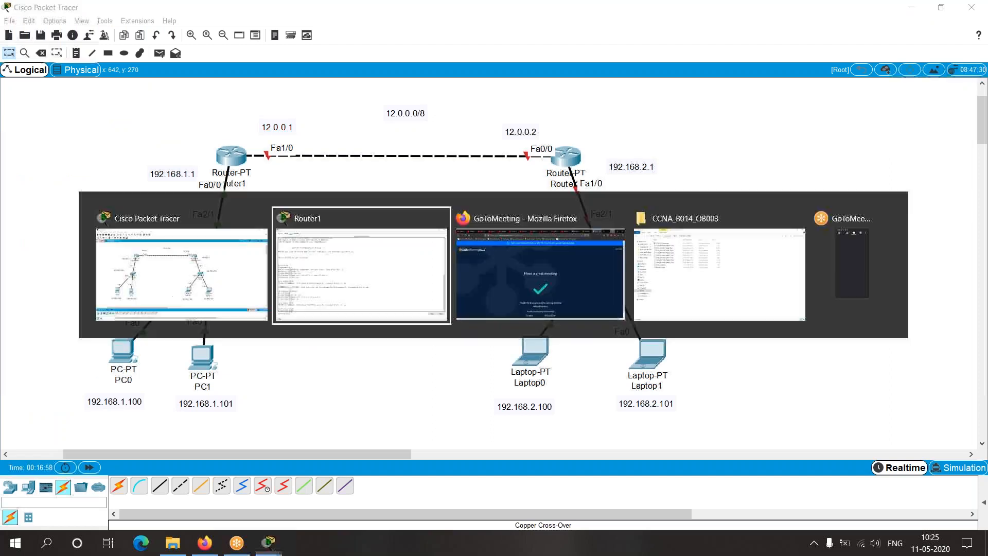
# Leave R1's fa 1/0 interface configuration with exit and return to global configuration mode
pyautogui.write('no sh')
pyautogui.press('BackSpace')
pyautogui.press('BackSpace')
pyautogui.press('BackSpace')
pyautogui.press('BackSpace')
pyautogui.press('BackSpace')
pyautogui.write('ex')
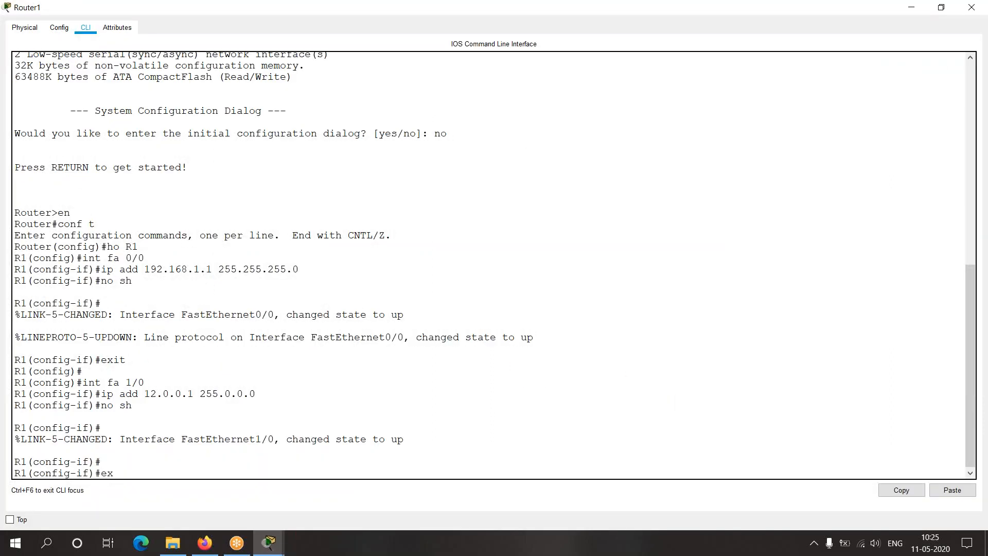
pyautogui.write('it')
pyautogui.press('Return')
pyautogui.press('Return')
# Open Router2's command line in a maximized window and answer no to the initial configuration dialog
pyautogui.hotkey('alt', 'Tab')
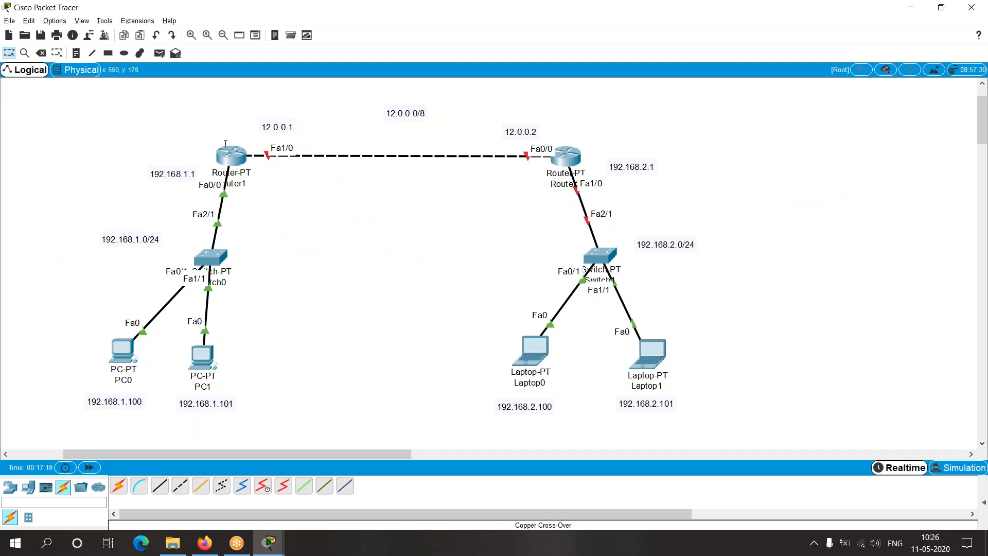
pyautogui.moveTo(226, 148)
pyautogui.click(566, 156)
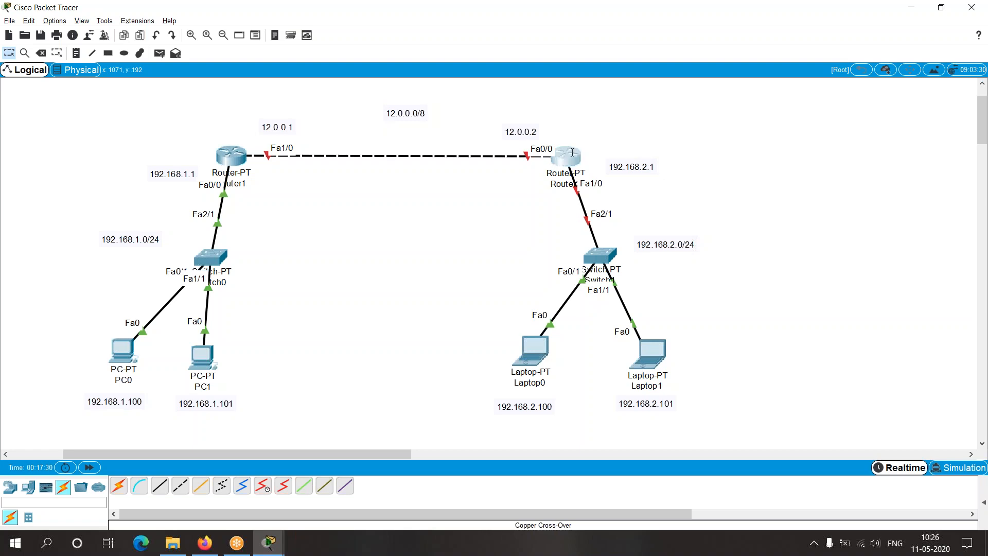
pyautogui.click(429, 130)
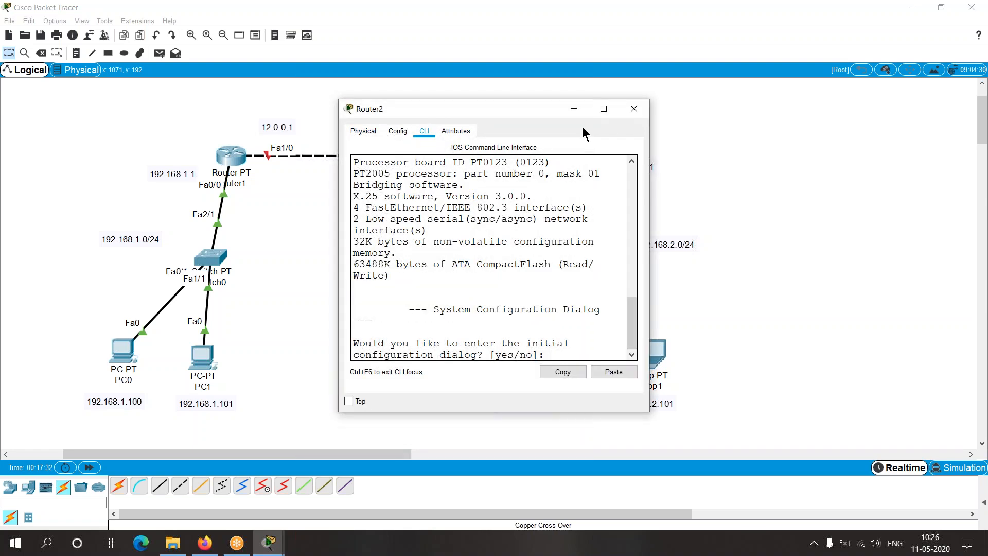
pyautogui.click(604, 109)
pyautogui.write('no')
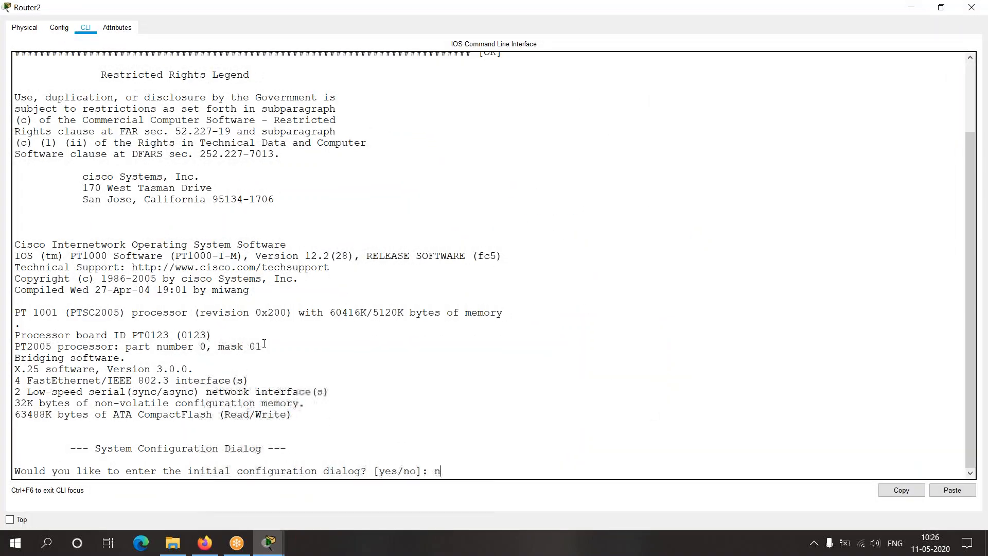
pyautogui.press('Return')
pyautogui.press('Return')
# Enter global configuration mode on Router2 with en and conf t, and set its hostname to R2
pyautogui.write('en')
pyautogui.press('Return')
pyautogui.write('co')
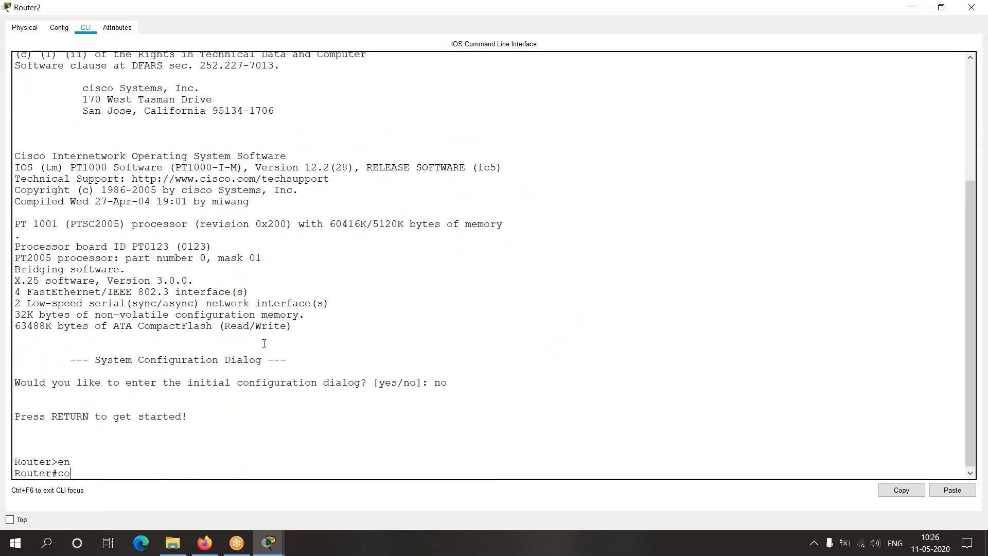
pyautogui.write('nf t')
pyautogui.press('Return')
pyautogui.write('ho R2')
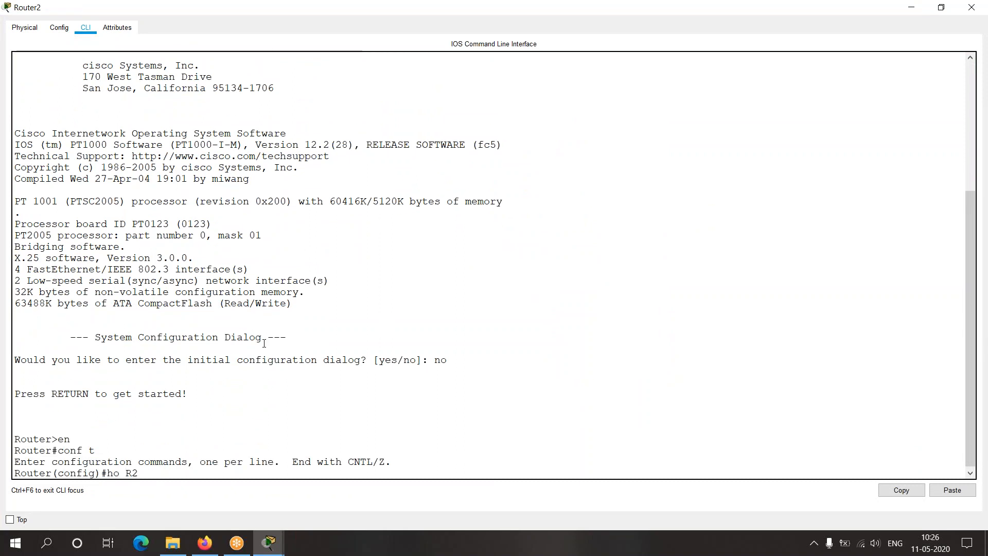
pyautogui.press('Return')
# On R2, assign interface fa 0/0 the address 12.0.0.2 with mask 255.0.0.0 and enable it with no sh
pyautogui.write('int fa')
pyautogui.hotkey('alt', 'Tab')
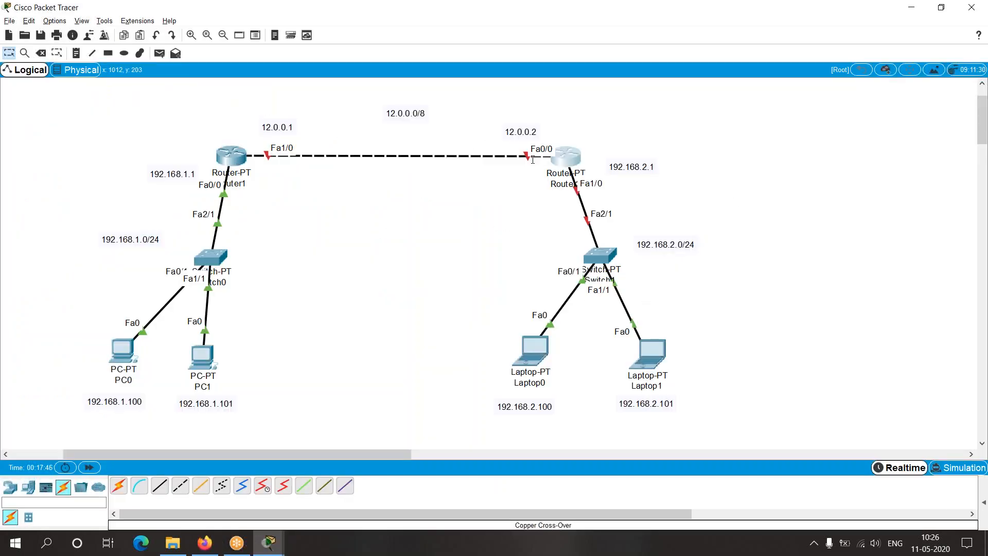
pyautogui.hotkey('alt', 'Tab')
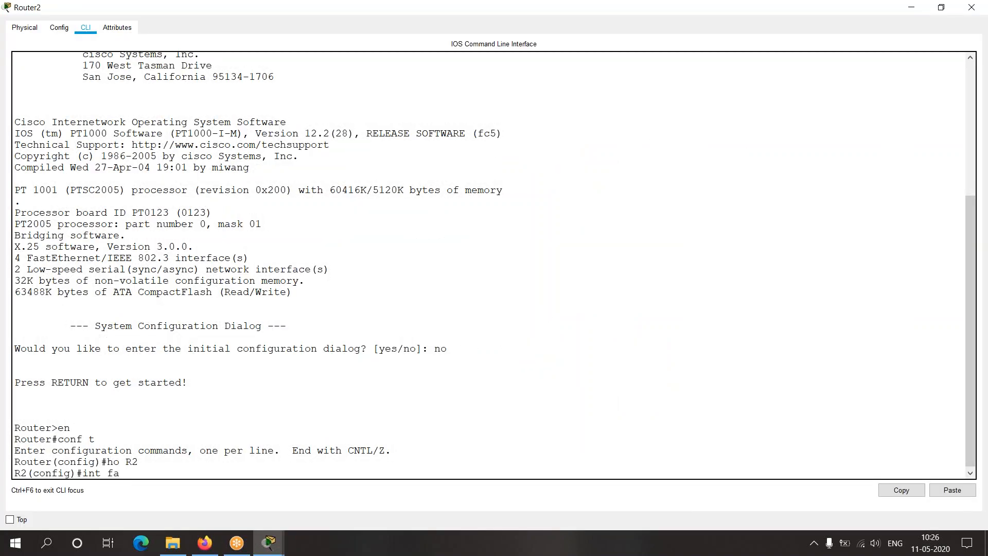
pyautogui.write('0/0')
pyautogui.press('Return')
pyautogui.write('ip add 12.0.0.2 255.0.0.0')
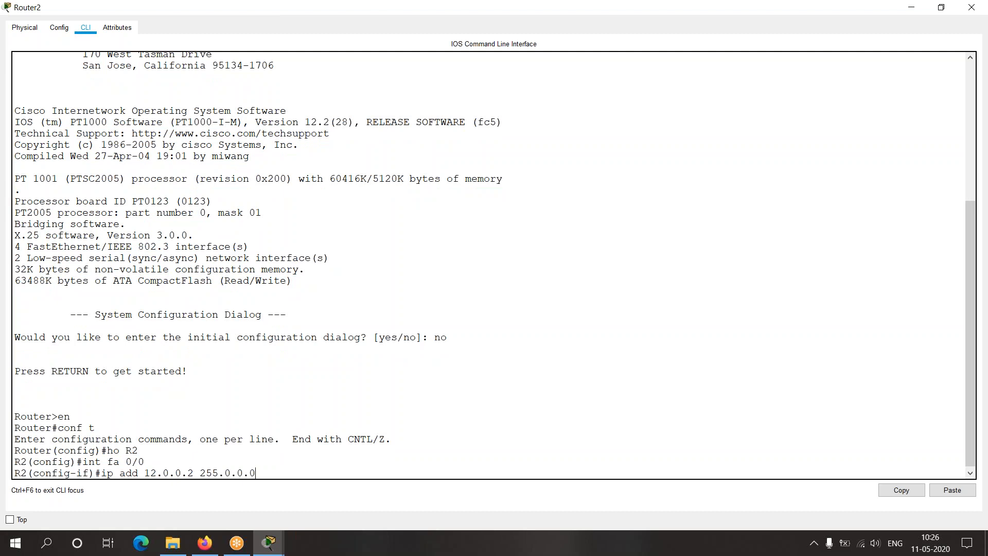
pyautogui.press('Return')
pyautogui.write('no sh')
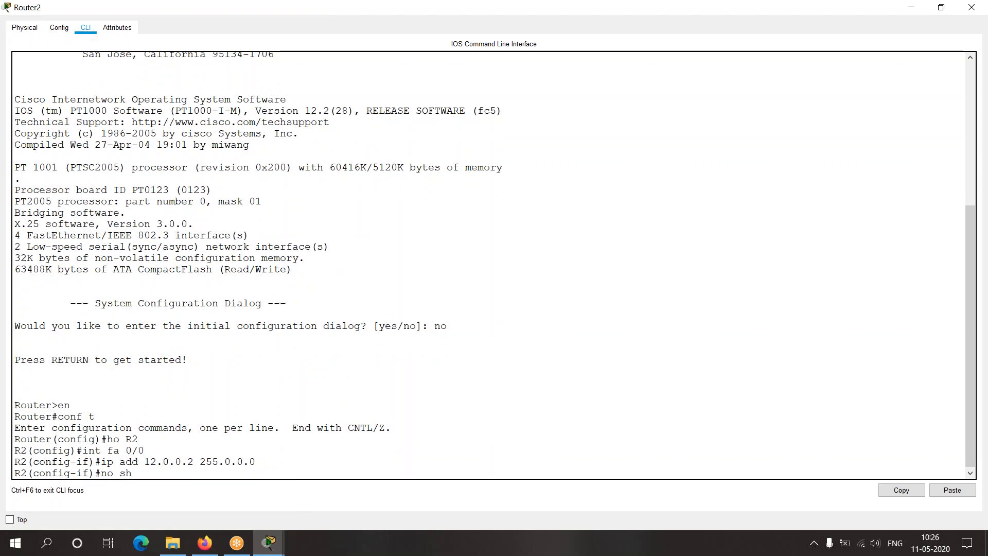
pyautogui.hotkey('alt', 'Tab')
pyautogui.press('Return')
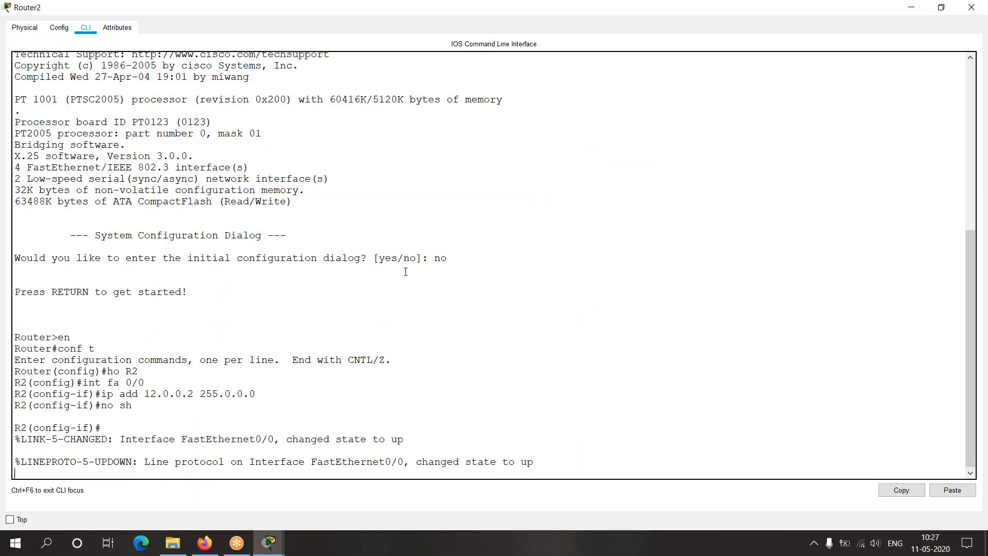
# Review the fa 0/0 status messages on R2 and return to global configuration mode with exit
pyautogui.moveTo(101, 427); pyautogui.dragTo(359, 455)
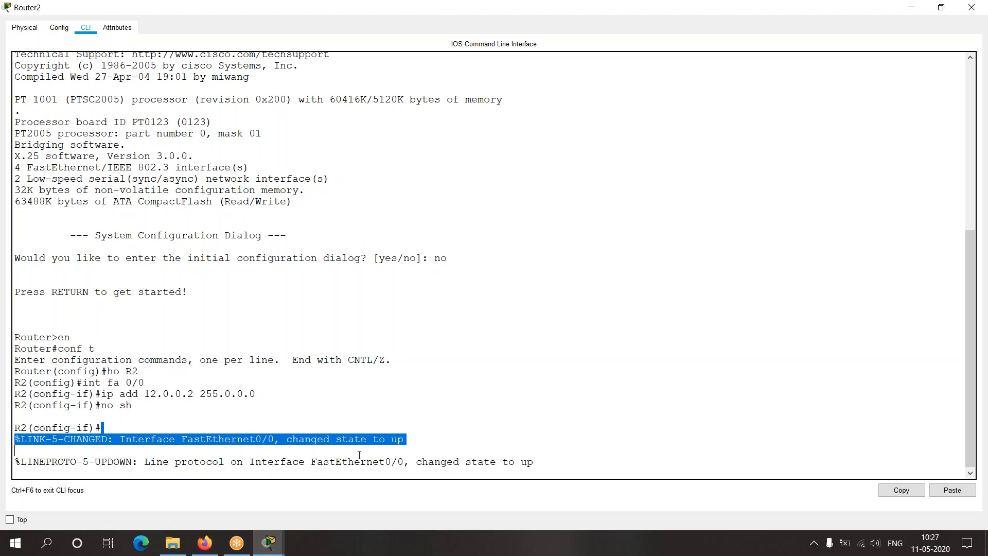
pyautogui.click(505, 466)
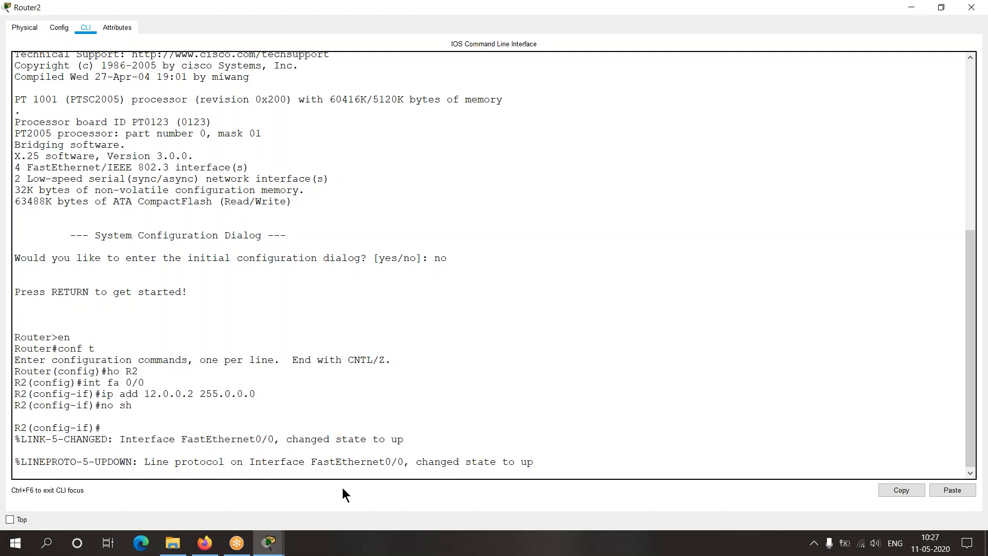
pyautogui.press('Return')
pyautogui.write('exit')
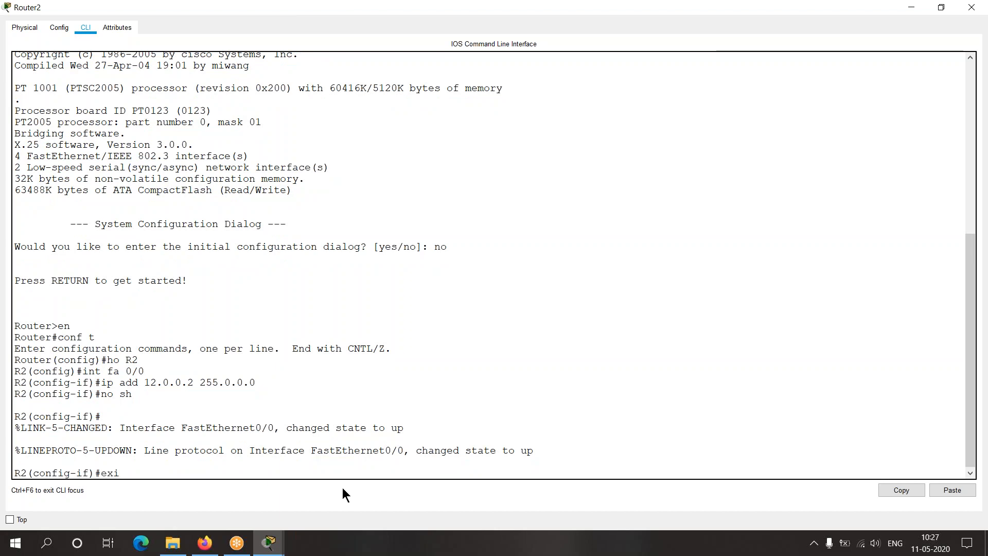
pyautogui.press('Return')
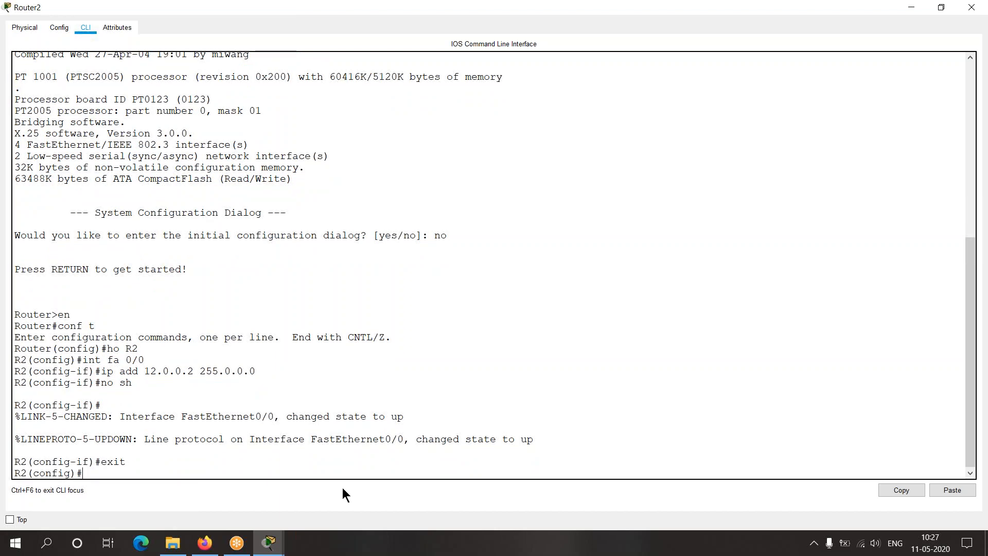
# Enter R2's interface fa 1/0 and assign it the address 192.168.2.1 with mask 255.255.255.0, as labelled in the topology
pyautogui.hotkey('alt', 'Tab')
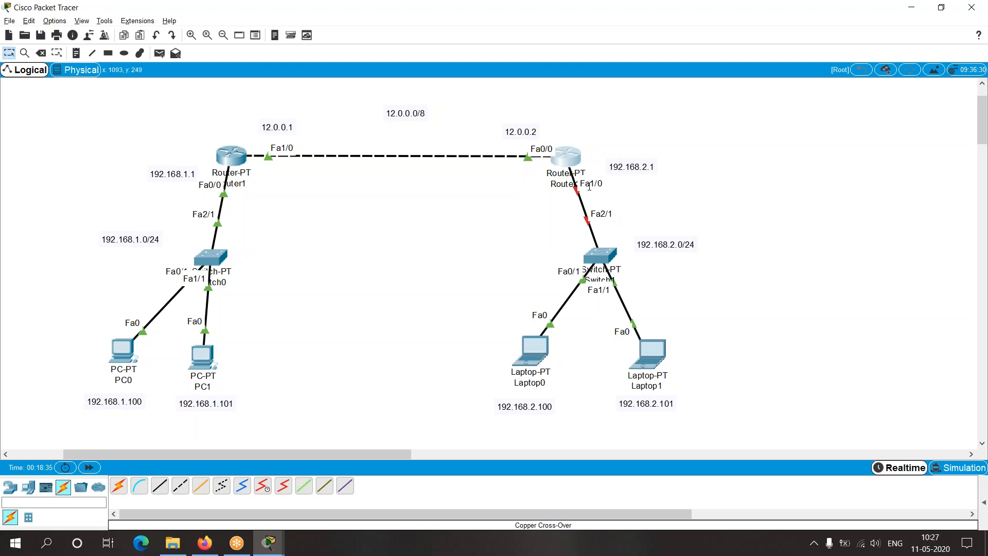
pyautogui.hotkey('alt', 'Tab')
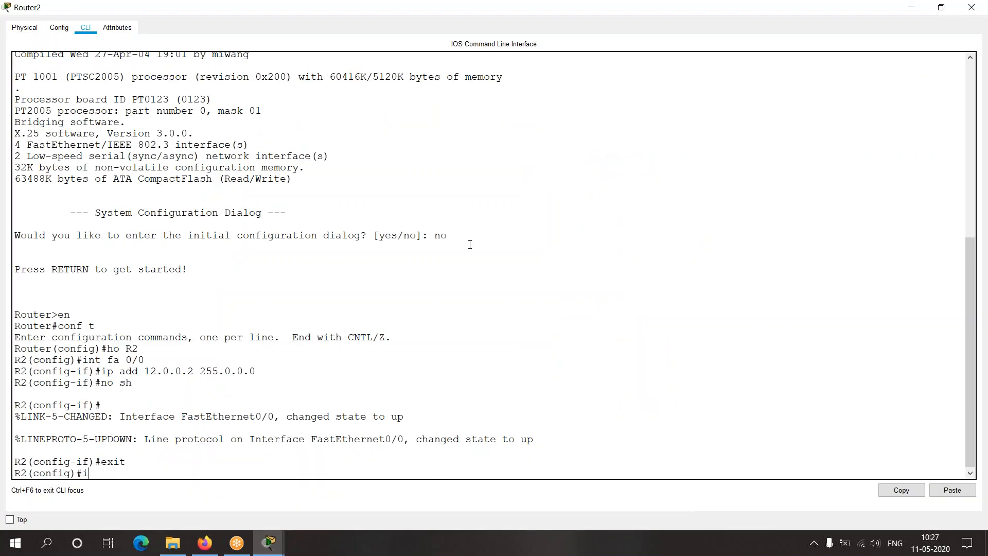
pyautogui.write('int fa 1/0')
pyautogui.press('Return')
pyautogui.write('i')
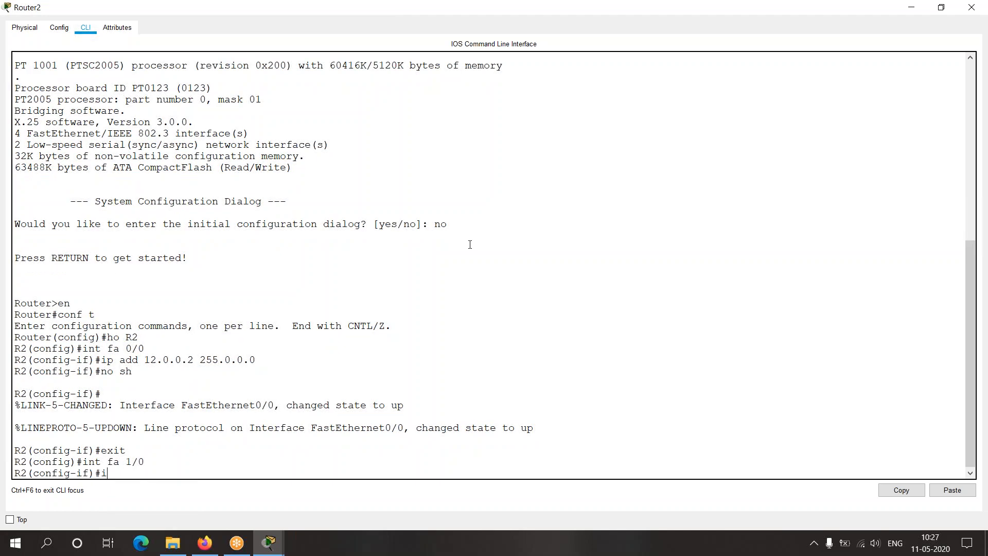
pyautogui.write('p add')
pyautogui.hotkey('alt', 'Tab')
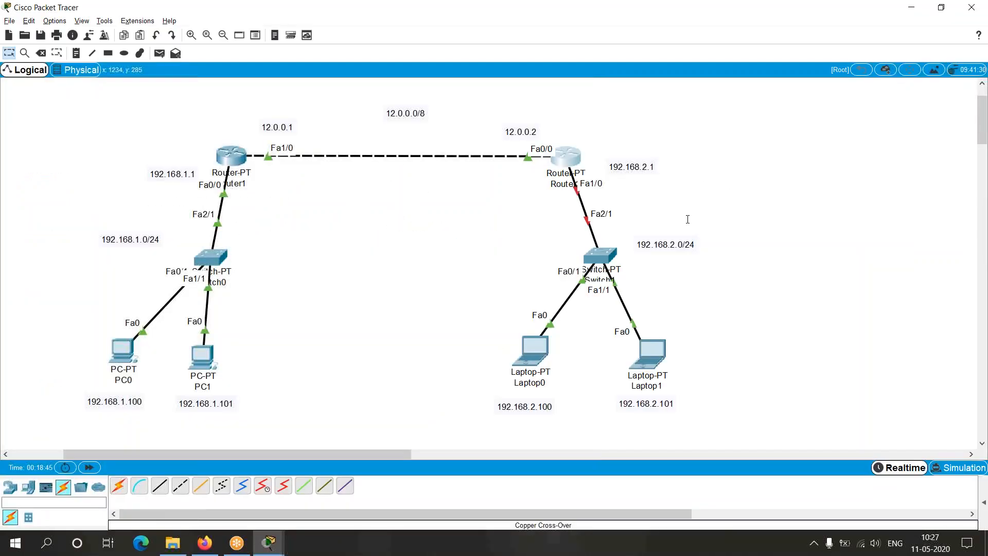
pyautogui.moveTo(635, 167); pyautogui.dragTo(620, 172)
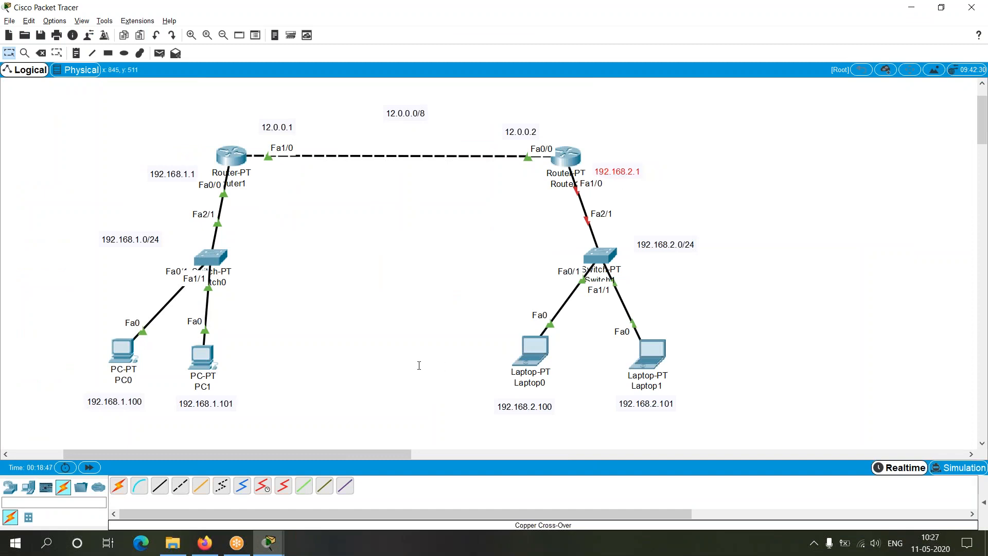
pyautogui.hotkey('alt', 'Tab')
pyautogui.write('192')
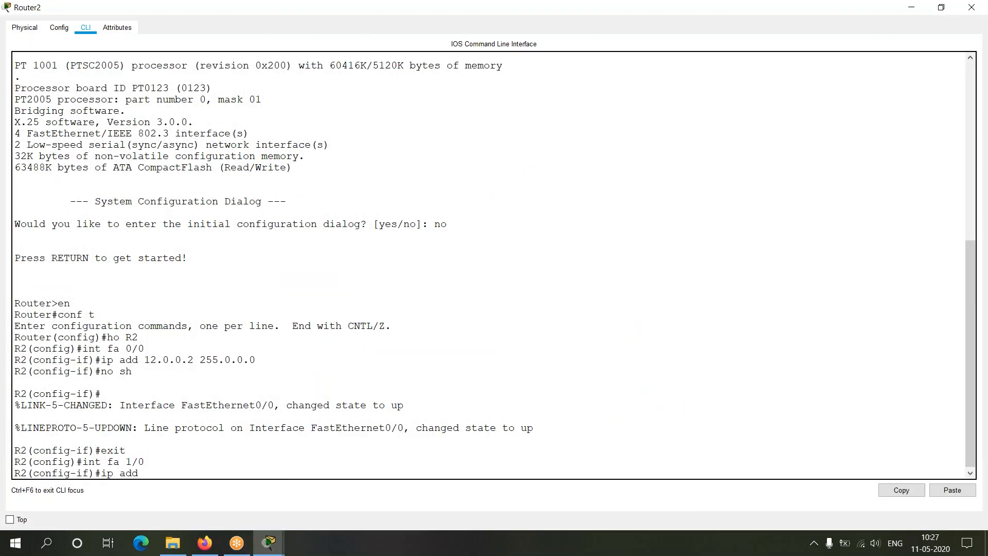
pyautogui.write('.168.2.1 255.255.255.0')
pyautogui.press('Return')
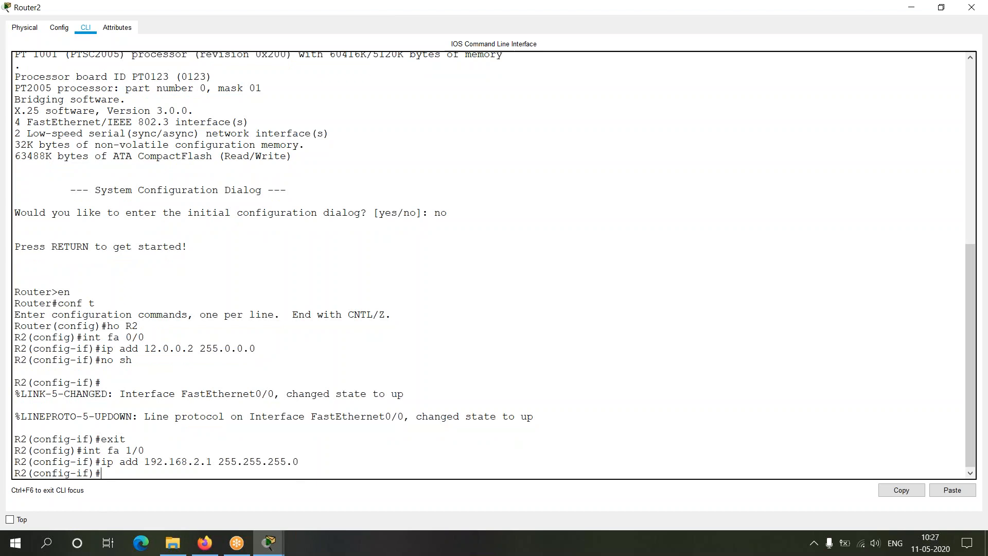
# Enable R2's fa 1/0 interface with no sh and return to global configuration mode with exit
pyautogui.write('no sh')
pyautogui.press('Return')
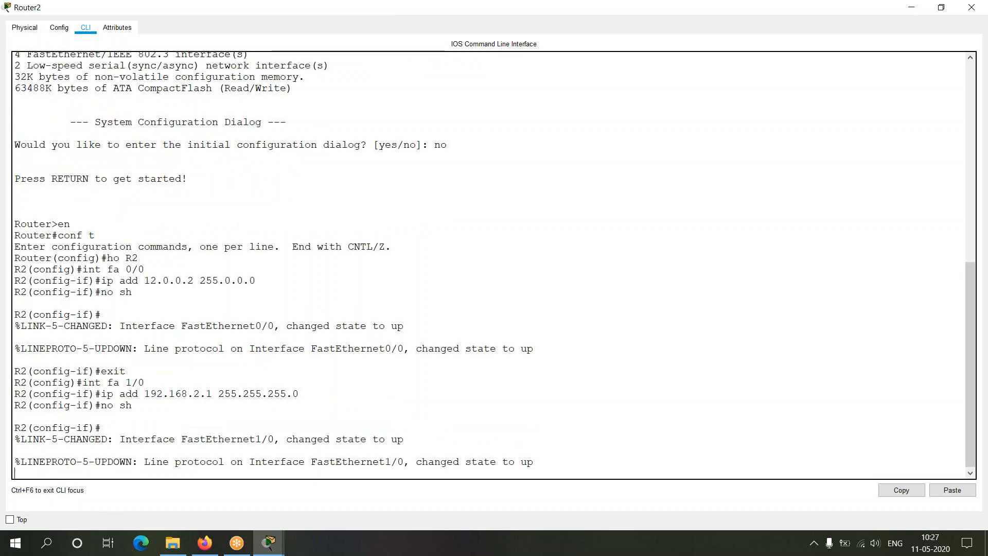
pyautogui.press('Return')
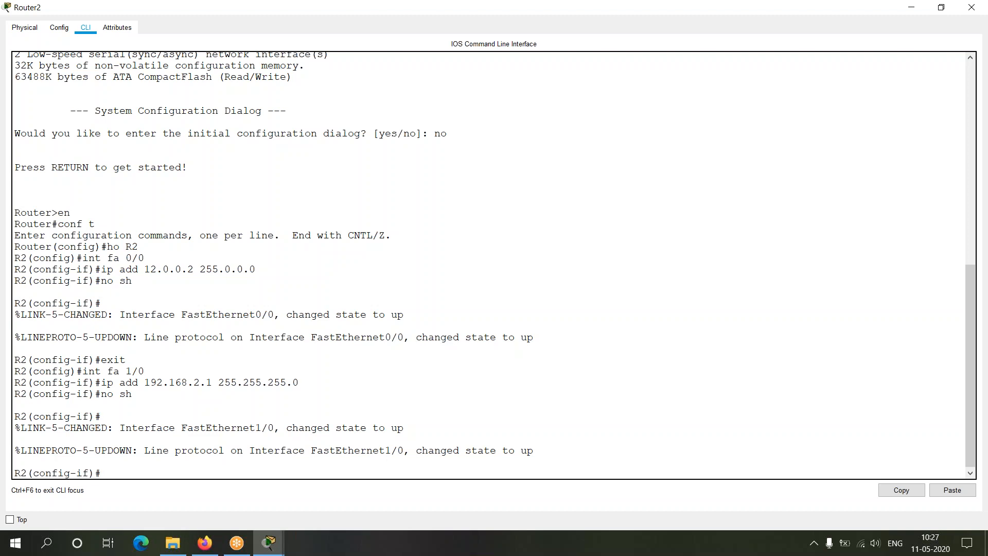
pyautogui.write('exit')
pyautogui.press('Return')
# Return to the topology and move PC0 and PC1 slightly farther apart below Switch0
pyautogui.hotkey('alt', 'Tab')
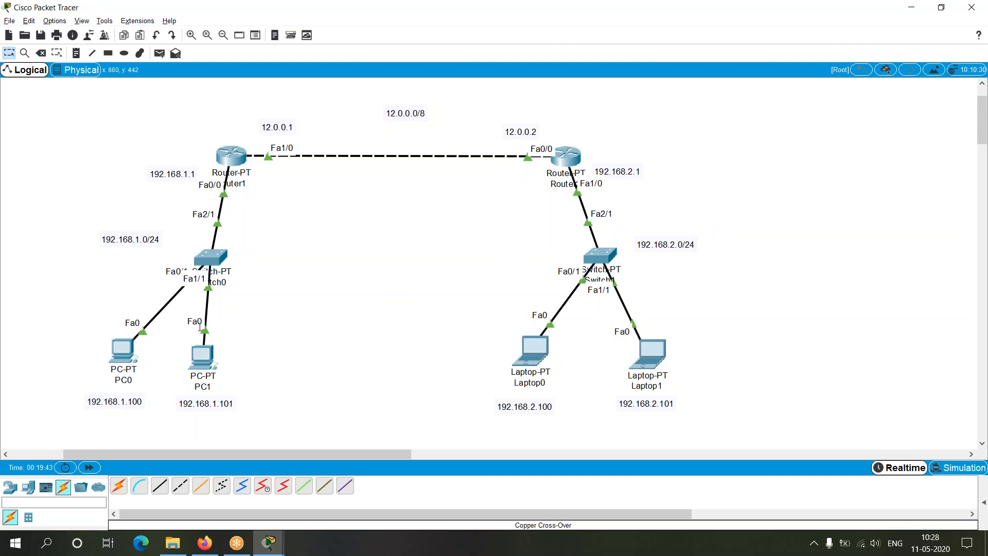
pyautogui.moveTo(128, 352); pyautogui.dragTo(117, 352)
pyautogui.moveTo(196, 356); pyautogui.dragTo(207, 355)
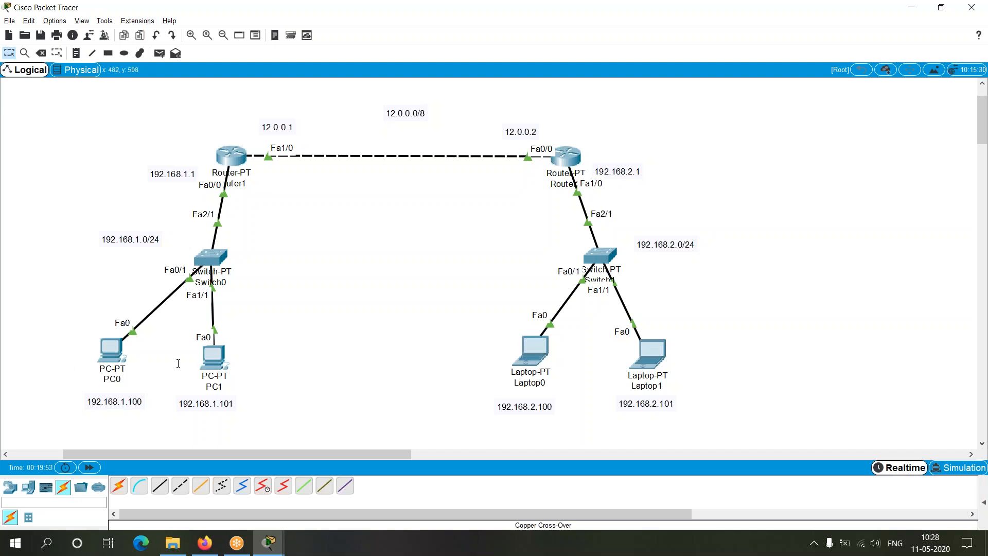
# Shift the address labels 192.168.1.1, 12.0.0.1, 12.0.0.2 and 192.168.2.1 slightly around the two routers
pyautogui.moveTo(171, 175)
pyautogui.mouseDown()
pyautogui.moveTo(182, 169)
pyautogui.moveTo(169, 181)
pyautogui.mouseUp()
pyautogui.moveTo(271, 126); pyautogui.dragTo(274, 131)
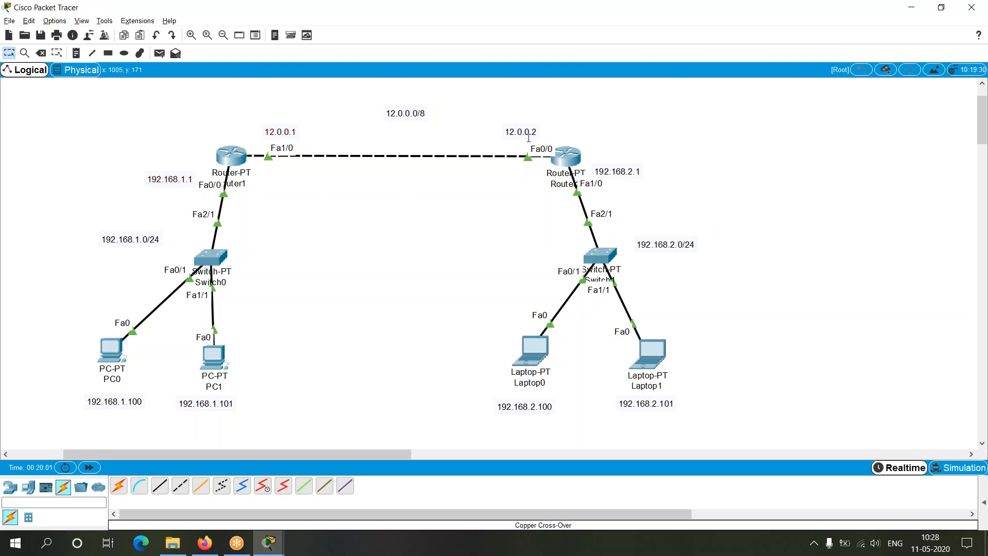
pyautogui.moveTo(523, 134); pyautogui.dragTo(517, 135)
pyautogui.moveTo(625, 176); pyautogui.dragTo(640, 182)
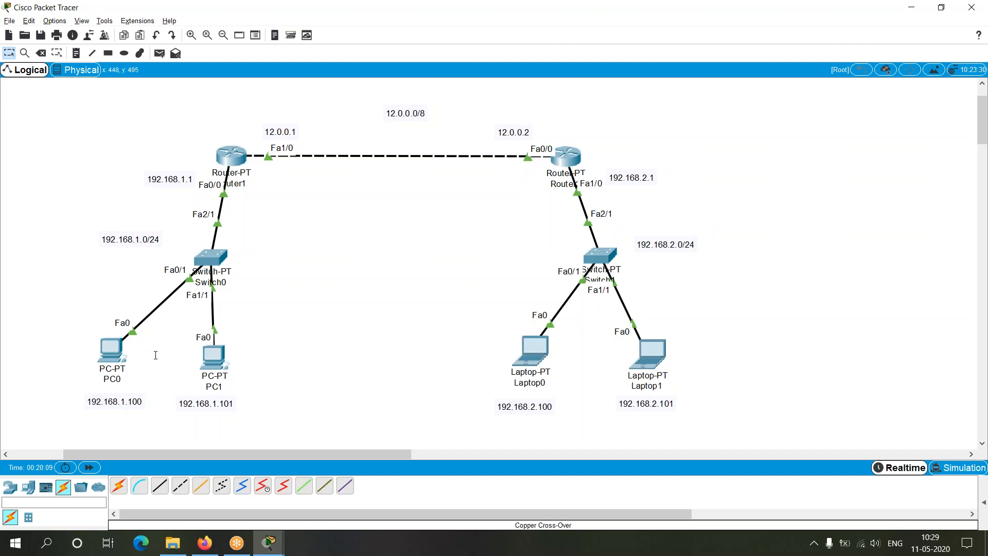
# Open PC0's IP configuration and set the static address 192.168.1.100 with subnet mask 255.255.255.0
pyautogui.moveTo(109, 355)
pyautogui.moveTo(208, 356)
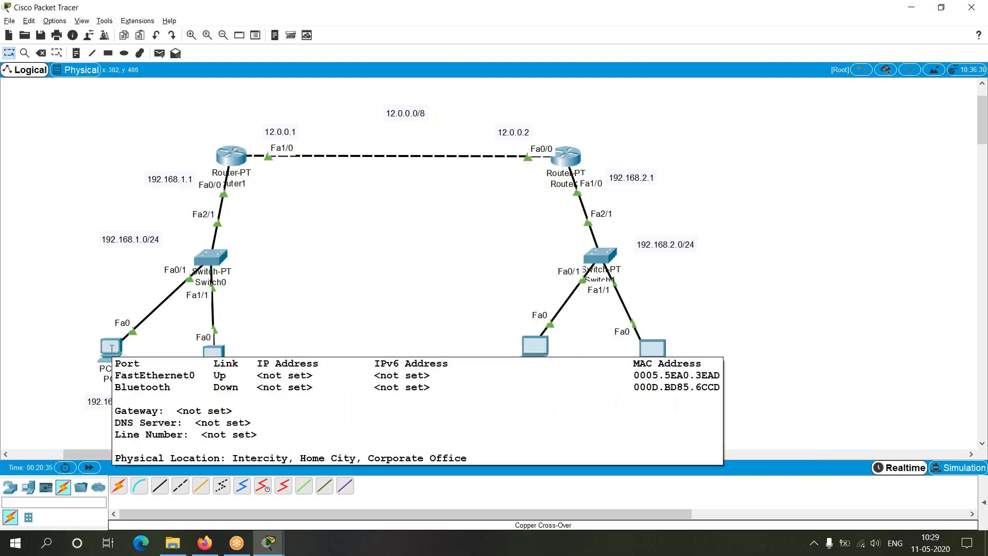
pyautogui.click(112, 348)
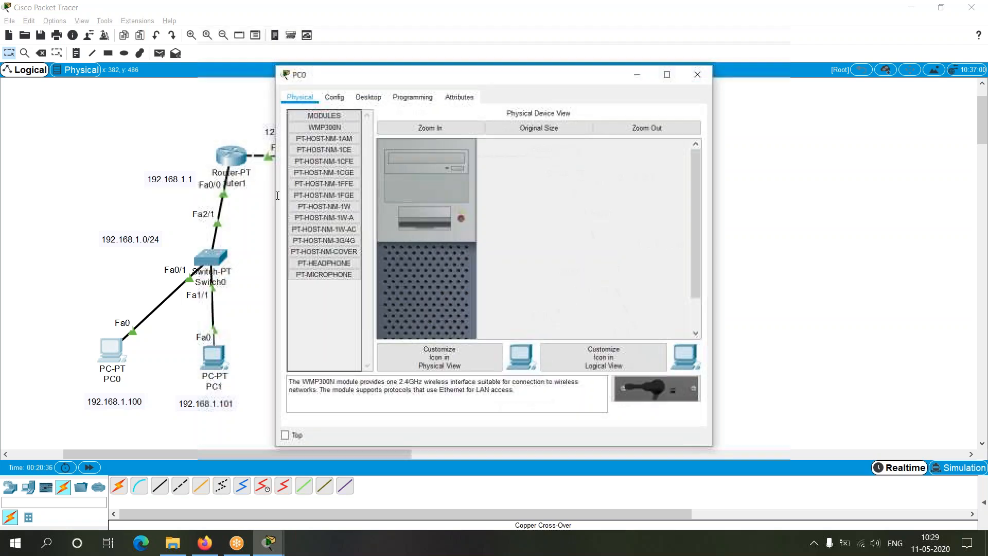
pyautogui.click(368, 97)
pyautogui.click(325, 159)
pyautogui.click(477, 170)
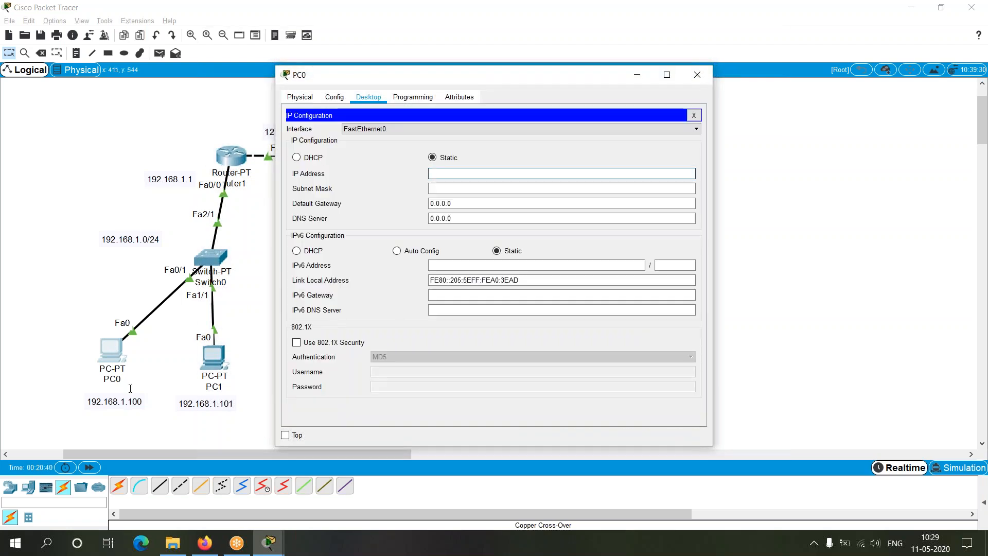
pyautogui.write('1')
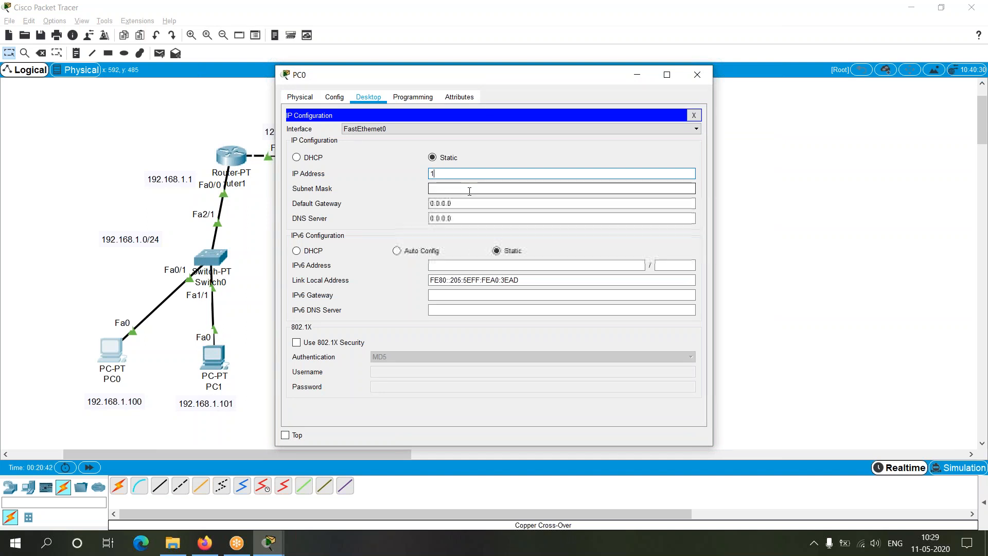
pyautogui.write('92.168.1.100')
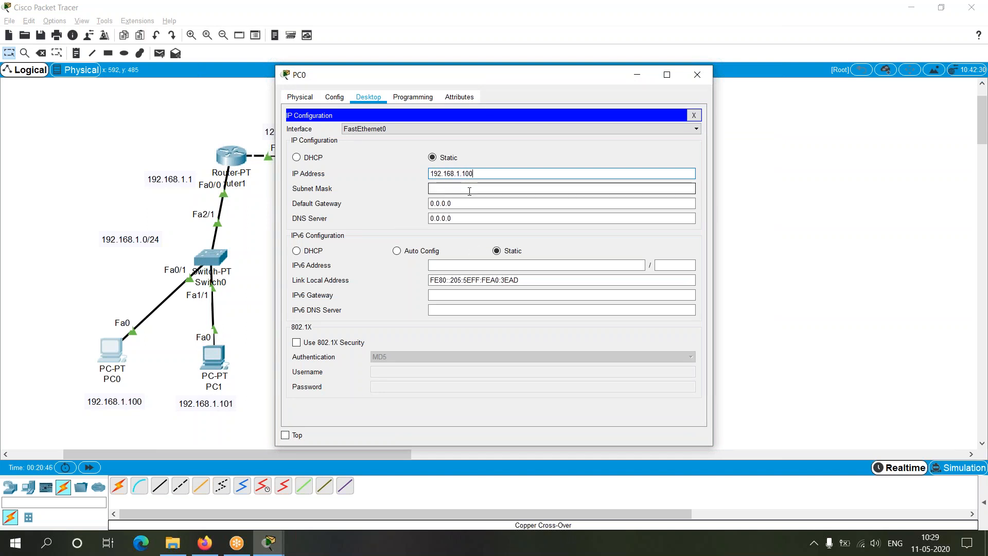
pyautogui.click(469, 191)
# Select PC0's default gateway value and move the configuration window aside briefly to view the whole topology
pyautogui.moveTo(465, 202); pyautogui.dragTo(413, 204)
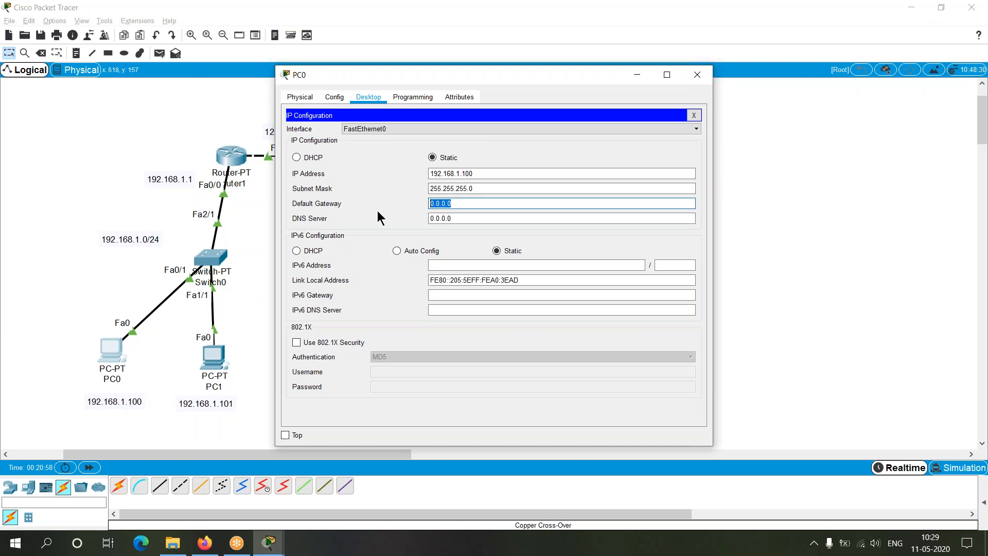
pyautogui.moveTo(570, 75); pyautogui.dragTo(556, 281)
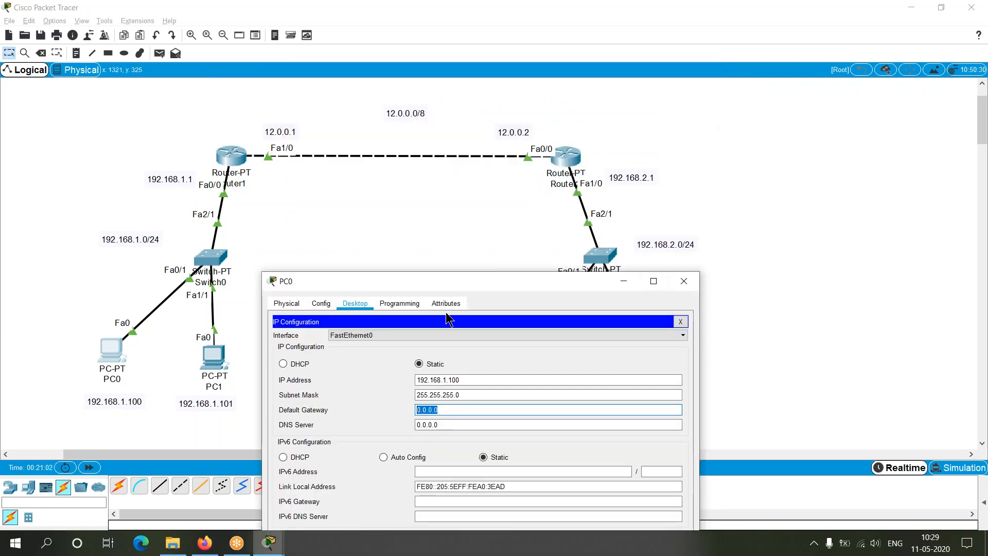
pyautogui.moveTo(474, 285); pyautogui.dragTo(495, 77)
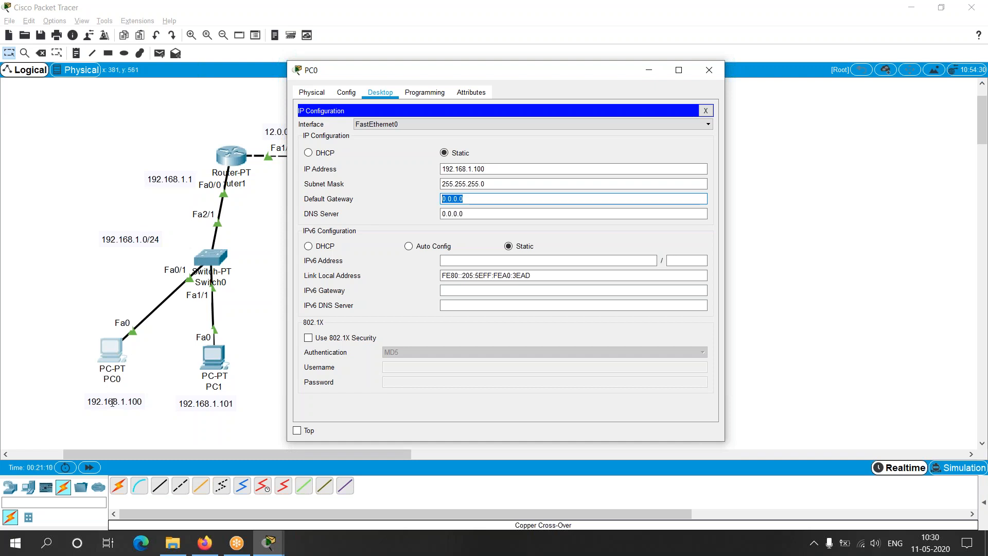
# Reposition the 192.168.1.100 label below PC0 and the 192.168.1.1 label beside Router1, and return to PC0's IP configuration
pyautogui.moveTo(112, 403)
pyautogui.mouseDown()
pyautogui.moveTo(104, 381)
pyautogui.moveTo(103, 396)
pyautogui.mouseUp()
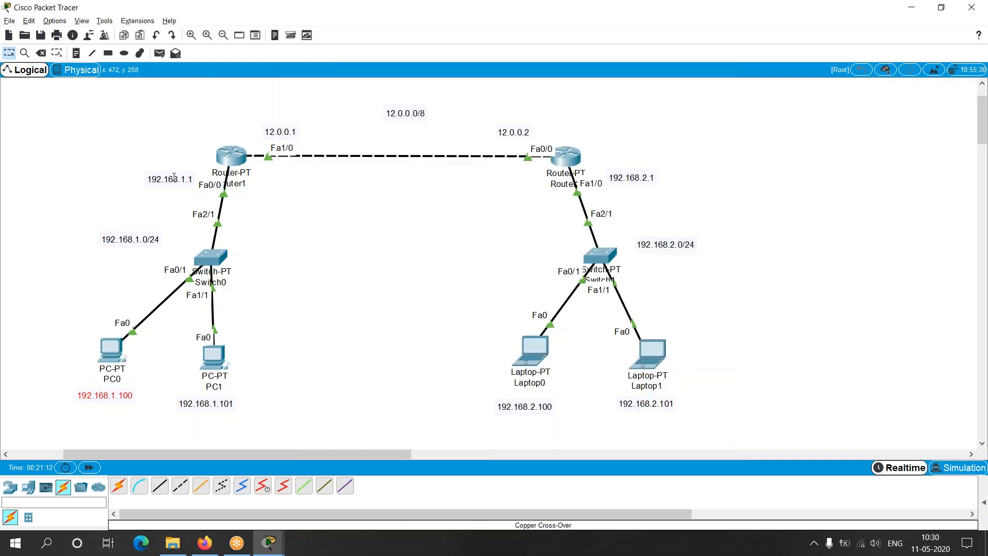
pyautogui.moveTo(174, 178); pyautogui.dragTo(174, 176)
pyautogui.click(294, 303)
pyautogui.moveTo(178, 176); pyautogui.dragTo(184, 175)
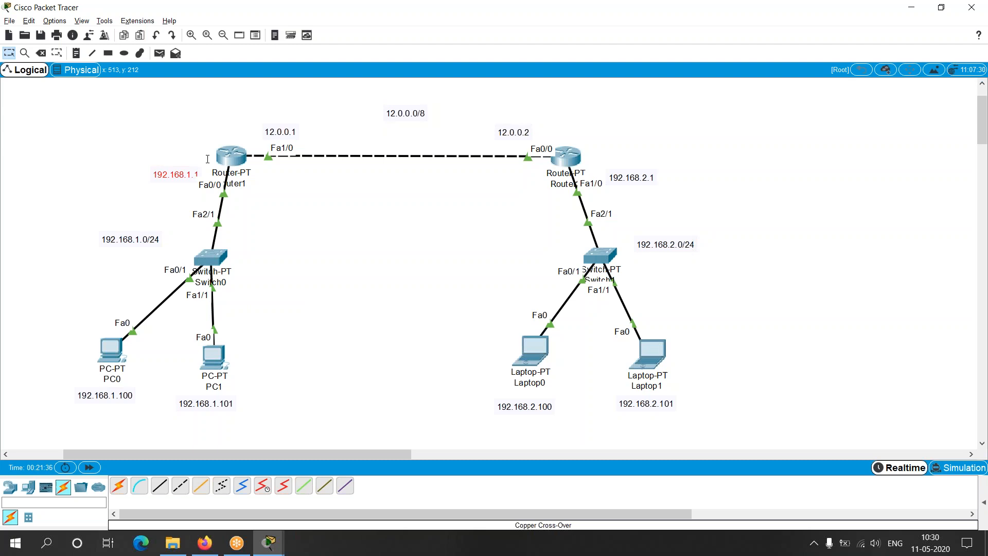
pyautogui.click(306, 332)
pyautogui.moveTo(178, 175); pyautogui.dragTo(172, 171)
pyautogui.click(292, 311)
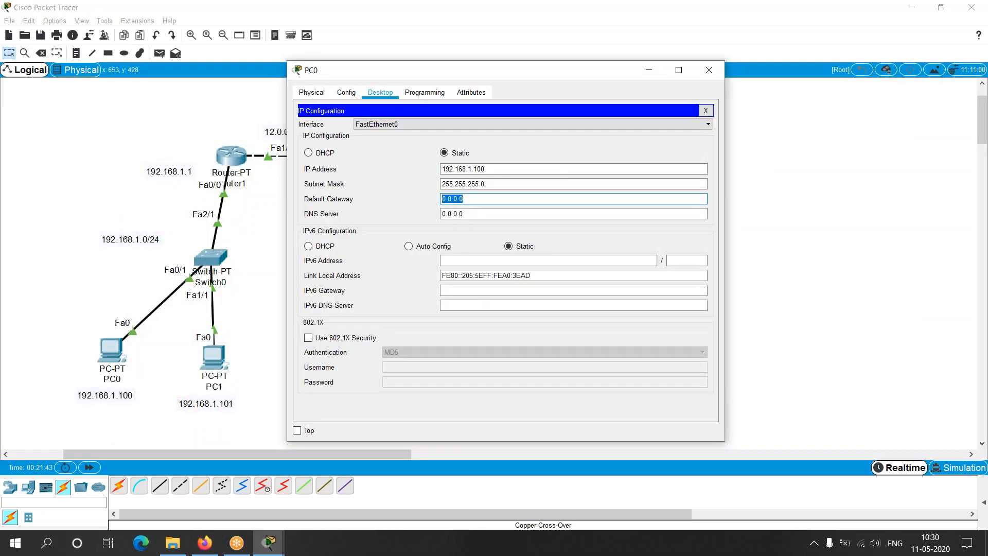
# Set PC0's default gateway to 192.168.1.1 and close its IP configuration and device window
pyautogui.write('192.168.1.1')
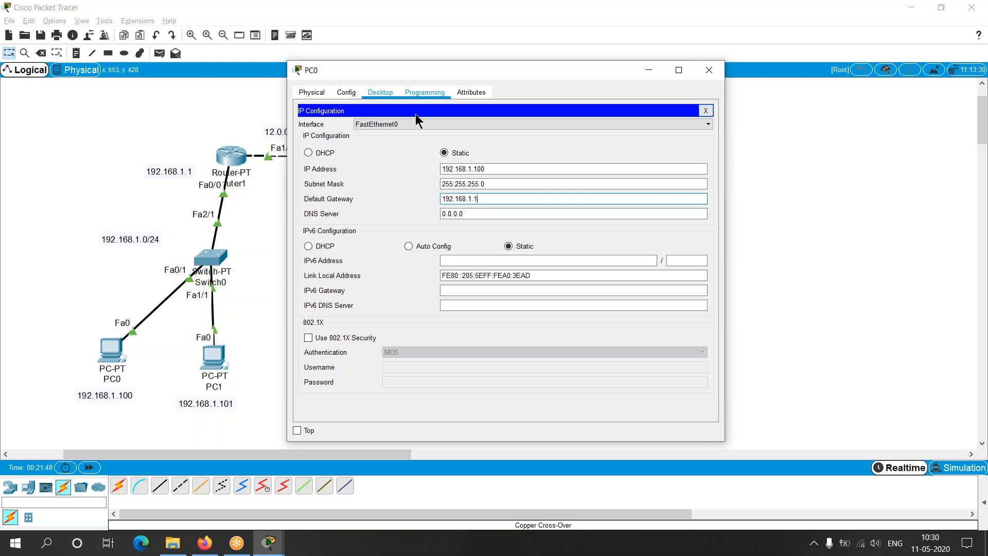
pyautogui.click(707, 111)
pyautogui.click(709, 70)
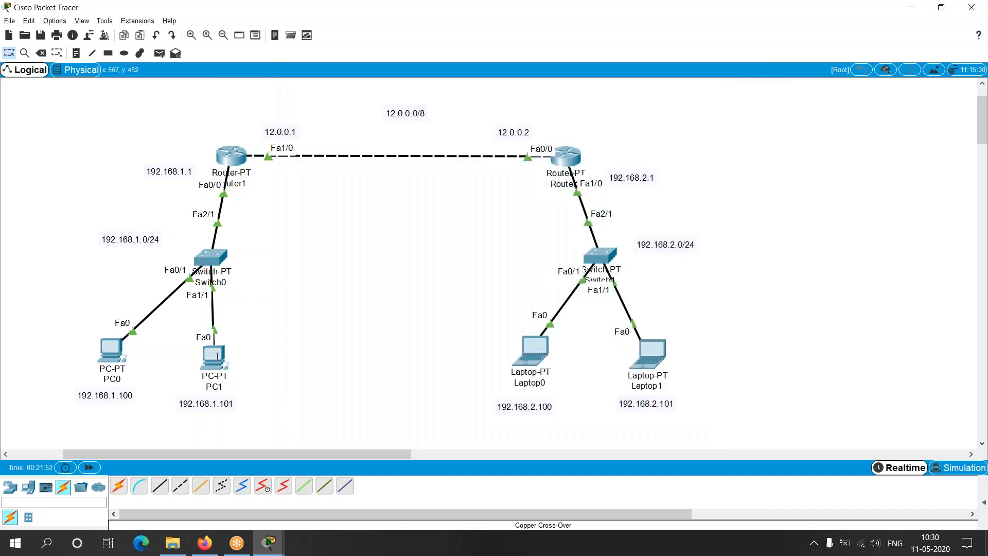
# Open PC1's IP configuration and set static address 192.168.1.101, subnet mask 255.255.255.0 and default gateway 192.168.1.1
pyautogui.click(217, 360)
pyautogui.click(367, 96)
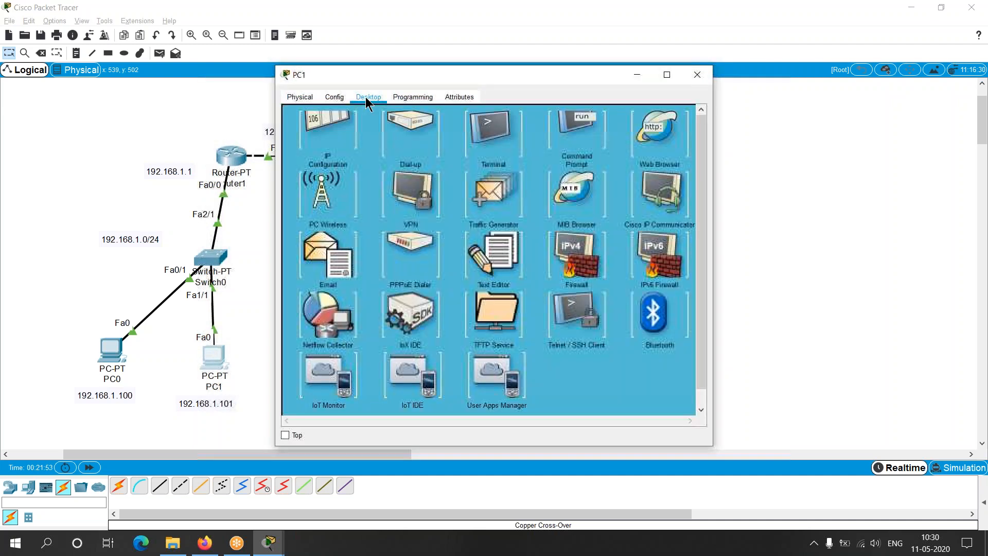
pyautogui.click(334, 154)
pyautogui.click(455, 173)
pyautogui.write('1')
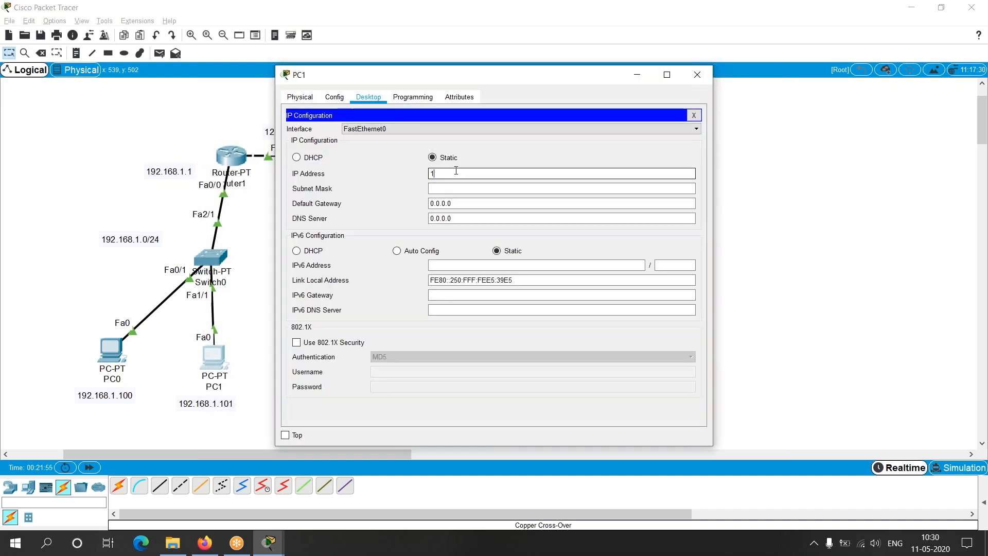
pyautogui.write('92.168.1.101')
pyautogui.press('Tab')
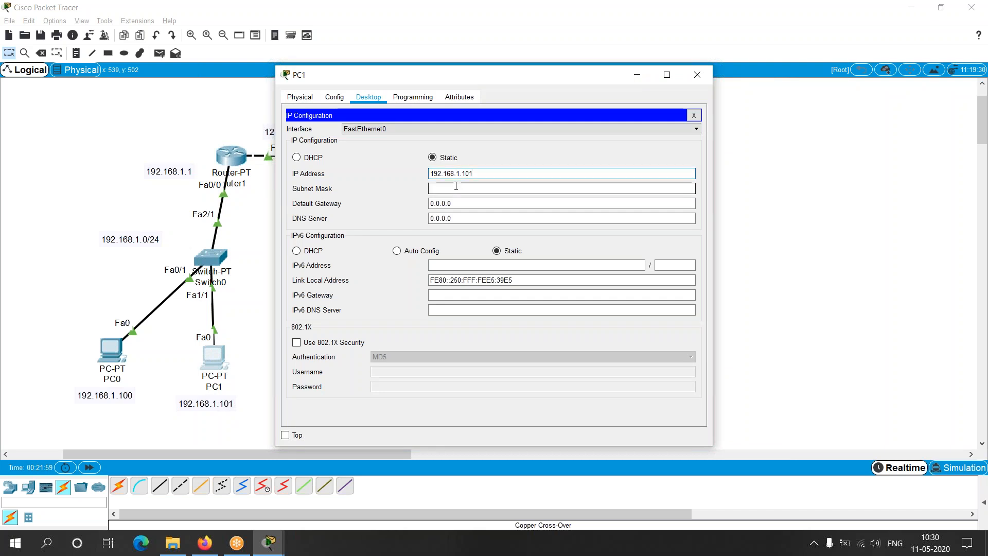
pyautogui.press('Tab')
pyautogui.write('192.168.1.1')
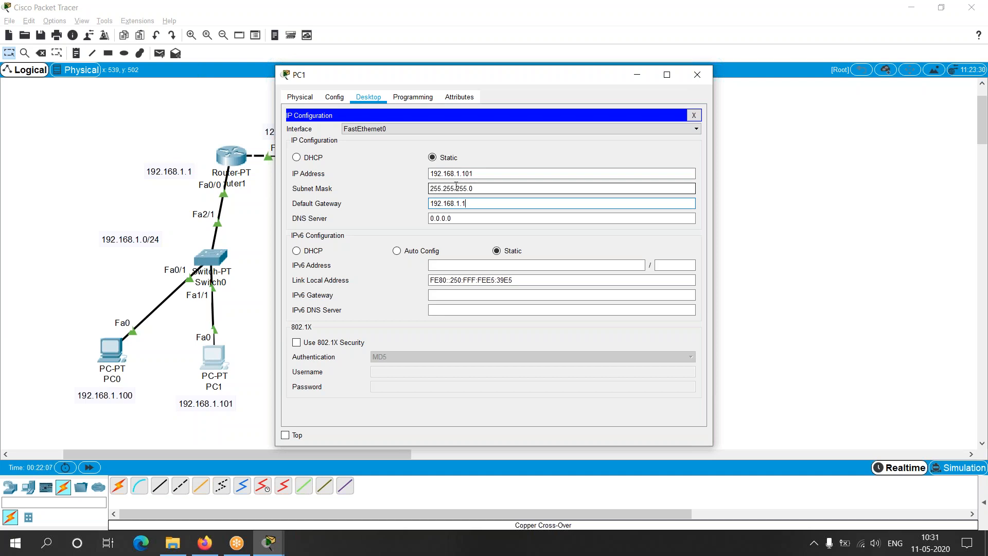
# Review PC1's IP address and default gateway entries, highlighting each value, and close its device window
pyautogui.moveTo(474, 173); pyautogui.dragTo(423, 175)
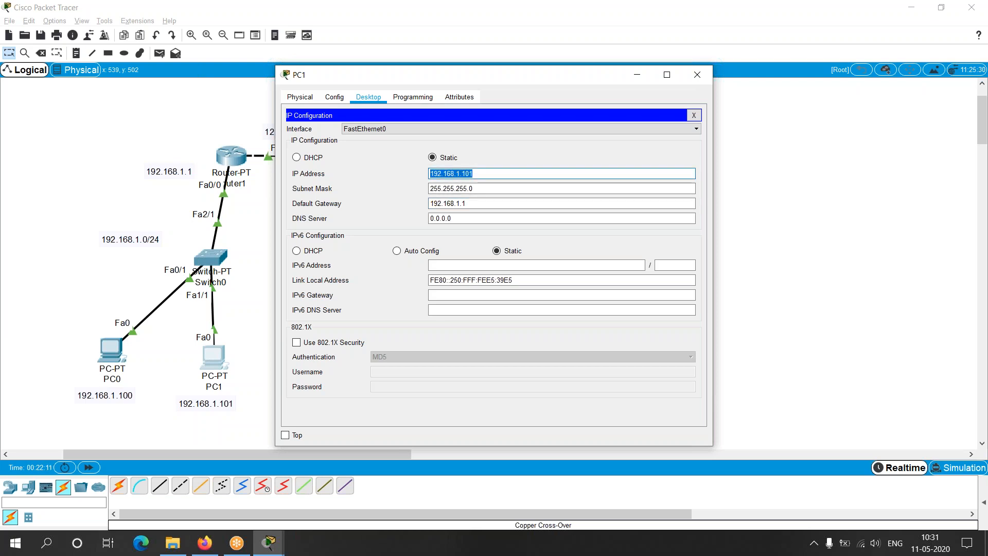
pyautogui.moveTo(486, 205); pyautogui.dragTo(410, 206)
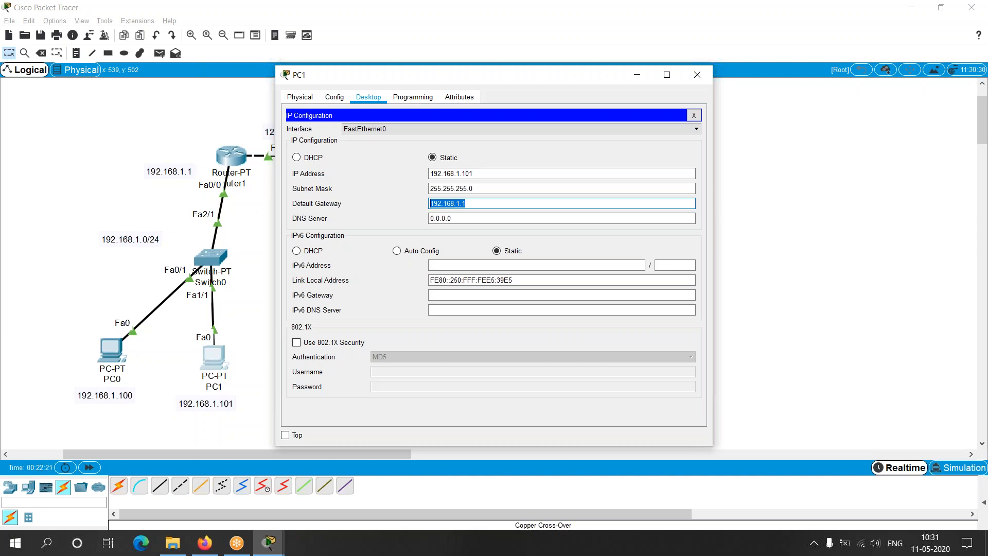
pyautogui.moveTo(588, 71); pyautogui.dragTo(509, 80)
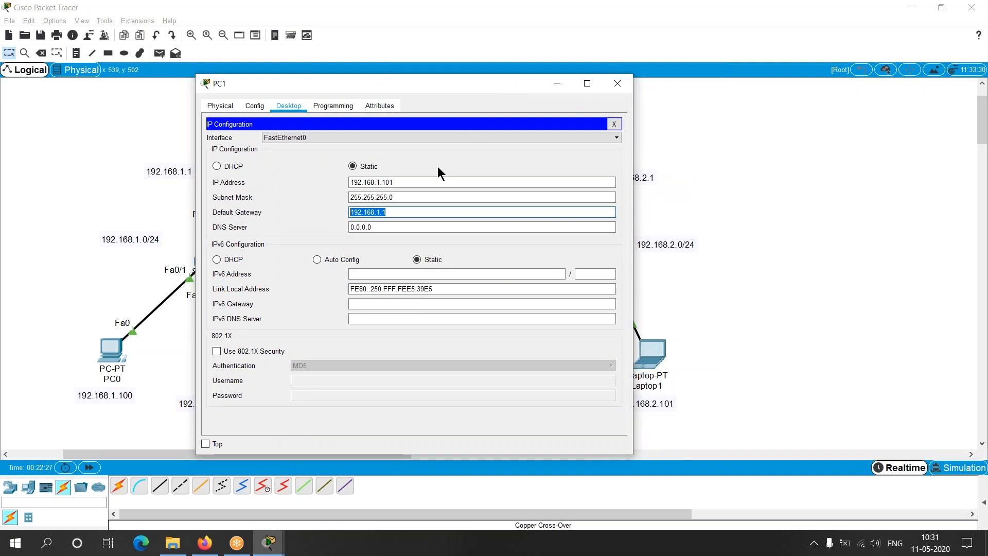
pyautogui.click(409, 207)
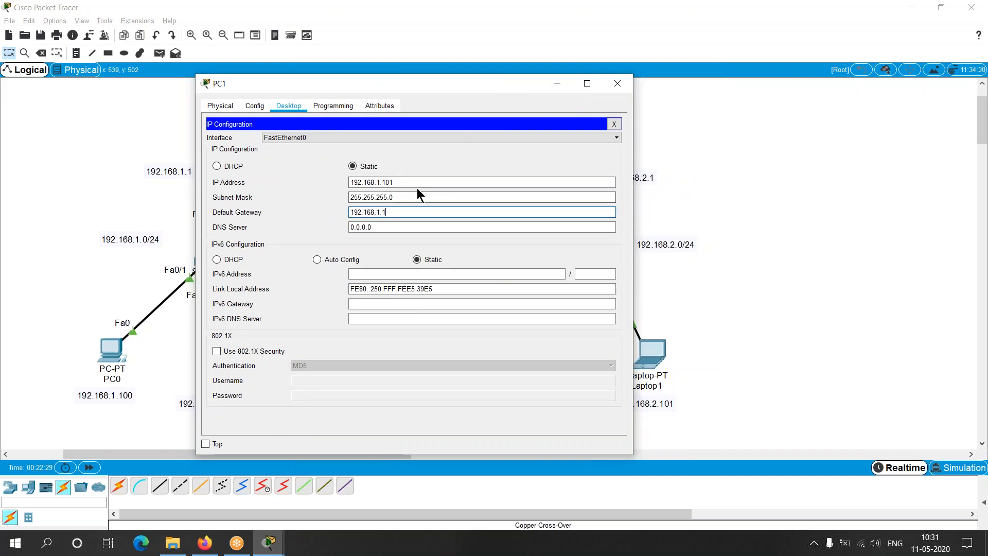
pyautogui.moveTo(417, 184); pyautogui.dragTo(320, 182)
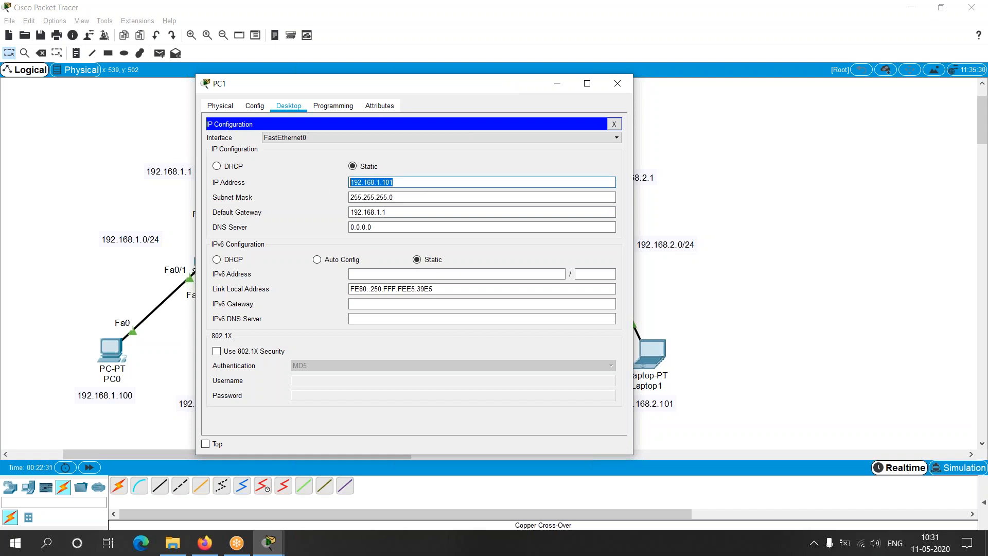
pyautogui.click(404, 212)
pyautogui.moveTo(404, 212); pyautogui.dragTo(329, 216)
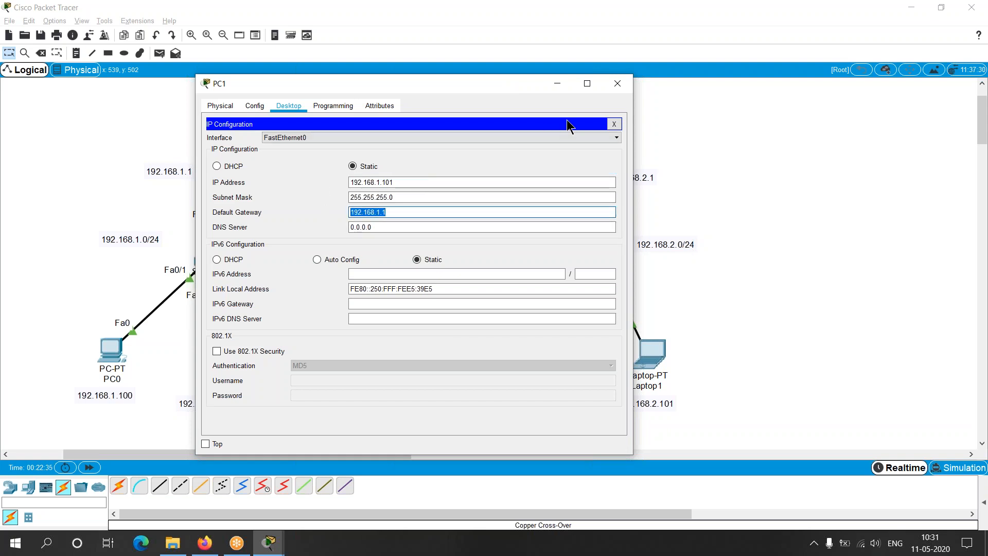
pyautogui.click(617, 84)
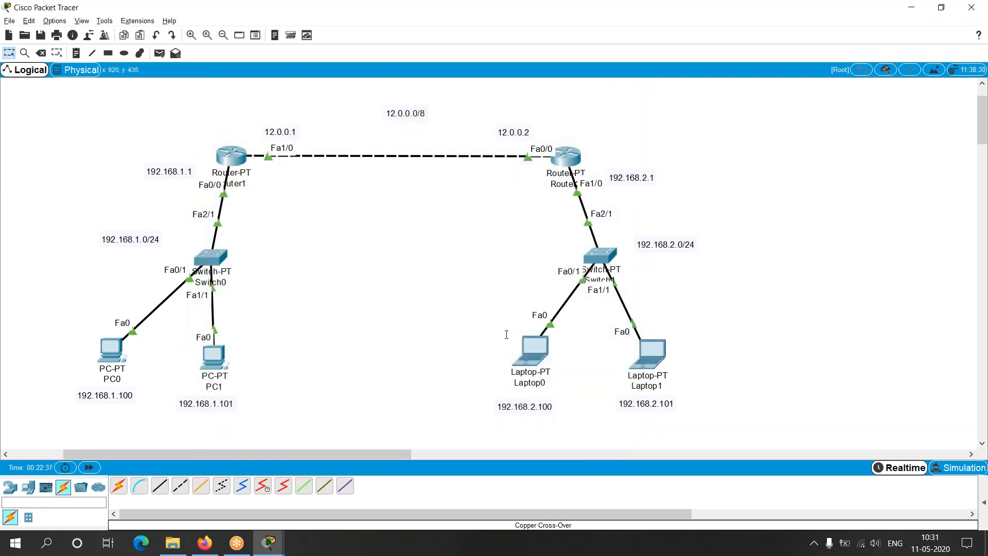
# Open Laptop0's IP configuration and set static address 192.168.2.100, subnet mask 255.255.255.0 and default gateway 192.168.2.1
pyautogui.click(538, 358)
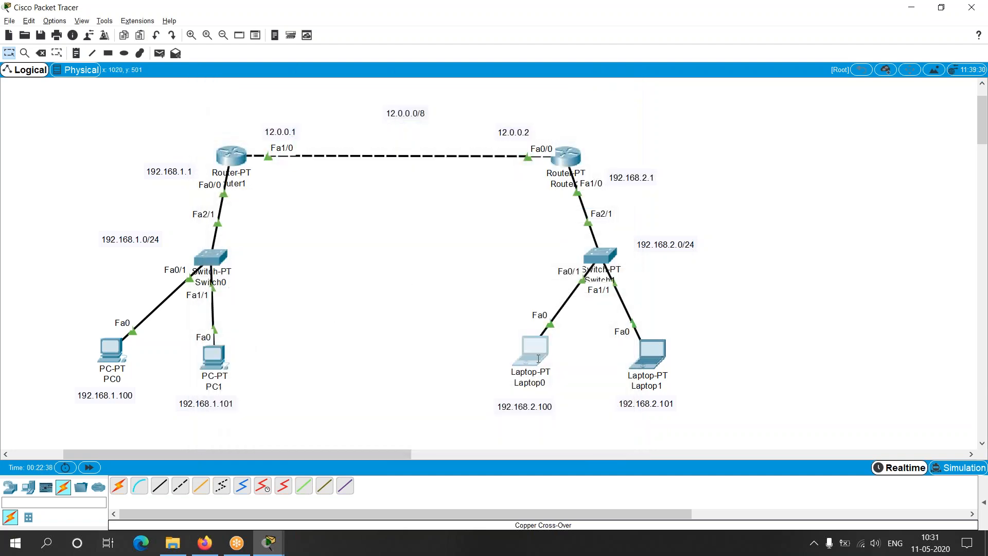
pyautogui.click(368, 97)
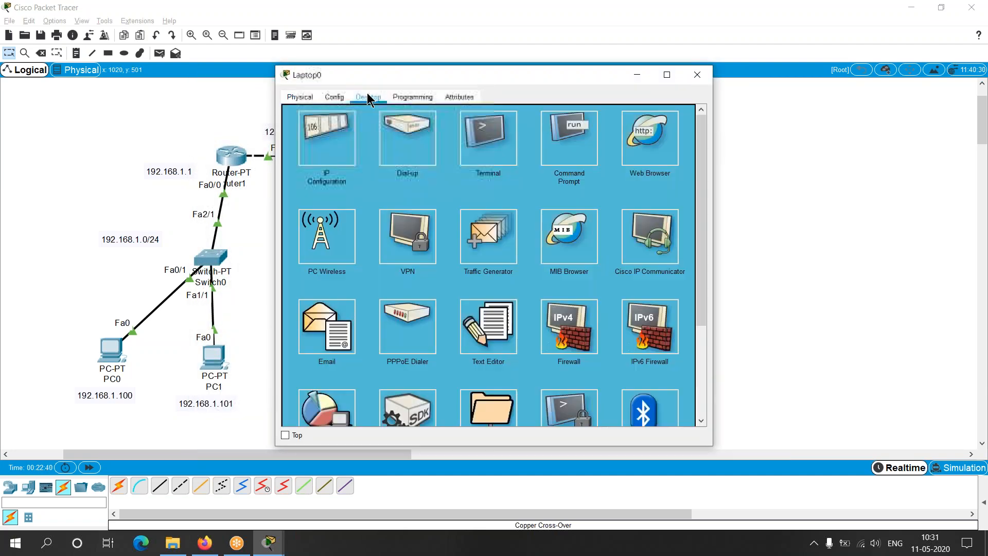
pyautogui.click(327, 154)
pyautogui.write('19')
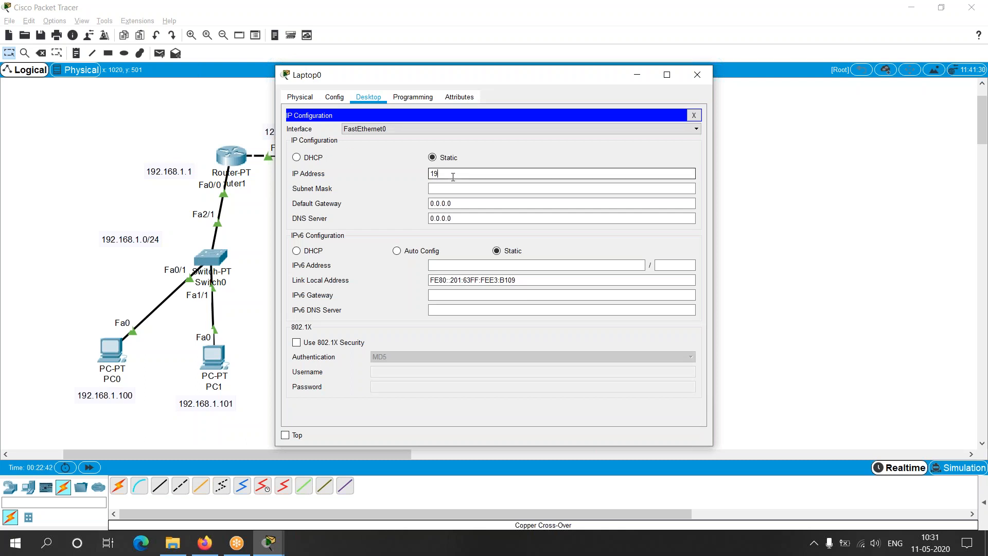
pyautogui.write('2.168.2')
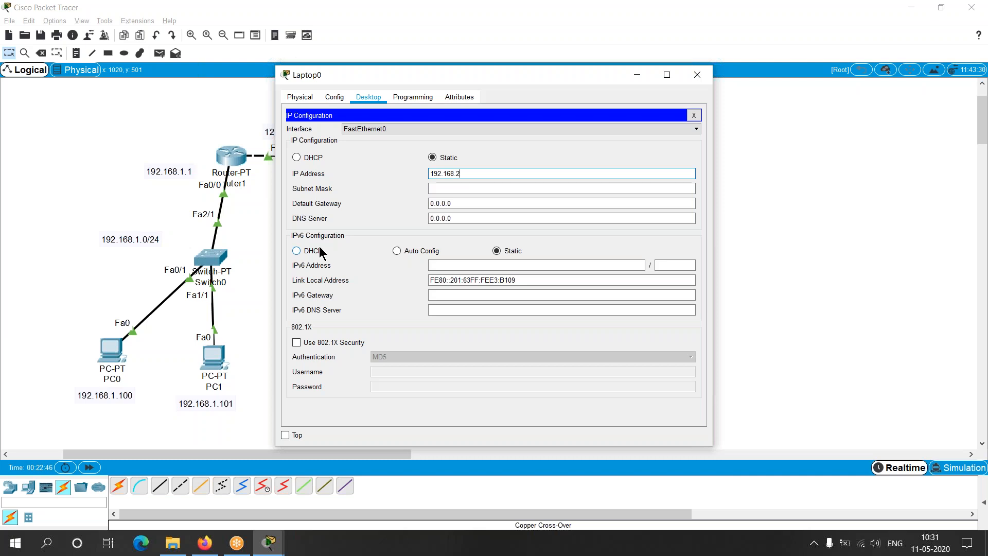
pyautogui.write('.100')
pyautogui.press('Tab')
pyautogui.press('Tab')
pyautogui.write('192.168.2.1')
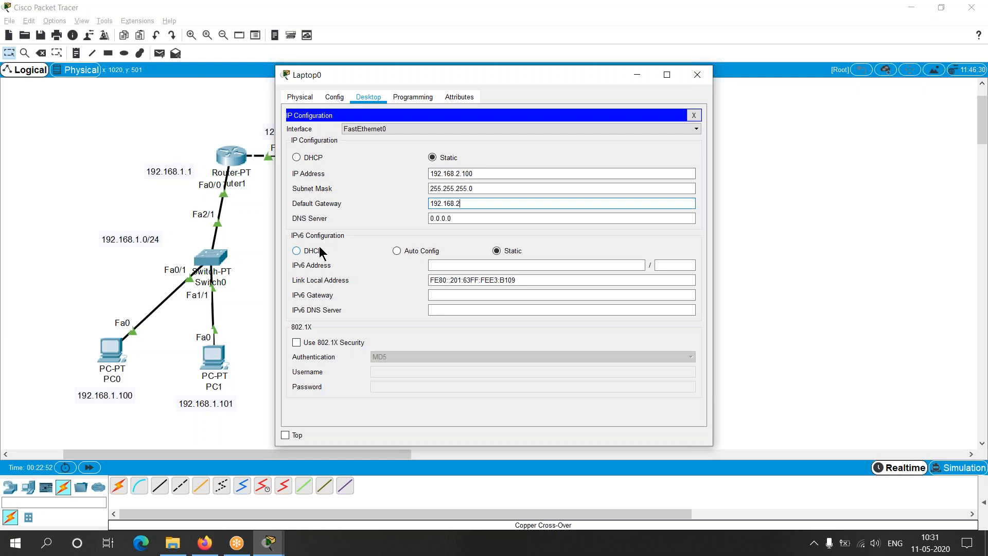
# Check Laptop0's gateway against the topology, shift the 192.168.2.1 label slightly closer to its router, and close Laptop0's window
pyautogui.moveTo(517, 77); pyautogui.dragTo(245, 157)
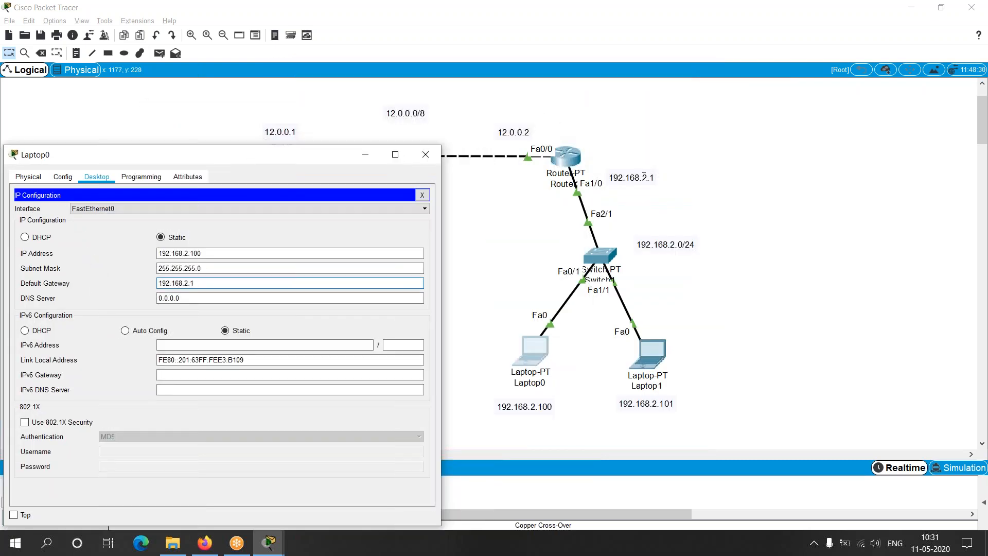
pyautogui.click(638, 170)
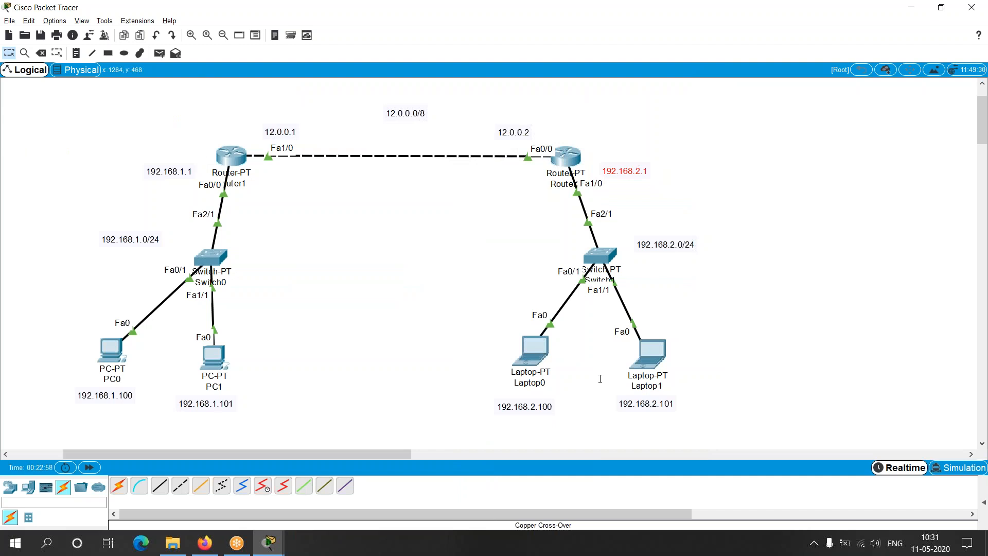
pyautogui.hotkey('alt', 'Tab')
pyautogui.moveTo(289, 159); pyautogui.dragTo(466, 85)
pyautogui.click(602, 83)
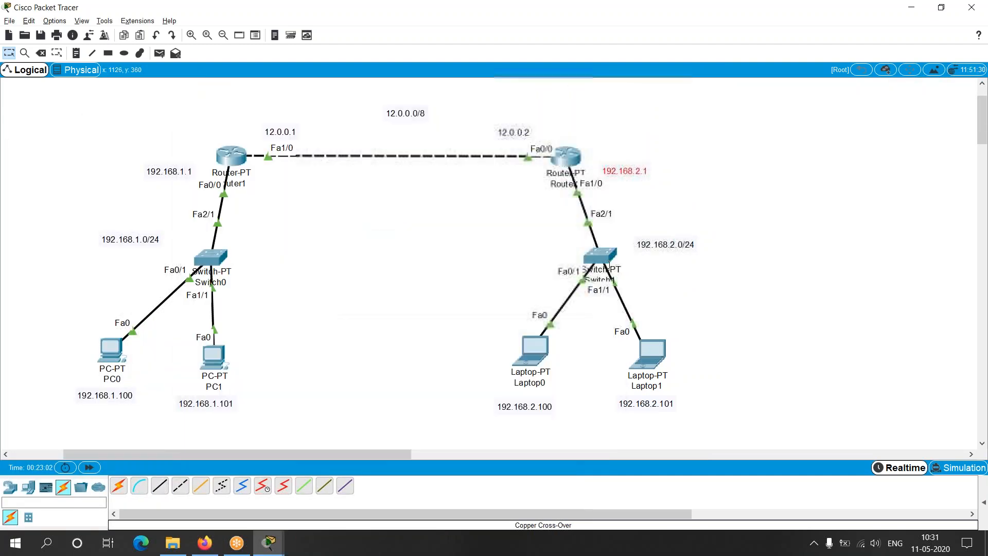
# Give Laptop1 the static address 192.168.2.101, subnet mask 255.255.255.0 and default gateway 192.168.2.1, and close its window
pyautogui.click(645, 348)
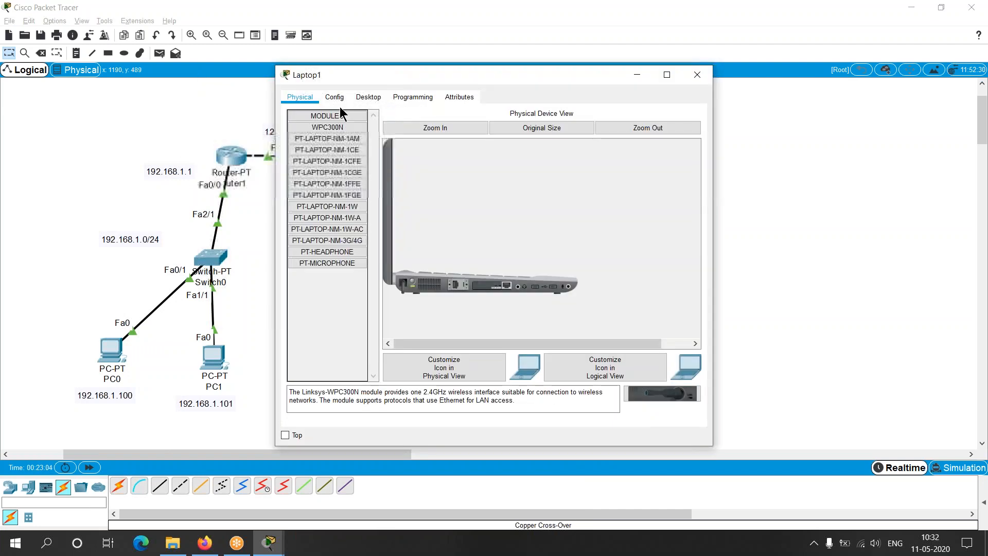
pyautogui.click(367, 97)
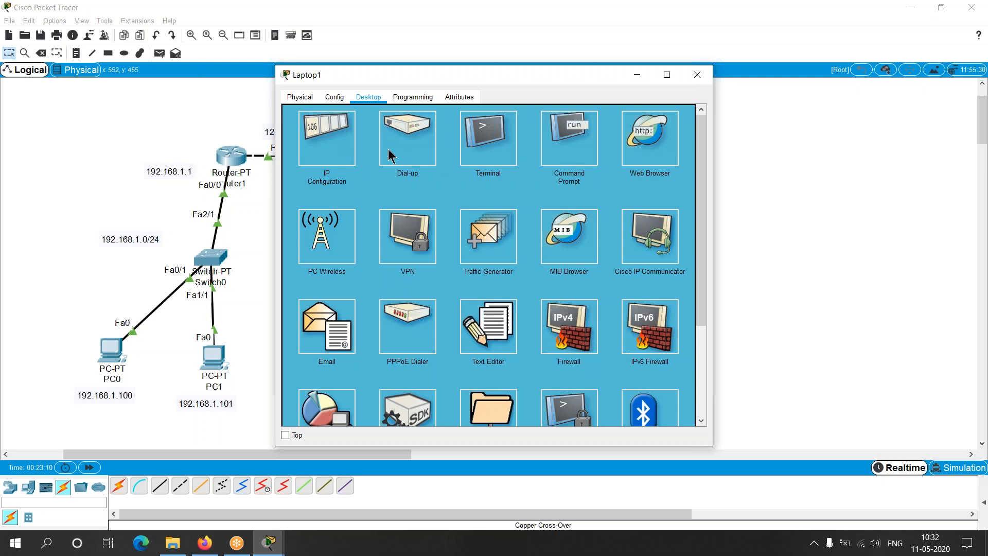
pyautogui.click(347, 137)
pyautogui.click(458, 173)
pyautogui.write('192.168')
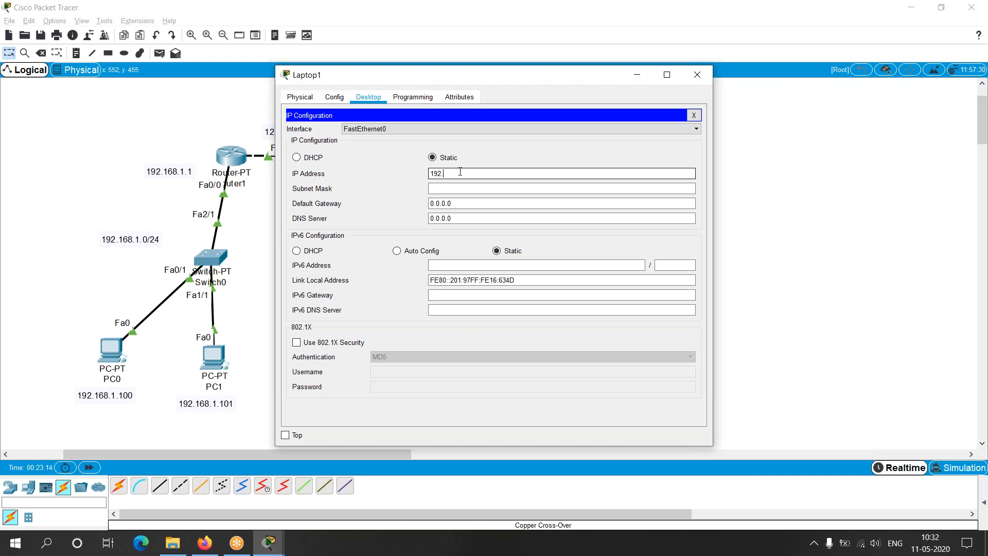
pyautogui.write('.2.101')
pyautogui.press('Tab')
pyautogui.press('Tab')
pyautogui.write('192.168.2.1')
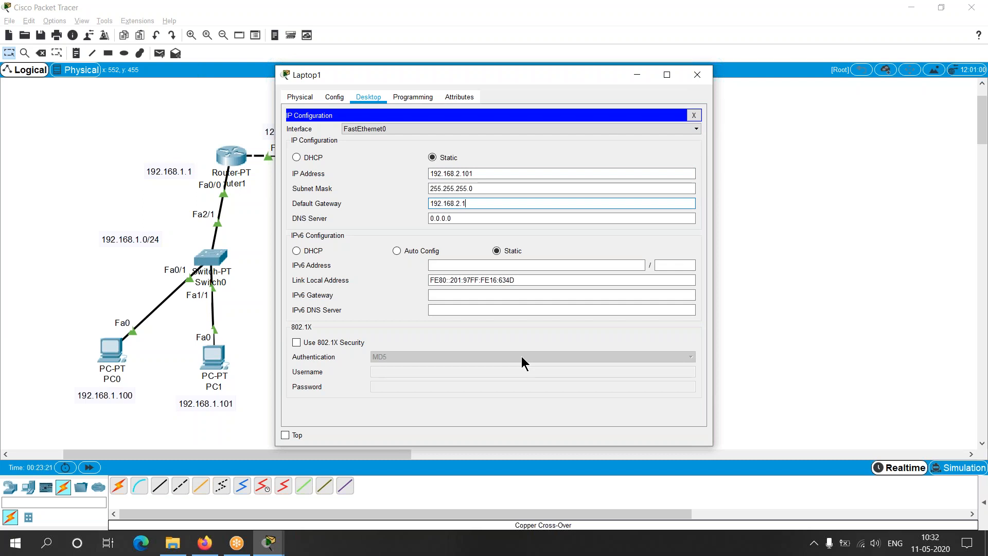
pyautogui.click(697, 75)
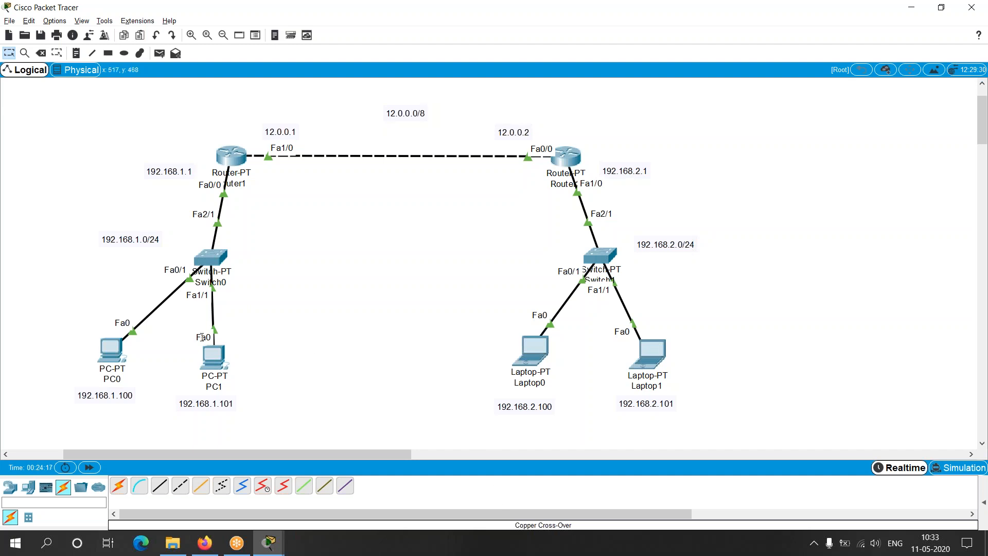
# Shift PC0 and the 192.168.1.100 label below it slightly on the workspace
pyautogui.moveTo(108, 354); pyautogui.dragTo(113, 353)
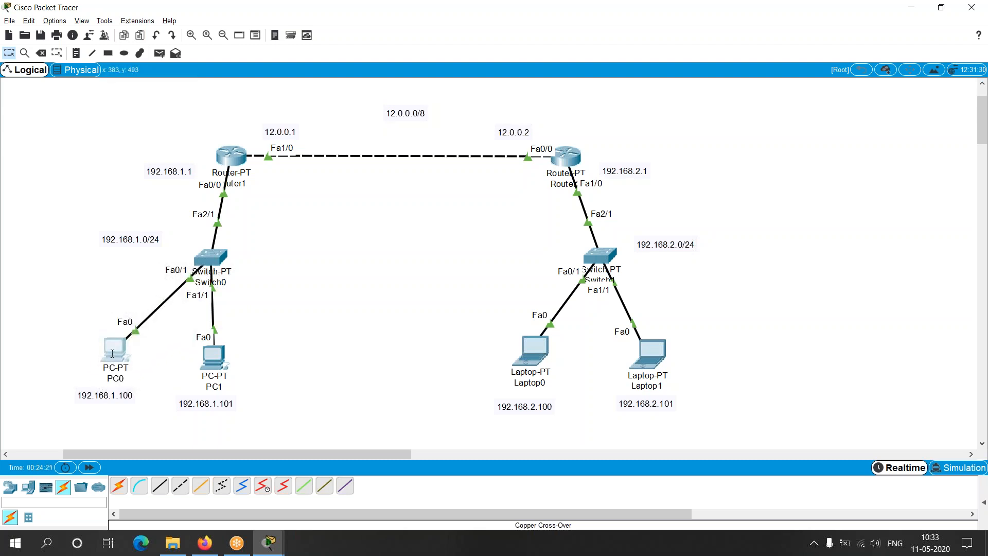
pyautogui.moveTo(100, 398)
pyautogui.mouseDown()
pyautogui.moveTo(90, 392)
pyautogui.moveTo(108, 407)
pyautogui.moveTo(97, 394)
pyautogui.mouseUp()
pyautogui.click(112, 417)
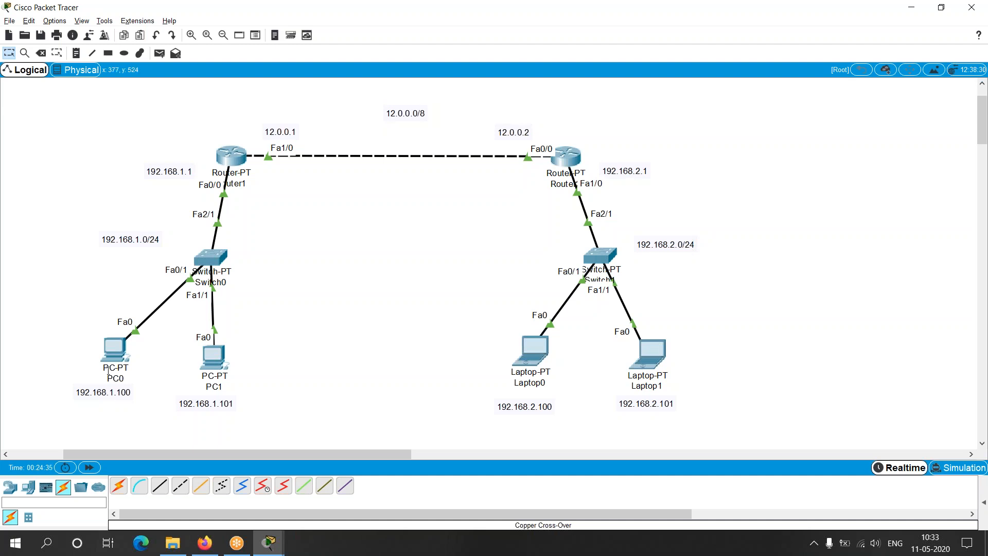
# Add the subnet mask 255.255.255.0 and the gateway 192.168.1.1 on separate lines in the address label below PC0
pyautogui.doubleClick(132, 394)
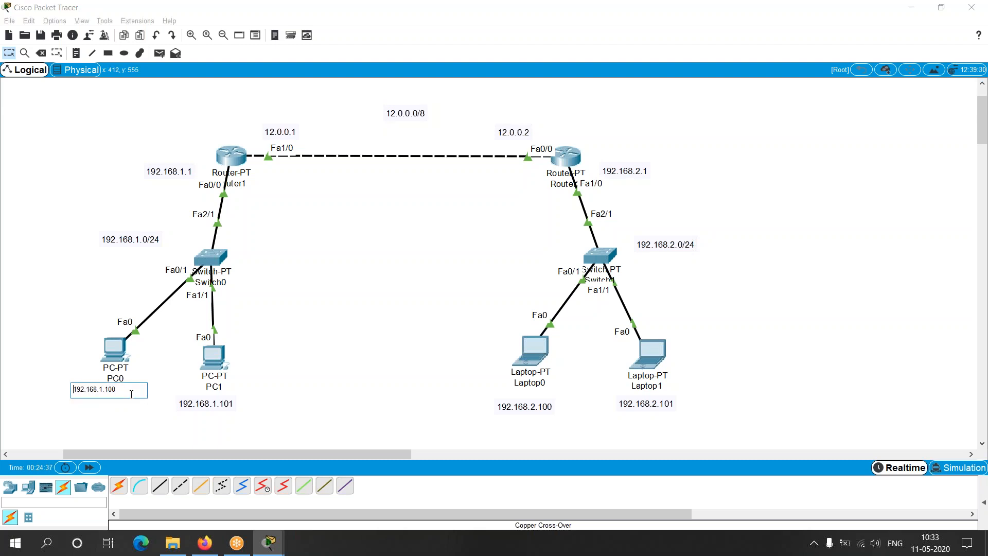
pyautogui.click(128, 390)
pyautogui.press('Return')
pyautogui.press('Return')
pyautogui.write('255.255.255.0')
pyautogui.press('Return')
pyautogui.write('192.168.1.1')
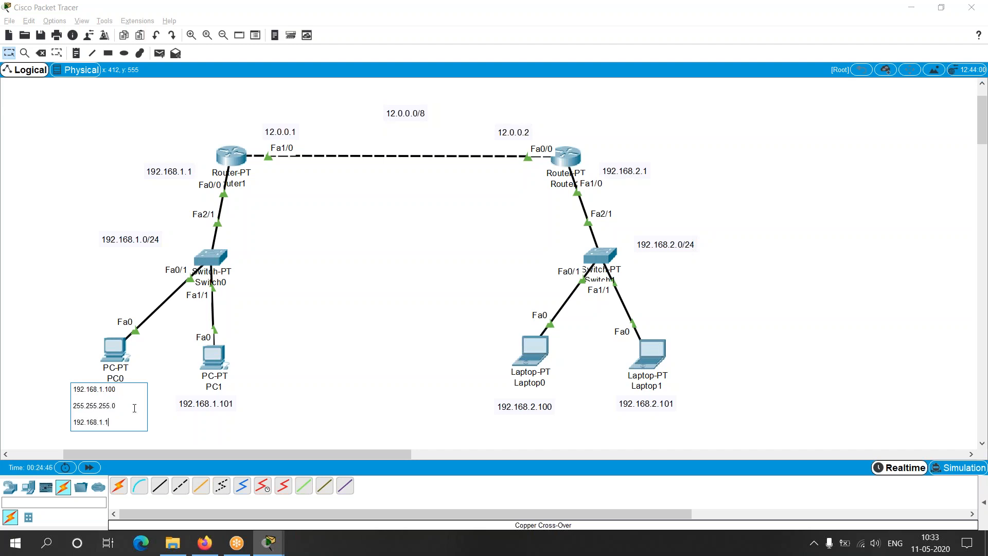
pyautogui.click(240, 412)
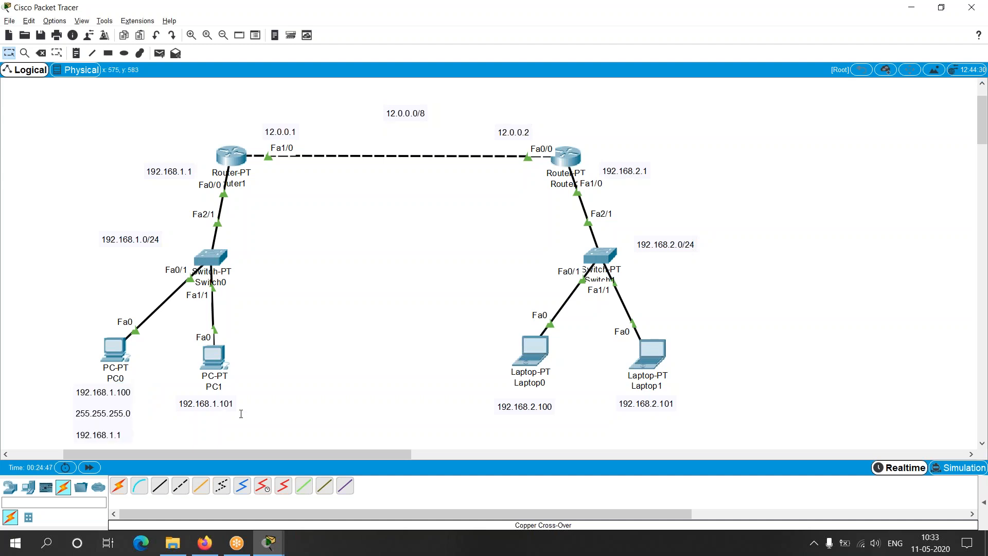
# Remove the blank line above the subnet mask in PC0's address label and move the label to the left side of PC0
pyautogui.doubleClick(82, 411)
pyautogui.press('BackSpace')
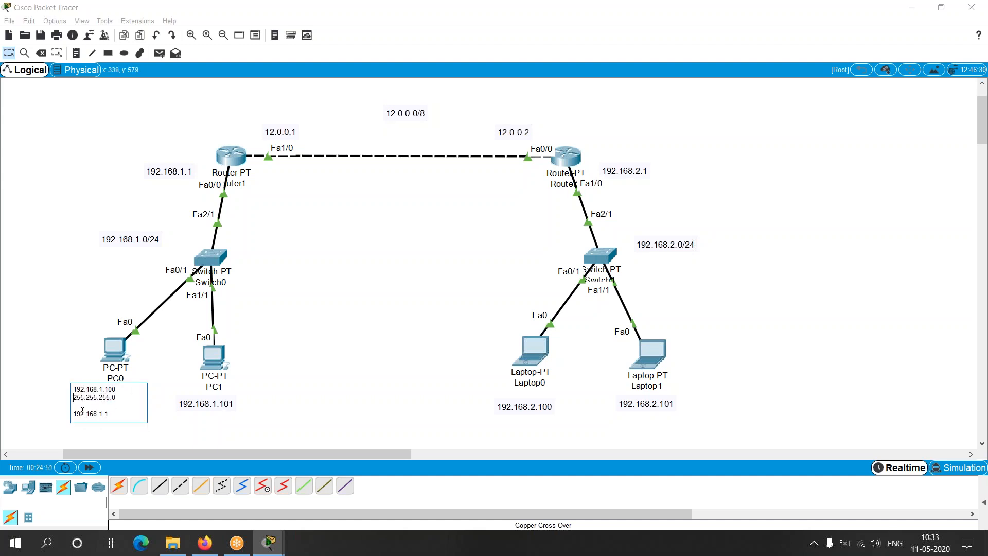
pyautogui.click(312, 432)
pyautogui.moveTo(112, 396); pyautogui.dragTo(72, 351)
pyautogui.click(99, 422)
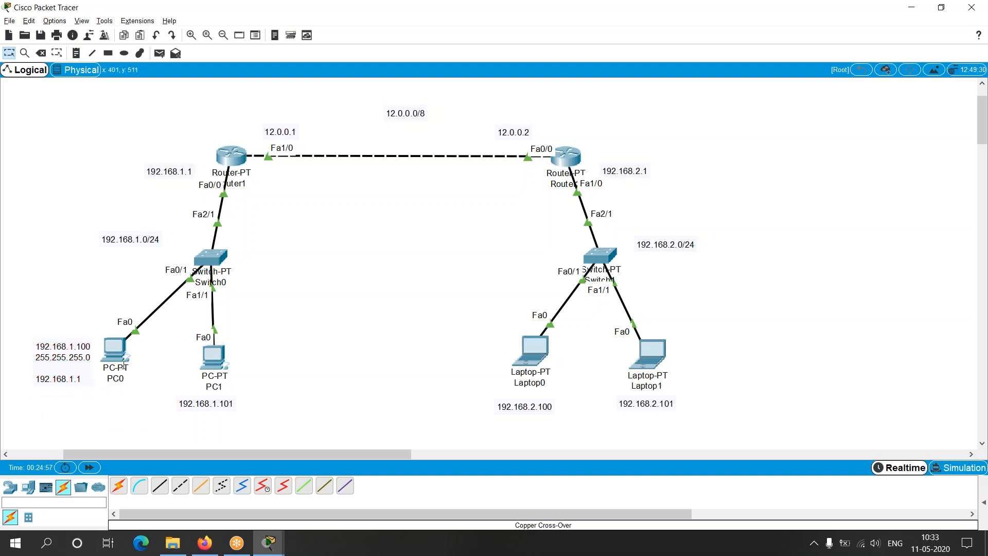
# Move PC0's three-line address label back and forth between PC0 and Router1, leaving it above Router1, and shift the router slightly
pyautogui.moveTo(122, 361)
pyautogui.moveTo(33, 381)
pyautogui.mouseDown()
pyautogui.moveTo(60, 379)
pyautogui.moveTo(31, 382)
pyautogui.mouseUp()
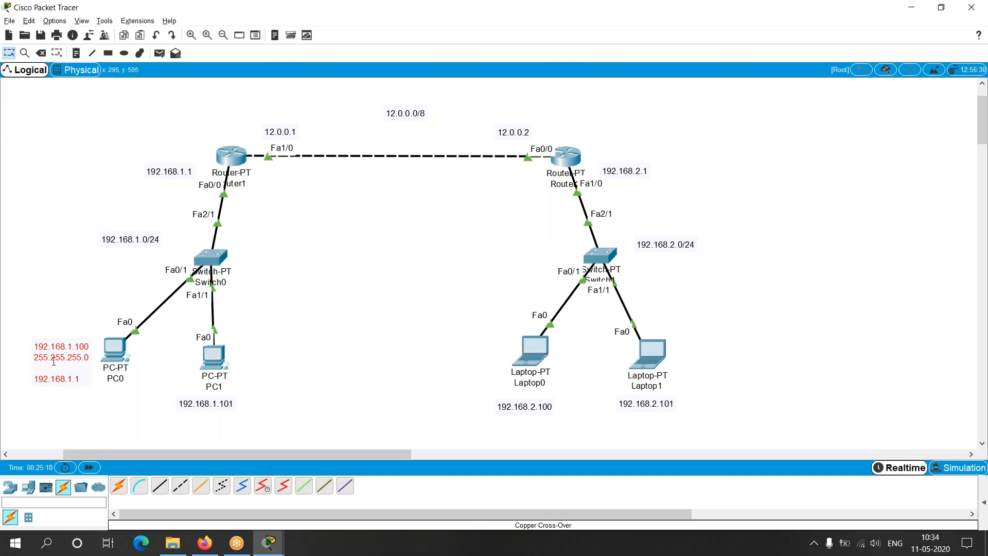
pyautogui.moveTo(54, 362); pyautogui.dragTo(101, 153)
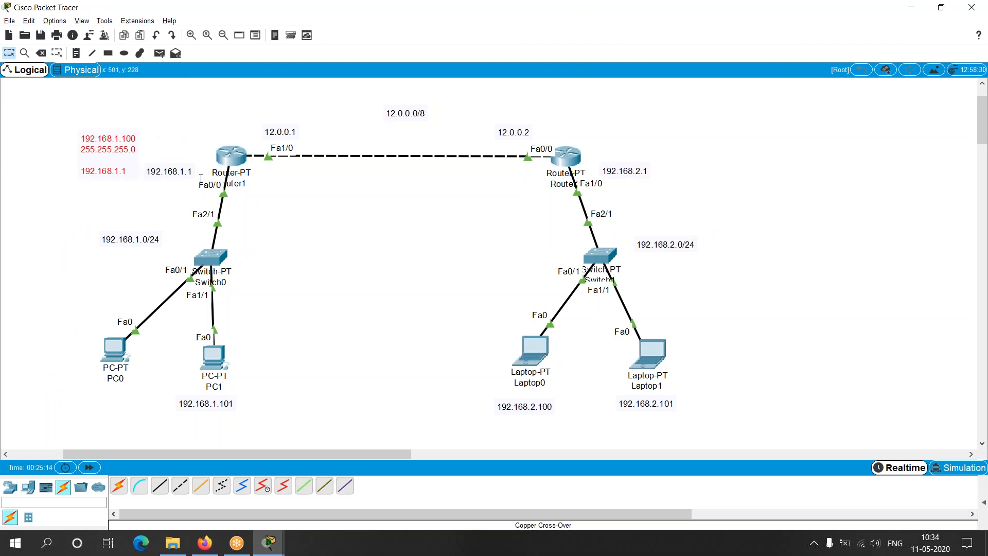
pyautogui.moveTo(229, 163)
pyautogui.moveTo(244, 148); pyautogui.dragTo(243, 152)
pyautogui.moveTo(122, 150); pyautogui.dragTo(204, 137)
pyautogui.moveTo(149, 179); pyautogui.dragTo(74, 351)
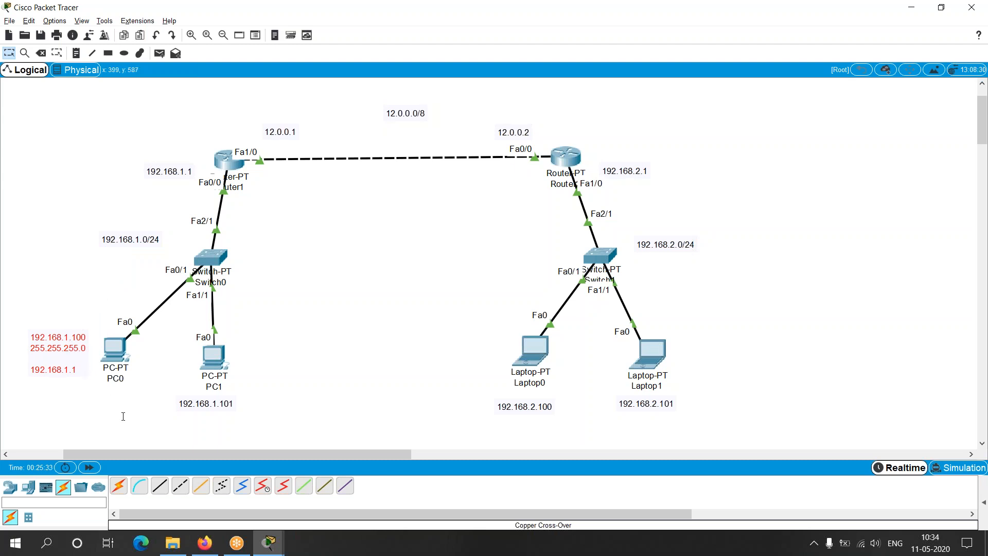
pyautogui.moveTo(74, 336); pyautogui.dragTo(198, 106)
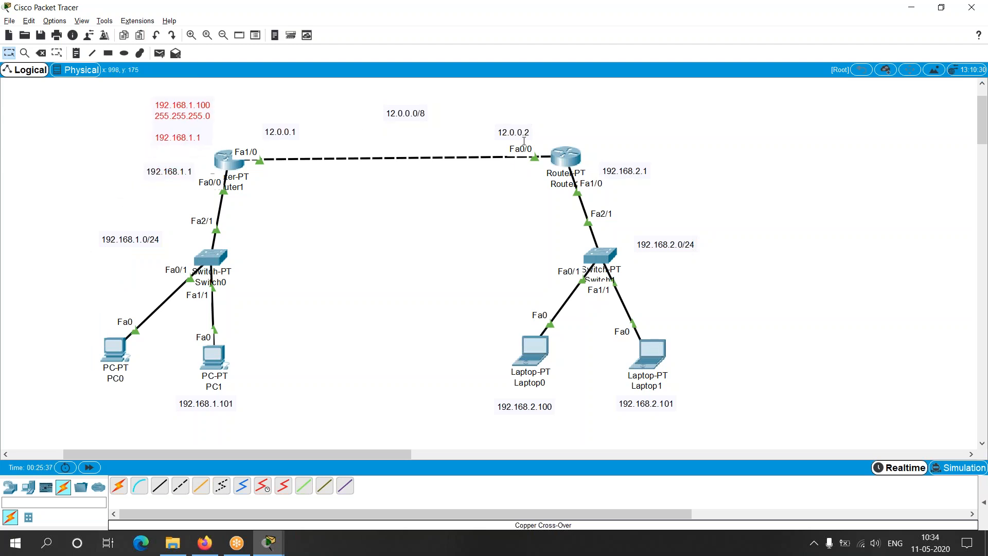
# Move the three-line 192.168.1.100 address label from above Router1 back beside PC0 and nudge it into place
pyautogui.moveTo(198, 110); pyautogui.dragTo(55, 354)
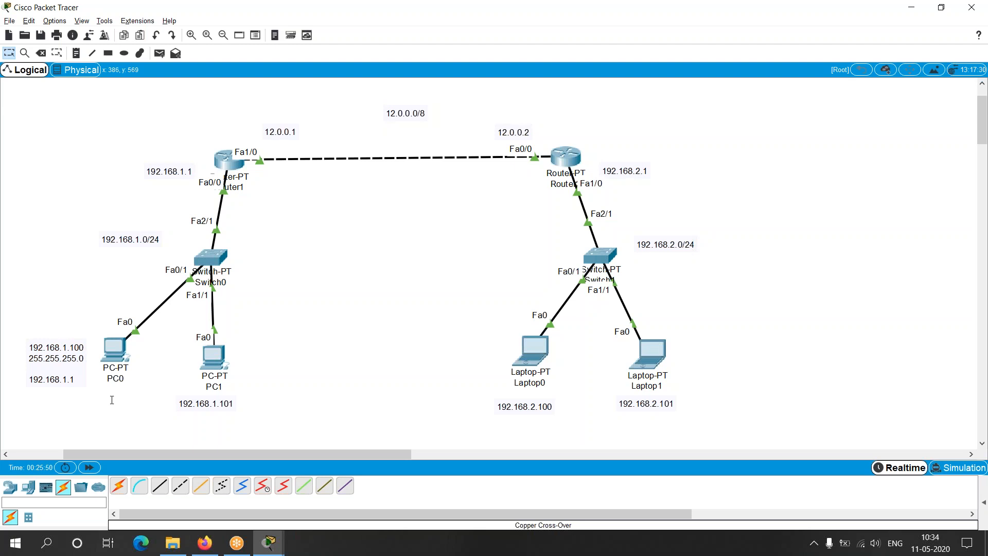
pyautogui.moveTo(73, 383)
pyautogui.mouseDown()
pyautogui.moveTo(55, 379)
pyautogui.moveTo(76, 383)
pyautogui.mouseUp()
pyautogui.click(130, 410)
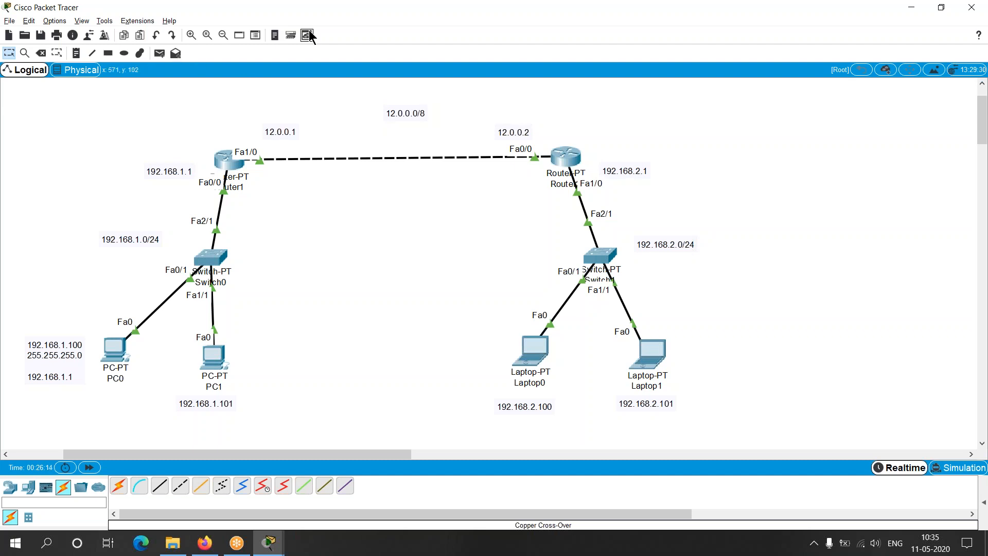
# Shift Router1 and the 12.0.0.1, 12.0.0.0/8 and 192.168.1.0/24 labels slightly on the workspace
pyautogui.moveTo(231, 158); pyautogui.dragTo(242, 166)
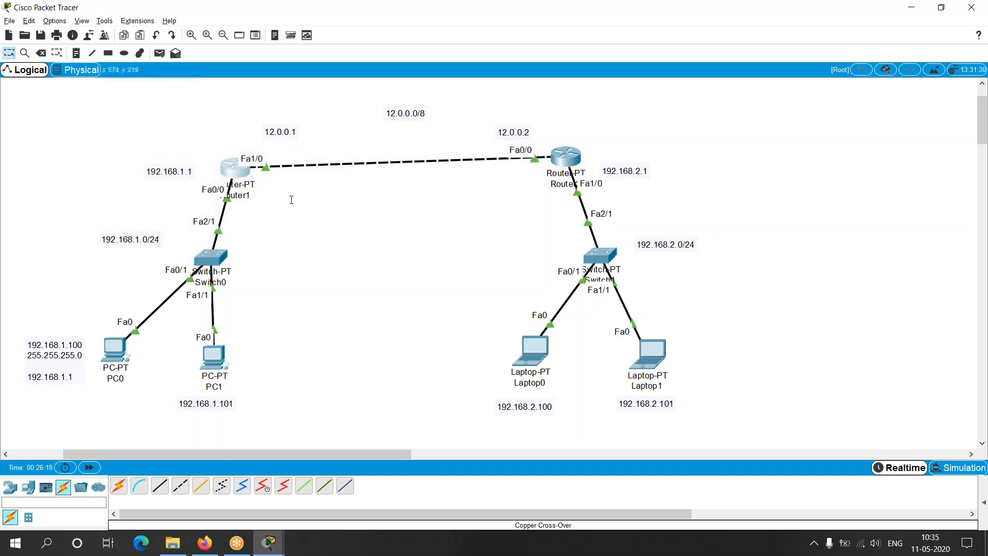
pyautogui.moveTo(281, 136); pyautogui.dragTo(296, 144)
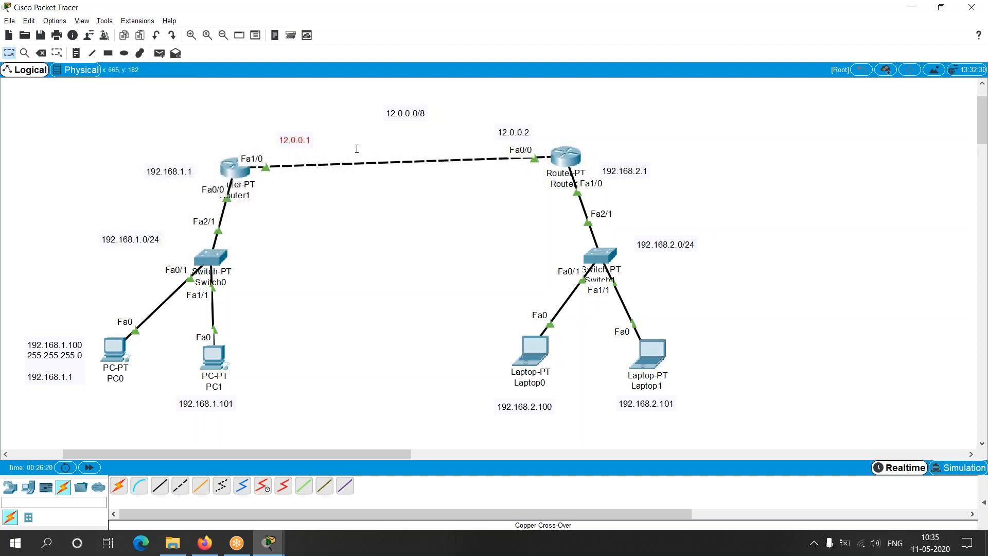
pyautogui.moveTo(396, 124); pyautogui.dragTo(370, 126)
pyautogui.moveTo(115, 239)
pyautogui.mouseDown()
pyautogui.moveTo(105, 227)
pyautogui.moveTo(114, 257)
pyautogui.mouseUp()
pyautogui.moveTo(235, 165); pyautogui.dragTo(235, 156)
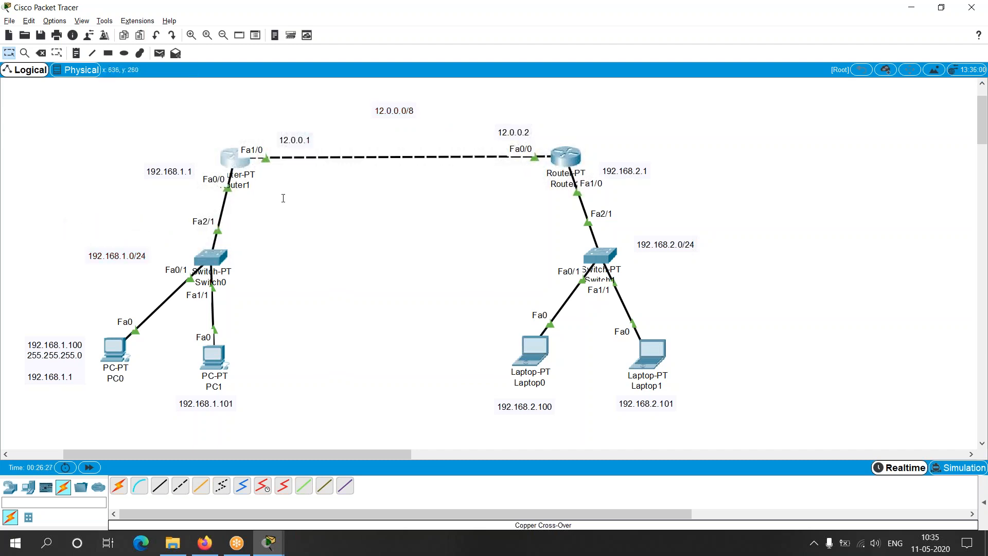
# Leave global configuration mode in Router1's command line and display its routing table with show ip route
pyautogui.doubleClick(236, 164)
pyautogui.click(594, 98)
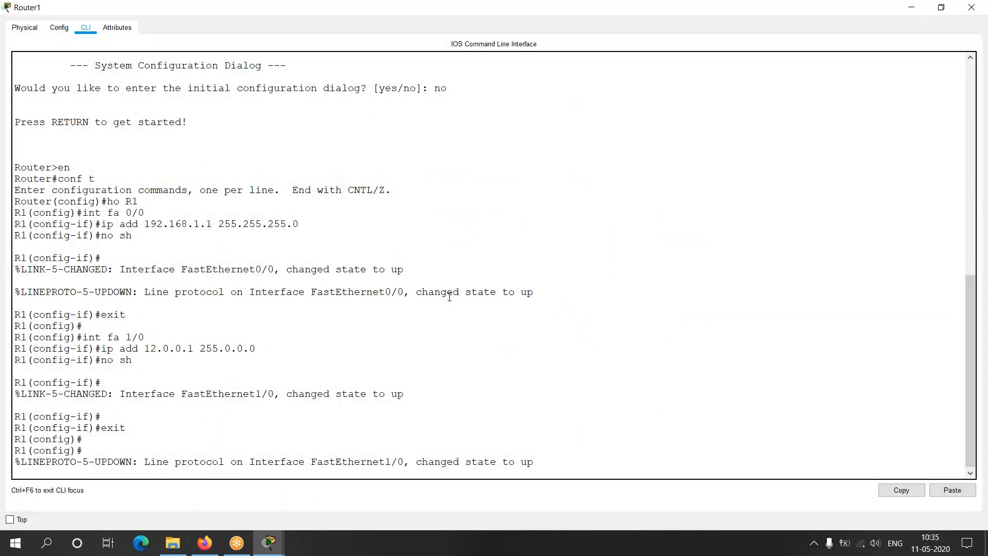
pyautogui.press('Return')
pyautogui.write('exit')
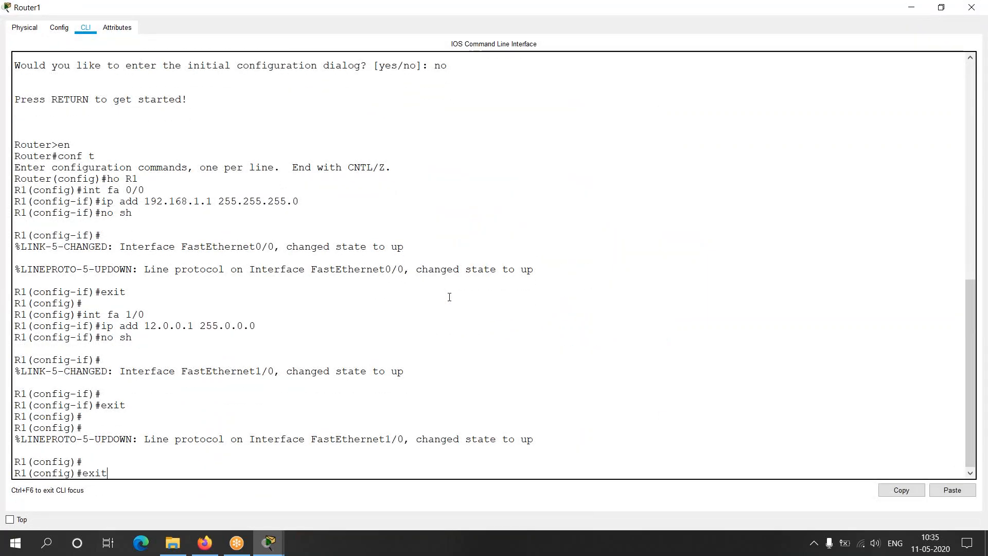
pyautogui.press('Return')
pyautogui.press('Return')
pyautogui.write('s')
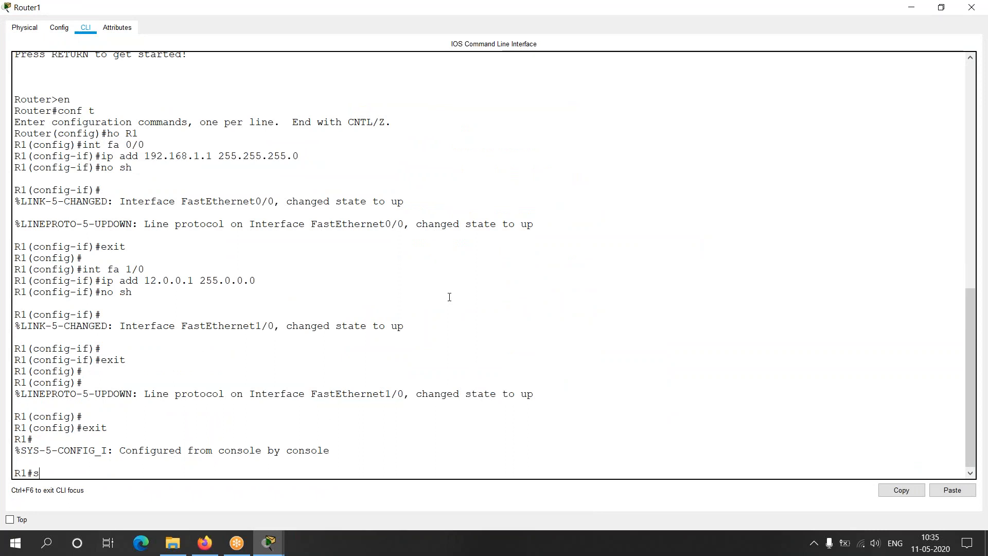
pyautogui.write('how ip route')
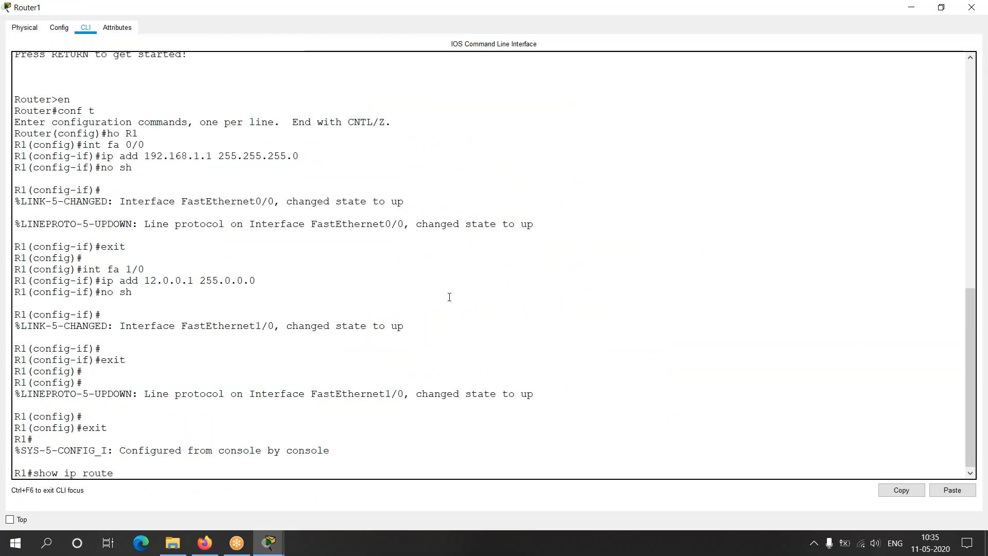
pyautogui.press('Return')
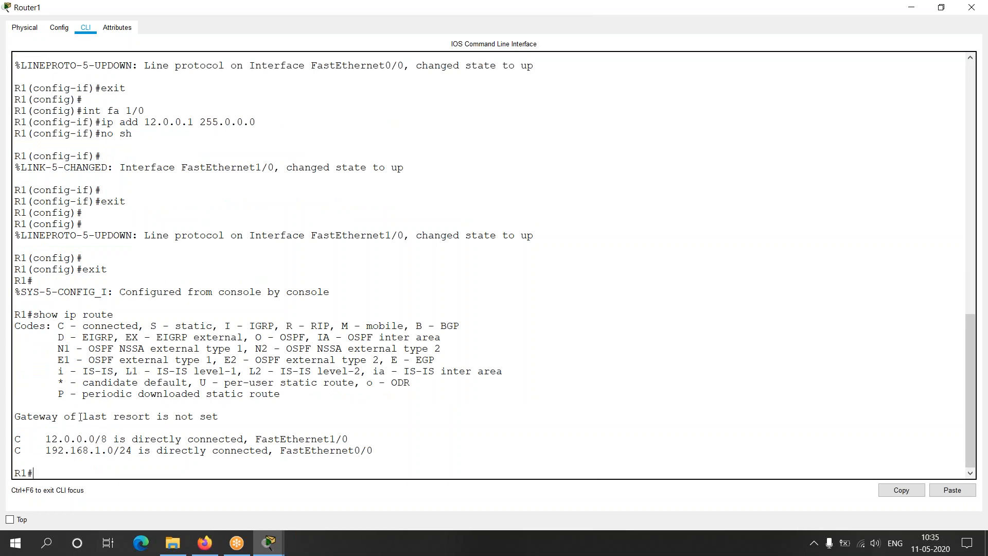
# Examine the C code and the listed networks in Router1's routing table, comparing them with the topology
pyautogui.moveTo(15, 439); pyautogui.dragTo(35, 440)
pyautogui.click(35, 451)
pyautogui.moveTo(58, 326); pyautogui.dragTo(131, 326)
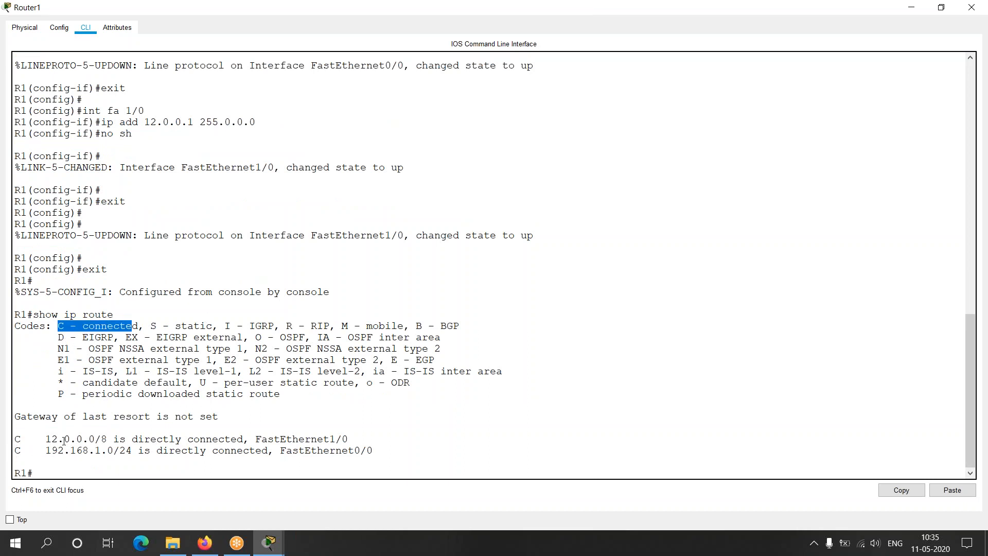
pyautogui.moveTo(40, 439); pyautogui.dragTo(111, 436)
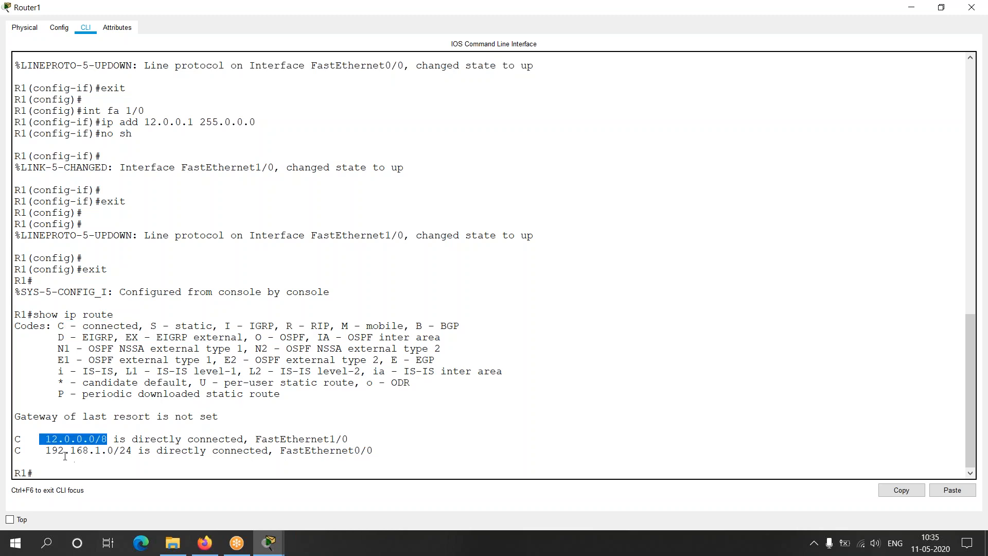
pyautogui.moveTo(45, 450); pyautogui.dragTo(126, 451)
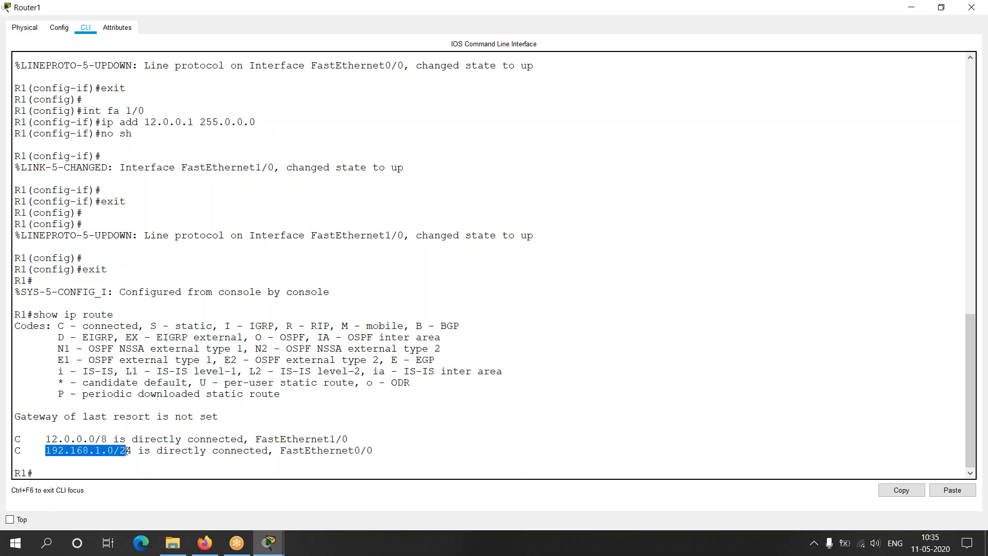
pyautogui.hotkey('alt', 'Tab')
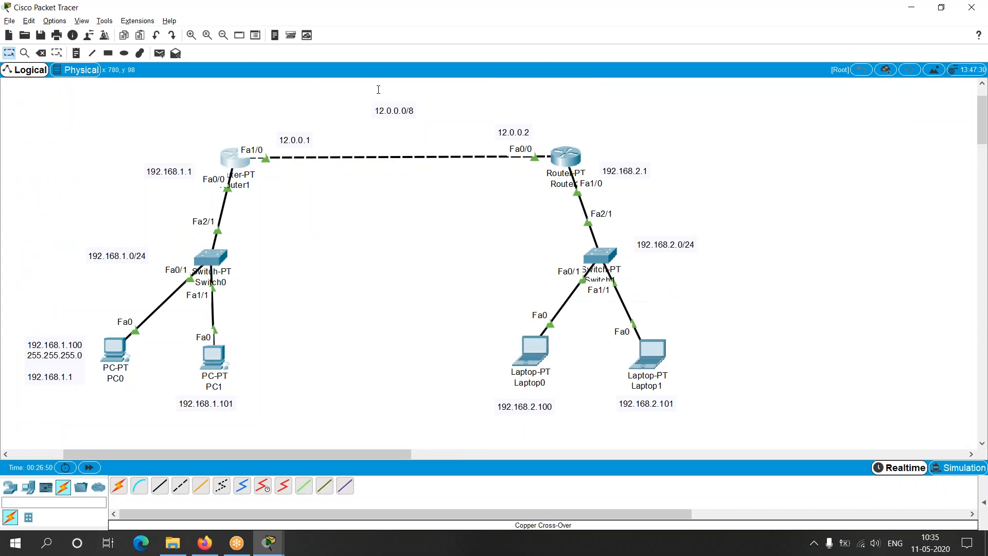
pyautogui.hotkey('alt', 'Tab')
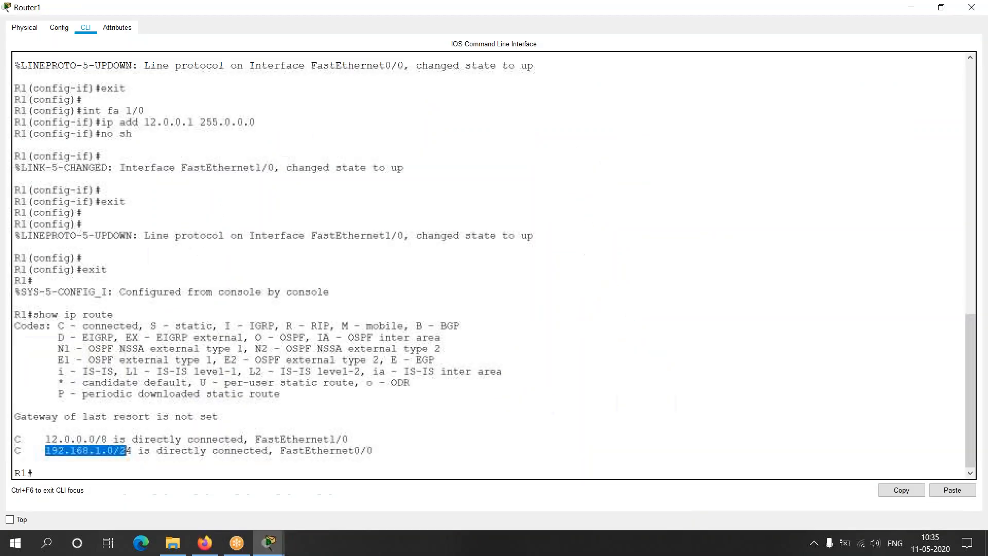
# Examine the connection type and the outgoing interface of the route entries in Router1's routing table
pyautogui.moveTo(121, 438); pyautogui.dragTo(245, 450)
pyautogui.click(182, 450)
pyautogui.moveTo(158, 452); pyautogui.dragTo(267, 452)
pyautogui.click(267, 453)
pyautogui.moveTo(45, 439); pyautogui.dragTo(95, 439)
pyautogui.moveTo(256, 439); pyautogui.dragTo(366, 438)
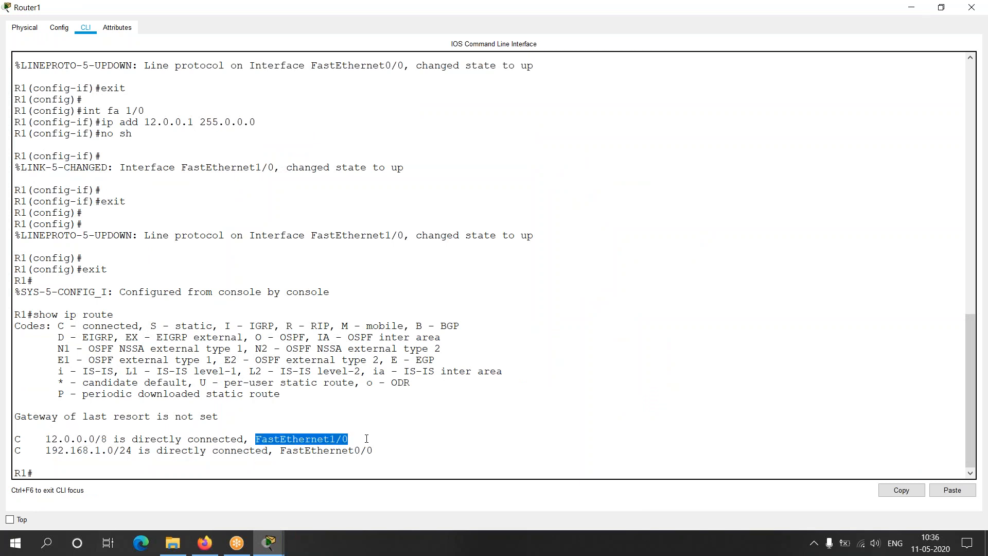
# Shift the 12.0.0.0/8, 192.168.1.0/24 and 192.168.2.0/24 network labels slightly closer to their links and switches
pyautogui.hotkey('alt', 'Tab')
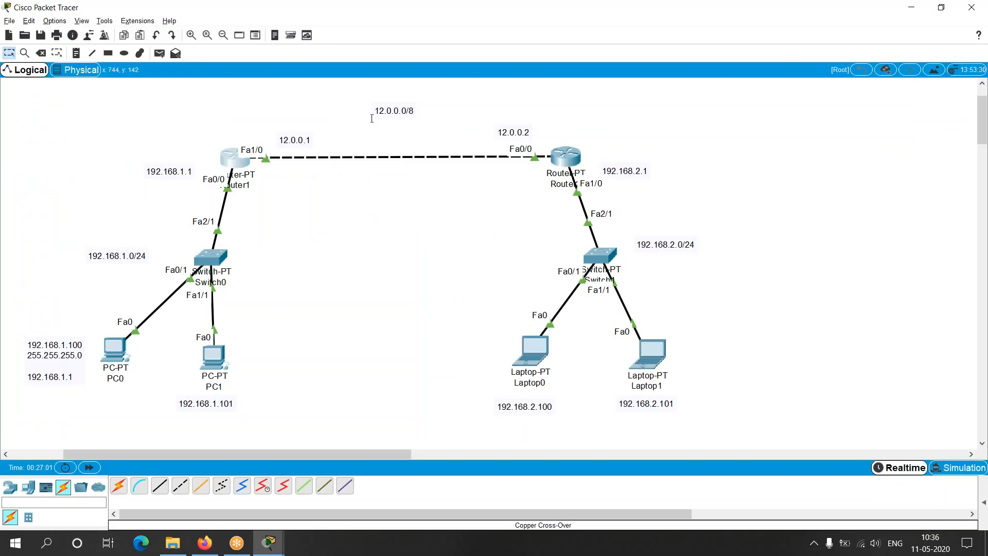
pyautogui.moveTo(391, 115)
pyautogui.mouseDown()
pyautogui.moveTo(330, 162)
pyautogui.moveTo(257, 153)
pyautogui.moveTo(272, 149)
pyautogui.moveTo(265, 140)
pyautogui.moveTo(375, 126)
pyautogui.mouseUp()
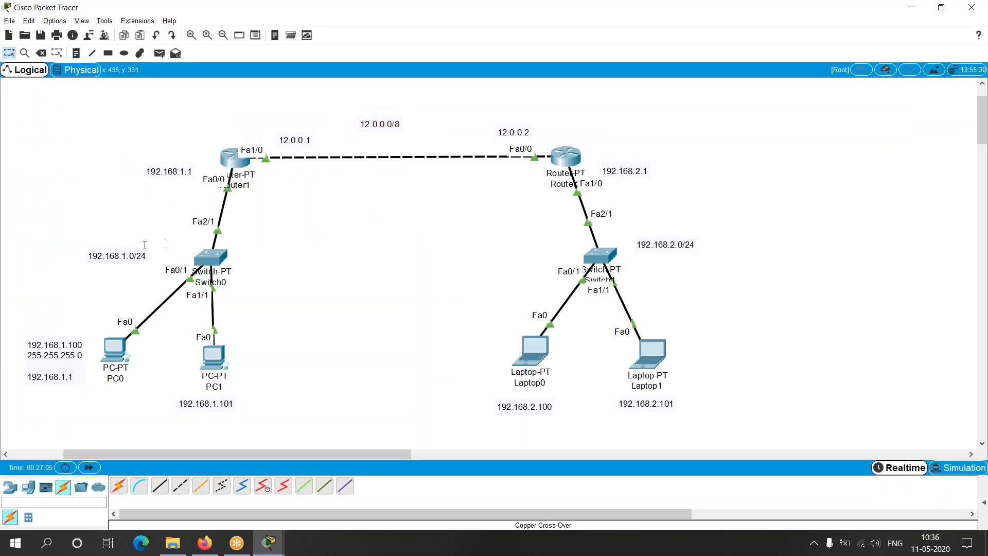
pyautogui.moveTo(120, 263)
pyautogui.mouseDown()
pyautogui.moveTo(232, 189)
pyautogui.moveTo(137, 260)
pyautogui.mouseUp()
pyautogui.hotkey('alt', 'Tab')
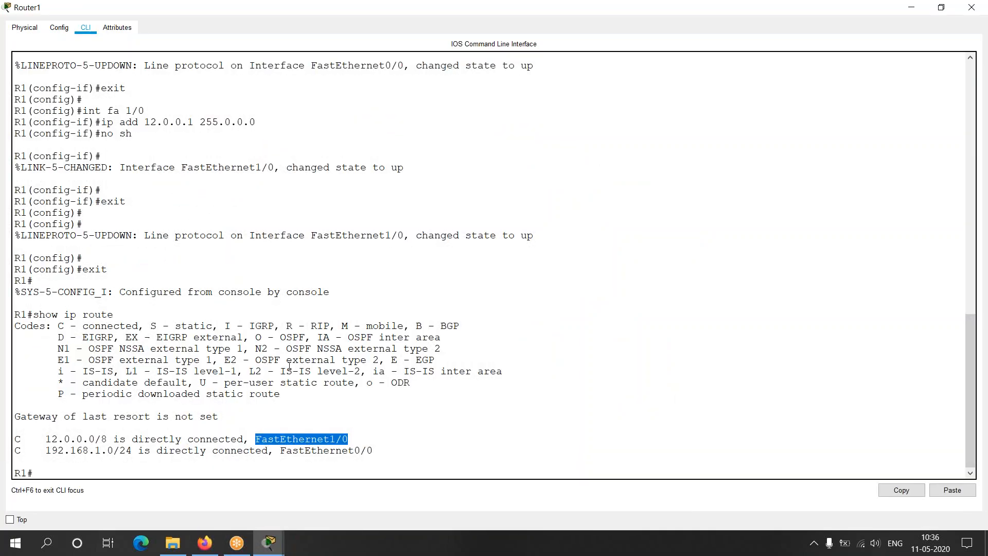
pyautogui.click(233, 475)
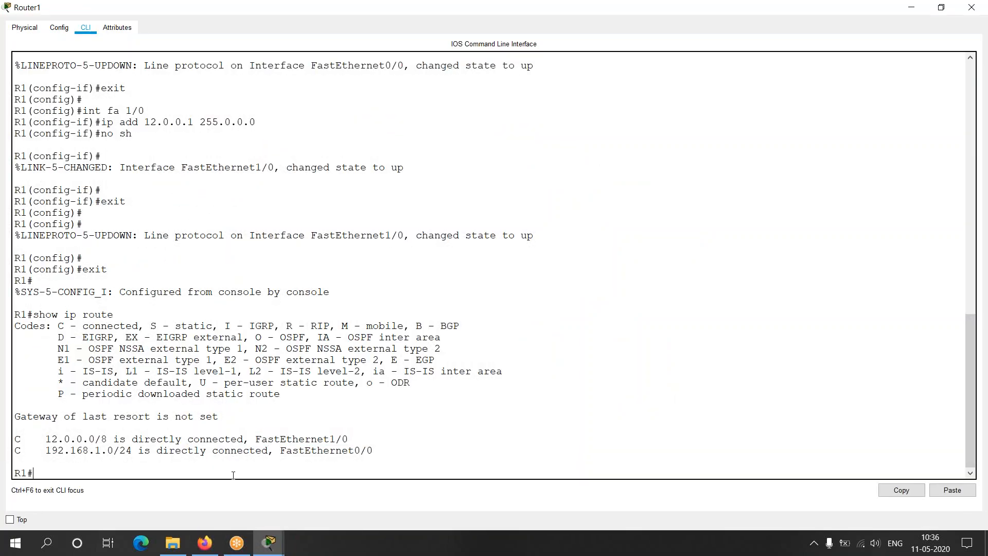
pyautogui.hotkey('alt', 'Tab')
pyautogui.moveTo(684, 242)
pyautogui.mouseDown()
pyautogui.moveTo(707, 227)
pyautogui.moveTo(623, 259)
pyautogui.moveTo(671, 249)
pyautogui.mouseUp()
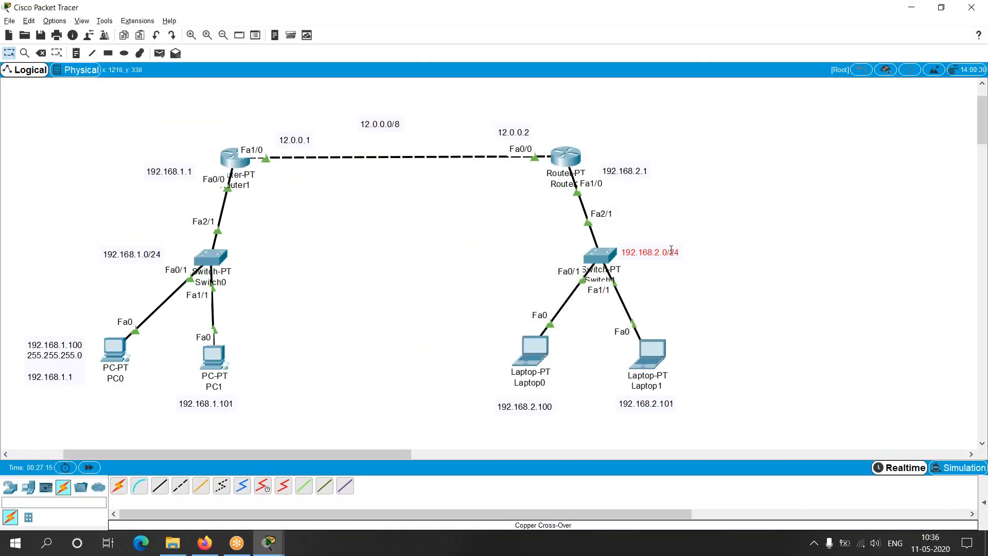
# Leave global configuration mode in Router2's command line and display its routing table with sh ip route
pyautogui.click(566, 157)
pyautogui.click(603, 108)
pyautogui.press('Return')
pyautogui.write('exit')
pyautogui.press('Return')
pyautogui.write('sh ip route')
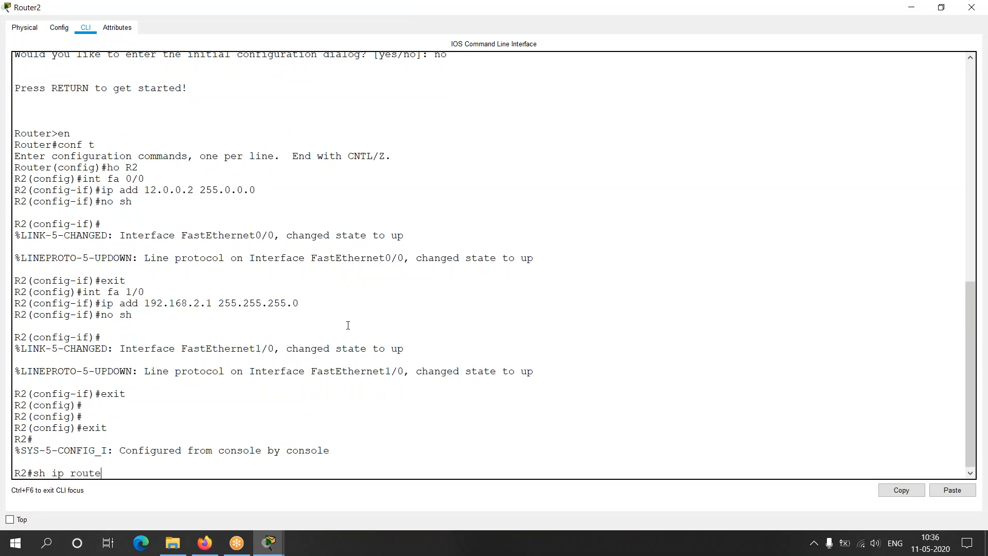
pyautogui.press('Return')
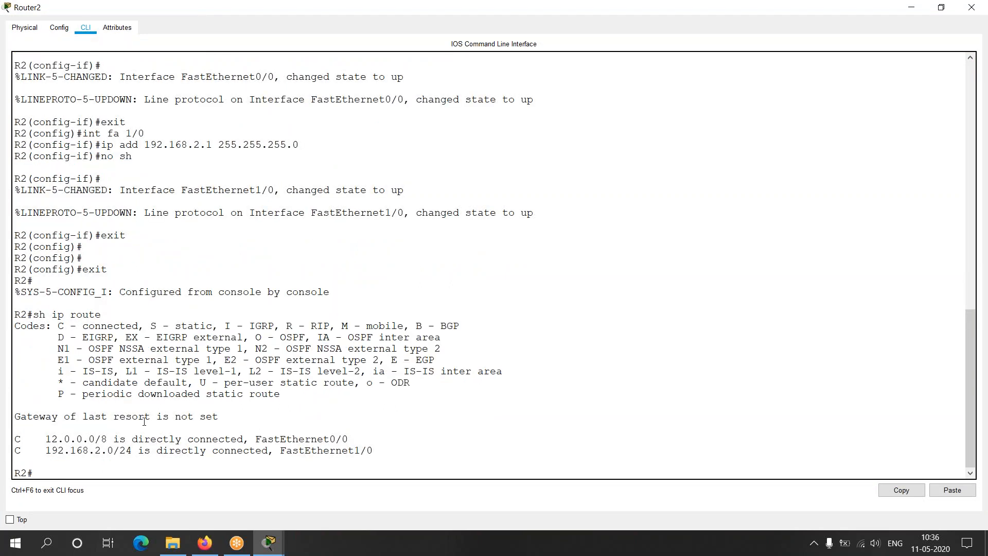
# Examine the 12.0.0.0/8 and 192.168.2.0/24 entries in Router2's routing table and return to the topology
pyautogui.moveTo(40, 438); pyautogui.dragTo(107, 439)
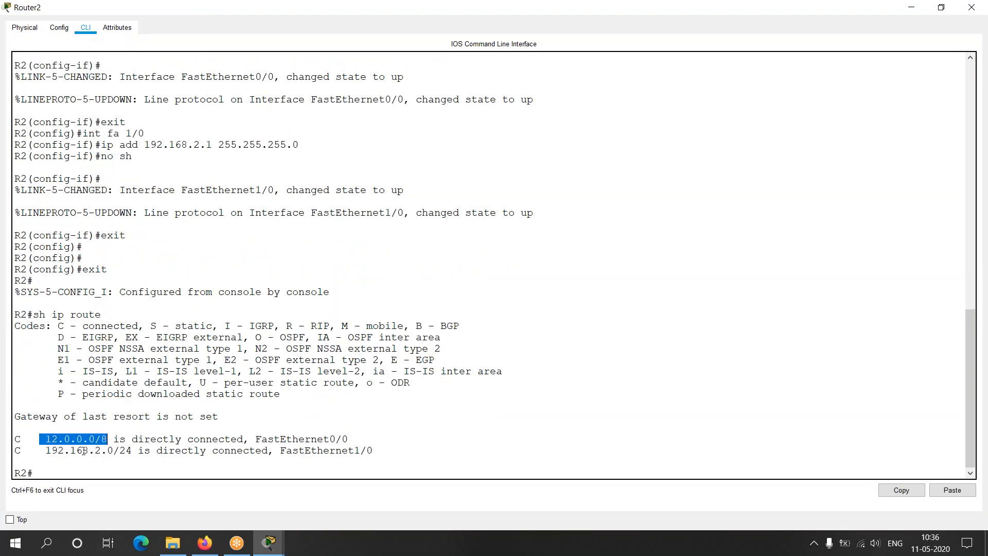
pyautogui.moveTo(45, 451); pyautogui.dragTo(125, 451)
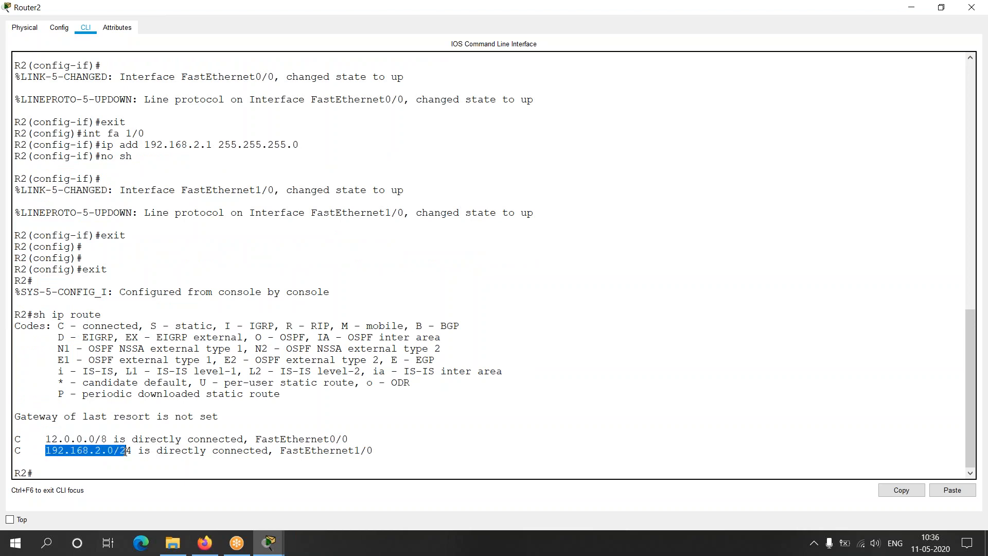
pyautogui.hotkey('alt', 'Tab')
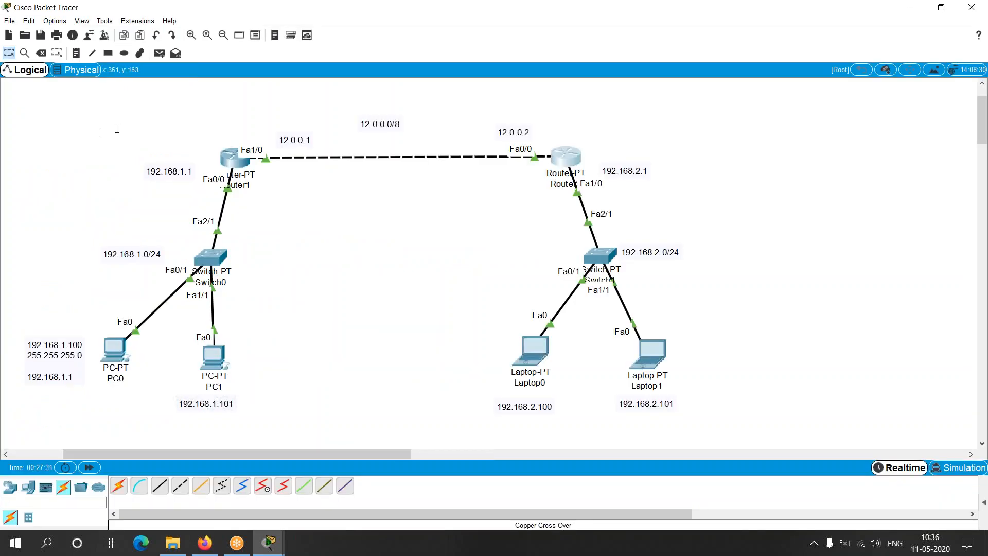
# Move the 12.0.0.0/8, 192.168.2.0/24 and 192.168.1.0/24 network labels slightly away from their link and switches
pyautogui.moveTo(365, 119); pyautogui.dragTo(410, 105)
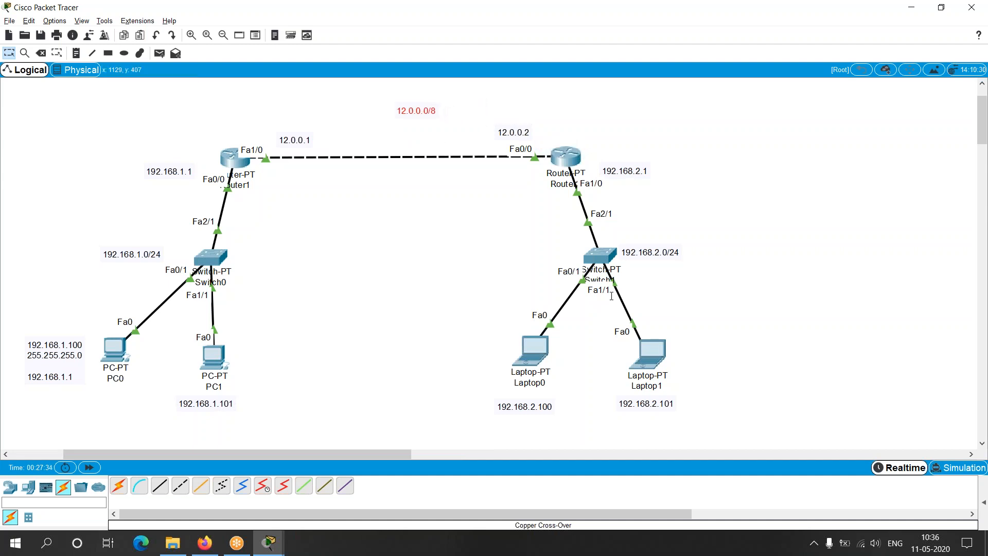
pyautogui.moveTo(671, 253)
pyautogui.mouseDown()
pyautogui.moveTo(595, 168)
pyautogui.moveTo(688, 247)
pyautogui.mouseUp()
pyautogui.click(494, 252)
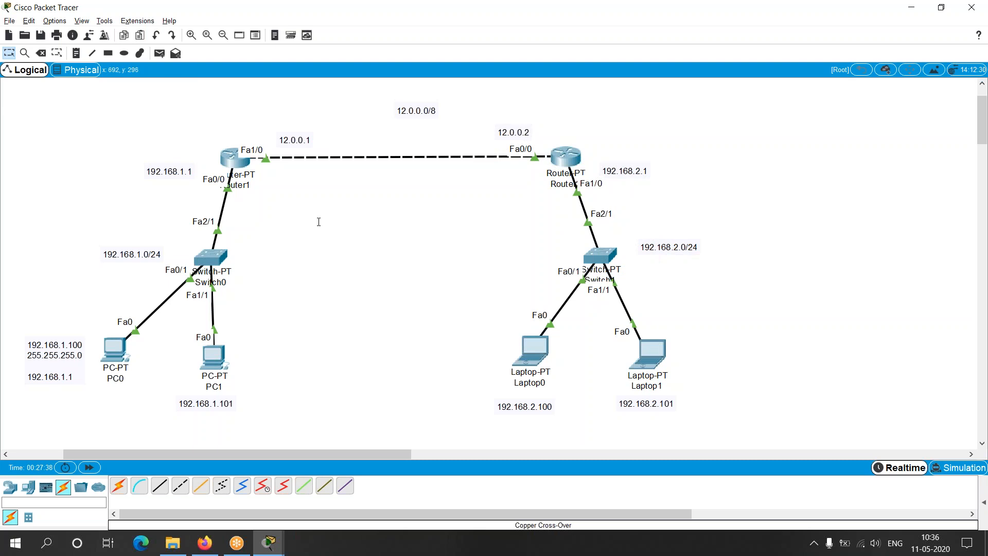
pyautogui.moveTo(150, 244)
pyautogui.mouseDown()
pyautogui.moveTo(458, 163)
pyautogui.moveTo(549, 153)
pyautogui.moveTo(80, 229)
pyautogui.moveTo(132, 237)
pyautogui.mouseUp()
pyautogui.click(326, 264)
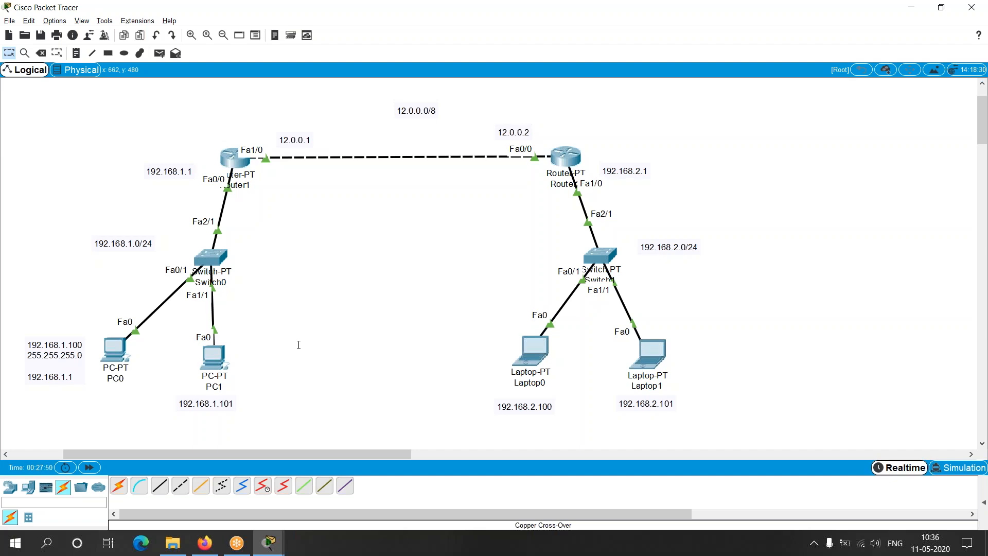
# Return to Router1's command line and enter global configuration mode with conf t
pyautogui.hotkey('alt', 'Tab')
pyautogui.press('Tab')
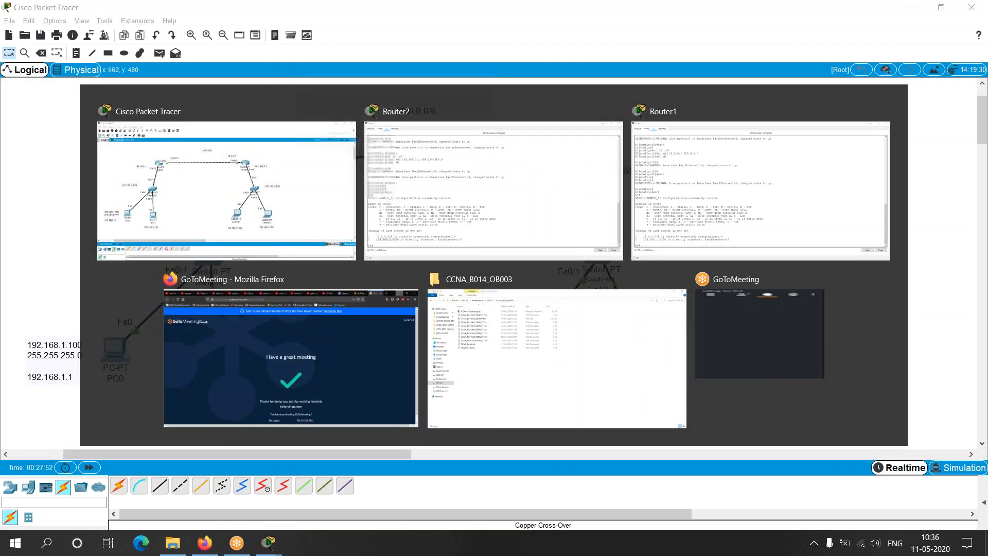
pyautogui.press('Return')
pyautogui.press('Return')
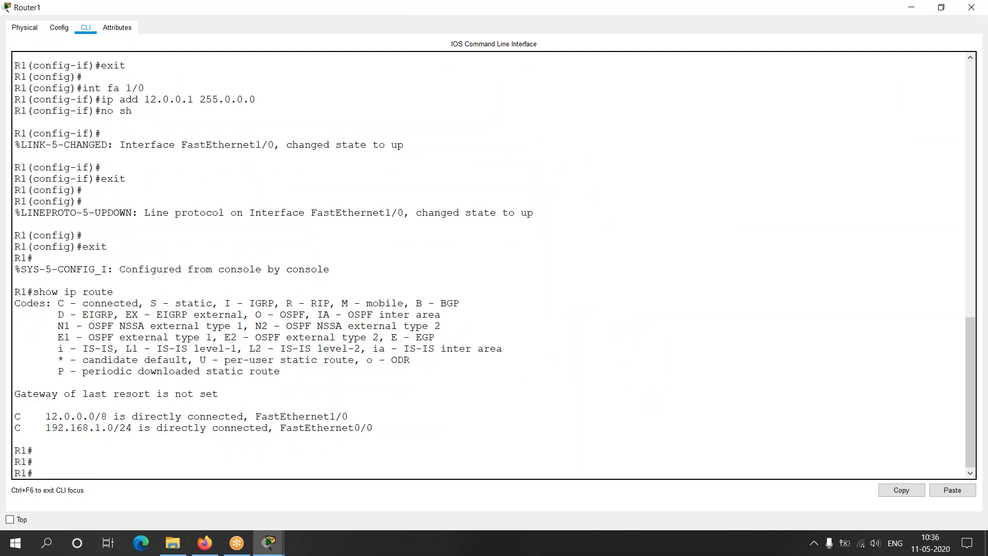
pyautogui.write('conf t')
pyautogui.press('Return')
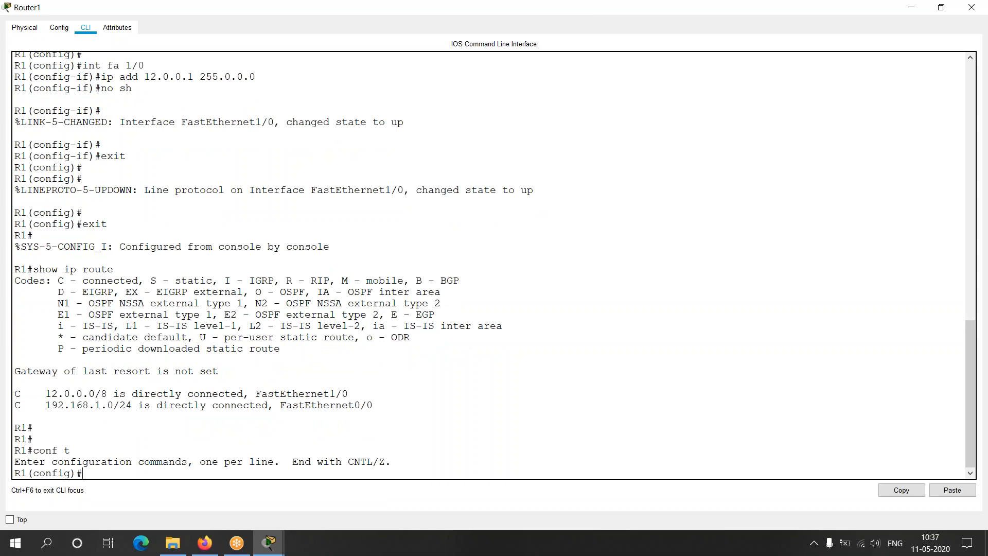
# Begin a static route on Router1 with ip route 192.168.2.0 255.255.255.0, nudging the 192.168.2.0/24 label in the topology
pyautogui.write('ip route')
pyautogui.hotkey('alt', 'Tab')
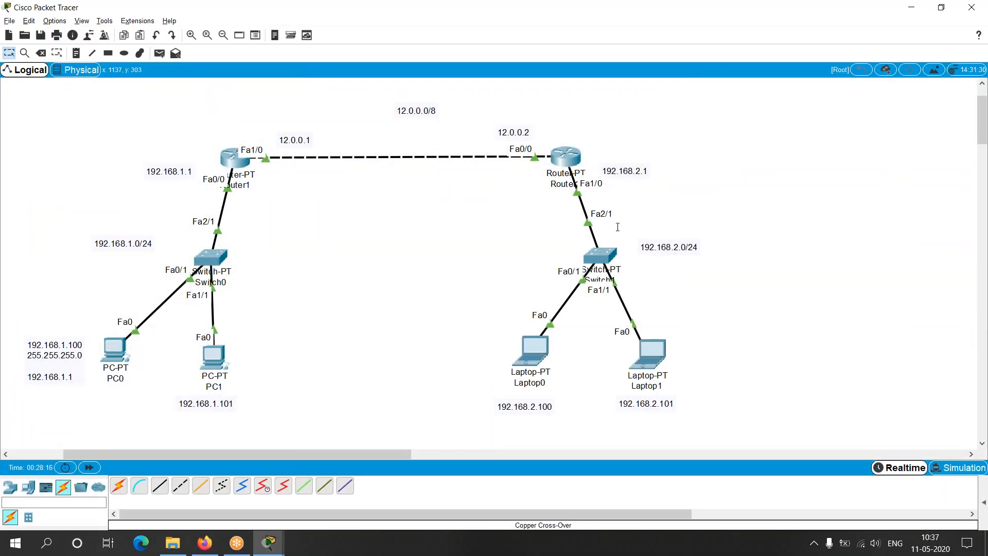
pyautogui.moveTo(669, 247); pyautogui.dragTo(667, 244)
pyautogui.click(671, 270)
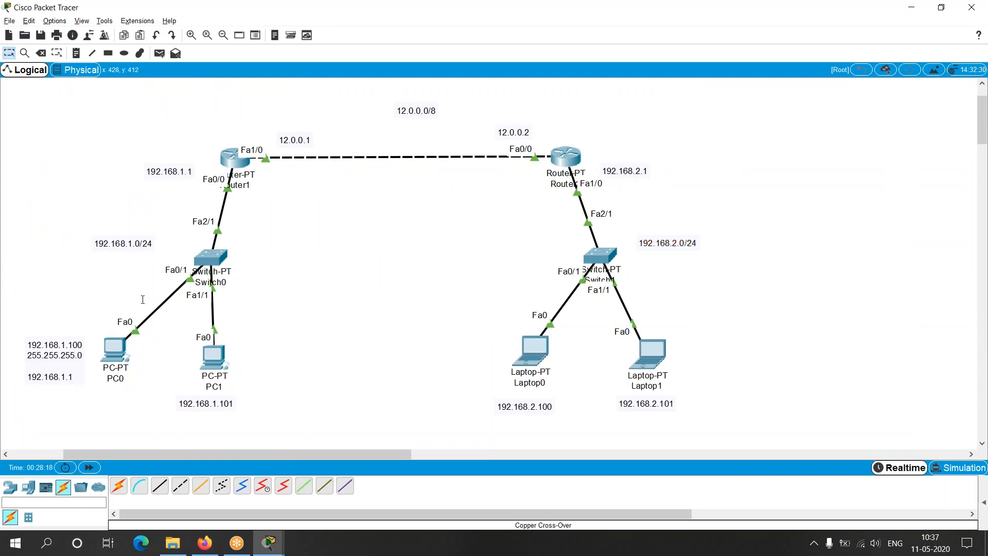
pyautogui.hotkey('alt', 'Tab')
pyautogui.write('192.168.2.0')
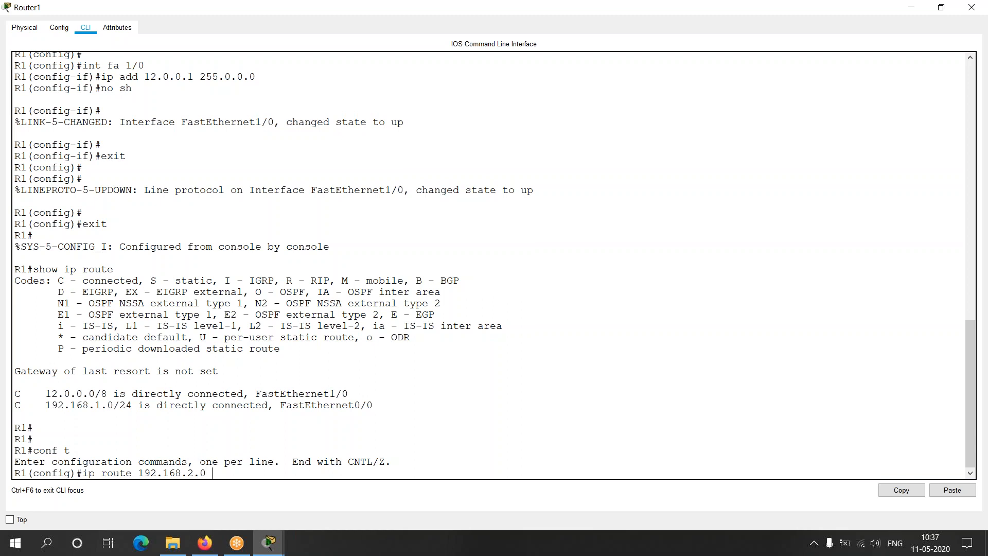
pyautogui.write('255.255.255.0')
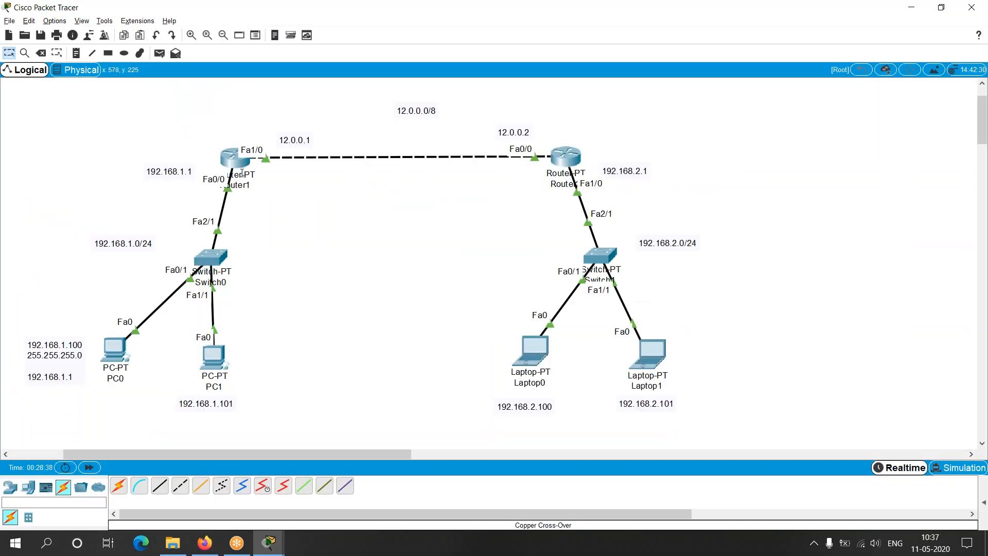
# Nudge Router1 and the 12.0.0.1, 12.0.0.2 and 192.168.2.0/24 labels slightly in the topology
pyautogui.moveTo(237, 166); pyautogui.dragTo(234, 164)
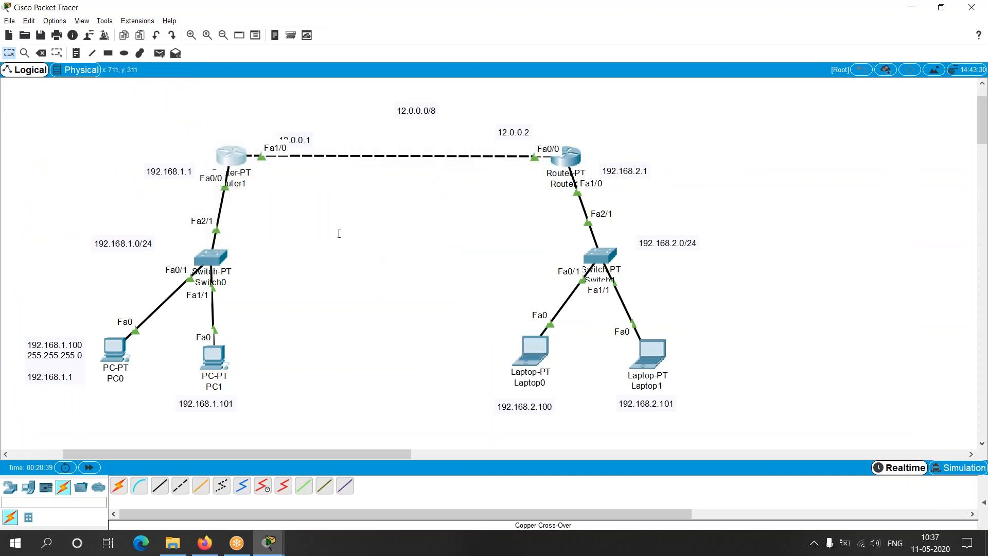
pyautogui.moveTo(282, 141)
pyautogui.mouseDown()
pyautogui.moveTo(305, 136)
pyautogui.moveTo(291, 125)
pyautogui.mouseUp()
pyautogui.moveTo(682, 237)
pyautogui.mouseDown()
pyautogui.moveTo(675, 216)
pyautogui.moveTo(671, 242)
pyautogui.mouseUp()
pyautogui.moveTo(288, 127)
pyautogui.mouseDown()
pyautogui.moveTo(502, 138)
pyautogui.moveTo(521, 130)
pyautogui.moveTo(333, 121)
pyautogui.moveTo(268, 135)
pyautogui.moveTo(277, 132)
pyautogui.mouseUp()
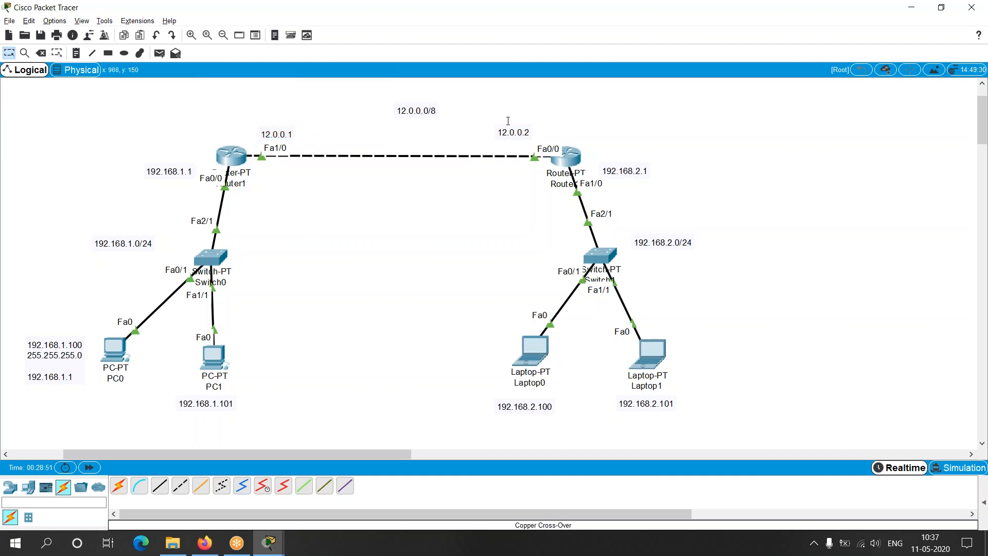
pyautogui.moveTo(523, 124); pyautogui.dragTo(515, 127)
# Shift PC0's address label slightly away from the PC, and move Router1 and the 12.0.0.1 label closer together
pyautogui.click(55, 354)
pyautogui.moveTo(55, 355)
pyautogui.mouseDown()
pyautogui.moveTo(41, 366)
pyautogui.moveTo(46, 356)
pyautogui.mouseUp()
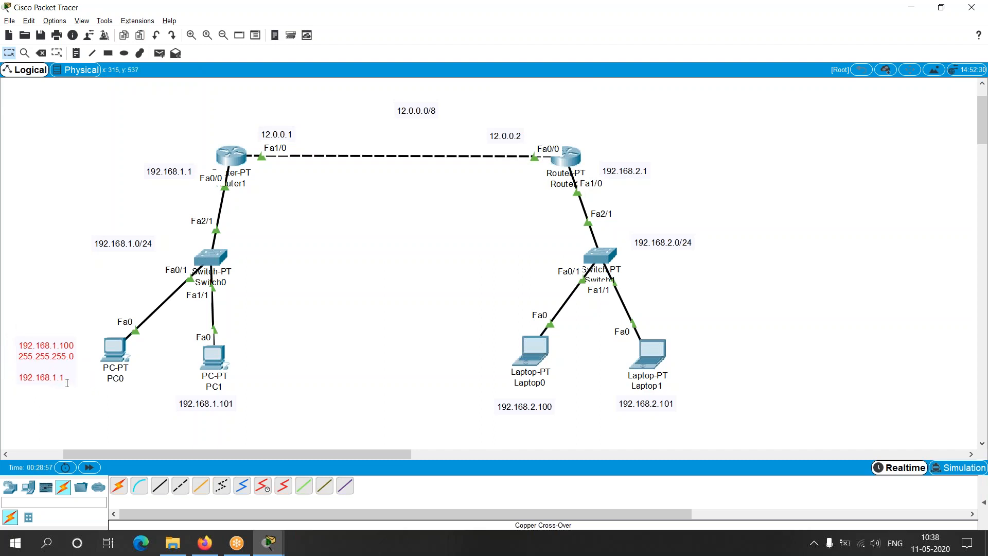
pyautogui.moveTo(67, 383); pyautogui.dragTo(98, 322)
pyautogui.moveTo(62, 351)
pyautogui.mouseDown()
pyautogui.moveTo(49, 373)
pyautogui.moveTo(59, 371)
pyautogui.mouseUp()
pyautogui.click(271, 234)
pyautogui.moveTo(235, 160); pyautogui.dragTo(237, 165)
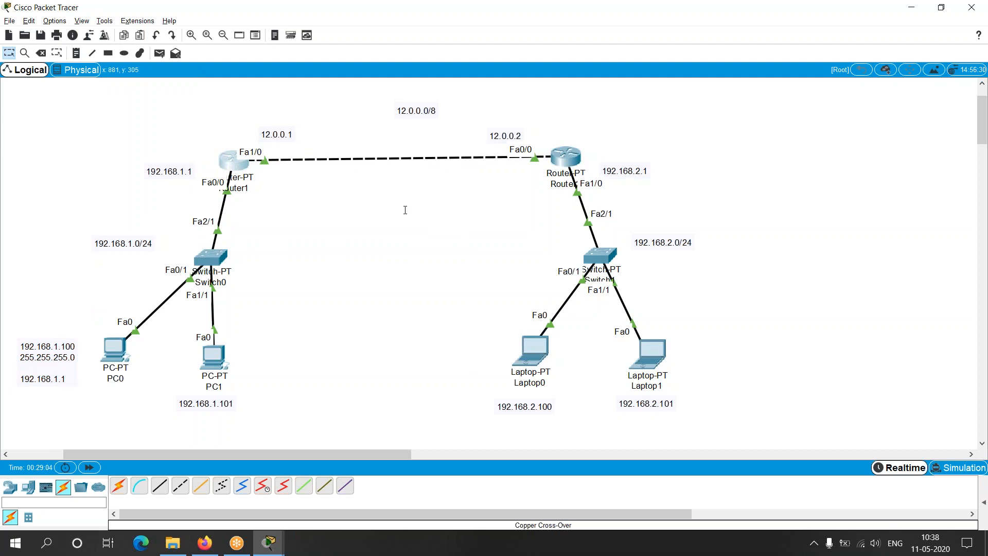
pyautogui.moveTo(281, 135)
pyautogui.mouseDown()
pyautogui.moveTo(570, 129)
pyautogui.moveTo(674, 226)
pyautogui.moveTo(250, 141)
pyautogui.moveTo(275, 140)
pyautogui.mouseUp()
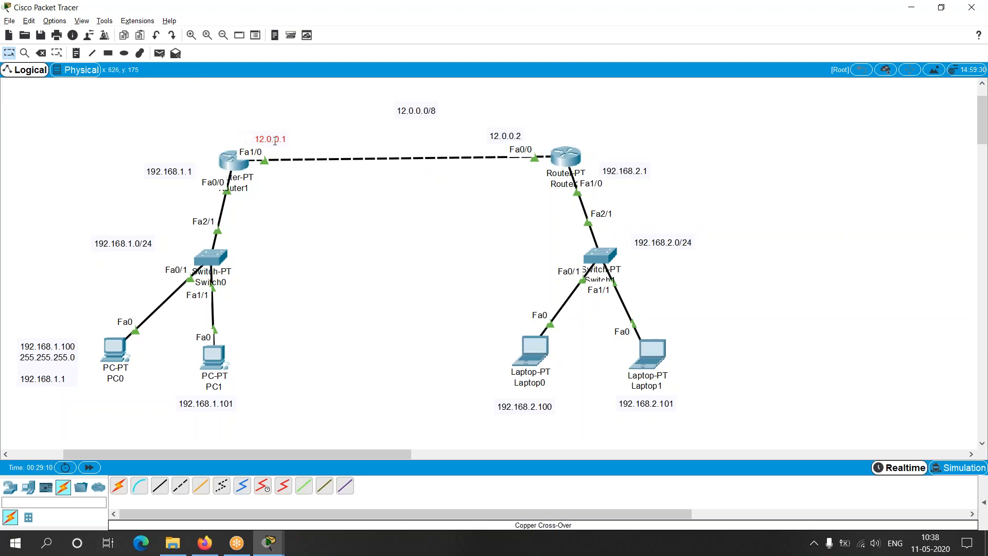
pyautogui.click(279, 218)
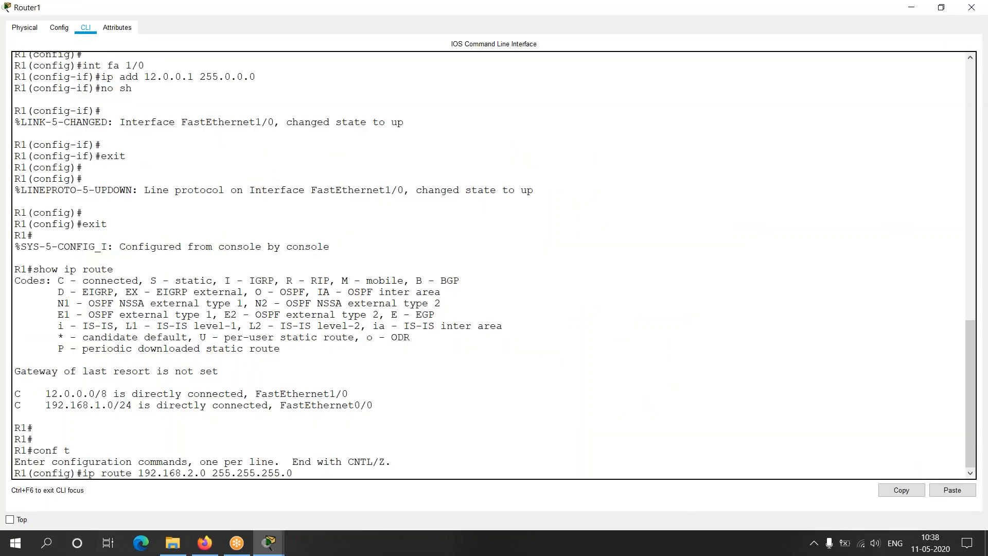
# Add 12.0.0.2 as the next hop of Router1's static route command and review the command's mode, destination and next hop
pyautogui.write('12.0.0.2')
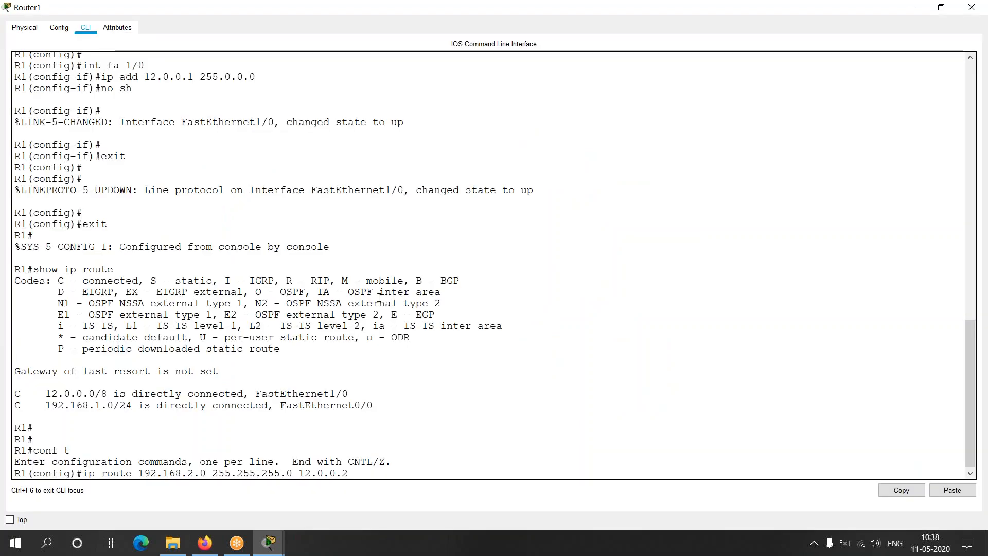
pyautogui.moveTo(85, 471); pyautogui.dragTo(297, 472)
pyautogui.click(139, 473)
pyautogui.click(298, 472)
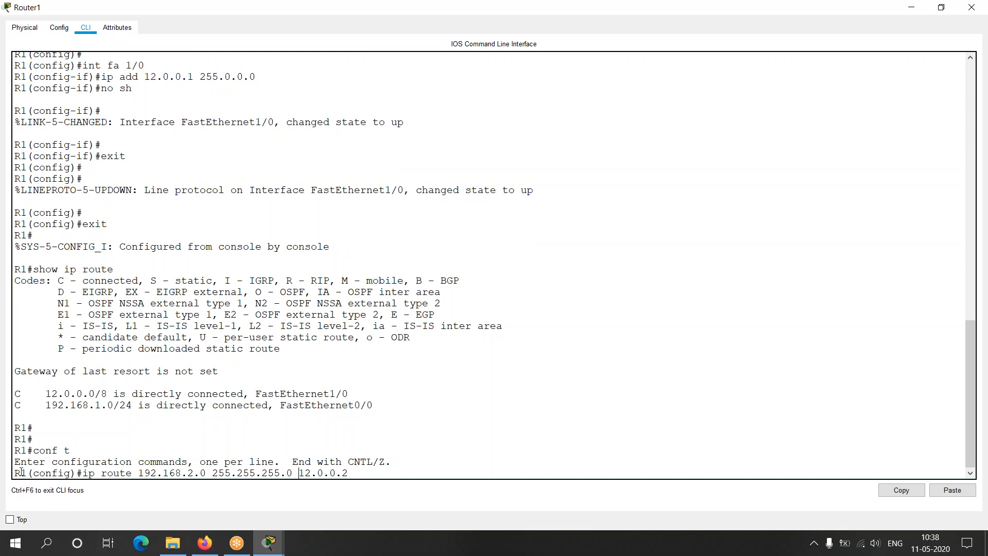
pyautogui.moveTo(15, 473); pyautogui.dragTo(72, 471)
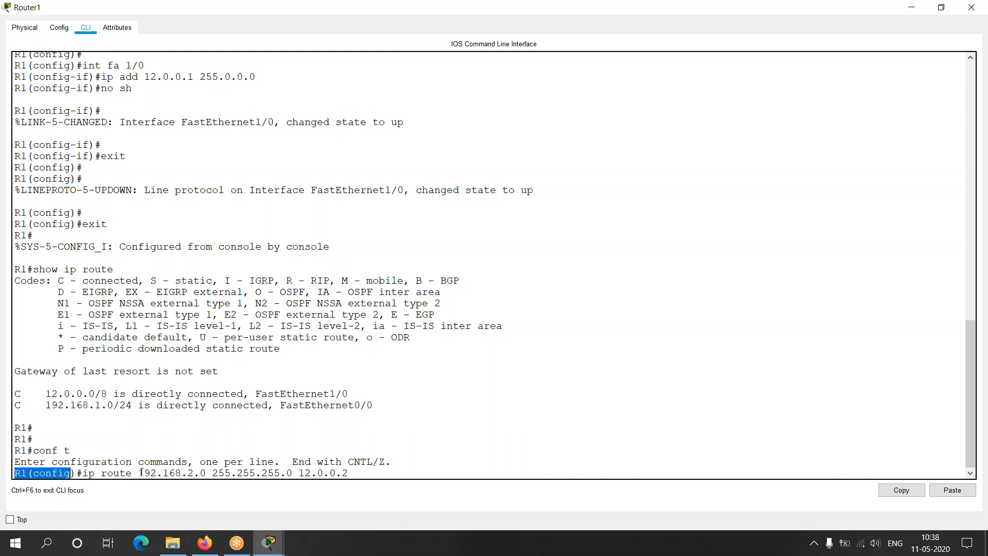
pyautogui.moveTo(138, 471); pyautogui.dragTo(228, 471)
pyautogui.moveTo(297, 472); pyautogui.dragTo(347, 472)
pyautogui.click(356, 470)
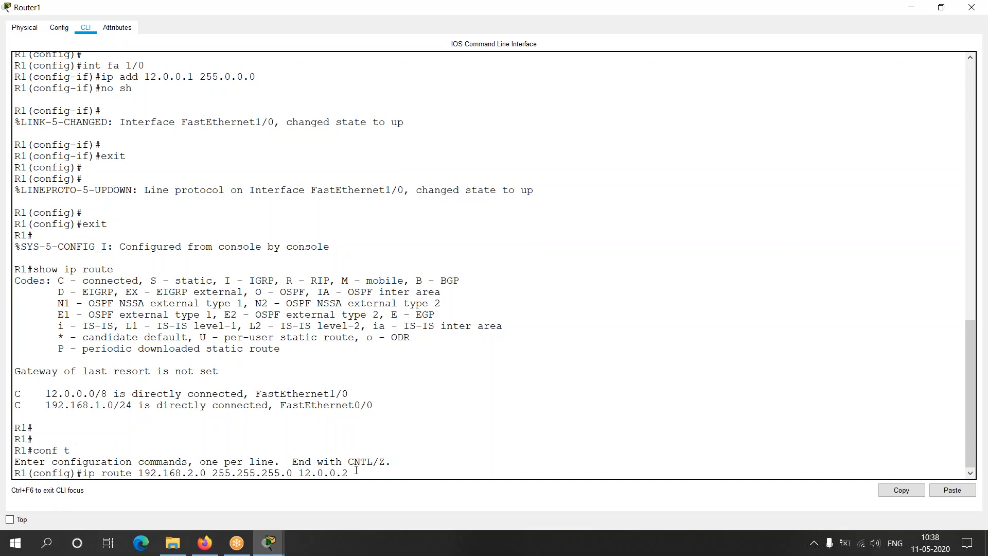
# Move the 12.0.0.1 label slightly higher in the topology and submit the static route command on Router1
pyautogui.hotkey('alt', 'Tab')
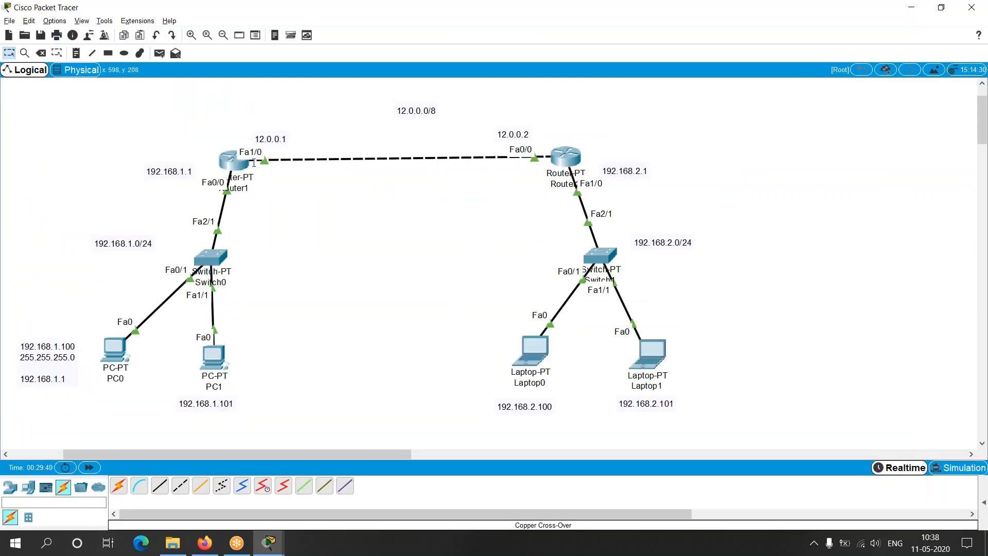
pyautogui.moveTo(259, 147); pyautogui.dragTo(276, 129)
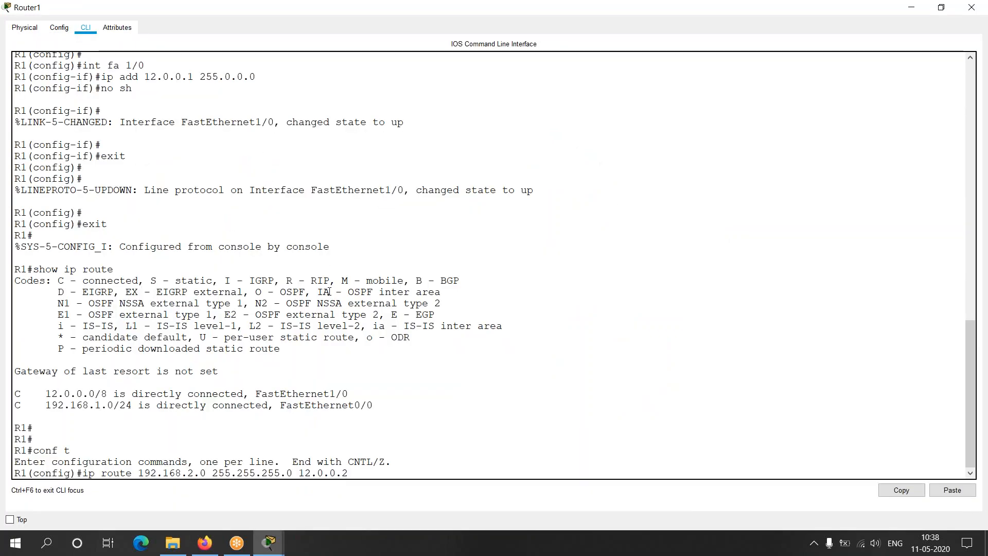
pyautogui.press('Return')
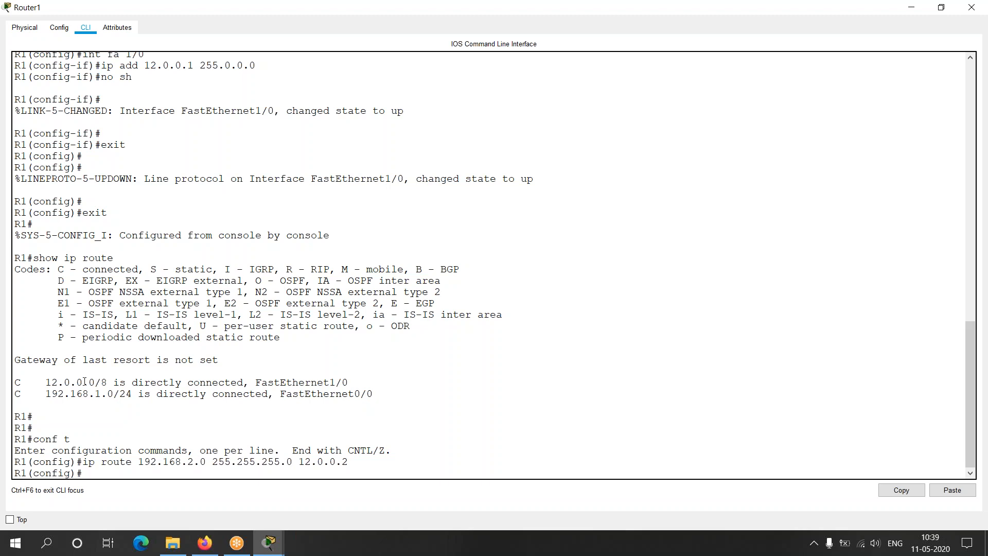
# Compare Router1's directly connected network entries with the destination network and next hop in the ip route command
pyautogui.moveTo(42, 376); pyautogui.dragTo(388, 397)
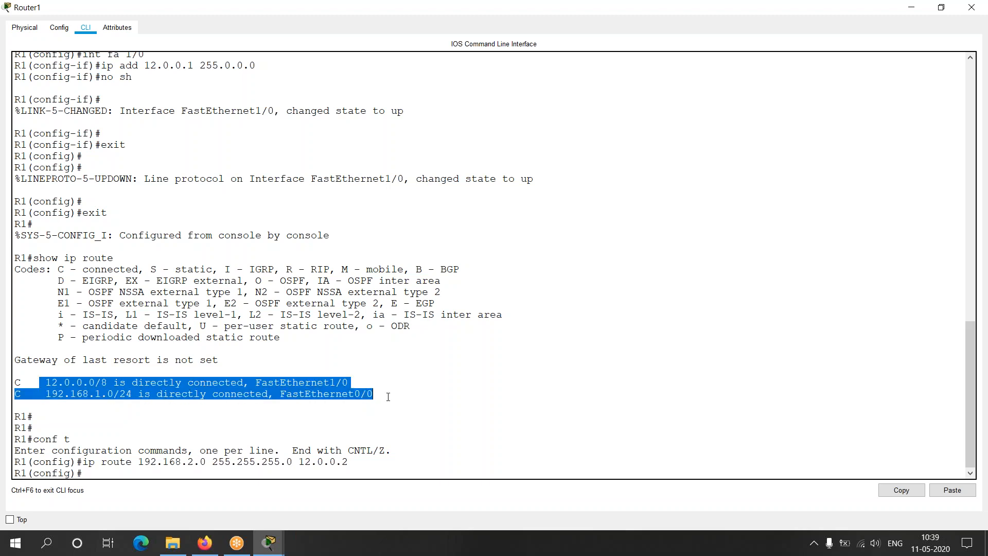
pyautogui.click(33, 379)
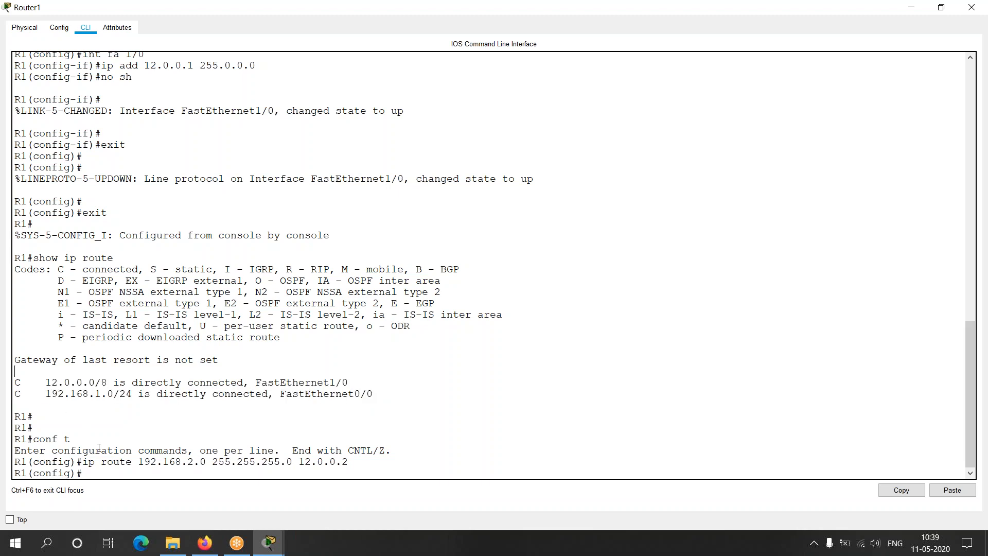
pyautogui.moveTo(83, 461); pyautogui.dragTo(225, 470)
pyautogui.click(226, 469)
pyautogui.moveTo(138, 463); pyautogui.dragTo(225, 463)
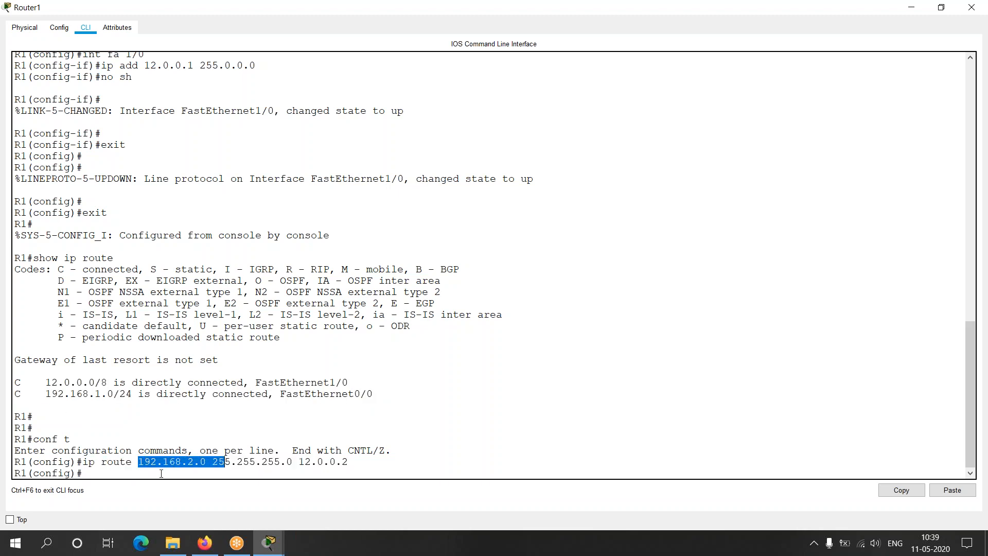
pyautogui.click(160, 473)
pyautogui.moveTo(139, 383); pyautogui.dragTo(280, 393)
pyautogui.moveTo(299, 462); pyautogui.dragTo(349, 462)
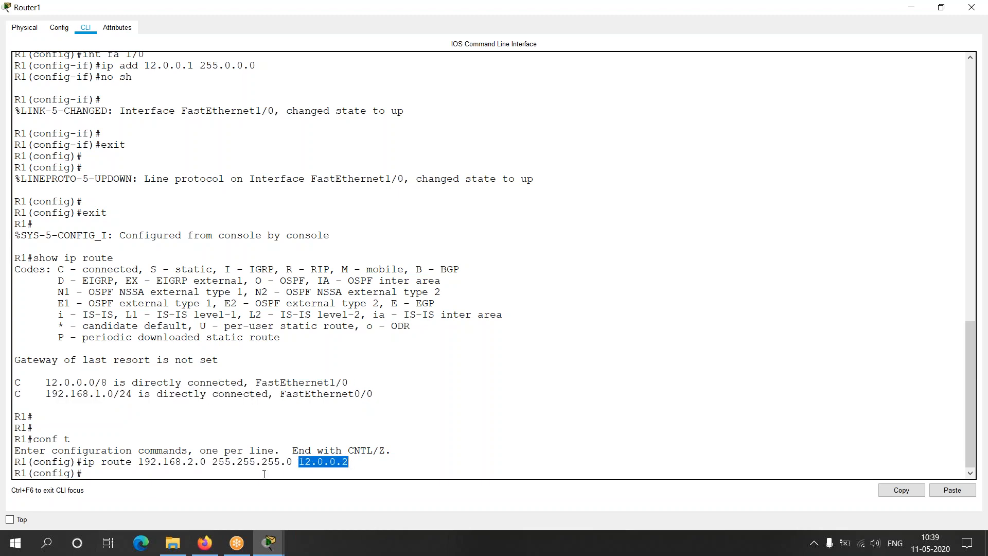
# Leave global configuration mode on Router1 and display its routing table with sh ip route
pyautogui.click(220, 473)
pyautogui.write('exit')
pyautogui.press('Return')
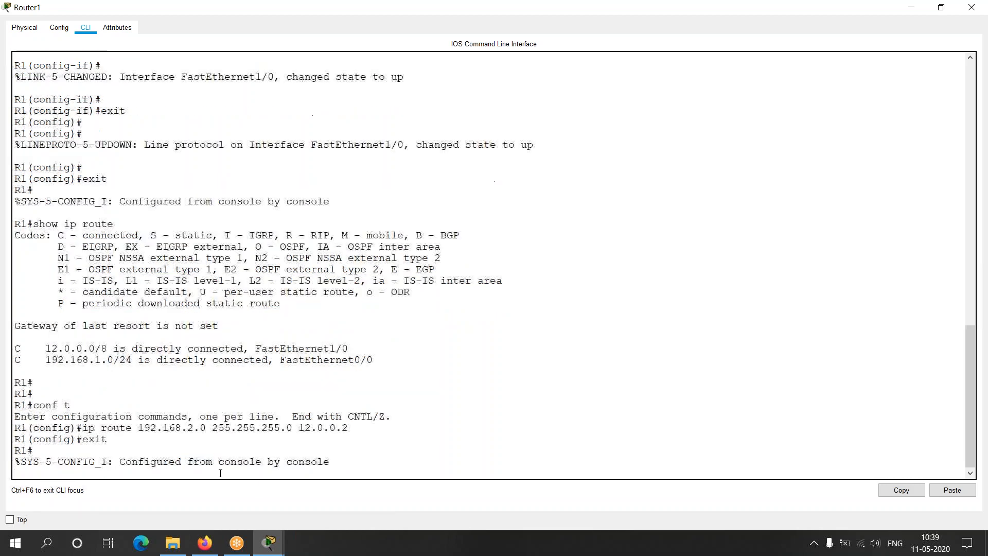
pyautogui.write('sh ip route')
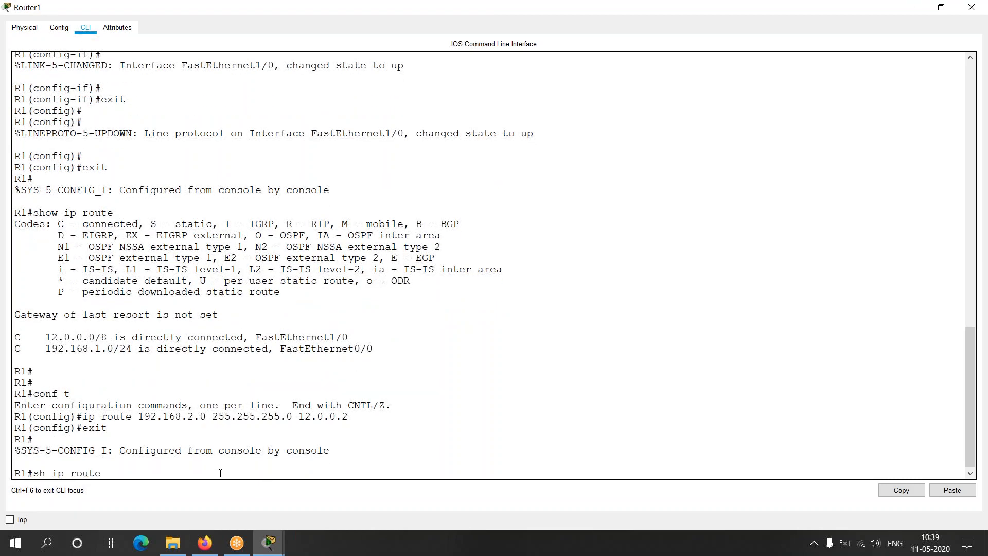
pyautogui.press('Return')
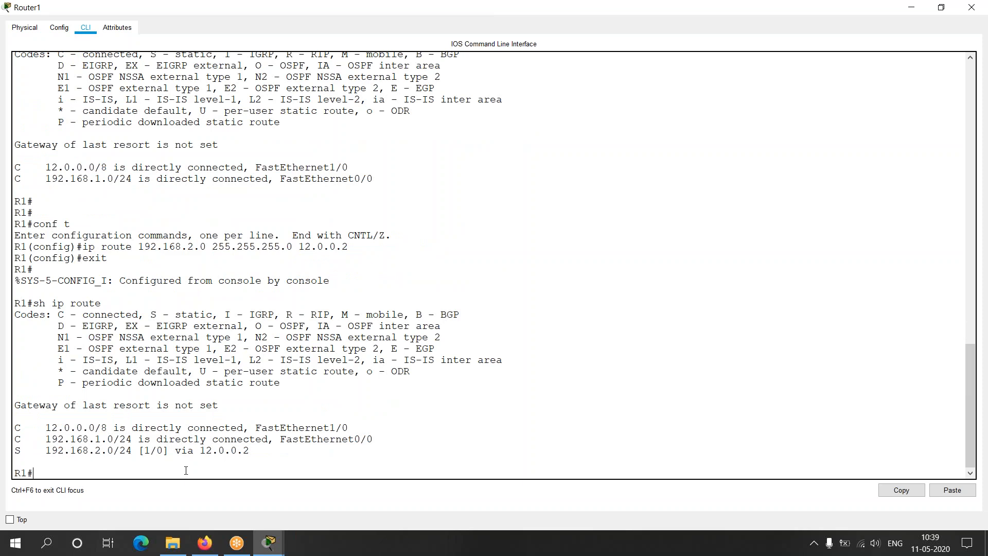
# Examine the static entry for 192.168.2.0/24 in Router1's routing table and return to the topology
pyautogui.doubleClick(18, 451)
pyautogui.moveTo(46, 451); pyautogui.dragTo(256, 451)
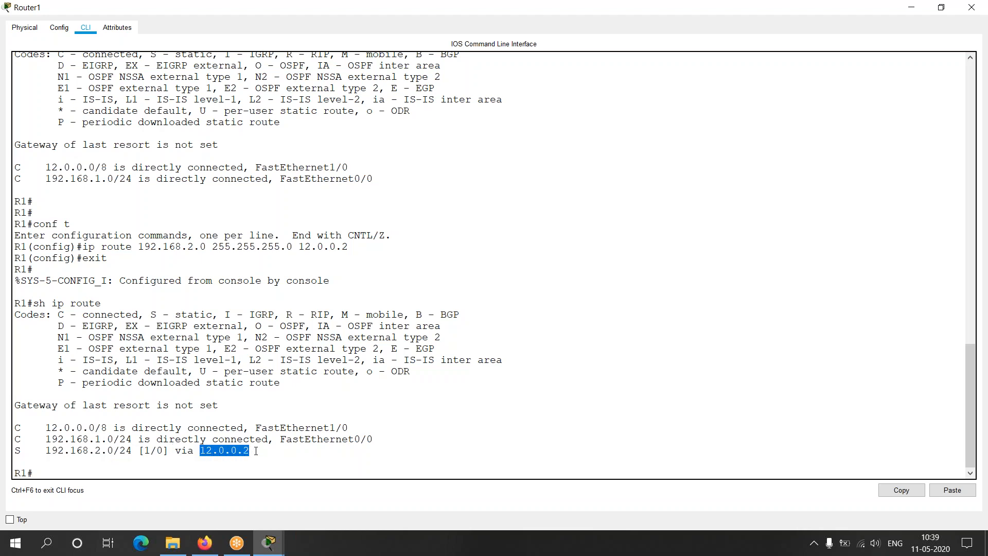
pyautogui.click(140, 469)
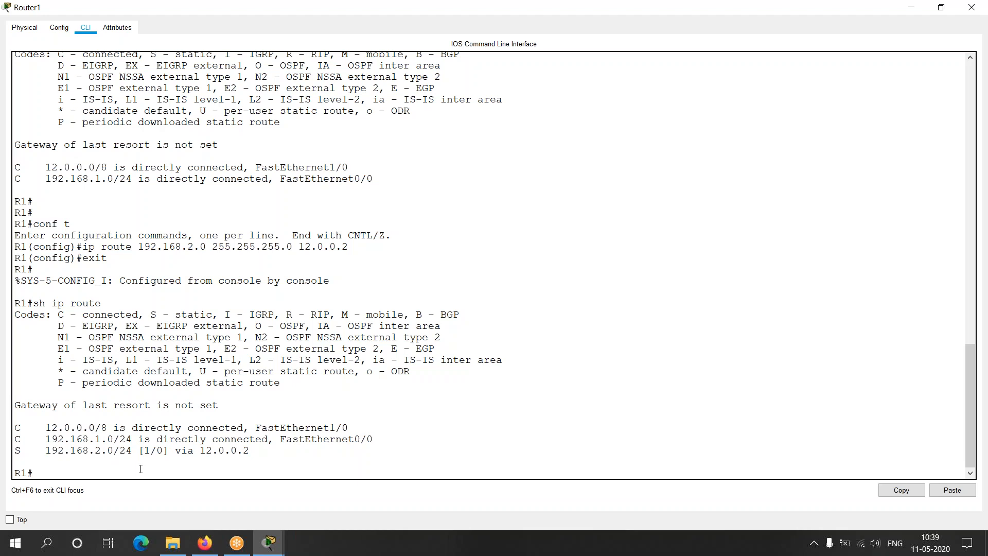
pyautogui.hotkey('alt', 'Tab')
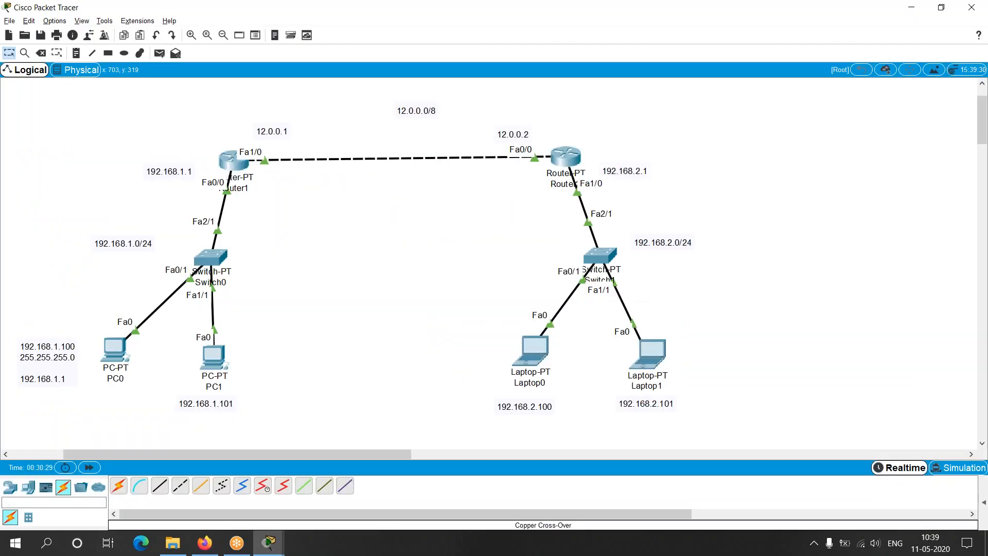
# Move the three network labels, PC0's address label and the 192.168.2.100 label slightly closer to their link and devices
pyautogui.moveTo(407, 112); pyautogui.dragTo(385, 121)
pyautogui.moveTo(110, 247); pyautogui.dragTo(124, 247)
pyautogui.click(477, 275)
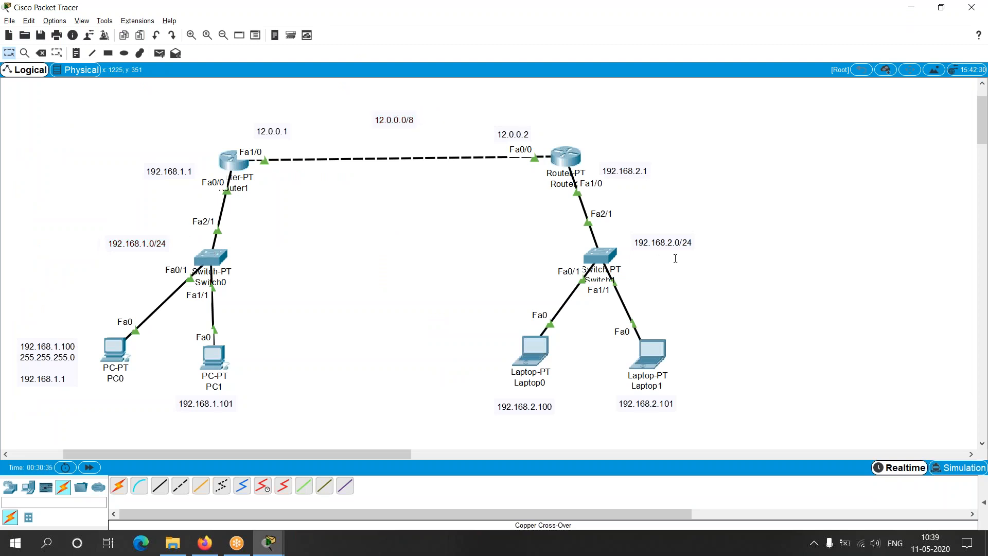
pyautogui.moveTo(664, 242); pyautogui.dragTo(658, 245)
pyautogui.click(379, 281)
pyautogui.moveTo(40, 364)
pyautogui.mouseDown()
pyautogui.moveTo(82, 361)
pyautogui.moveTo(57, 359)
pyautogui.mouseUp()
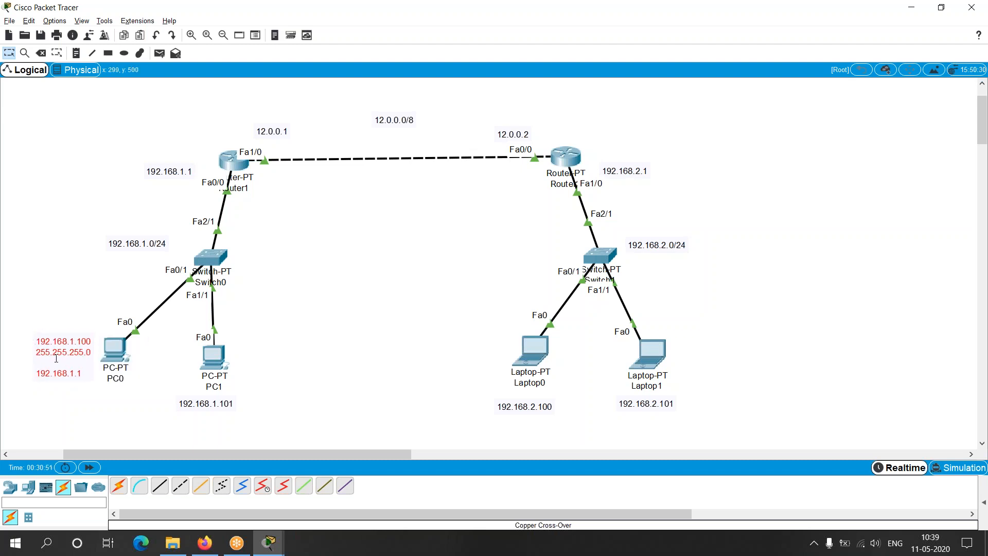
pyautogui.moveTo(525, 406); pyautogui.dragTo(523, 396)
pyautogui.click(482, 421)
# Move PC0's address label up beside Router1 and nudge the 192.168.2.100 label under Laptop0
pyautogui.moveTo(68, 364); pyautogui.dragTo(232, 152)
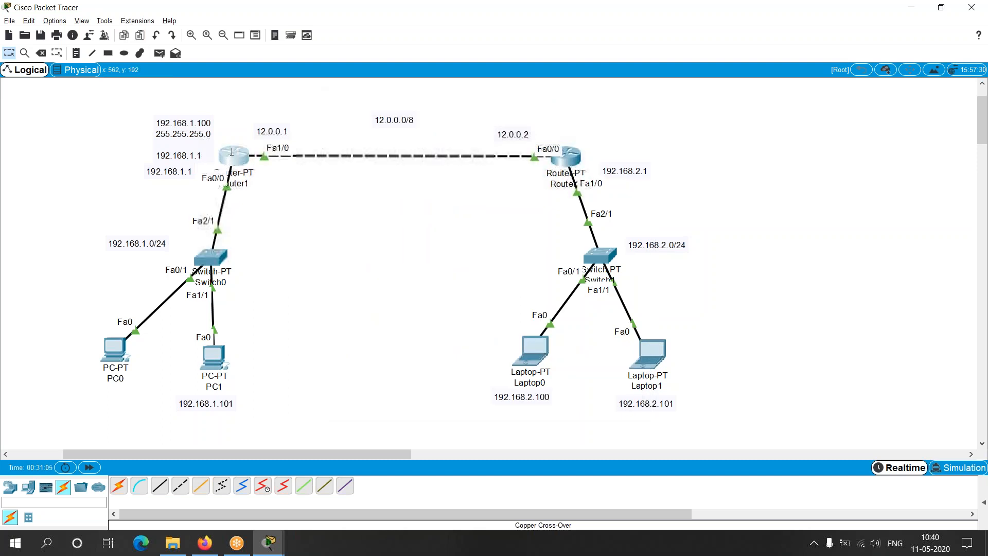
pyautogui.click(304, 240)
pyautogui.moveTo(530, 397); pyautogui.dragTo(535, 399)
pyautogui.click(326, 258)
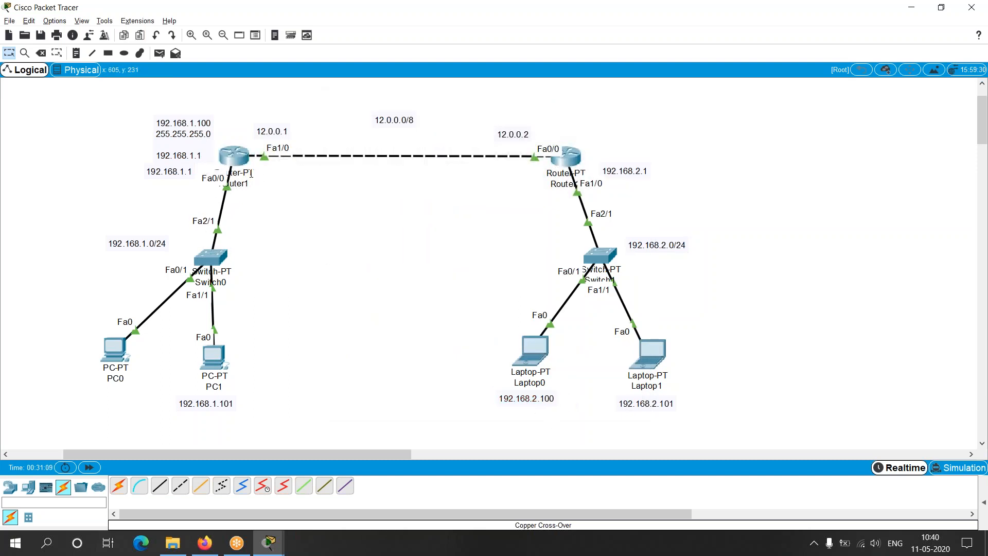
# Reopen Router1's command line at full size and examine its static route to 192.168.2.0/24
pyautogui.hotkey('alt', 'Tab')
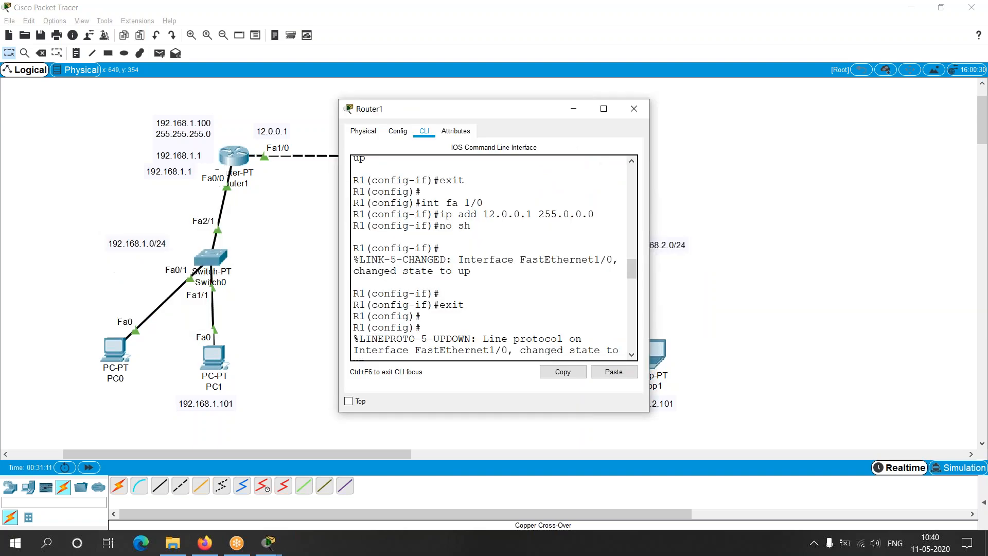
pyautogui.click(604, 114)
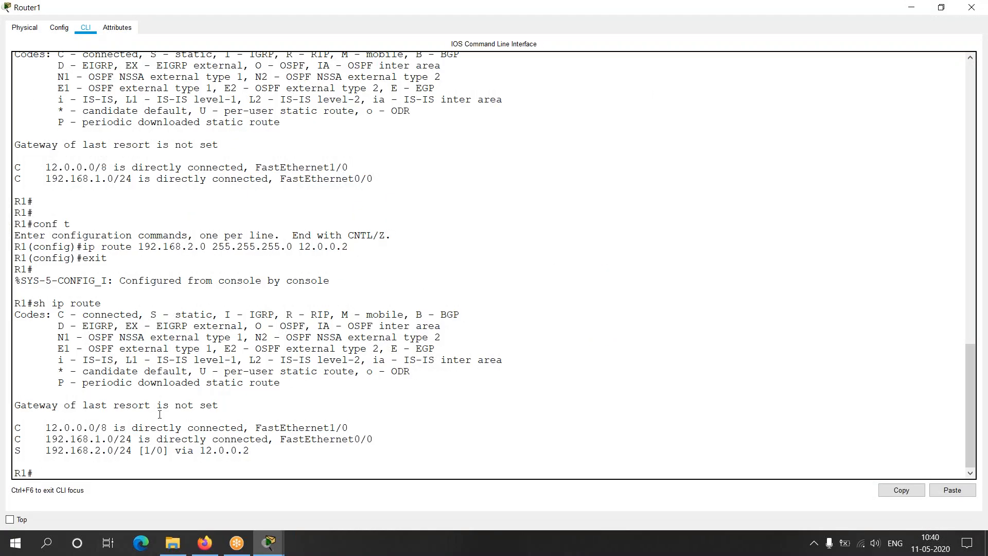
pyautogui.moveTo(18, 452); pyautogui.dragTo(250, 452)
pyautogui.click(151, 480)
pyautogui.tripleClick(197, 451)
pyautogui.click(221, 464)
pyautogui.hotkey('alt', 'Tab')
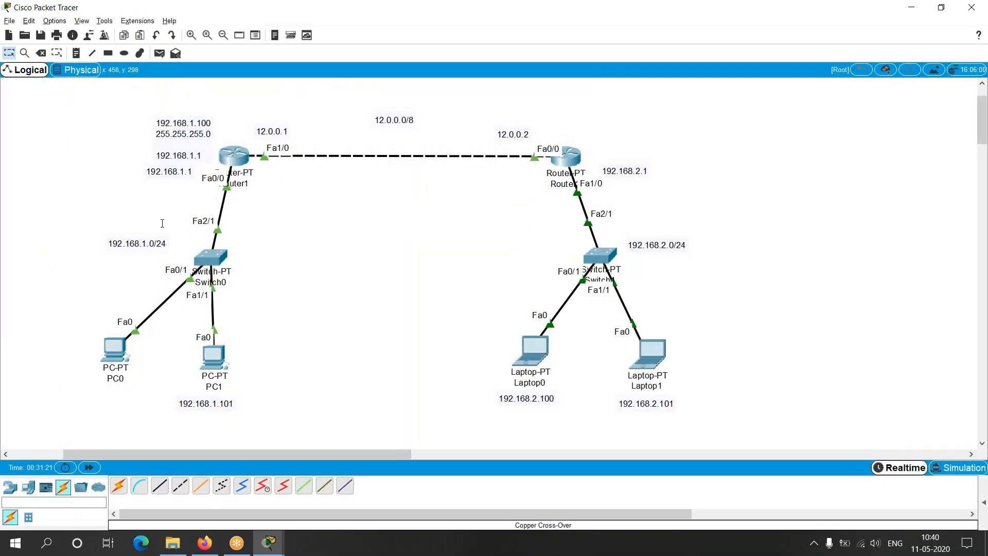
# Move PC0's address label from beside Router1 to just above Router2
pyautogui.click(177, 134)
pyautogui.moveTo(178, 133); pyautogui.dragTo(540, 101)
pyautogui.click(506, 232)
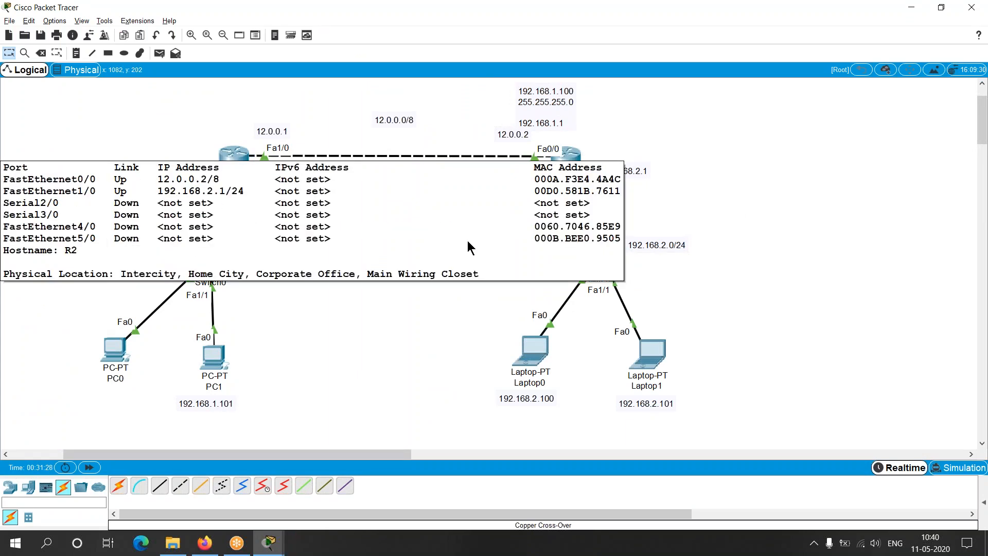
# Move PC0's address label from above Router2 to beside Laptop0, and nudge Laptop0 and its 192.168.2.100 label slightly
pyautogui.hotkey('alt', 'Tab')
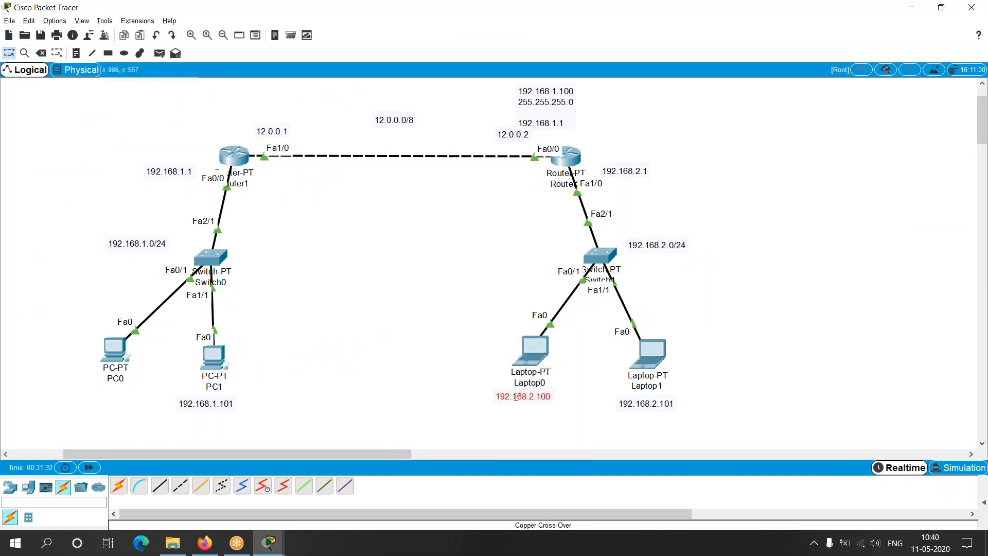
pyautogui.click(553, 195)
pyautogui.moveTo(550, 117); pyautogui.dragTo(464, 383)
pyautogui.click(438, 329)
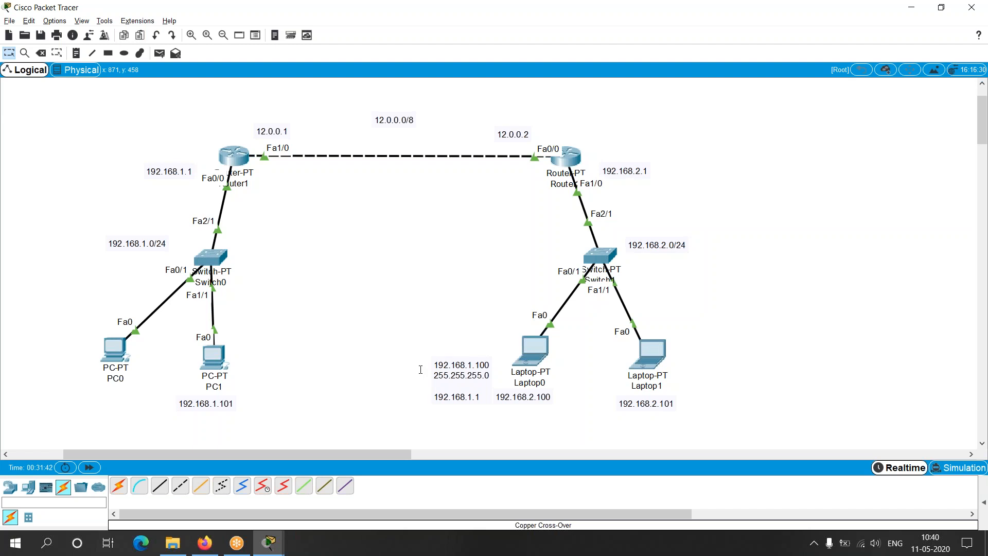
pyautogui.moveTo(528, 352)
pyautogui.mouseDown()
pyautogui.moveTo(517, 356)
pyautogui.moveTo(532, 348)
pyautogui.mouseUp()
pyautogui.moveTo(438, 369); pyautogui.dragTo(422, 331)
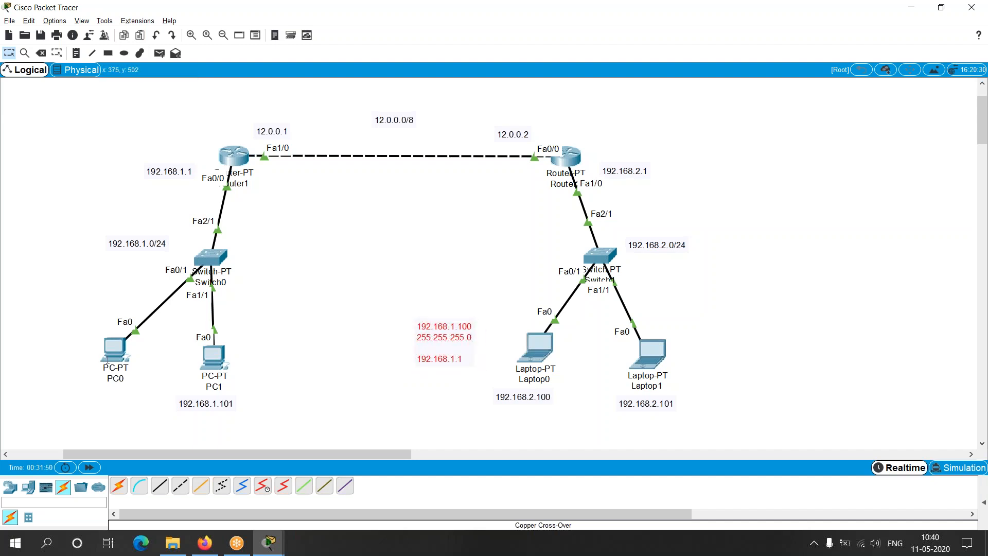
pyautogui.moveTo(527, 402); pyautogui.dragTo(527, 399)
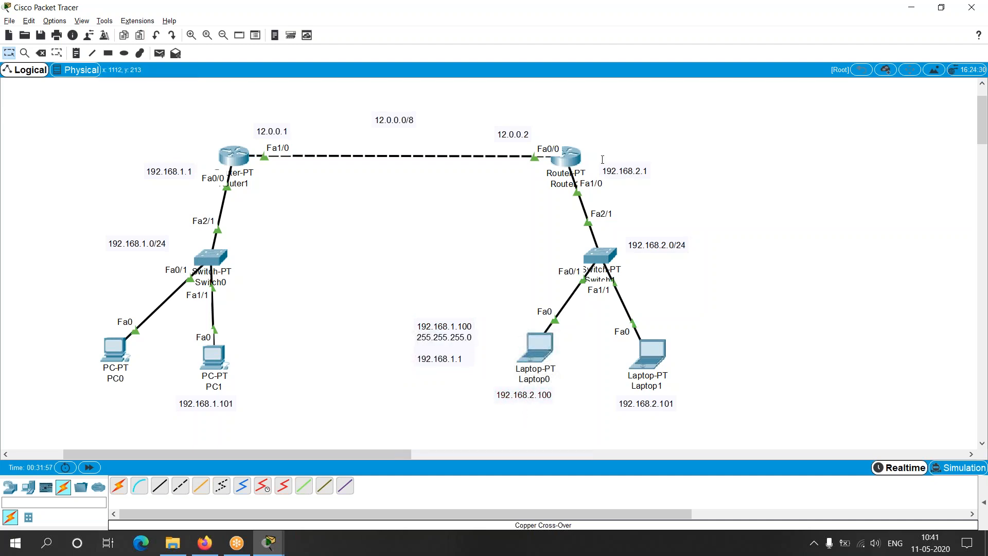
# Move PC0's address label back above Router2 and shift Router2's 192.168.2.1 label closer to the router
pyautogui.moveTo(456, 339); pyautogui.dragTo(635, 112)
pyautogui.moveTo(631, 167); pyautogui.dragTo(622, 166)
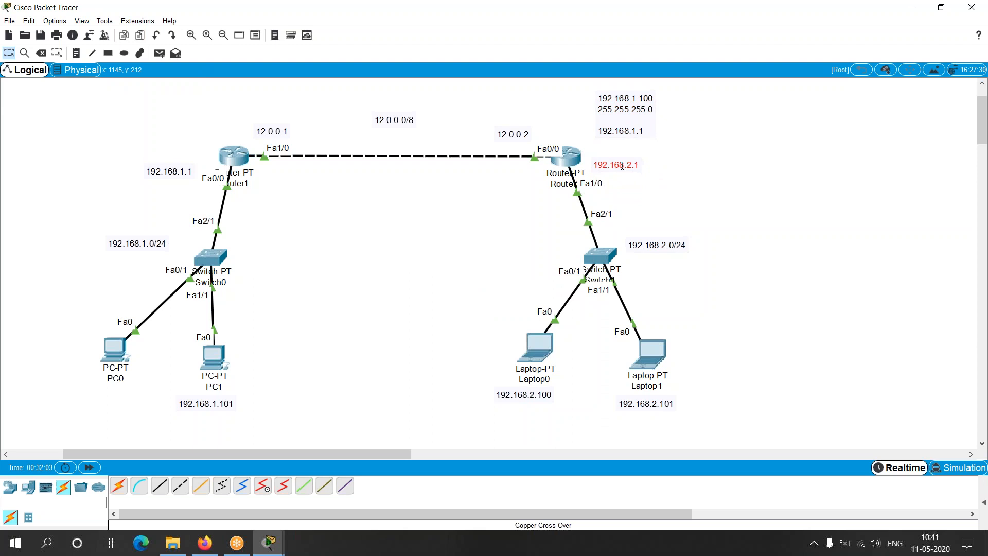
pyautogui.moveTo(637, 123)
pyautogui.mouseDown()
pyautogui.moveTo(595, 121)
pyautogui.moveTo(629, 117)
pyautogui.mouseUp()
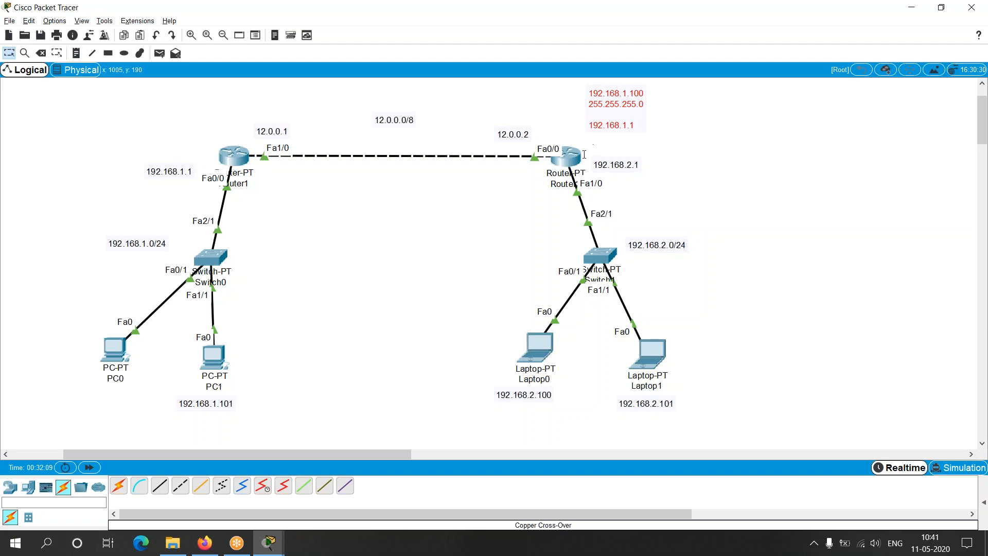
# Examine the connected routes in Router2's command line, and nudge Router2 slightly in the topology
pyautogui.click(566, 156)
pyautogui.click(604, 109)
pyautogui.click(312, 288)
pyautogui.moveTo(14, 439); pyautogui.dragTo(392, 463)
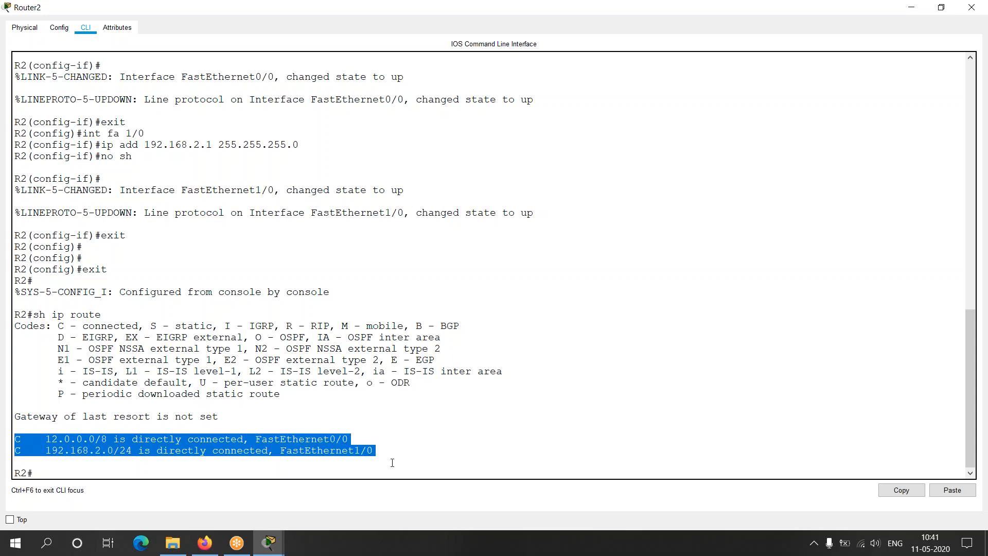
pyautogui.hotkey('alt', 'Tab')
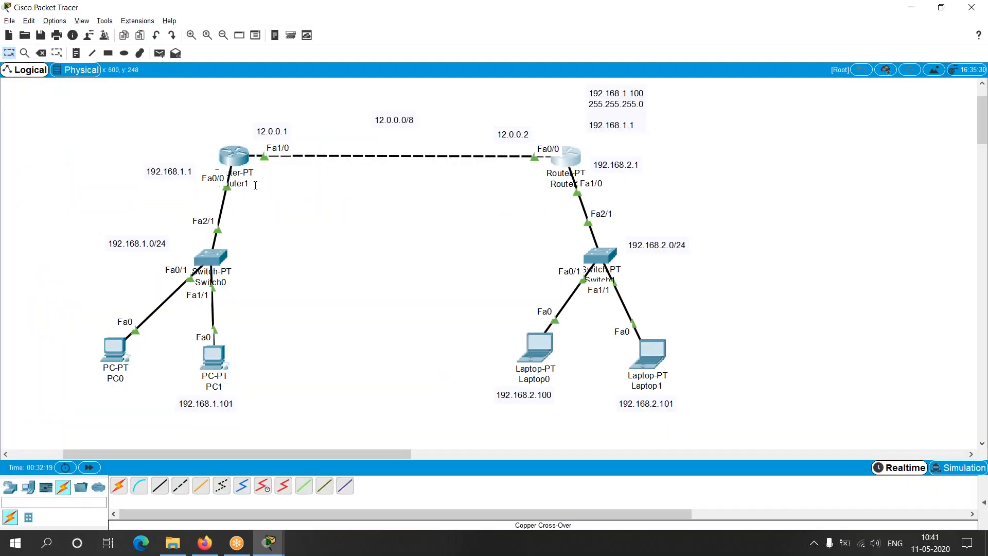
pyautogui.moveTo(628, 109)
pyautogui.mouseDown()
pyautogui.moveTo(661, 124)
pyautogui.moveTo(626, 110)
pyautogui.mouseUp()
pyautogui.moveTo(583, 161); pyautogui.dragTo(581, 161)
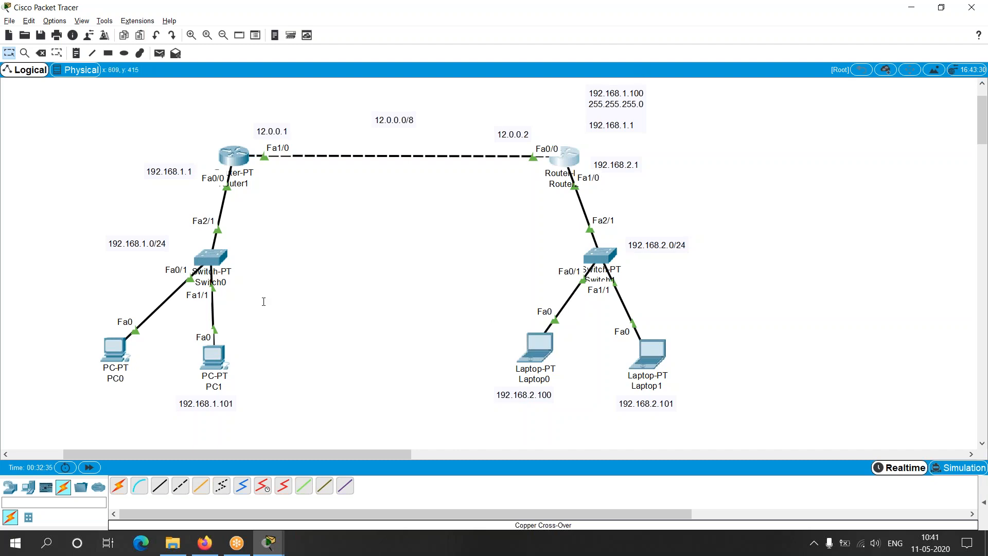
# Ping 192.168.2.100 from PC0's command prompt
pyautogui.click(114, 350)
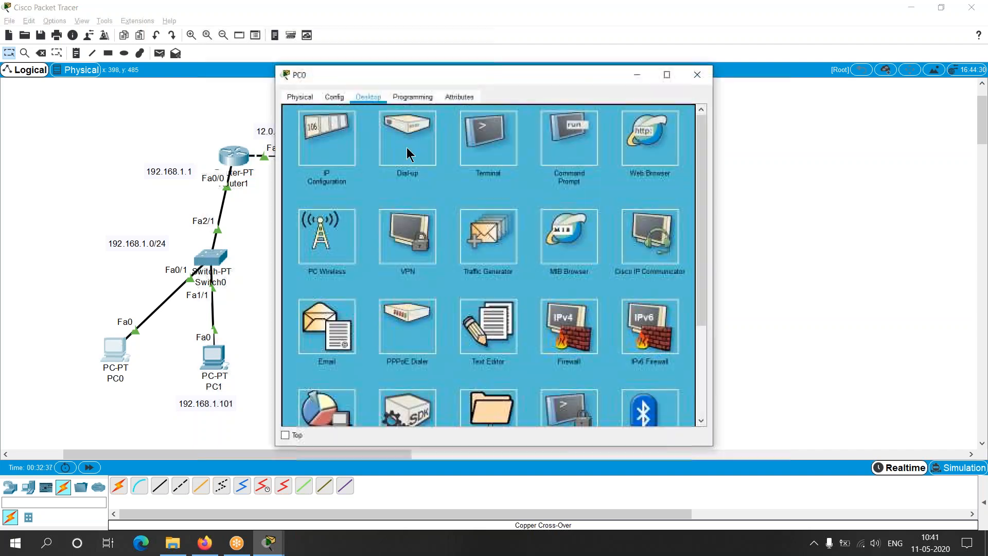
pyautogui.click(567, 136)
pyautogui.write('ping 192.168.2.100')
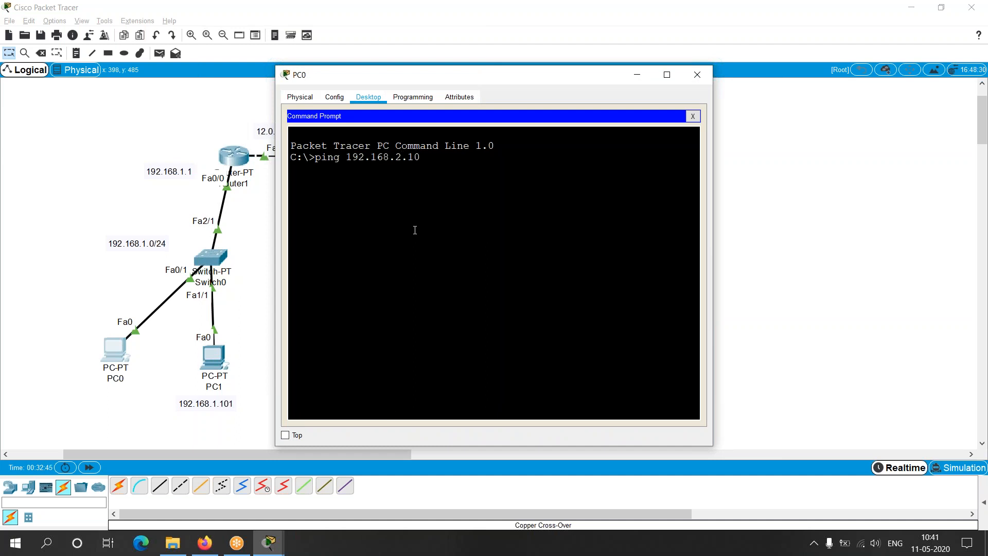
pyautogui.press('Return')
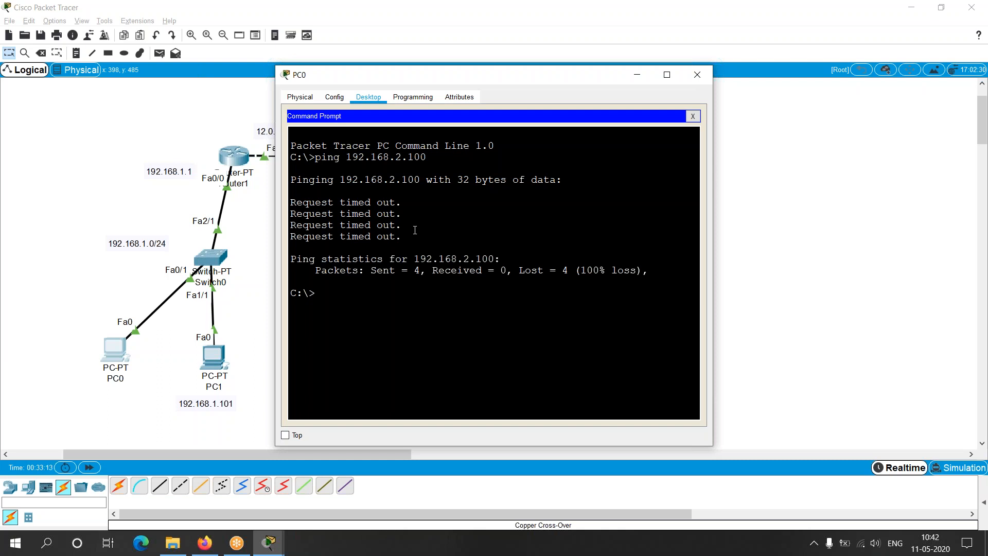
# Ping 5.5.5.5 from PC0, compare its replies with those of the 192.168.2.100 ping, and close PC0's window
pyautogui.write('ping 5.5.5.5')
pyautogui.press('Return')
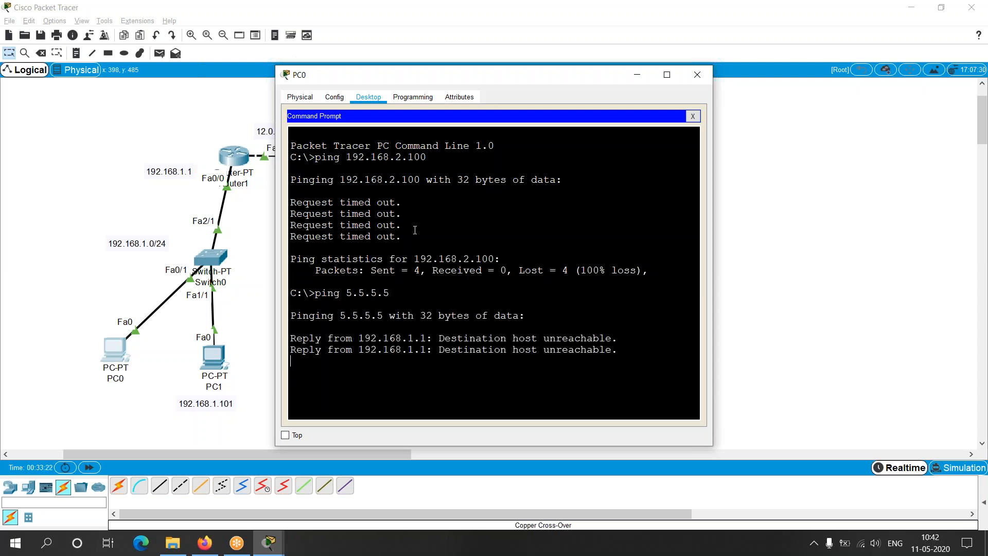
pyautogui.moveTo(439, 340); pyautogui.dragTo(613, 332)
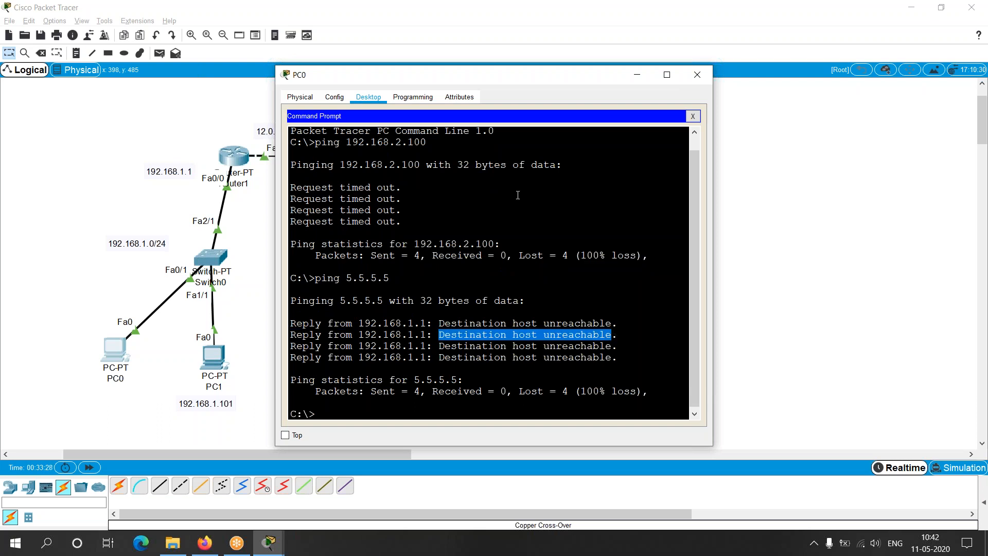
pyautogui.moveTo(290, 187); pyautogui.dragTo(395, 186)
pyautogui.moveTo(340, 165); pyautogui.dragTo(426, 165)
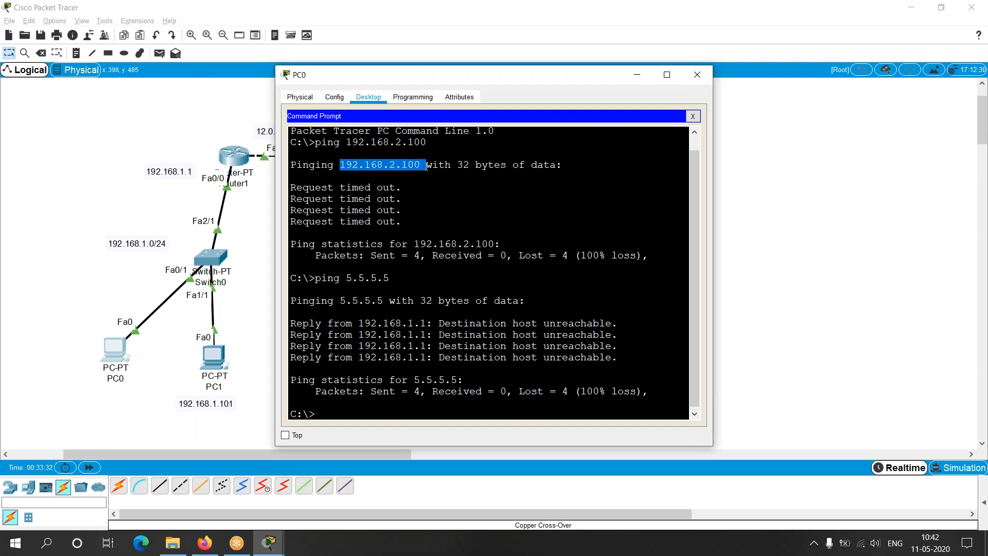
pyautogui.click(453, 217)
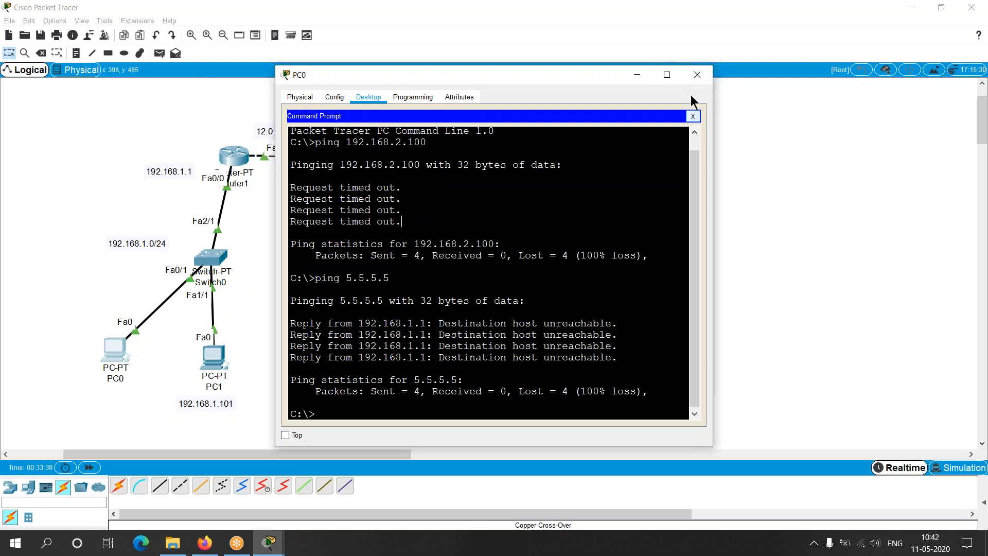
pyautogui.click(696, 75)
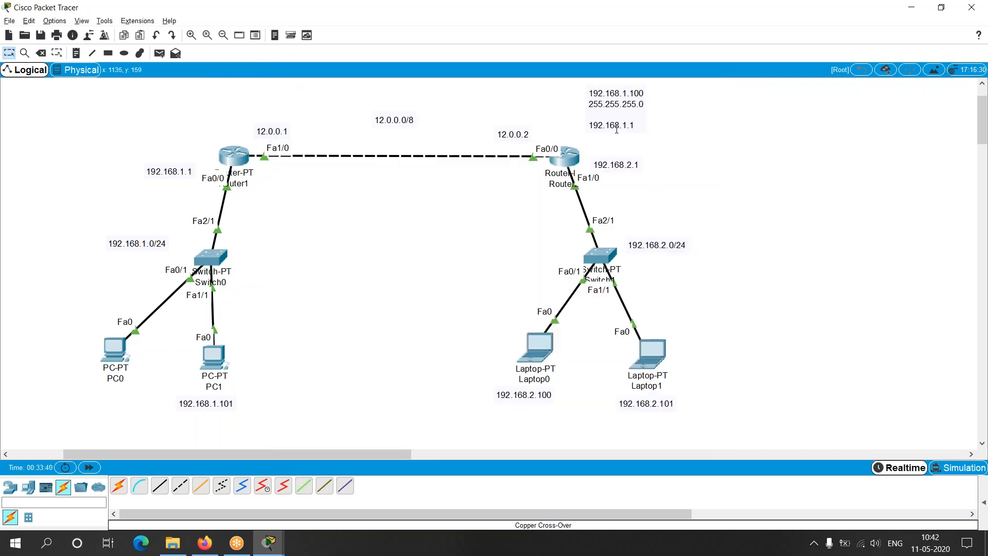
# Move PC0's address label back beside PC0, and nudge Router2 and the 192.168.1.0/24 label slightly down
pyautogui.moveTo(375, 181); pyautogui.dragTo(57, 373)
pyautogui.moveTo(573, 159); pyautogui.dragTo(573, 163)
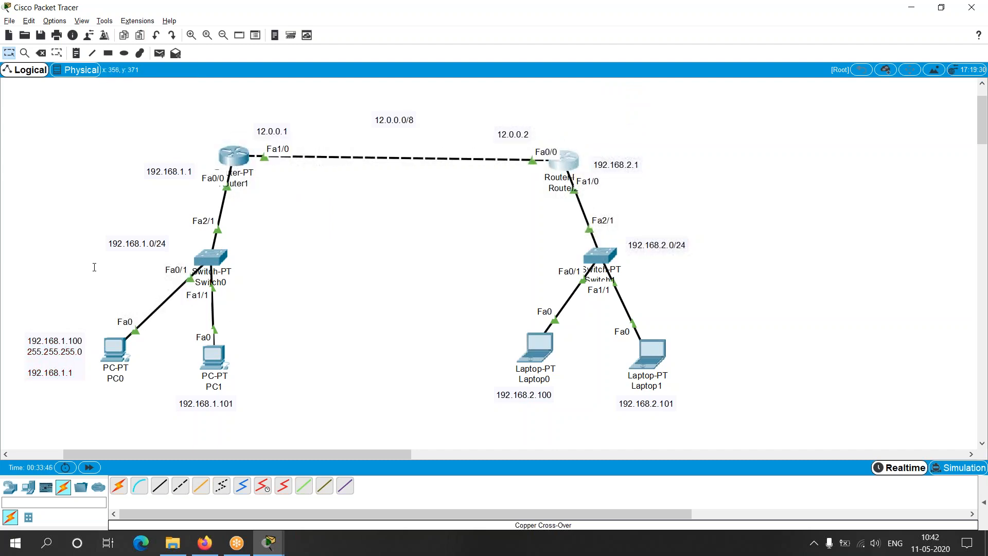
pyautogui.moveTo(142, 236); pyautogui.dragTo(141, 245)
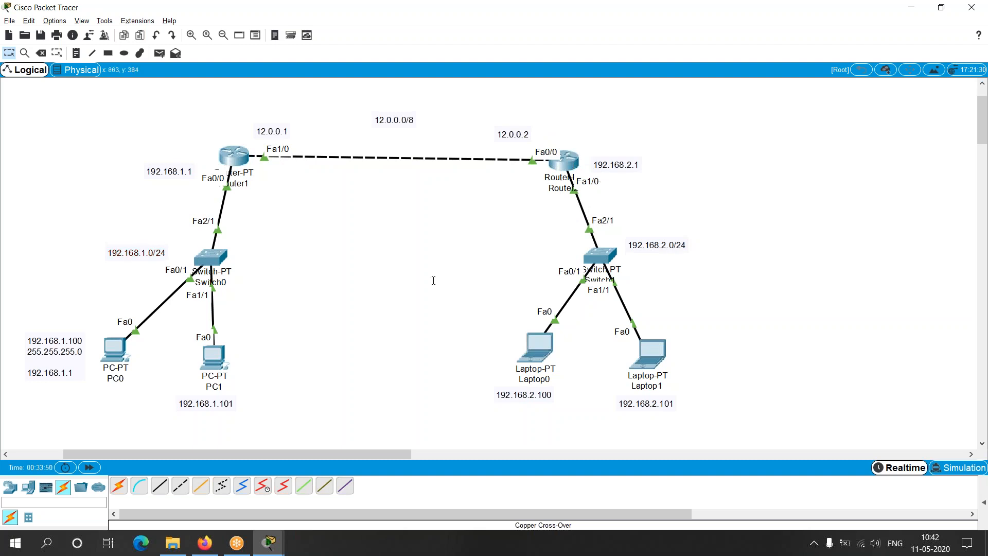
# Enter global configuration mode on Router2 and begin a static route to 192.168.1.0 with mask 255.255.255.0
pyautogui.hotkey('alt', 'Tab')
pyautogui.press('Return')
pyautogui.press('Return')
pyautogui.press('Return')
pyautogui.write('conf t')
pyautogui.press('Return')
pyautogui.write('ip route 192.168.1.')
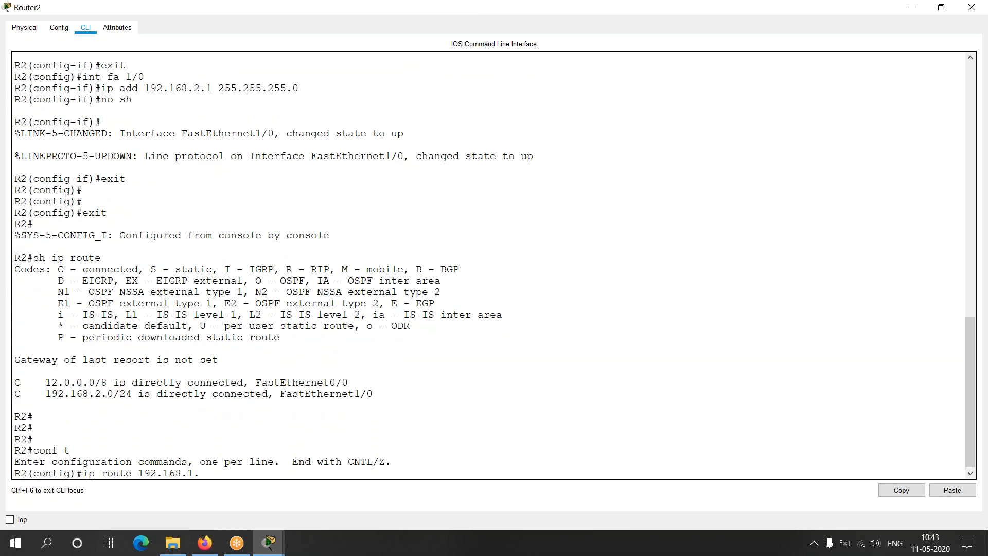
pyautogui.write('0 255.255.255.0')
# Nudge Router2 and its 12.0.0.2 label slightly up in the topology, and return to Router2's command line
pyautogui.hotkey('alt', 'Tab')
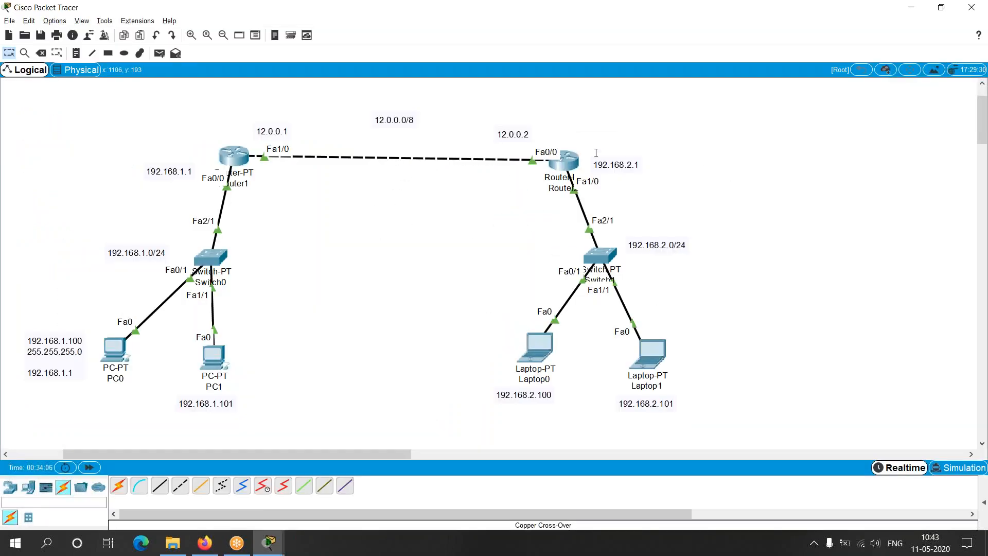
pyautogui.moveTo(570, 164)
pyautogui.mouseDown()
pyautogui.moveTo(566, 148)
pyautogui.moveTo(570, 161)
pyautogui.mouseUp()
pyautogui.click(522, 135)
pyautogui.moveTo(521, 136)
pyautogui.mouseDown()
pyautogui.moveTo(268, 142)
pyautogui.moveTo(182, 235)
pyautogui.moveTo(147, 253)
pyautogui.moveTo(191, 191)
pyautogui.moveTo(287, 130)
pyautogui.moveTo(594, 109)
pyautogui.moveTo(538, 140)
pyautogui.moveTo(522, 132)
pyautogui.mouseUp()
pyautogui.click(312, 128)
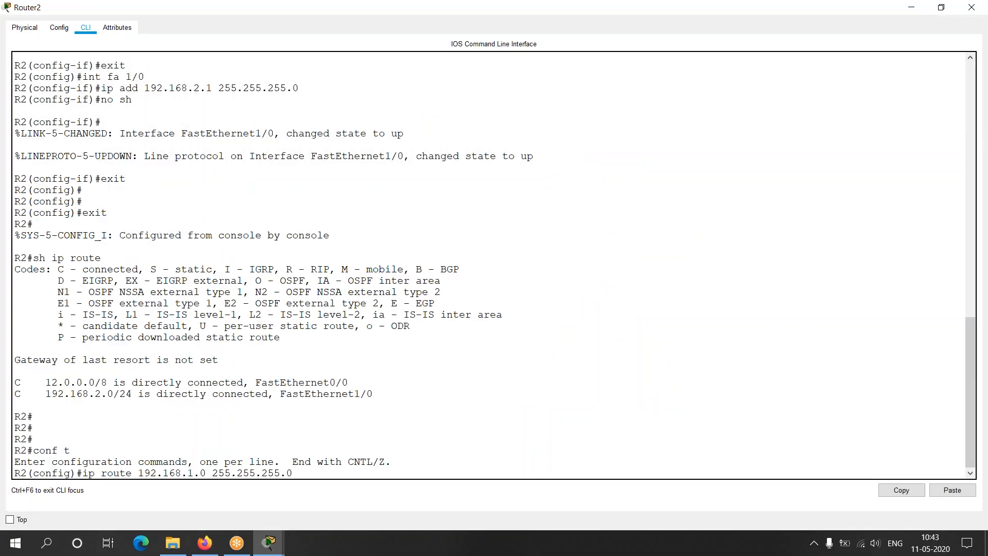
# Complete Router2's static route with next hop 12.0.0.1 and exit configuration mode
pyautogui.write('12.0.0.1')
pyautogui.press('Return')
pyautogui.write('e')
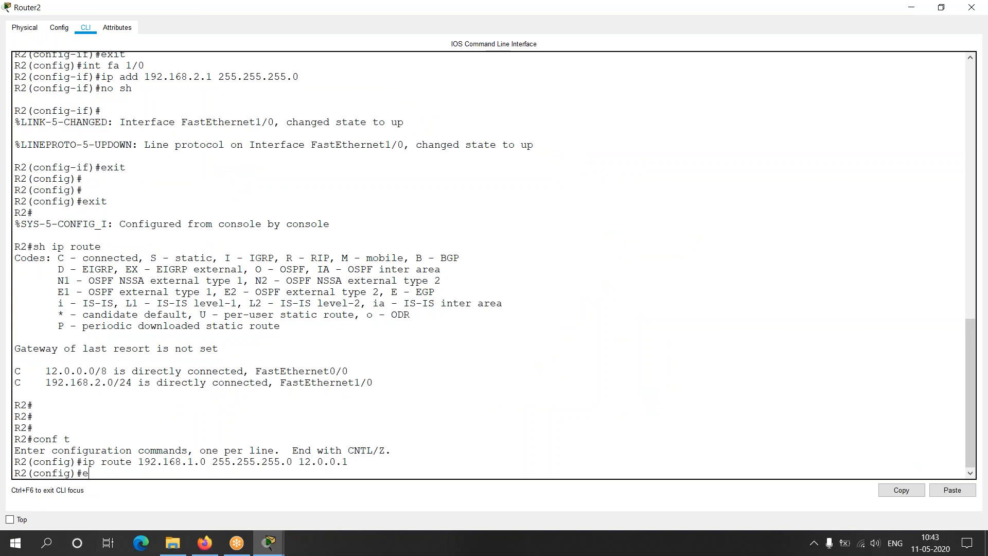
pyautogui.write('it')
pyautogui.press('BackSpace')
pyautogui.write('exit')
pyautogui.press('Return')
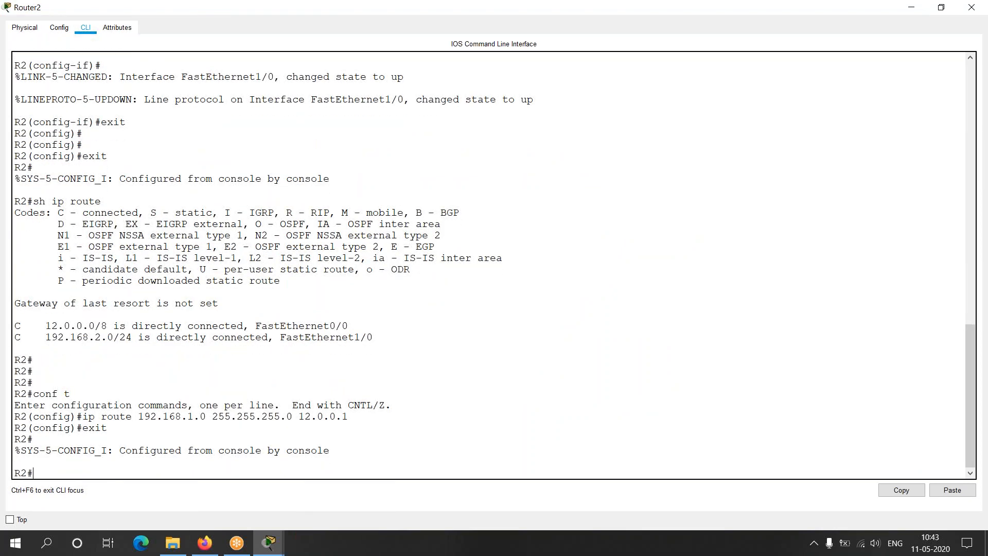
# Display Router2's routing table with sh ip route, examine its entries, and return to the topology
pyautogui.moveTo(15, 326); pyautogui.dragTo(212, 338)
pyautogui.click(91, 476)
pyautogui.write('sh ip route')
pyautogui.press('Return')
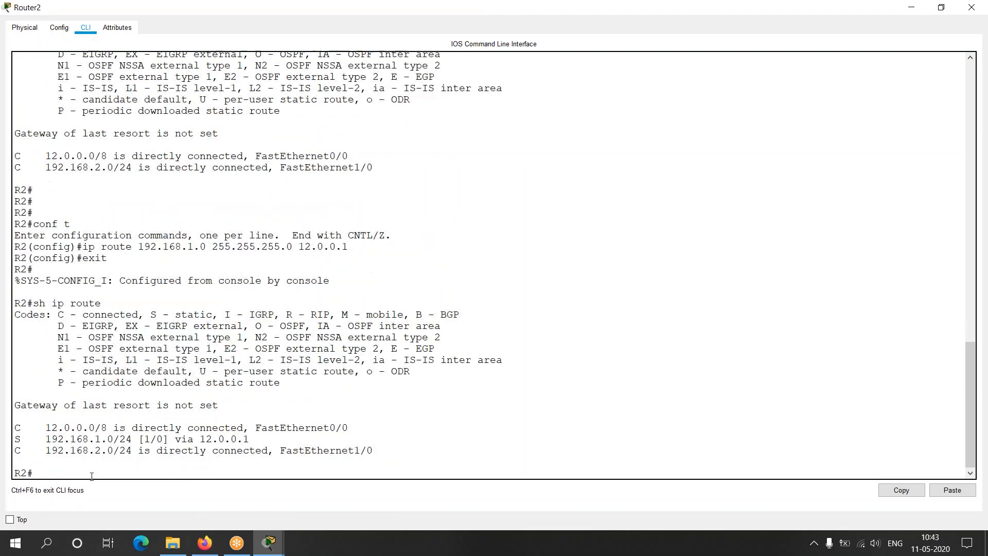
pyautogui.moveTo(351, 428); pyautogui.dragTo(298, 431)
pyautogui.click(272, 450)
pyautogui.hotkey('alt', 'Tab')
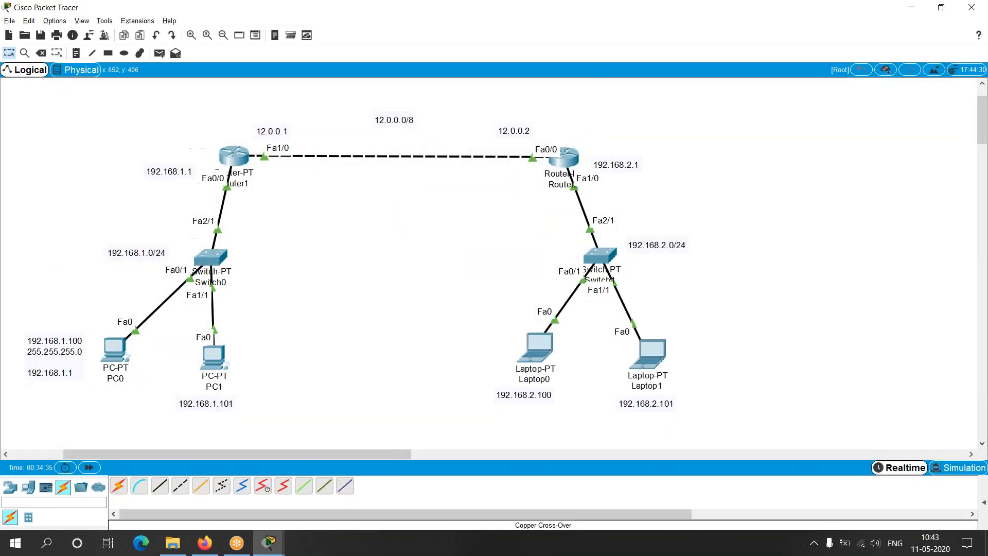
# Ping 192.168.2.100 again from PC0's command prompt at full size, and return to the topology
pyautogui.click(110, 352)
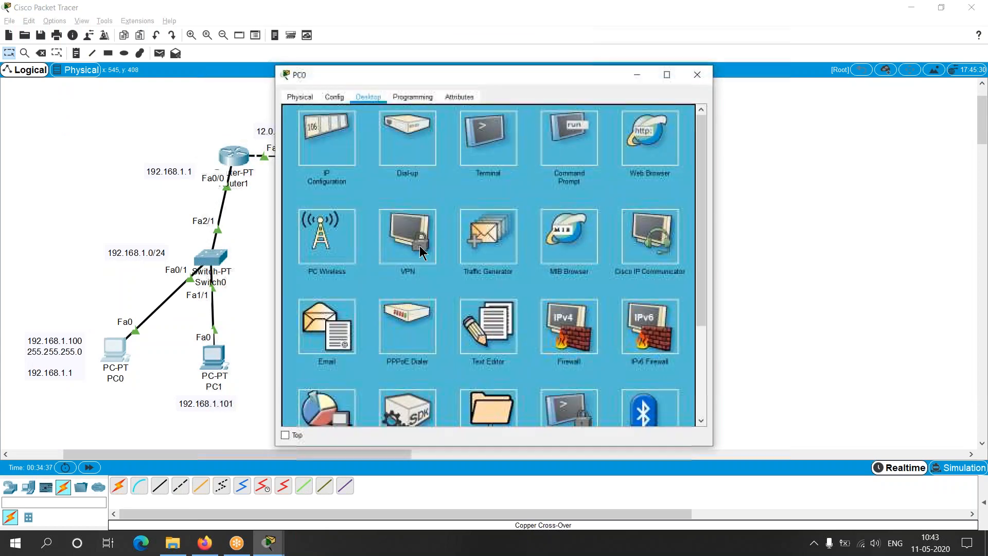
pyautogui.click(550, 160)
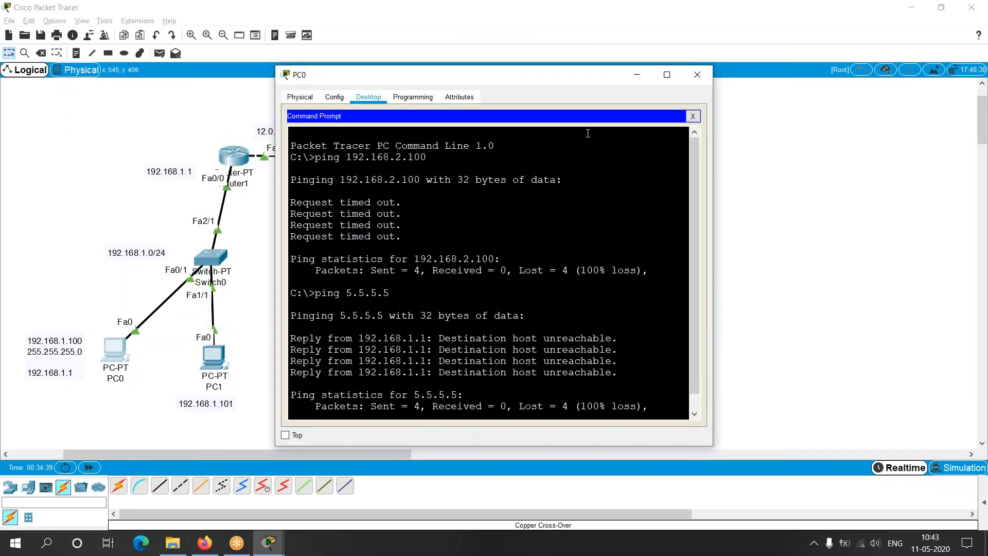
pyautogui.click(666, 74)
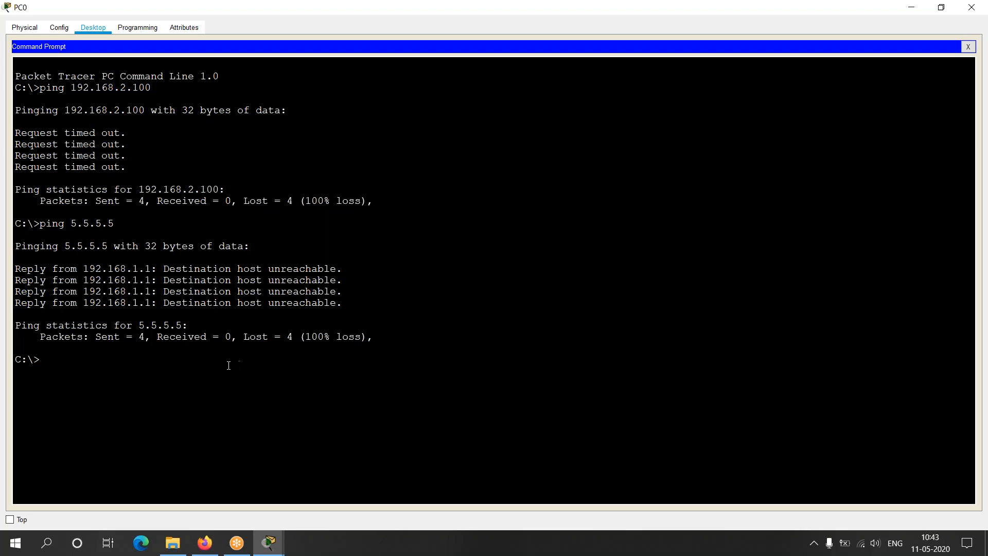
pyautogui.press('Up')
pyautogui.press('Up')
pyautogui.press('Return')
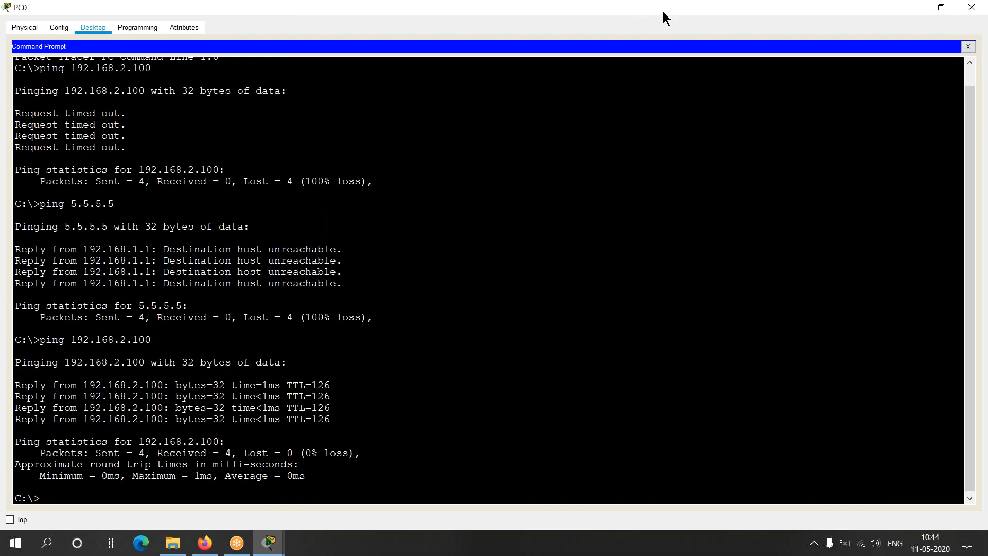
pyautogui.moveTo(662, 12); pyautogui.dragTo(422, 118)
pyautogui.click(559, 117)
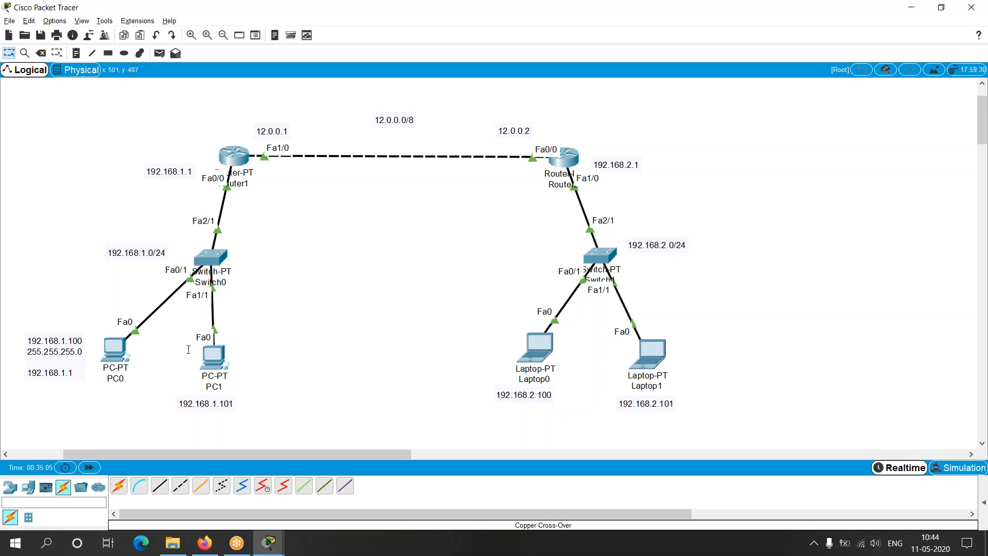
# Nudge the 12.0.0.0/8, 12.0.0.1 and 192.168.2.0/24 labels and PC0's address label slightly in the topology
pyautogui.moveTo(384, 116); pyautogui.dragTo(398, 115)
pyautogui.moveTo(66, 355)
pyautogui.mouseDown()
pyautogui.moveTo(235, 291)
pyautogui.moveTo(546, 310)
pyautogui.moveTo(504, 366)
pyautogui.moveTo(527, 221)
pyautogui.moveTo(218, 199)
pyautogui.moveTo(64, 352)
pyautogui.mouseUp()
pyautogui.moveTo(283, 126); pyautogui.dragTo(290, 125)
pyautogui.moveTo(410, 118); pyautogui.dragTo(404, 112)
pyautogui.moveTo(655, 245); pyautogui.dragTo(656, 240)
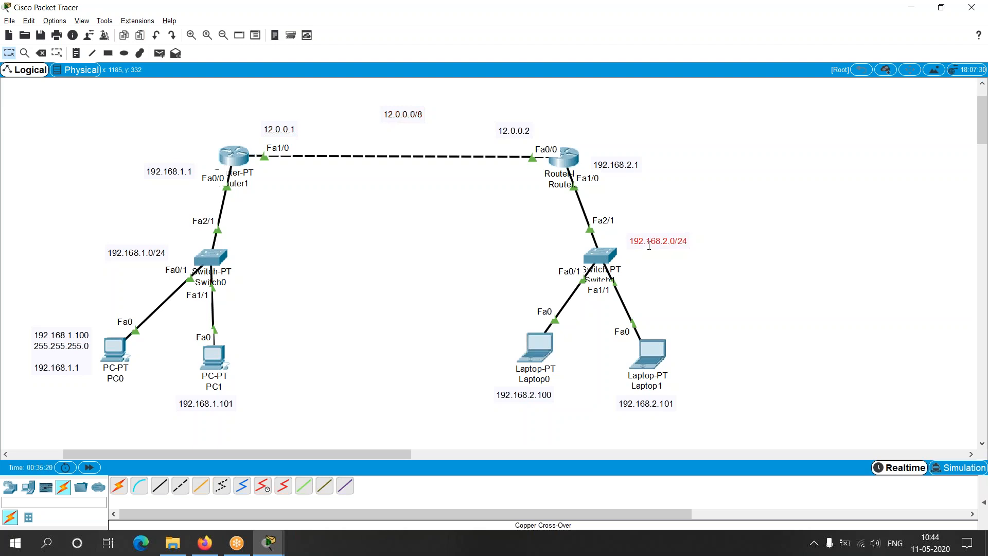
pyautogui.moveTo(48, 350); pyautogui.dragTo(40, 362)
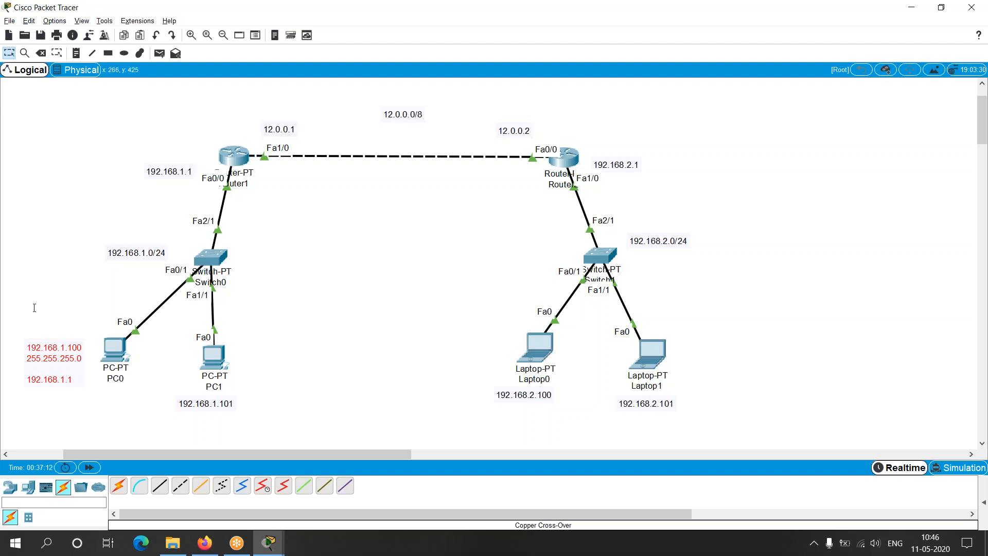
pyautogui.click(286, 319)
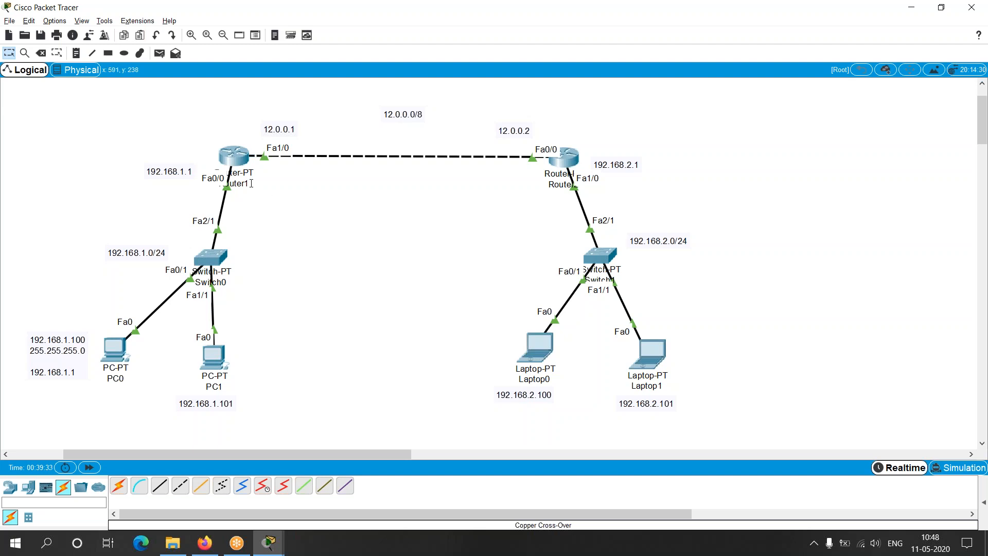
# Add a note reading "L 1", "1.1.1.1" and "1.0.0.0/8" on separate lines and position it just above Router1
pyautogui.moveTo(251, 183)
pyautogui.click(77, 53)
pyautogui.click(175, 116)
pyautogui.write('1.1.1.1')
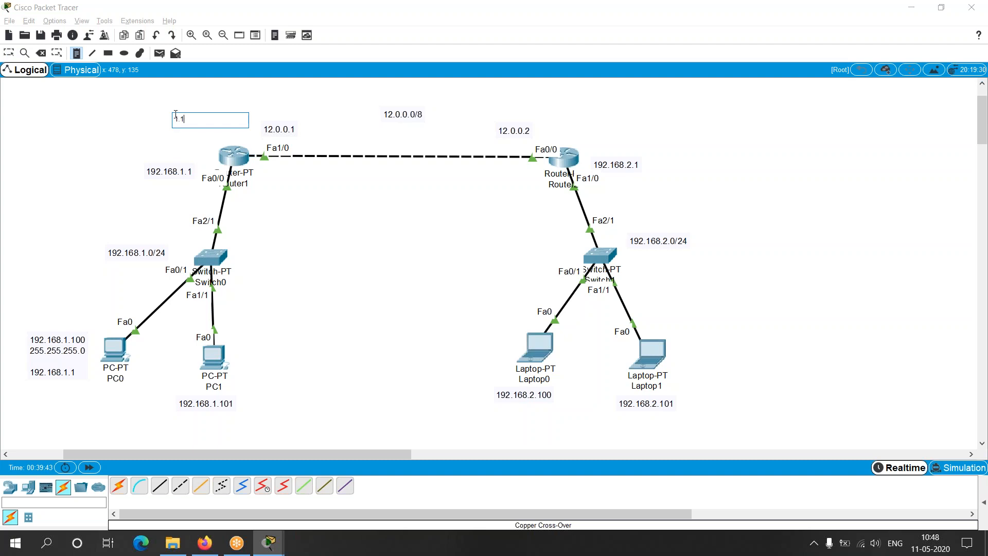
pyautogui.press('Return')
pyautogui.press('Return')
pyautogui.write('1')
pyautogui.press('Return')
pyautogui.write('1.0.0.0')
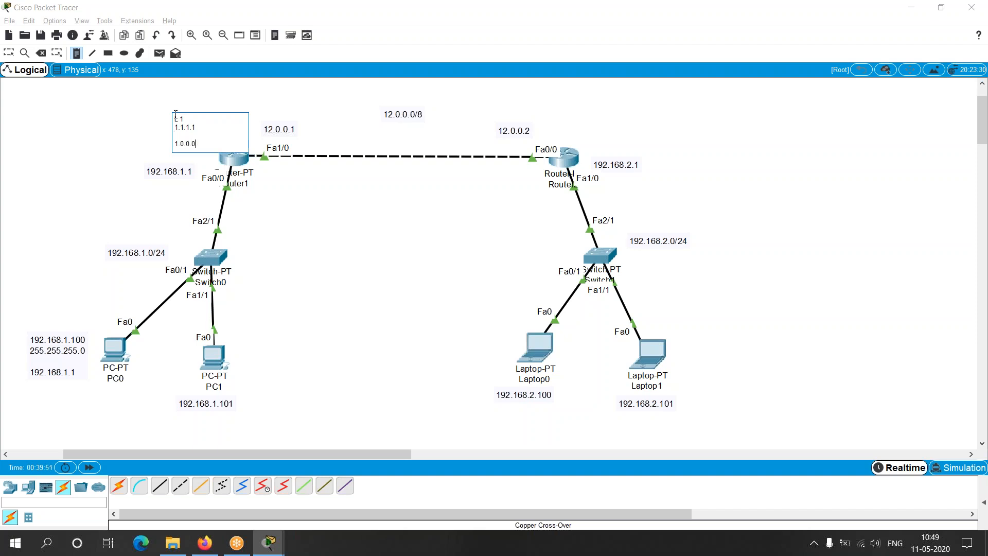
pyautogui.write('/8')
pyautogui.press('Escape')
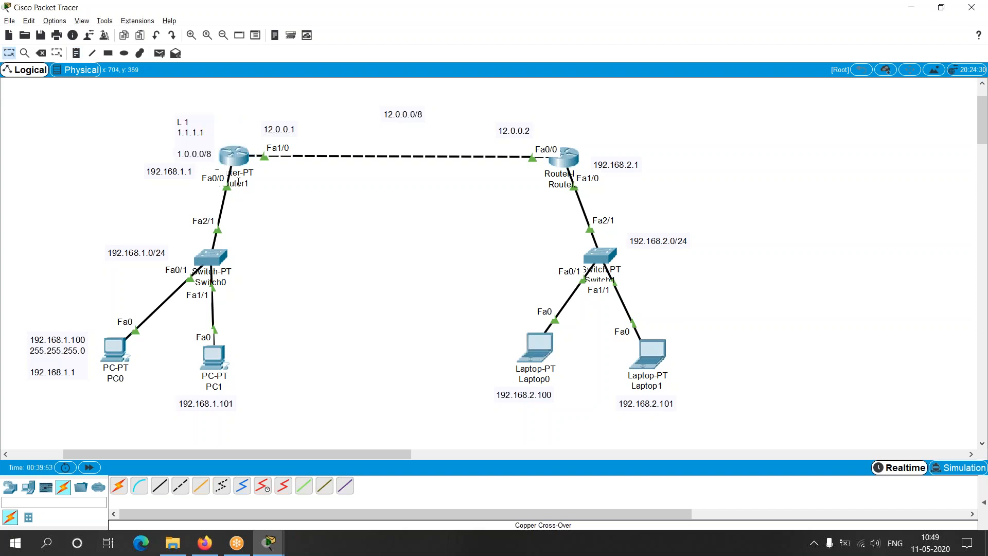
pyautogui.moveTo(198, 128)
pyautogui.mouseDown()
pyautogui.moveTo(204, 115)
pyautogui.moveTo(191, 119)
pyautogui.mouseUp()
pyautogui.click(280, 219)
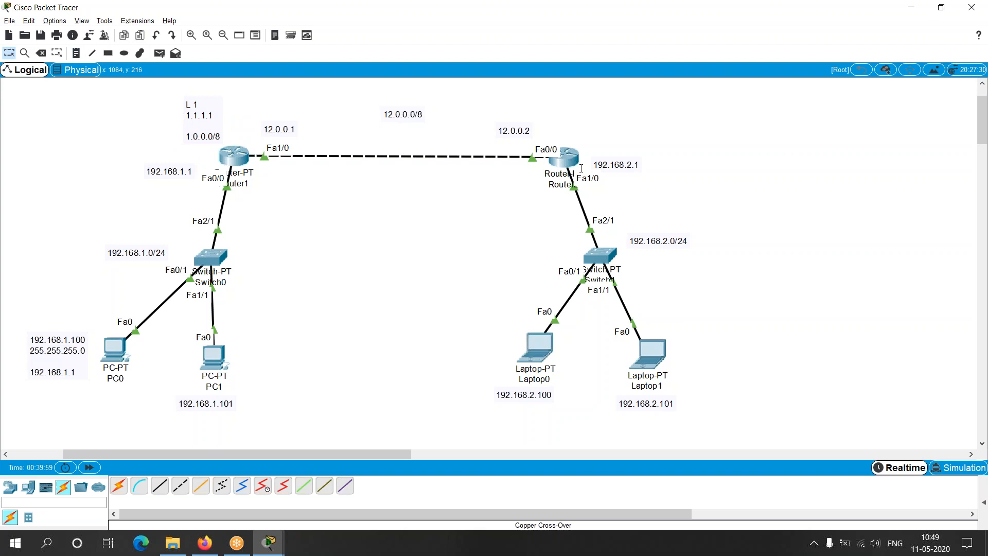
# Nudge the two routers slightly toward each other and shift the 192.168.1.0/24 label closer to Switch0
pyautogui.moveTo(575, 159)
pyautogui.mouseDown()
pyautogui.moveTo(572, 146)
pyautogui.moveTo(572, 158)
pyautogui.mouseUp()
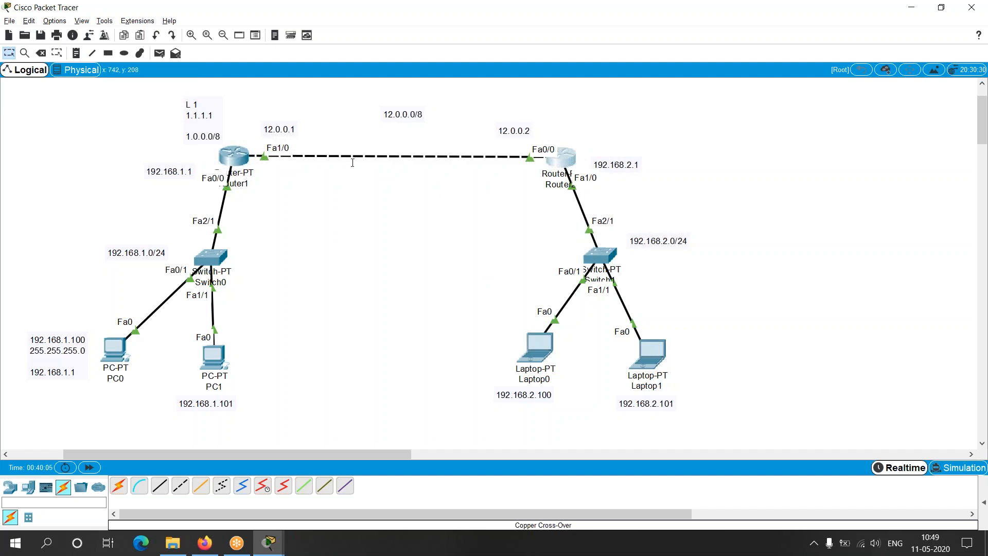
pyautogui.moveTo(232, 149); pyautogui.dragTo(235, 151)
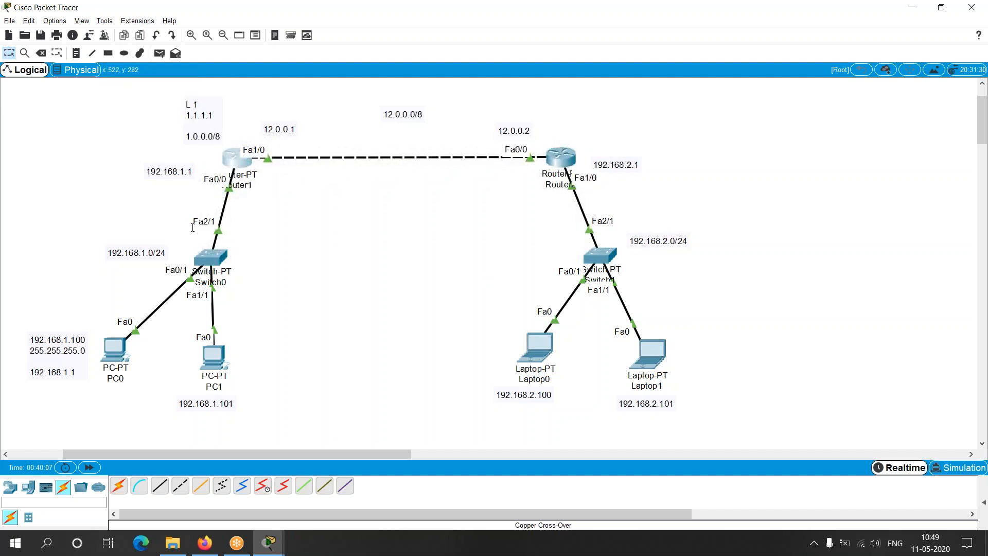
pyautogui.moveTo(129, 260)
pyautogui.mouseDown()
pyautogui.moveTo(131, 231)
pyautogui.moveTo(130, 249)
pyautogui.mouseUp()
pyautogui.click(308, 352)
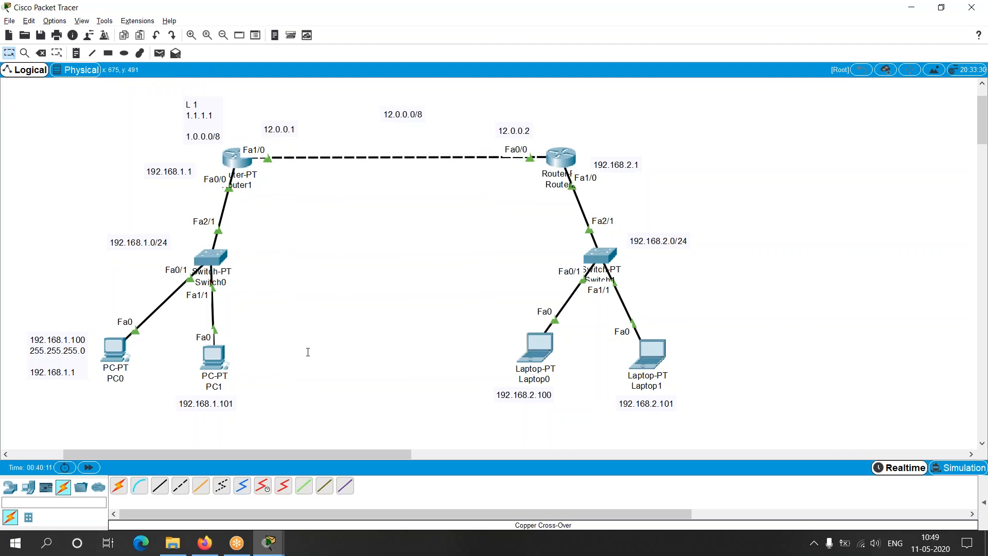
pyautogui.moveTo(133, 239); pyautogui.dragTo(145, 240)
pyautogui.click(278, 270)
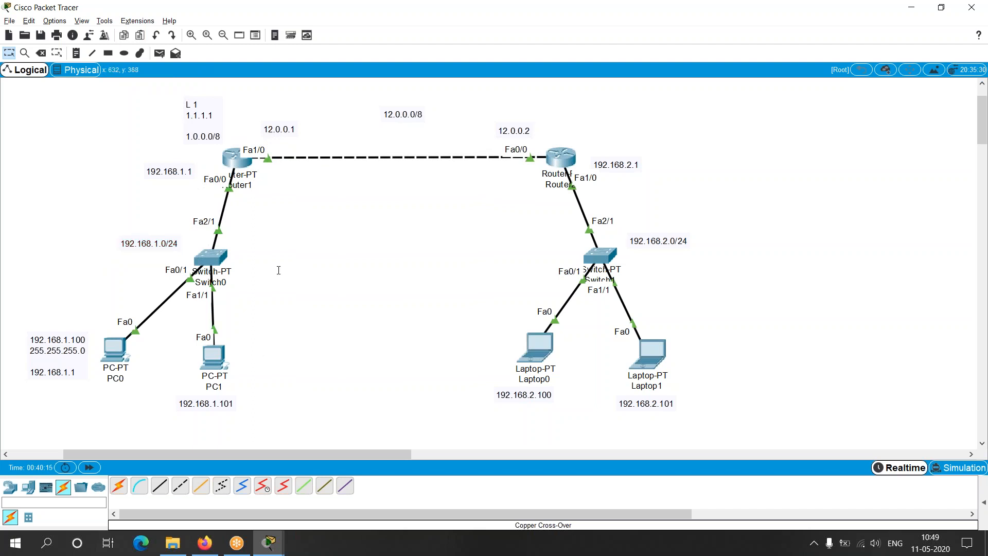
# Adjust the position of the L 1 loopback note above Router1 and nudge both routers slightly
pyautogui.moveTo(216, 136); pyautogui.dragTo(192, 131)
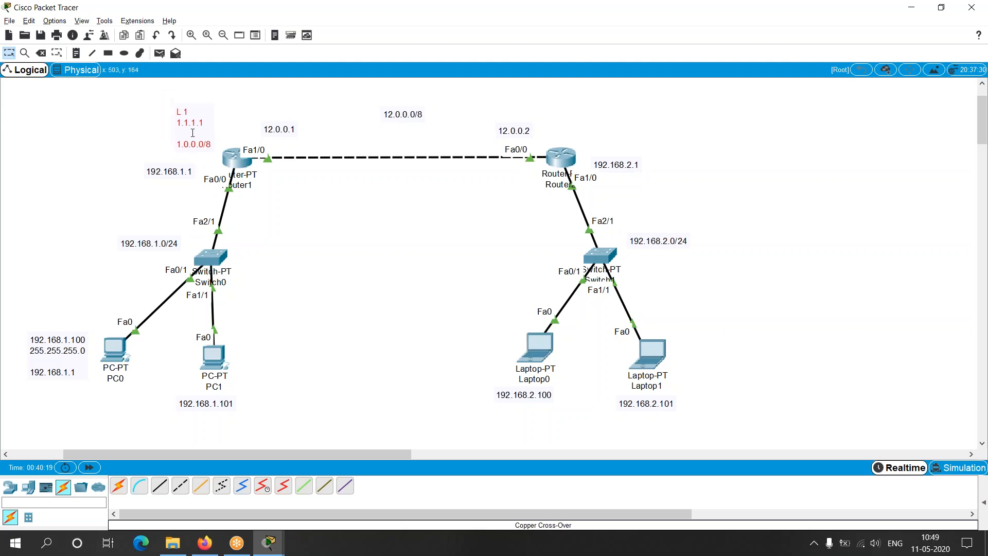
pyautogui.click(555, 154)
pyautogui.moveTo(556, 153); pyautogui.dragTo(558, 153)
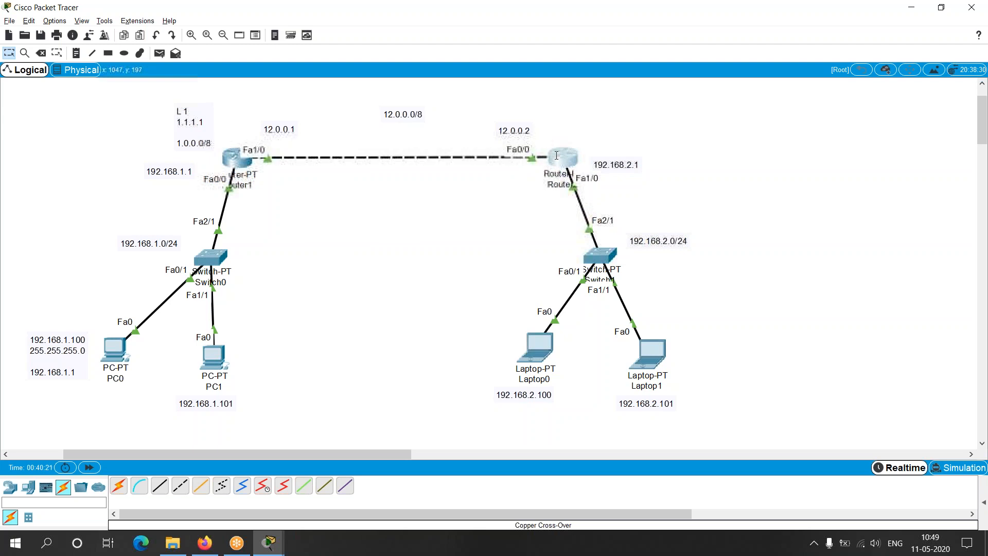
pyautogui.click(510, 196)
pyautogui.moveTo(242, 160); pyautogui.dragTo(241, 163)
pyautogui.click(185, 121)
pyautogui.moveTo(185, 122)
pyautogui.mouseDown()
pyautogui.moveTo(163, 128)
pyautogui.moveTo(182, 117)
pyautogui.mouseUp()
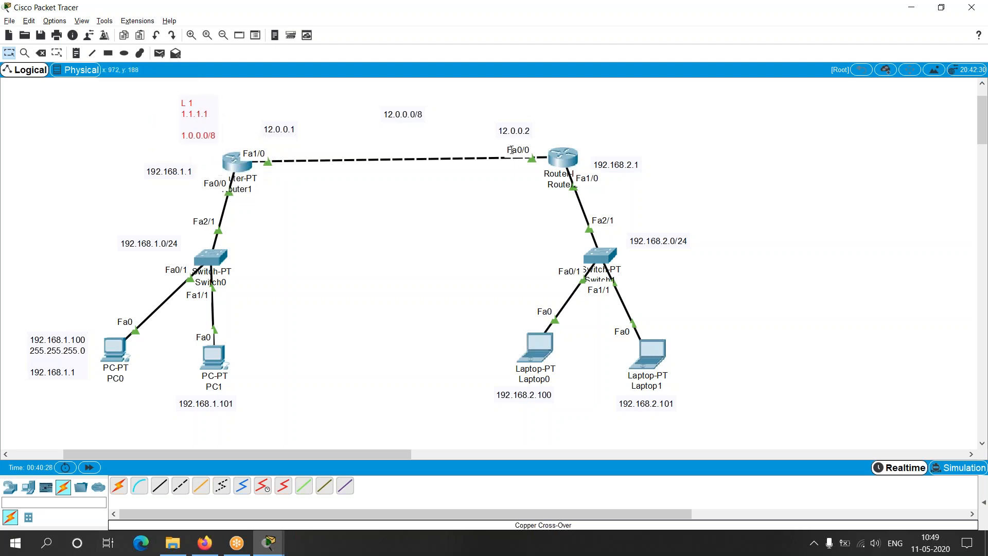
# Lower Router2 slightly and move the 12.0.0.2 label closer to it, above its Fa0/0 port
pyautogui.moveTo(559, 155); pyautogui.dragTo(561, 159)
pyautogui.moveTo(513, 131); pyautogui.dragTo(547, 138)
pyautogui.click(348, 177)
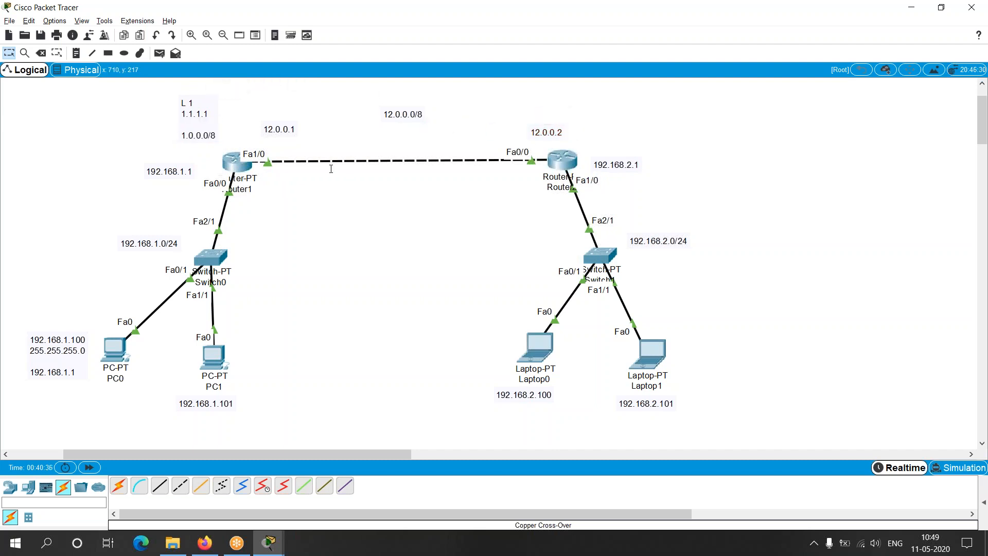
# Move the 192.168.1.0/24 label farther left of Switch0 and nudge Router1 and its L 1 note
pyautogui.moveTo(242, 168); pyautogui.dragTo(237, 167)
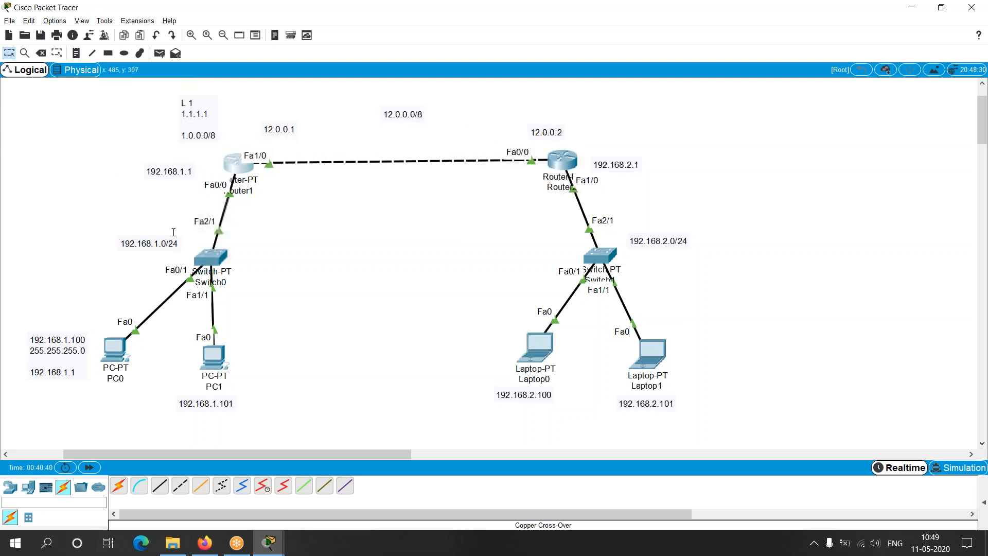
pyautogui.moveTo(159, 239); pyautogui.dragTo(139, 247)
pyautogui.click(326, 236)
pyautogui.click(292, 132)
pyautogui.moveTo(190, 110); pyautogui.dragTo(189, 110)
pyautogui.click(282, 227)
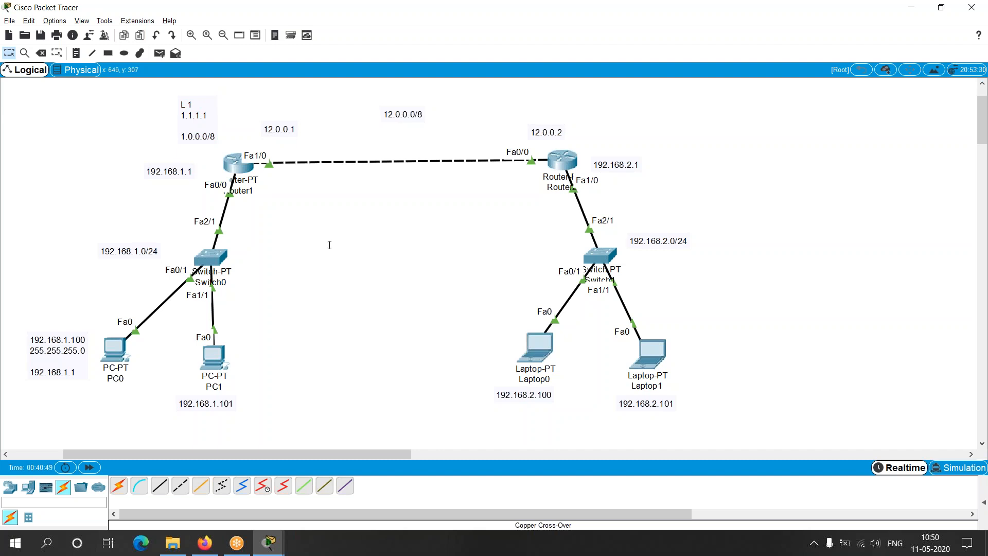
# Add a note above Router2 reading "L 2", "2.2.2.2" and "2.0.0.0/8" on separate lines, with a blank line before the network
pyautogui.click(566, 157)
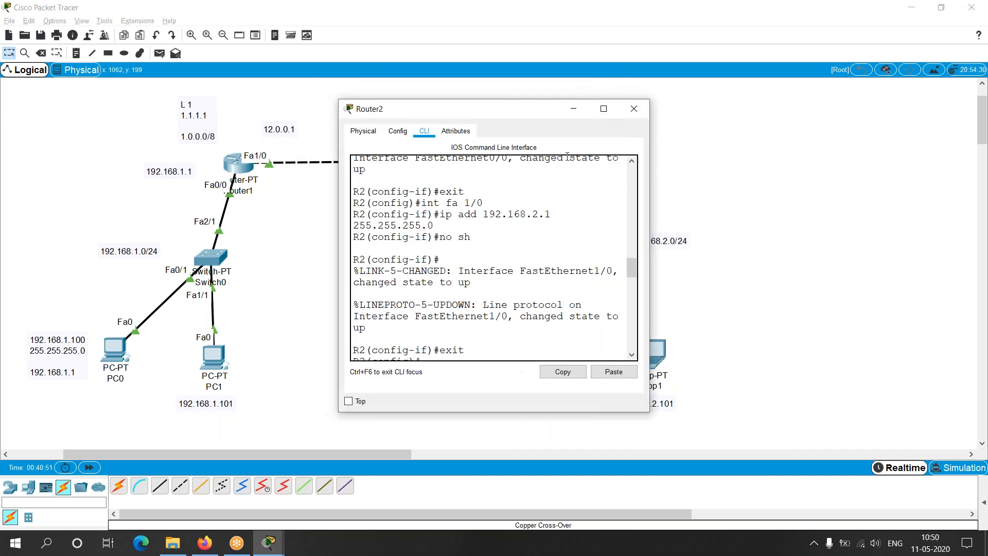
pyautogui.click(630, 111)
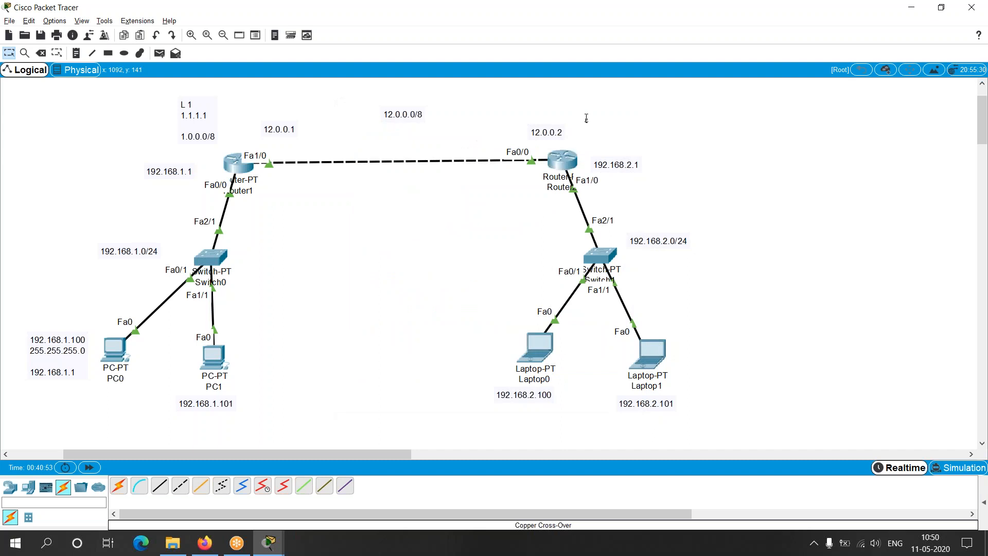
pyautogui.click(76, 53)
pyautogui.click(603, 102)
pyautogui.write('2')
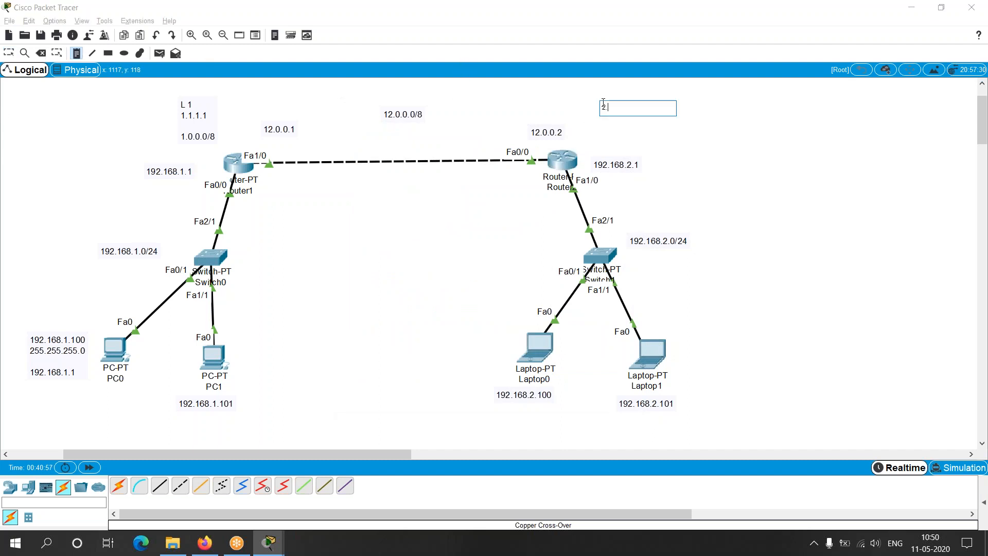
pyautogui.write('.2.2.2')
pyautogui.press('Home')
pyautogui.press('Return')
pyautogui.press('Return')
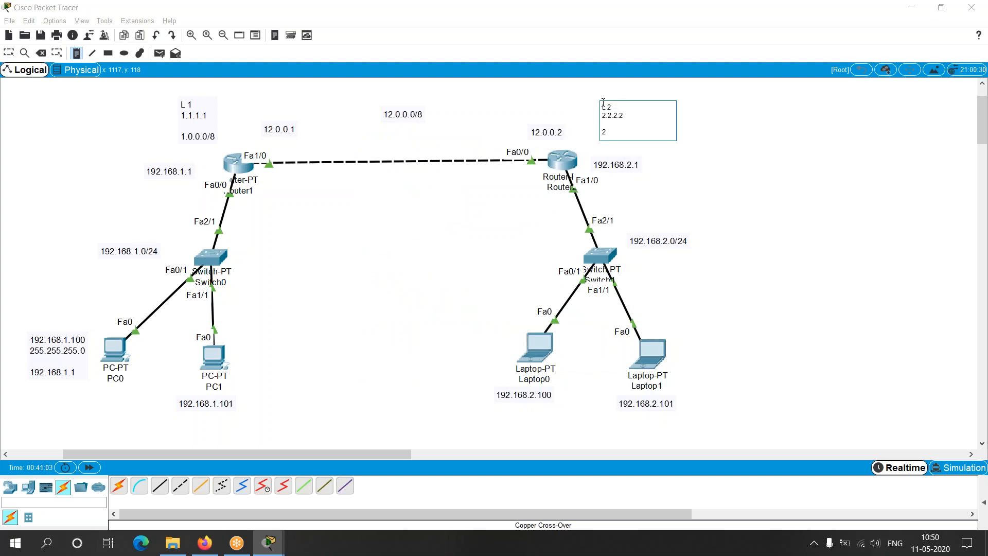
pyautogui.write('2.0.0.0/8')
pyautogui.click(518, 211)
pyautogui.moveTo(610, 113); pyautogui.dragTo(598, 106)
pyautogui.click(416, 254)
# Move the L 2 note closer to the 12.0.0.2 label and adjust the 192.168.2.0/24 label beside Switch1
pyautogui.moveTo(239, 163); pyautogui.dragTo(237, 161)
pyautogui.moveTo(668, 237); pyautogui.dragTo(665, 240)
pyautogui.click(683, 293)
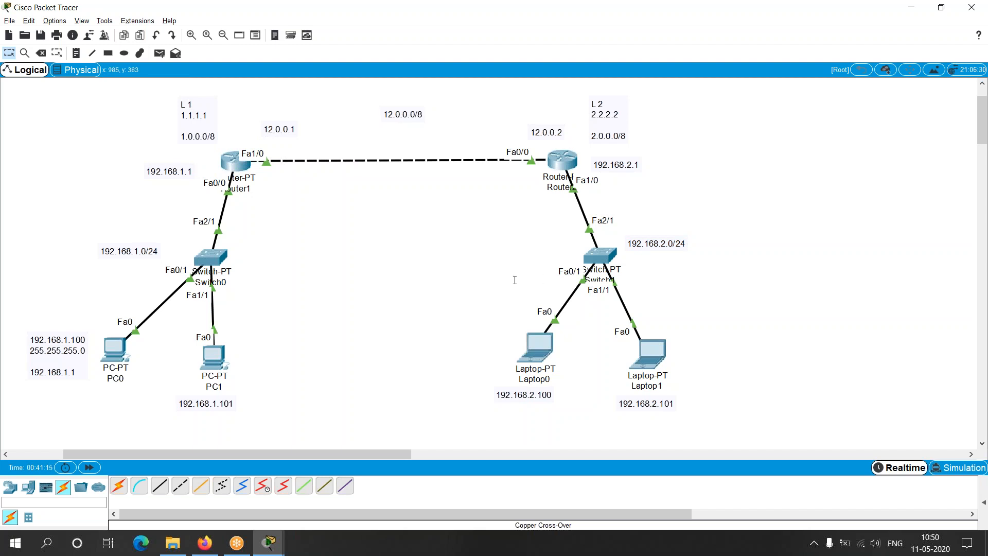
pyautogui.moveTo(609, 109); pyautogui.dragTo(612, 107)
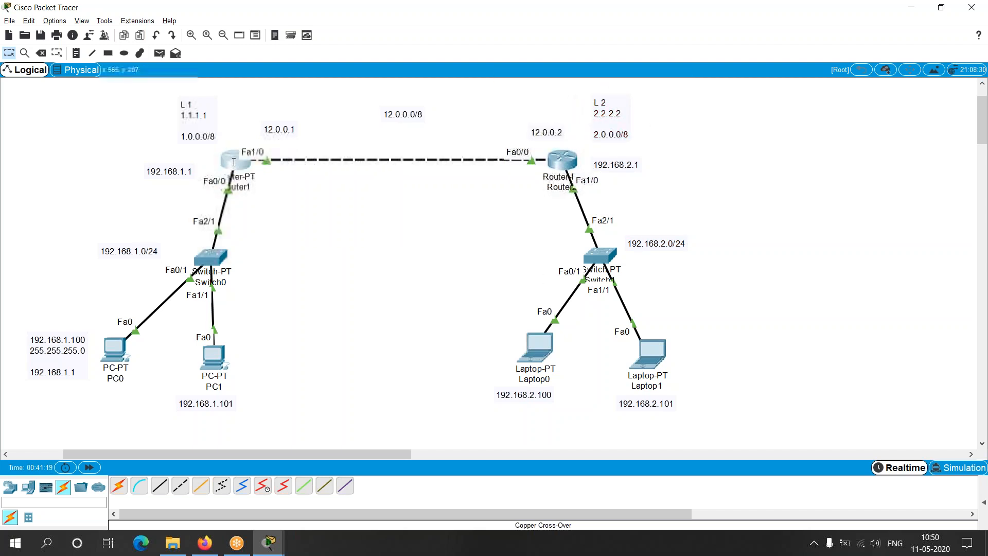
pyautogui.moveTo(614, 114)
pyautogui.mouseDown()
pyautogui.moveTo(639, 109)
pyautogui.moveTo(610, 110)
pyautogui.mouseUp()
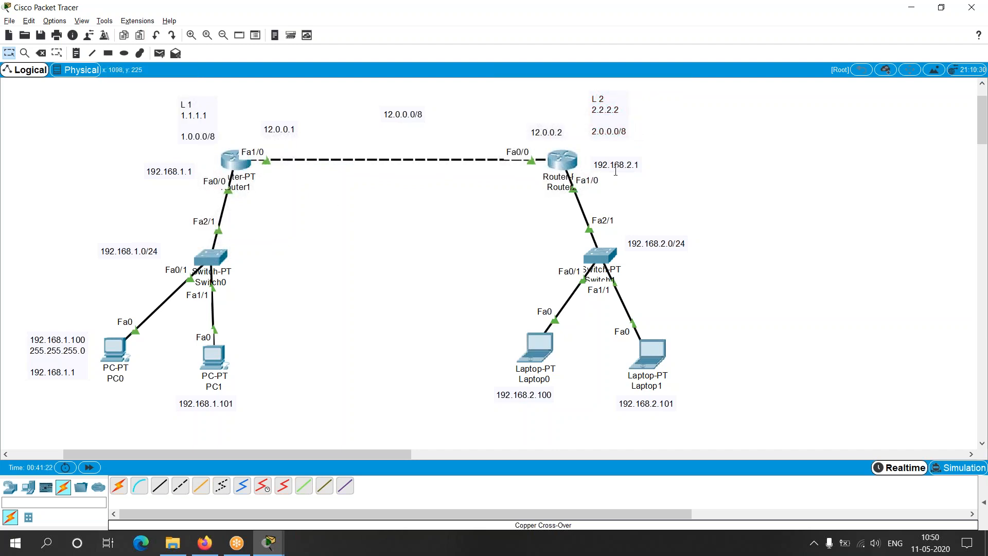
pyautogui.moveTo(602, 116); pyautogui.dragTo(598, 116)
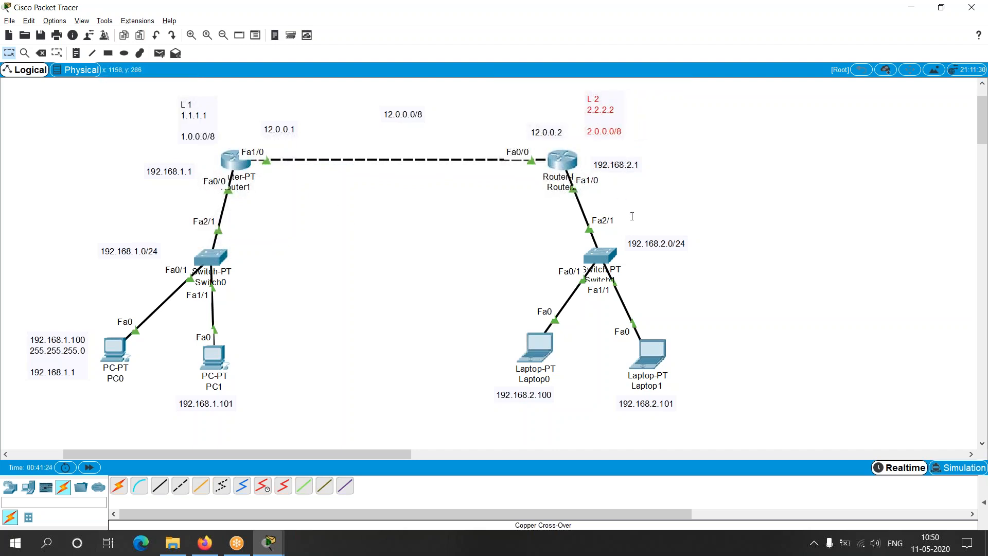
pyautogui.moveTo(641, 241); pyautogui.dragTo(646, 242)
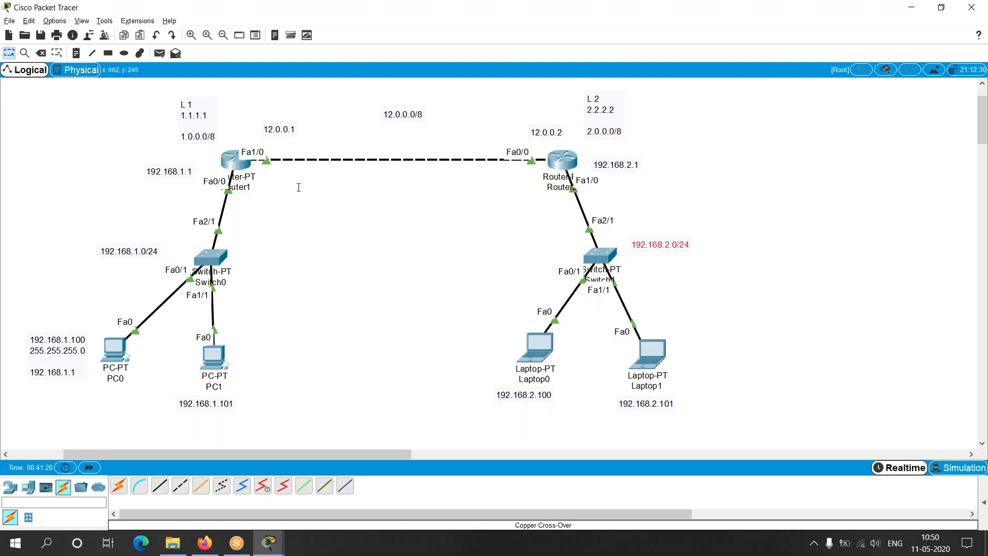
pyautogui.click(388, 310)
pyautogui.moveTo(605, 115); pyautogui.dragTo(600, 117)
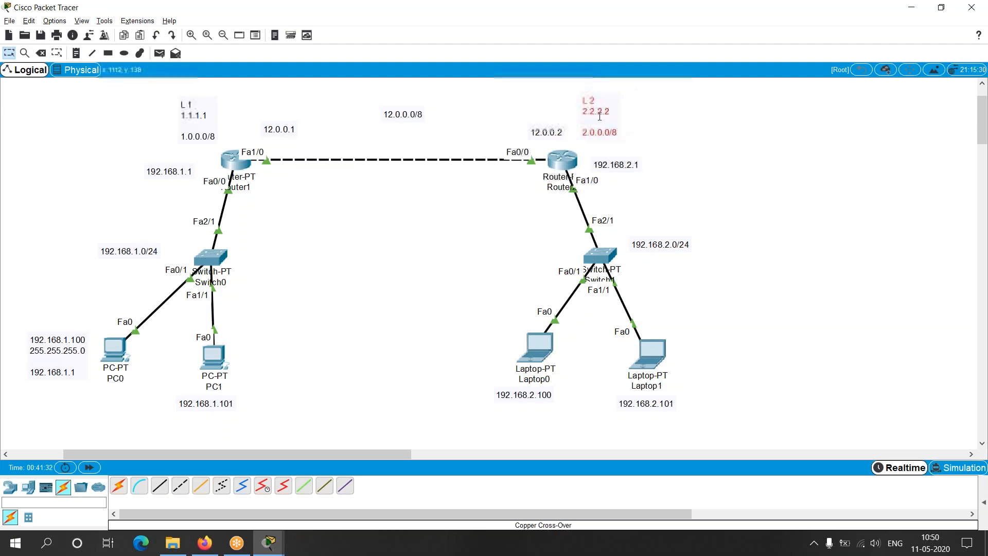
pyautogui.click(427, 318)
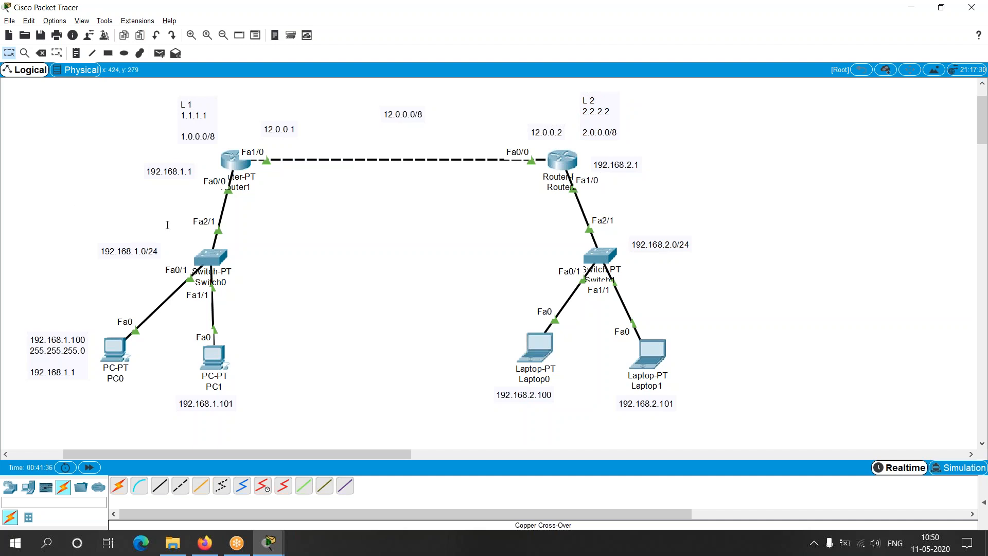
# Shift the L 1 note away from Router1 and place the 192.168.1.1 label right beside its Fa0/0 port
pyautogui.moveTo(196, 133)
pyautogui.mouseDown()
pyautogui.moveTo(155, 116)
pyautogui.moveTo(176, 134)
pyautogui.mouseUp()
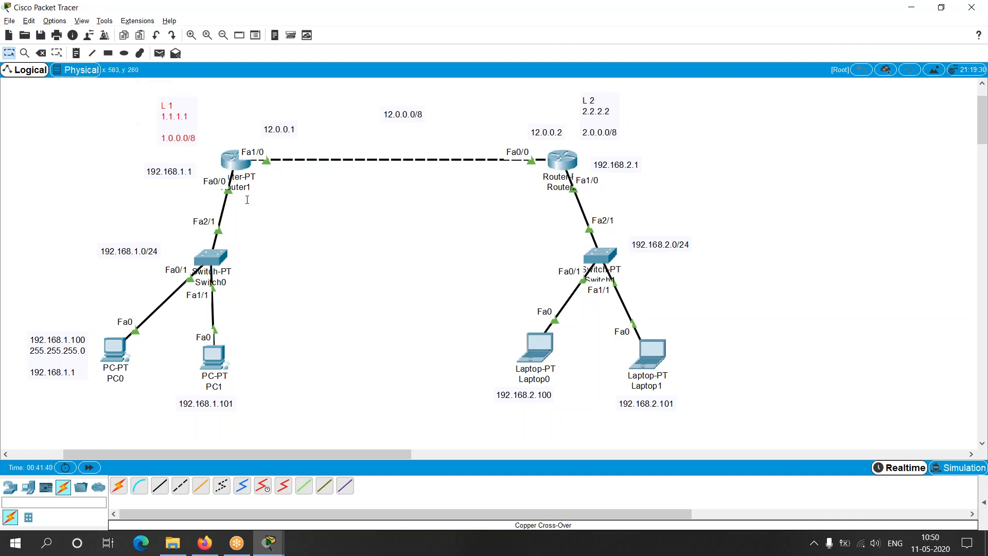
pyautogui.moveTo(139, 253); pyautogui.dragTo(142, 248)
pyautogui.click(335, 276)
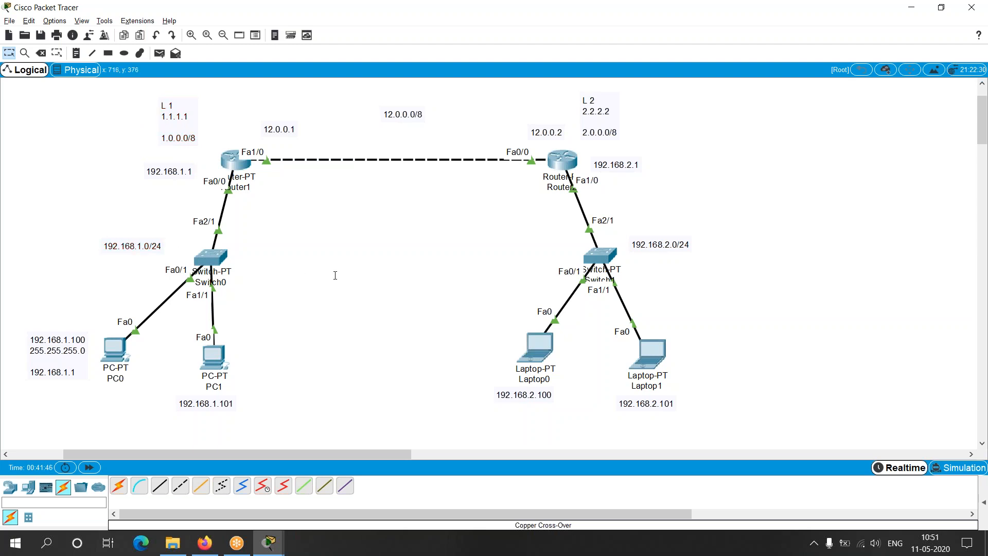
pyautogui.moveTo(182, 127)
pyautogui.mouseDown()
pyautogui.moveTo(191, 124)
pyautogui.moveTo(178, 124)
pyautogui.mouseUp()
pyautogui.moveTo(164, 167)
pyautogui.mouseDown()
pyautogui.moveTo(245, 173)
pyautogui.moveTo(203, 159)
pyautogui.moveTo(174, 174)
pyautogui.mouseUp()
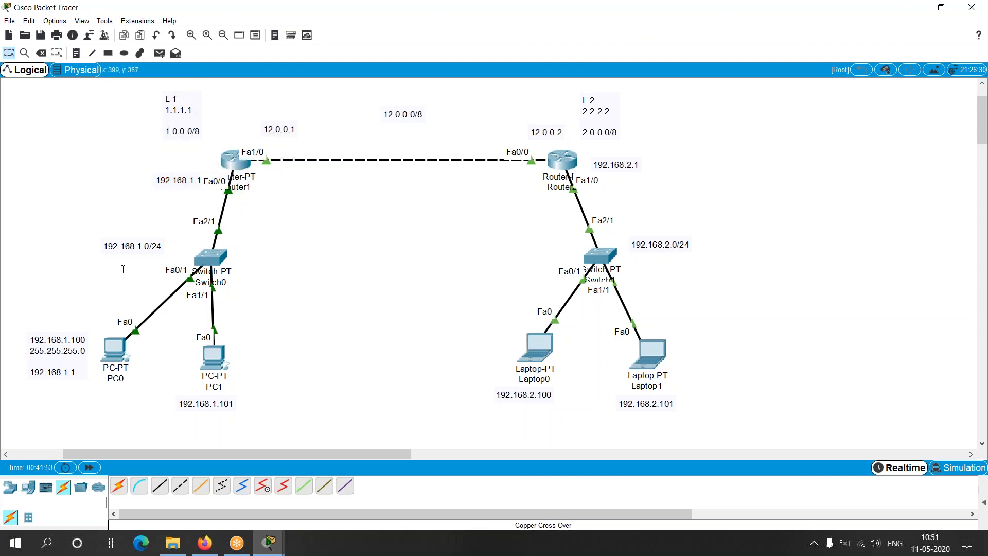
# Move the 192.168.1.0/24 label farther from Switch0, bring the L 1 note nearer Router1, and nudge the L 2 note
pyautogui.moveTo(140, 246); pyautogui.dragTo(120, 251)
pyautogui.moveTo(111, 354); pyautogui.dragTo(111, 356)
pyautogui.moveTo(188, 108); pyautogui.dragTo(194, 138)
pyautogui.click(107, 162)
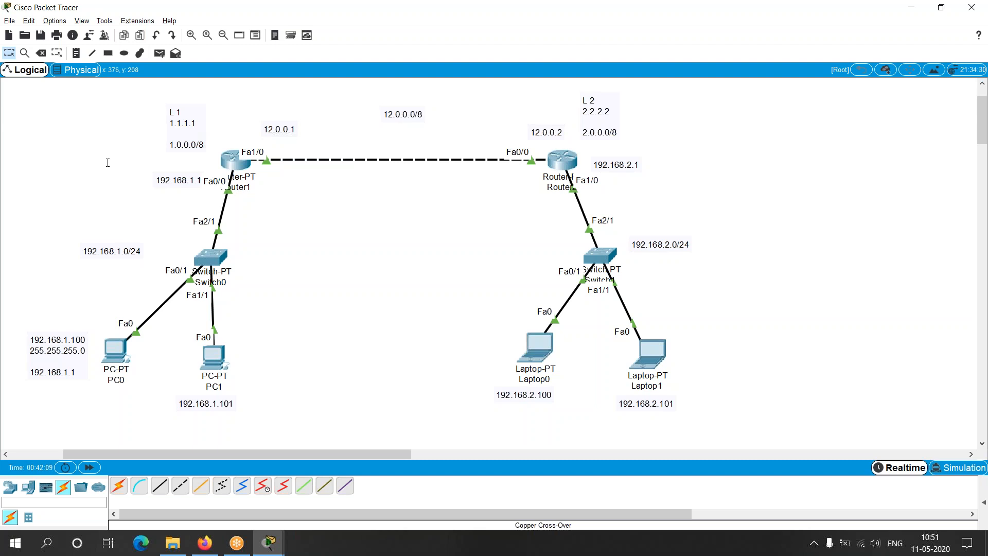
pyautogui.moveTo(184, 135); pyautogui.dragTo(190, 127)
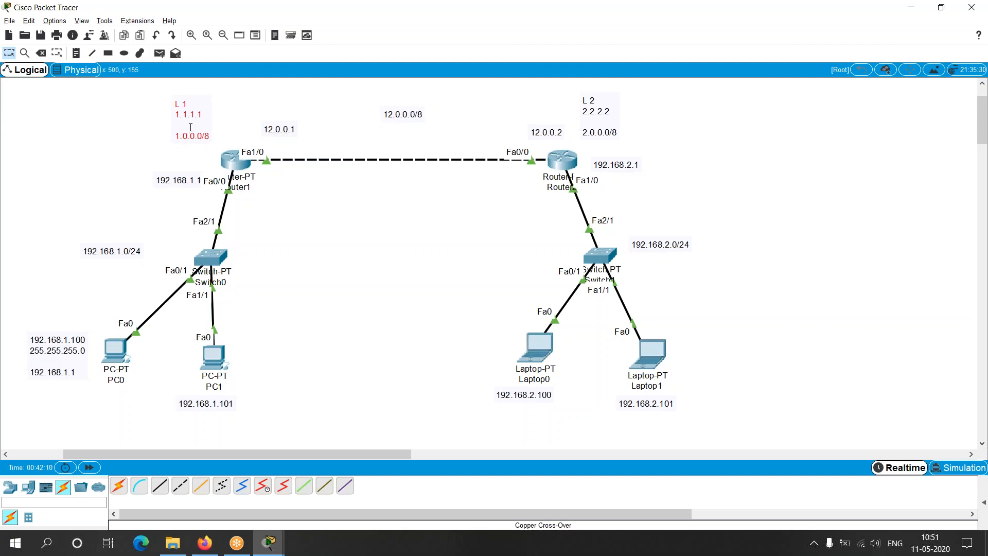
pyautogui.click(389, 211)
pyautogui.moveTo(607, 115)
pyautogui.mouseDown()
pyautogui.moveTo(583, 165)
pyautogui.moveTo(593, 116)
pyautogui.moveTo(607, 114)
pyautogui.mouseUp()
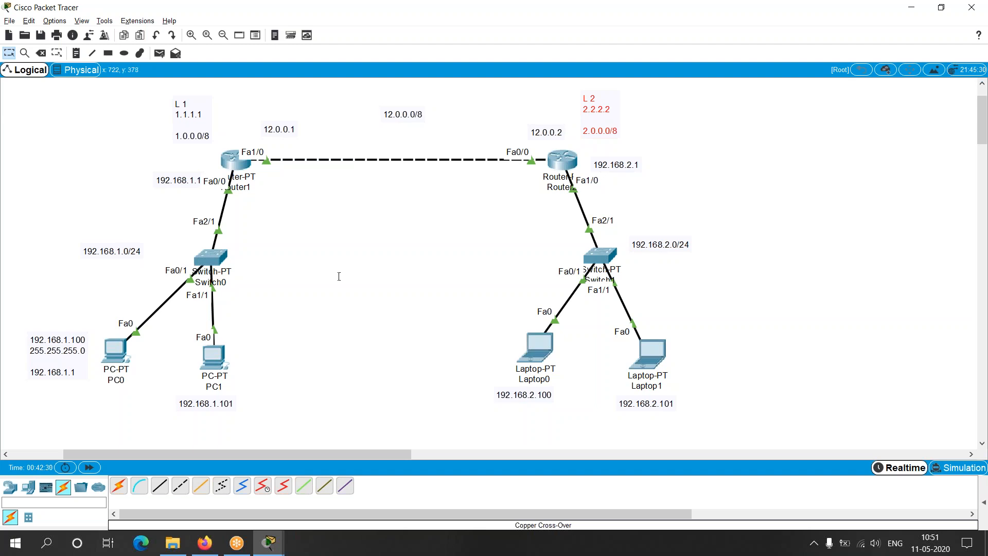
# Move PC1 slightly farther from PC0, and nudge PC0 below Switch0
pyautogui.moveTo(230, 273)
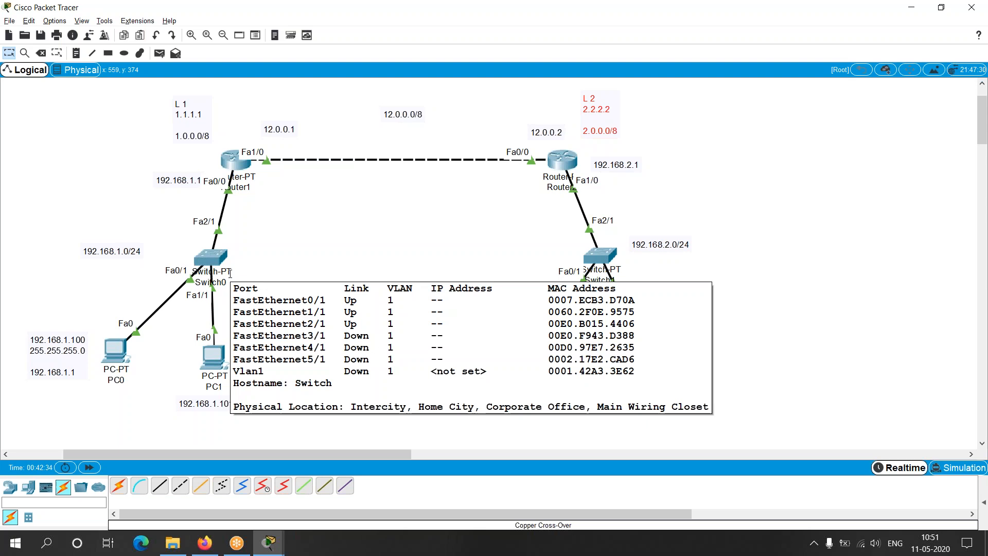
pyautogui.moveTo(124, 352); pyautogui.dragTo(122, 354)
pyautogui.moveTo(211, 363); pyautogui.dragTo(222, 360)
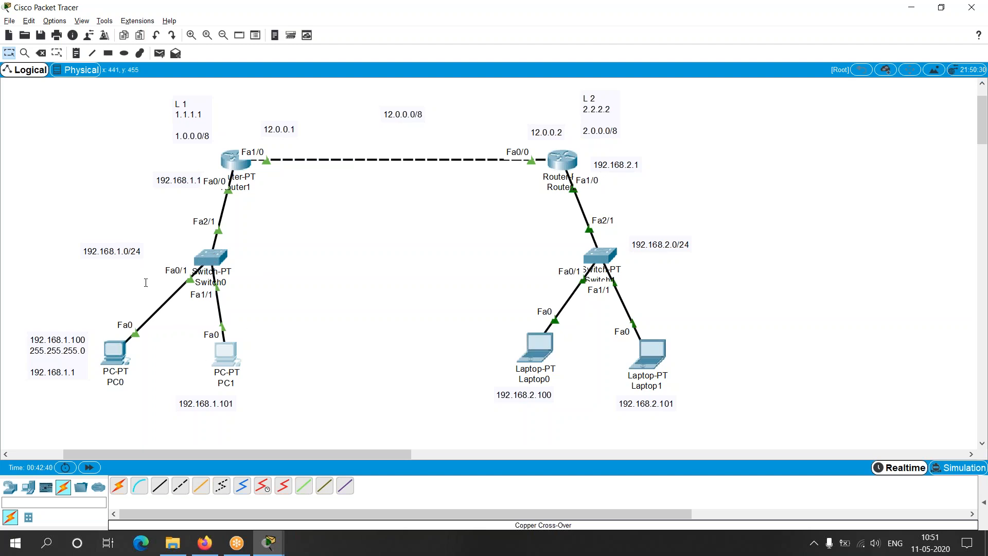
pyautogui.click(292, 273)
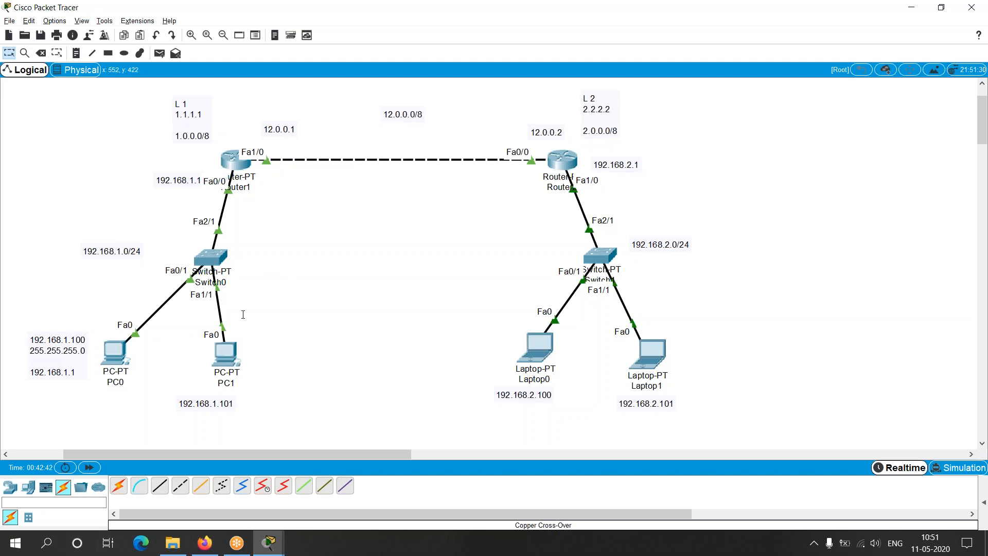
# Shift the L 1 note slightly away from Router1 and bring the 192.168.1.0/24 label back toward Switch0
pyautogui.moveTo(203, 116); pyautogui.dragTo(196, 121)
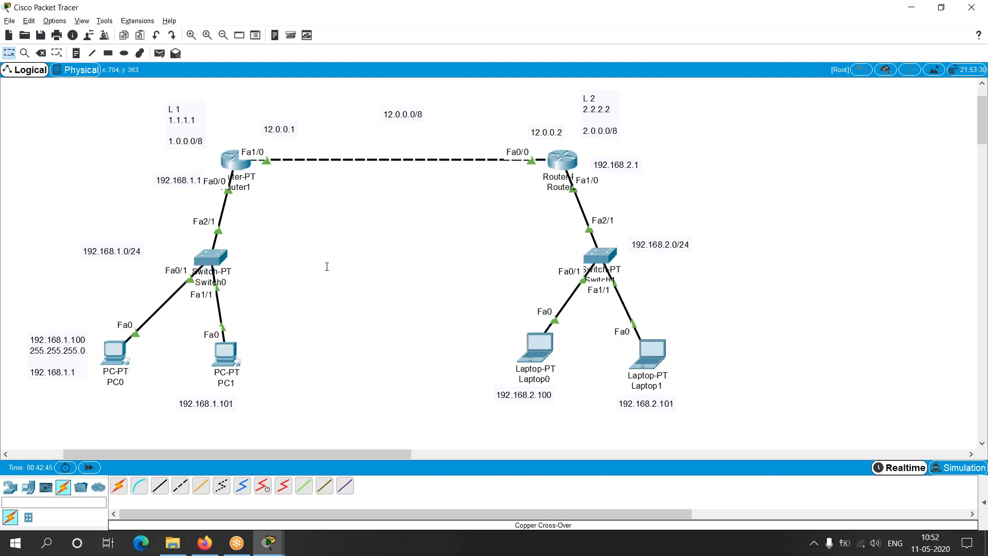
pyautogui.moveTo(174, 130)
pyautogui.mouseDown()
pyautogui.moveTo(612, 150)
pyautogui.moveTo(553, 142)
pyautogui.moveTo(171, 153)
pyautogui.moveTo(160, 127)
pyautogui.mouseUp()
pyautogui.click(341, 254)
pyautogui.moveTo(92, 250); pyautogui.dragTo(113, 249)
pyautogui.moveTo(169, 139); pyautogui.dragTo(180, 135)
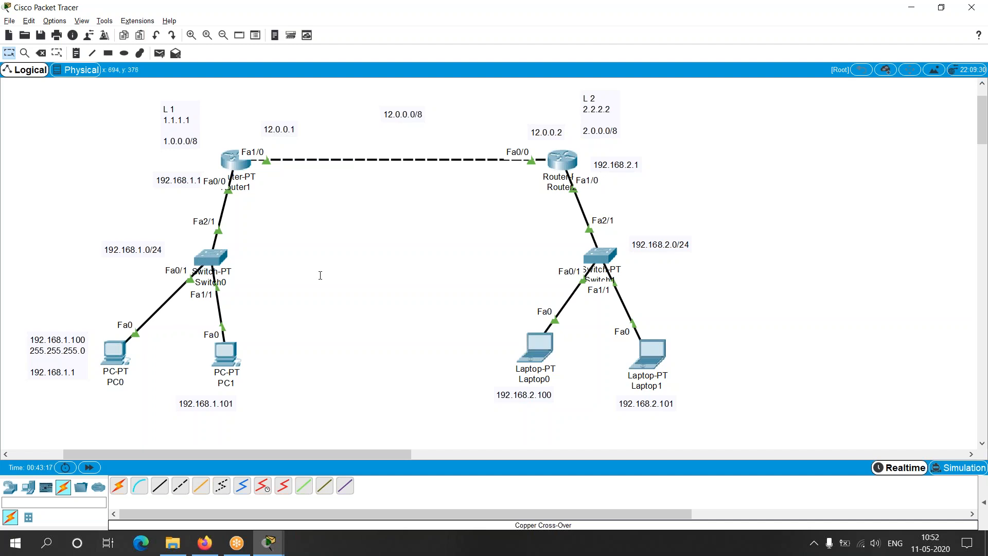
# Save Router1's running configuration with the wr command from privileged mode, and close its window
pyautogui.click(235, 160)
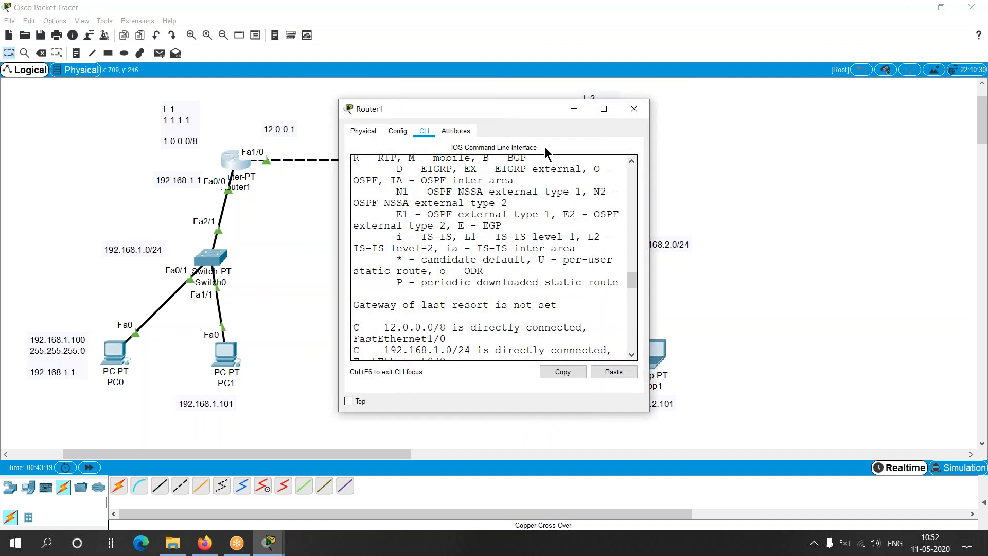
pyautogui.press('Return')
pyautogui.press('Return')
pyautogui.write('en')
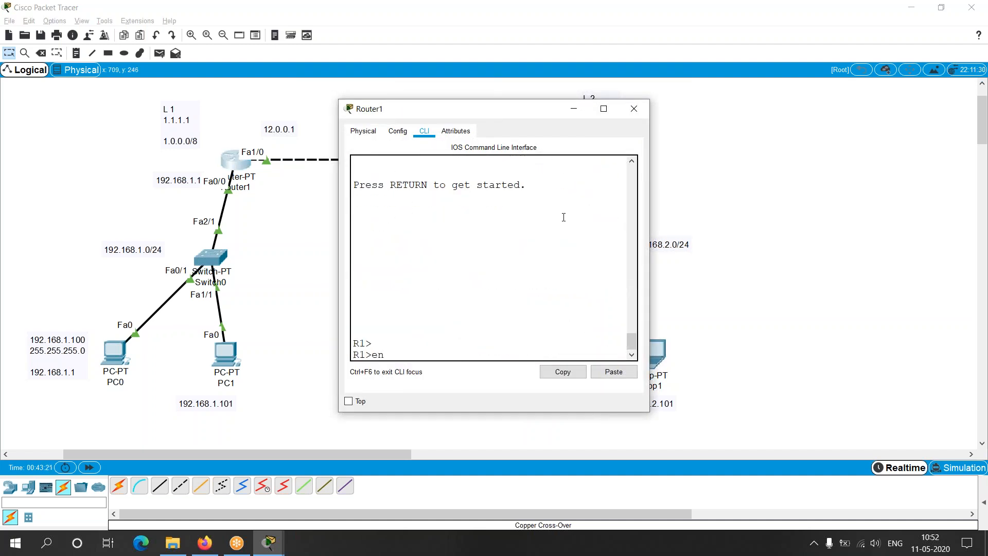
pyautogui.press('Return')
pyautogui.write('1#wr')
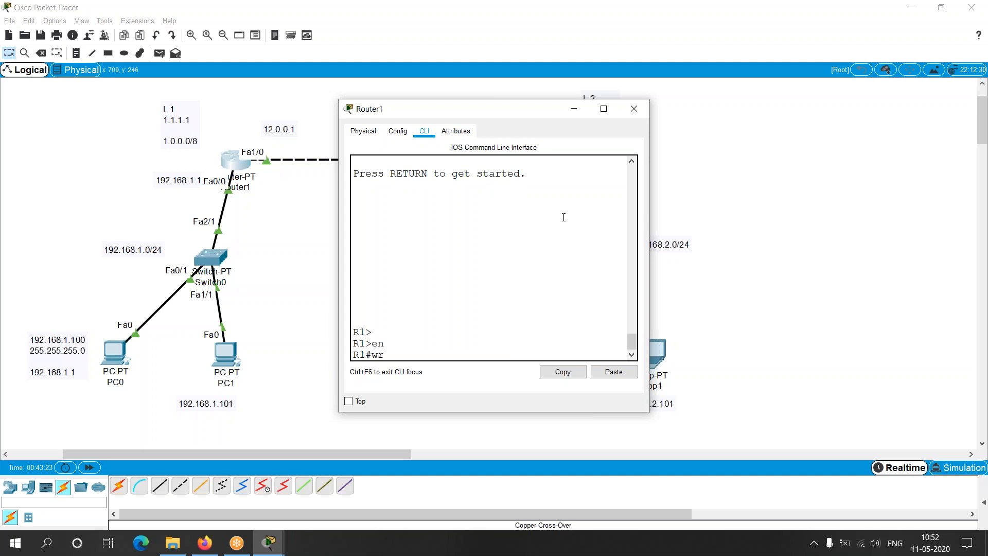
pyautogui.press('Return')
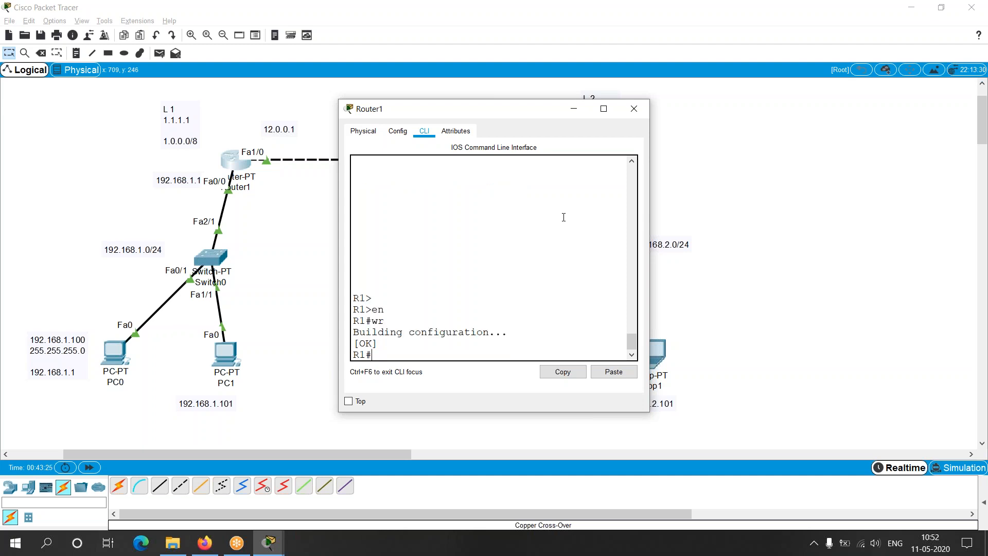
pyautogui.click(634, 109)
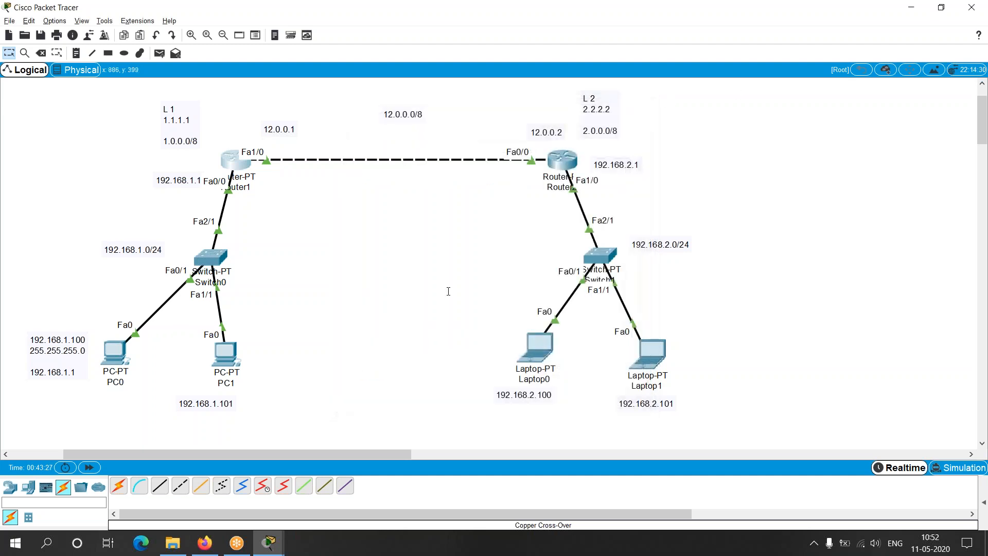
pyautogui.hotkey('ctrl', 's')
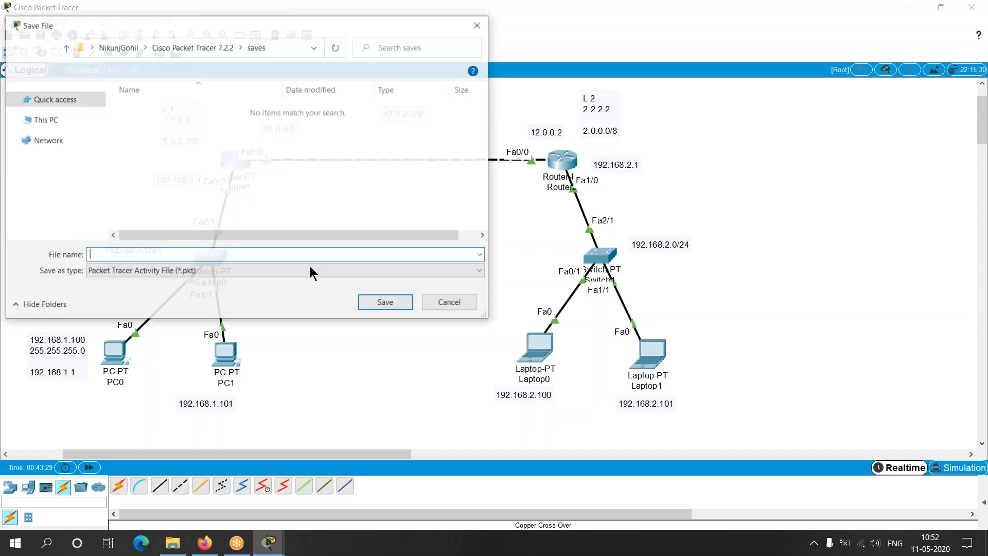
pyautogui.write('oohtrioghiotrhgiht')
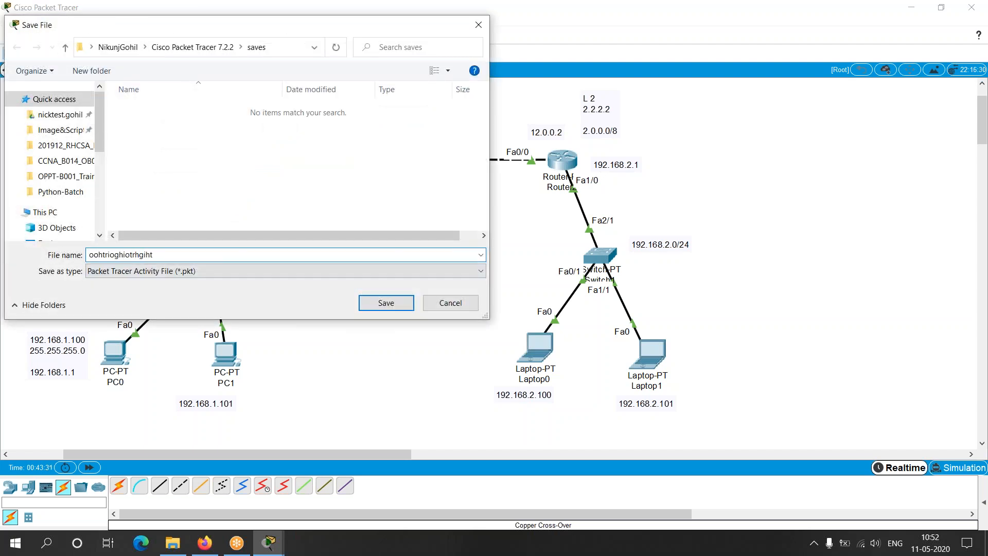
pyautogui.click(459, 299)
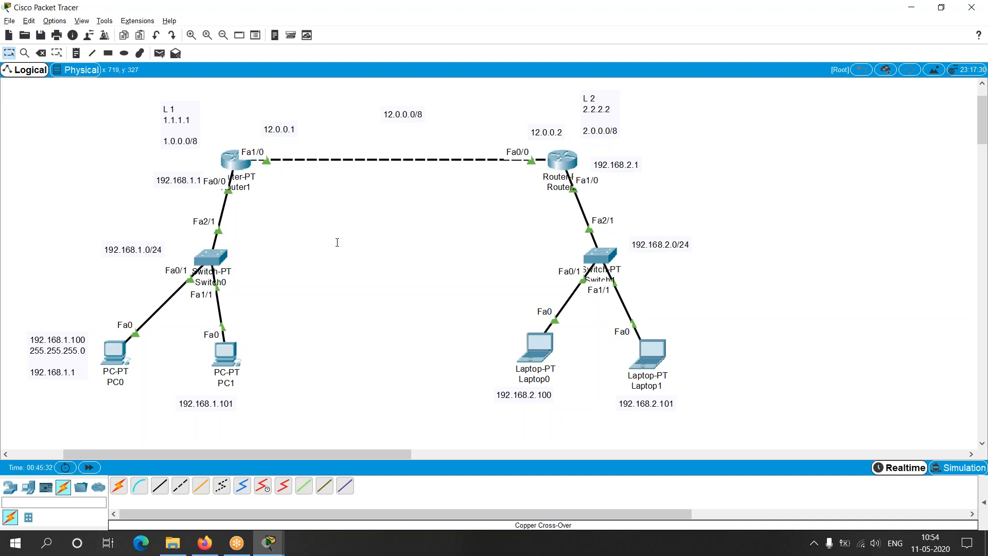
# Nudge the address note beside PC0 and the 12.0.0.0/8 label between the two routers
pyautogui.moveTo(49, 359)
pyautogui.mouseDown()
pyautogui.moveTo(61, 320)
pyautogui.moveTo(50, 359)
pyautogui.mouseUp()
pyautogui.click(89, 417)
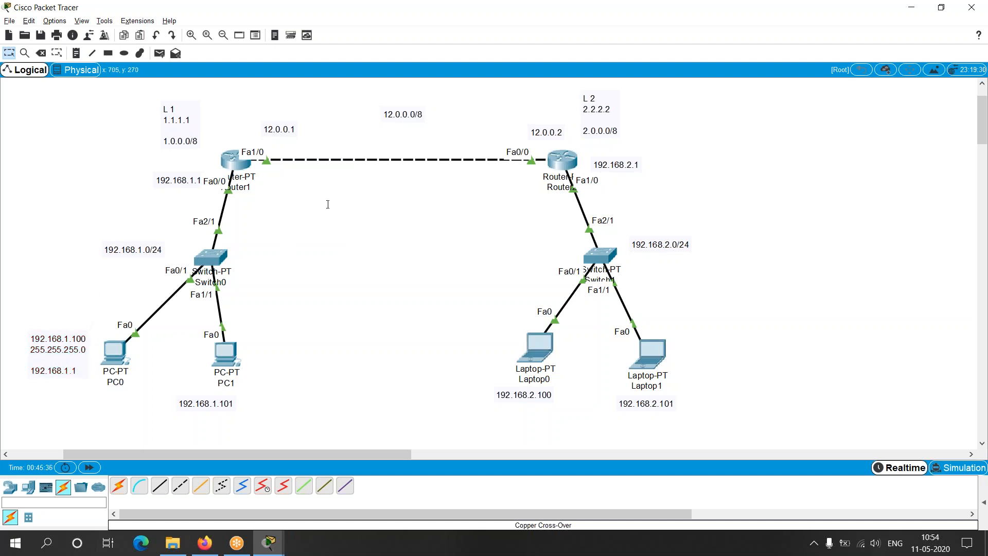
pyautogui.moveTo(403, 114); pyautogui.dragTo(401, 116)
# Start a new network without saving the current one, and place three PT-Router devices side by side
pyautogui.hotkey('ctrl', 'n')
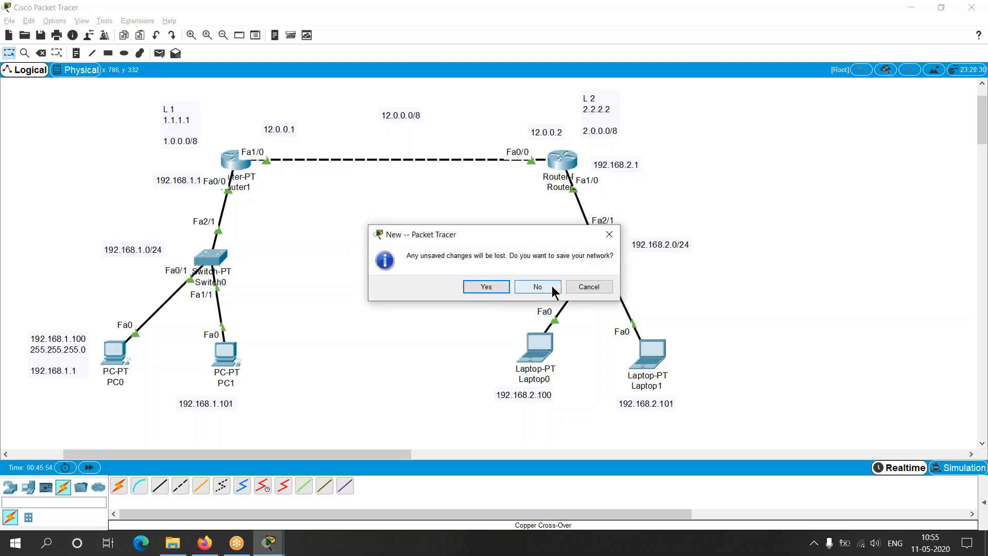
pyautogui.click(553, 291)
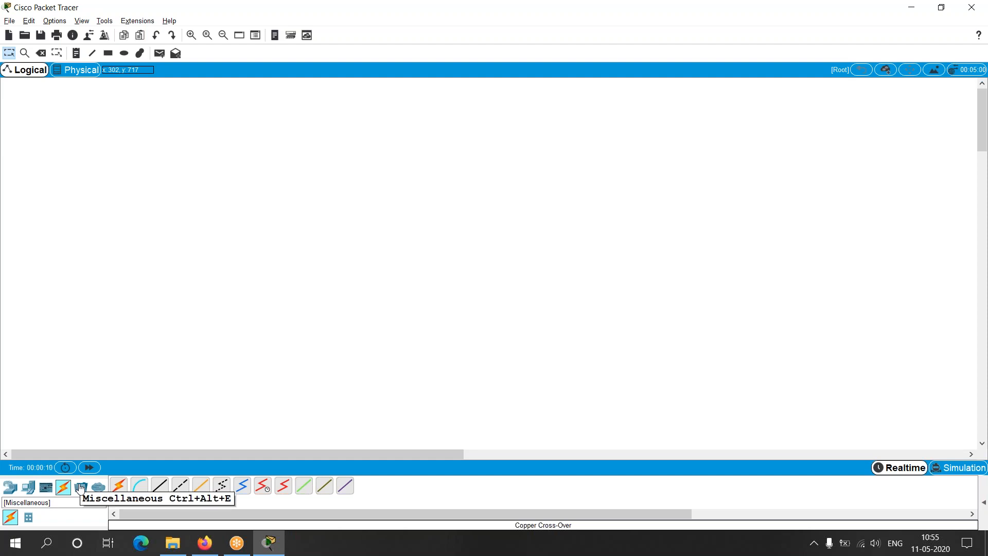
pyautogui.click(10, 488)
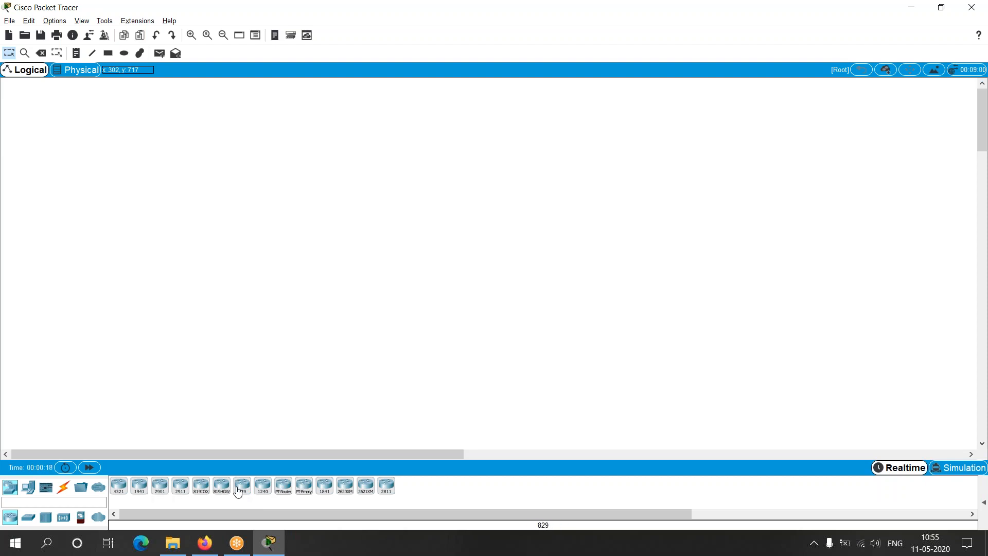
pyautogui.click(283, 486)
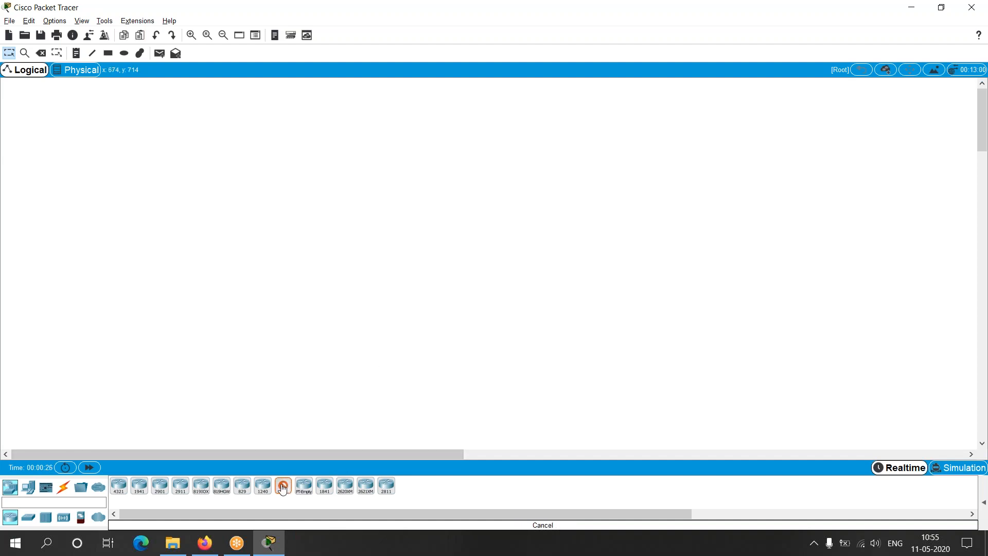
pyautogui.click(254, 189)
pyautogui.click(370, 191)
pyautogui.click(489, 194)
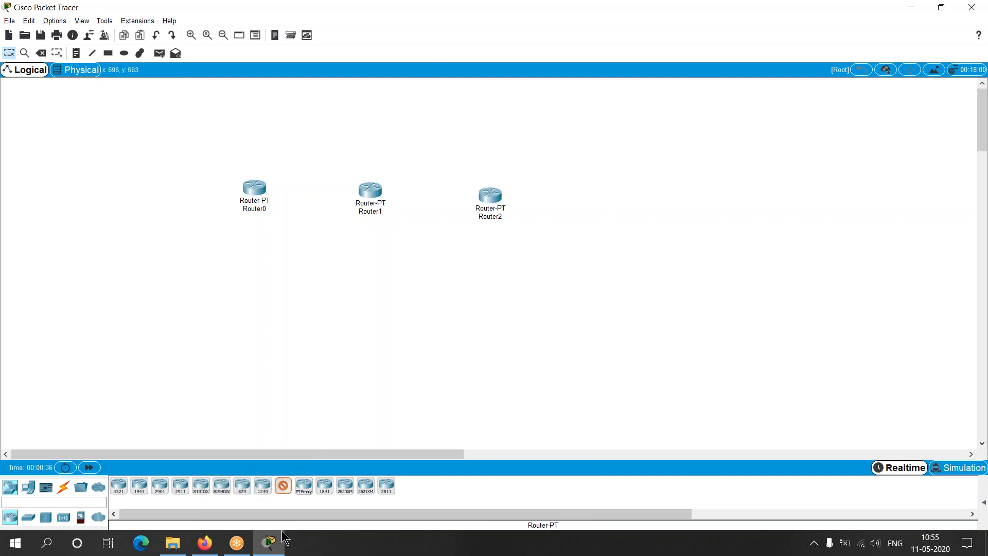
pyautogui.press('Escape')
# Rearrange the routers into an evenly spaced row in the order Router1, Router0, Router2
pyautogui.moveTo(371, 194); pyautogui.dragTo(185, 234)
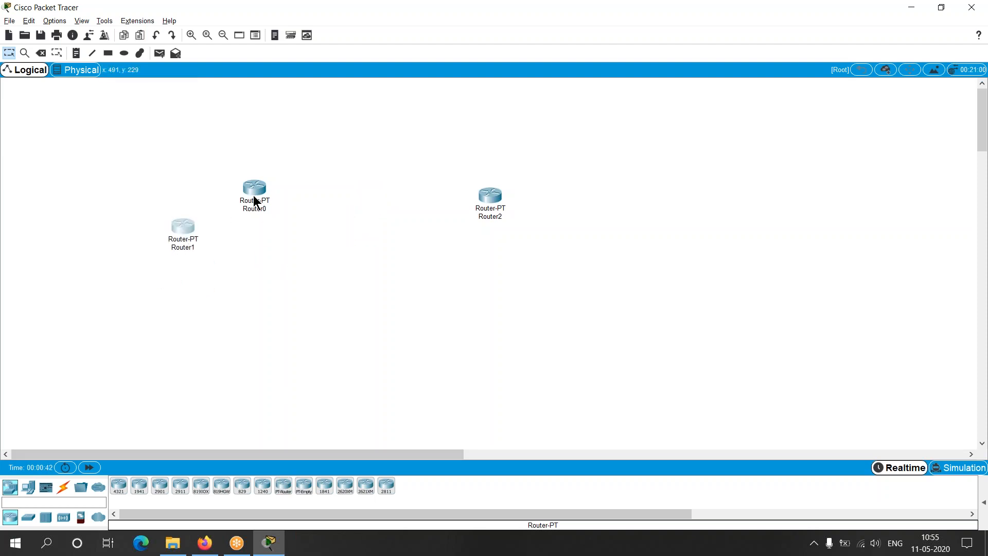
pyautogui.moveTo(266, 196); pyautogui.dragTo(329, 227)
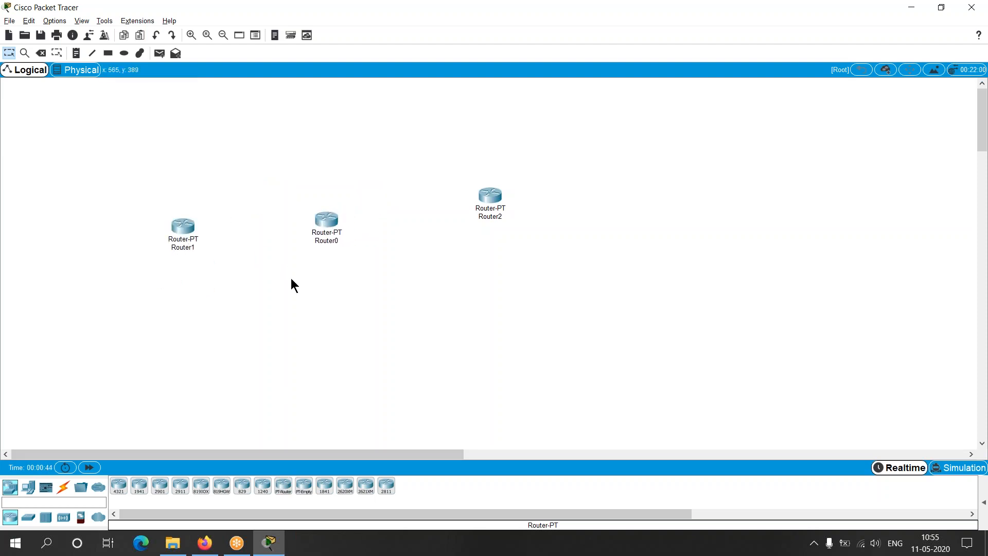
pyautogui.moveTo(185, 230); pyautogui.dragTo(199, 224)
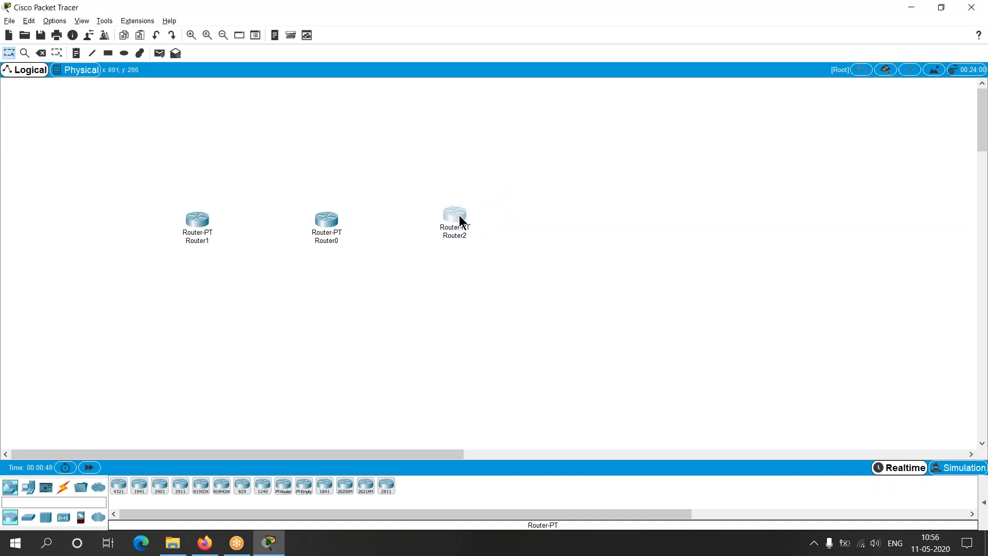
pyautogui.moveTo(462, 219); pyautogui.dragTo(459, 218)
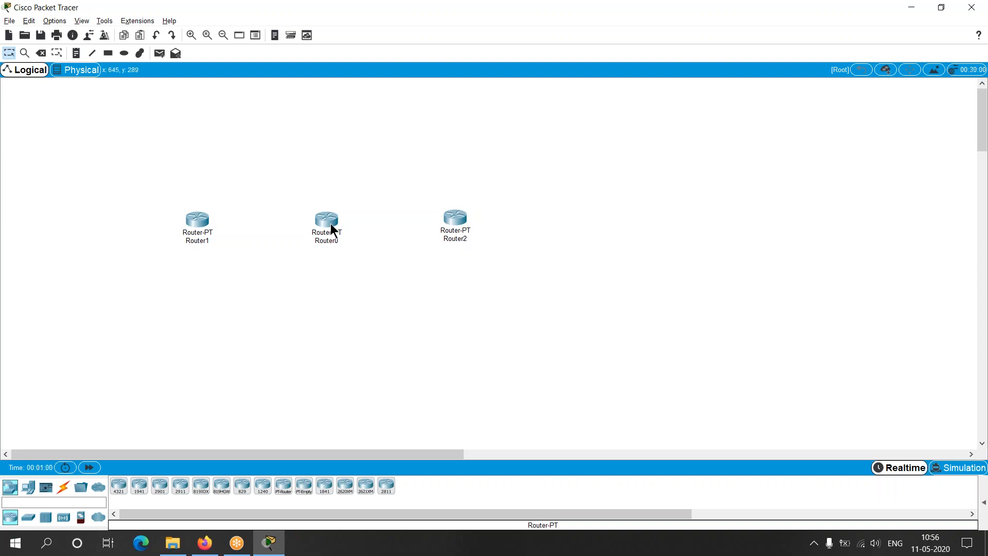
pyautogui.moveTo(326, 221); pyautogui.dragTo(324, 214)
pyautogui.click(319, 289)
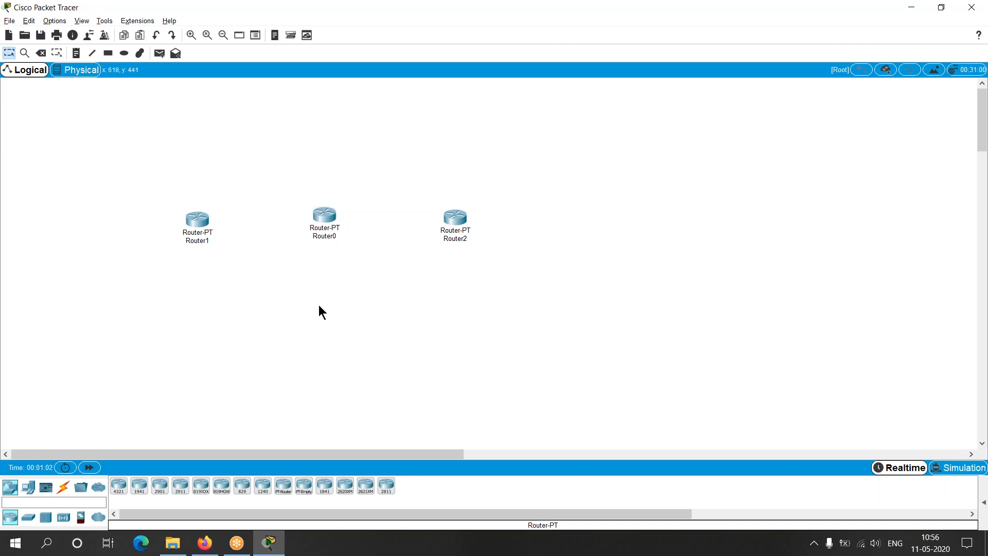
pyautogui.moveTo(191, 226); pyautogui.dragTo(193, 221)
# Add the note Ahmedabad above Router1 and the note Baroda above Router2
pyautogui.click(77, 51)
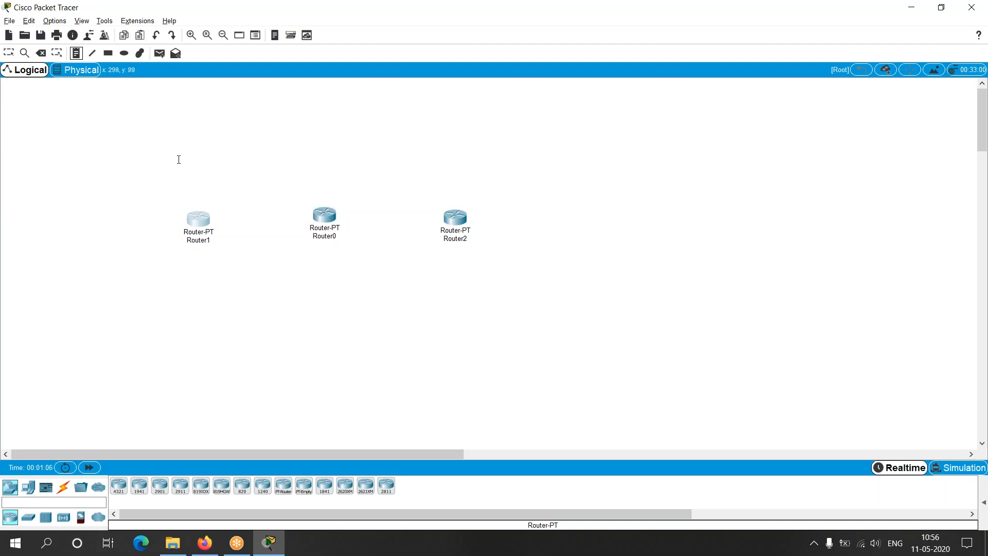
pyautogui.click(181, 194)
pyautogui.write('Ahm')
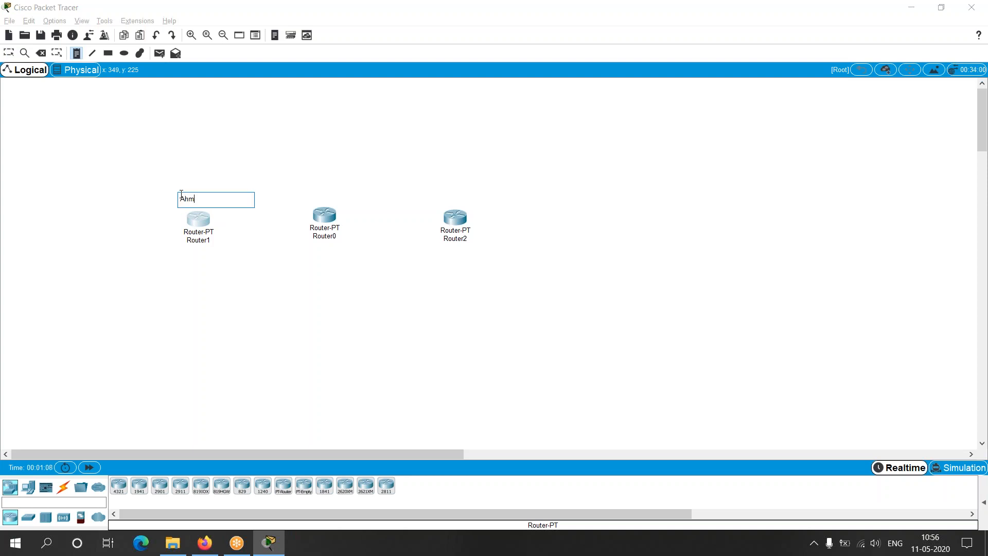
pyautogui.write('edabad')
pyautogui.click(221, 116)
pyautogui.click(77, 53)
pyautogui.click(442, 196)
pyautogui.write('Baroda')
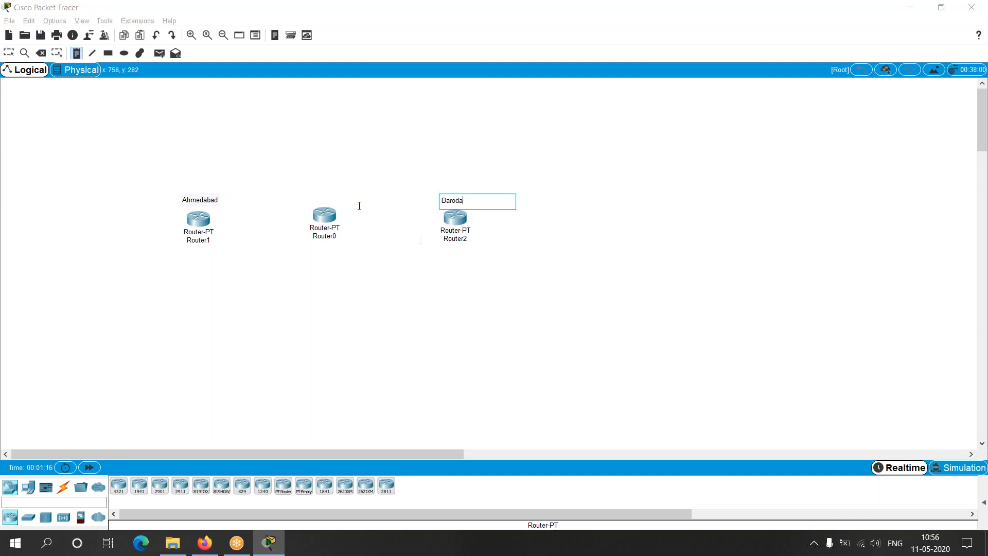
pyautogui.click(321, 195)
# Add the note "internet (ISP)" above Router0 and center it slightly higher over the device
pyautogui.click(76, 53)
pyautogui.click(316, 195)
pyautogui.write('Internet')
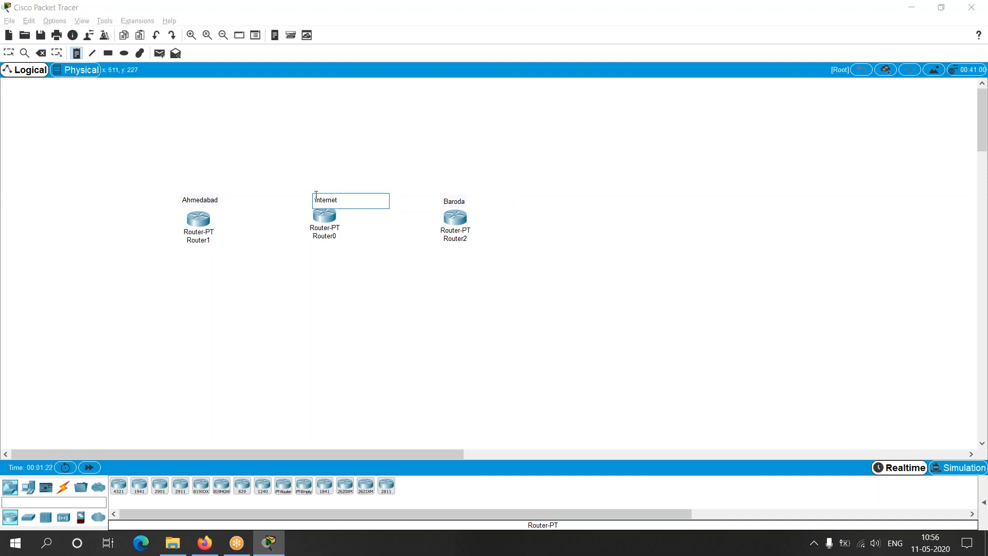
pyautogui.write(' (ISP')
pyautogui.click(371, 264)
pyautogui.moveTo(339, 203); pyautogui.dragTo(329, 194)
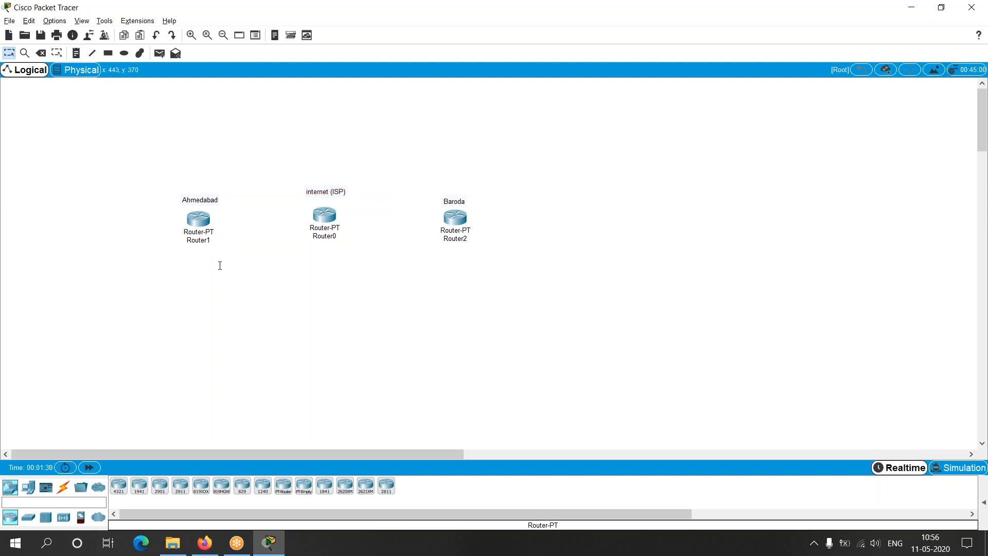
# Nudge Router1, Router0 and Router2 slightly beneath their location notes
pyautogui.moveTo(200, 216); pyautogui.dragTo(203, 214)
pyautogui.moveTo(452, 223); pyautogui.dragTo(456, 224)
pyautogui.moveTo(320, 214); pyautogui.dragTo(321, 212)
pyautogui.moveTo(200, 223); pyautogui.dragTo(199, 224)
pyautogui.moveTo(330, 218); pyautogui.dragTo(328, 219)
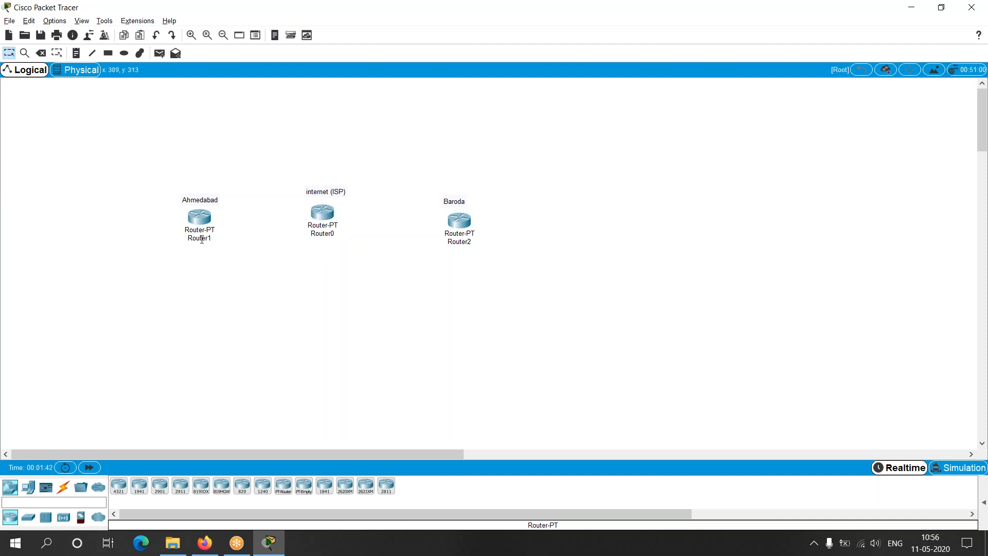
pyautogui.moveTo(201, 218); pyautogui.dragTo(201, 221)
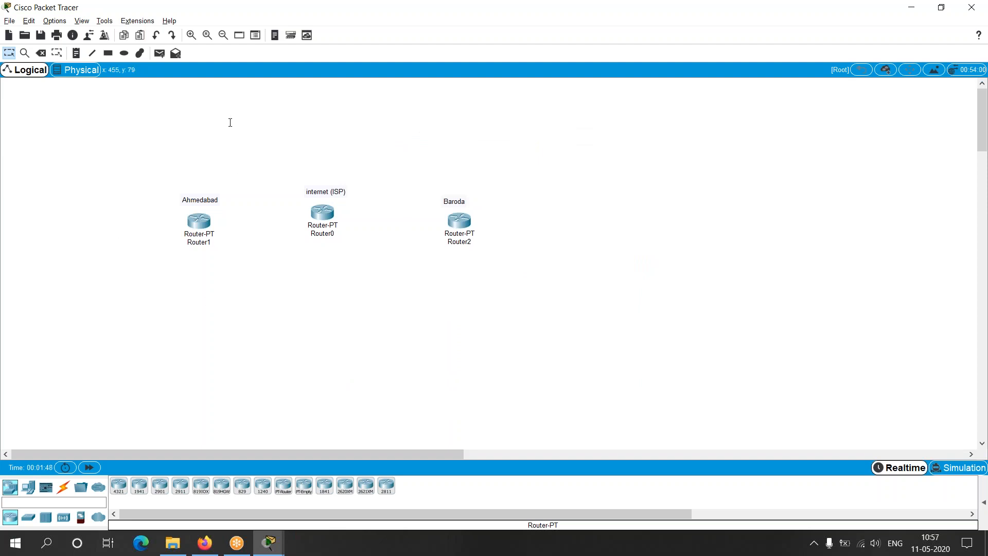
# Connect Router1's FastEthernet0/0 to Router0's FastEthernet1/0 with a copper cross-over cable
pyautogui.click(63, 487)
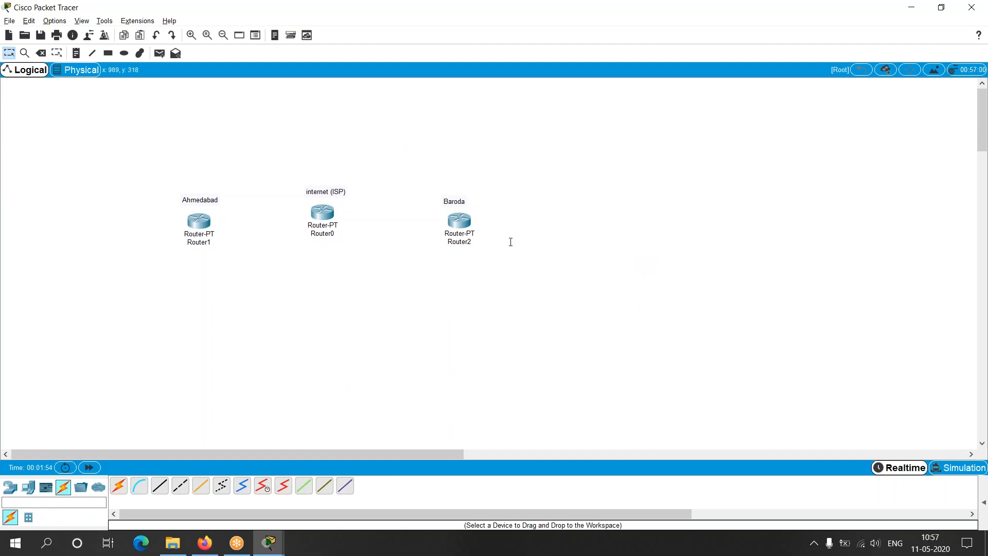
pyautogui.click(180, 486)
pyautogui.click(207, 224)
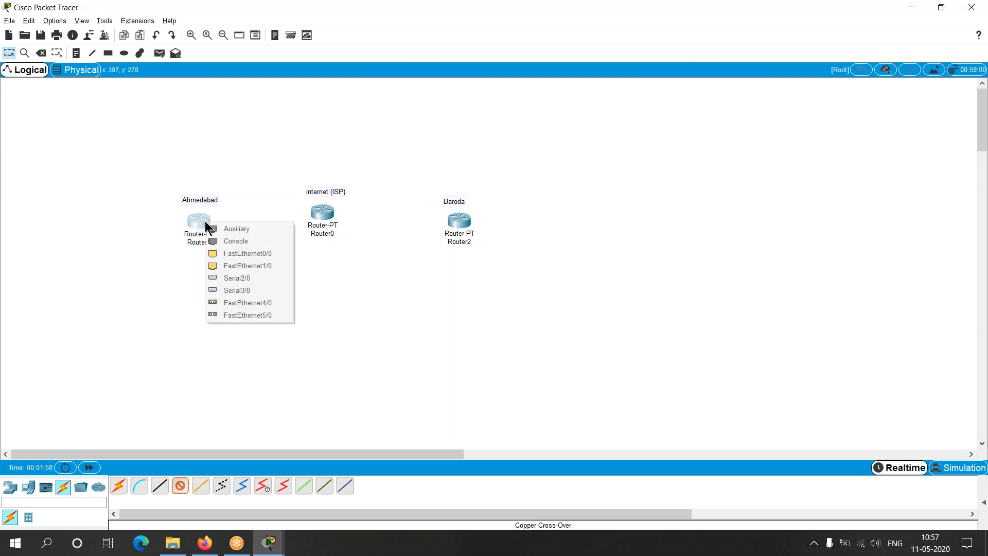
pyautogui.click(240, 254)
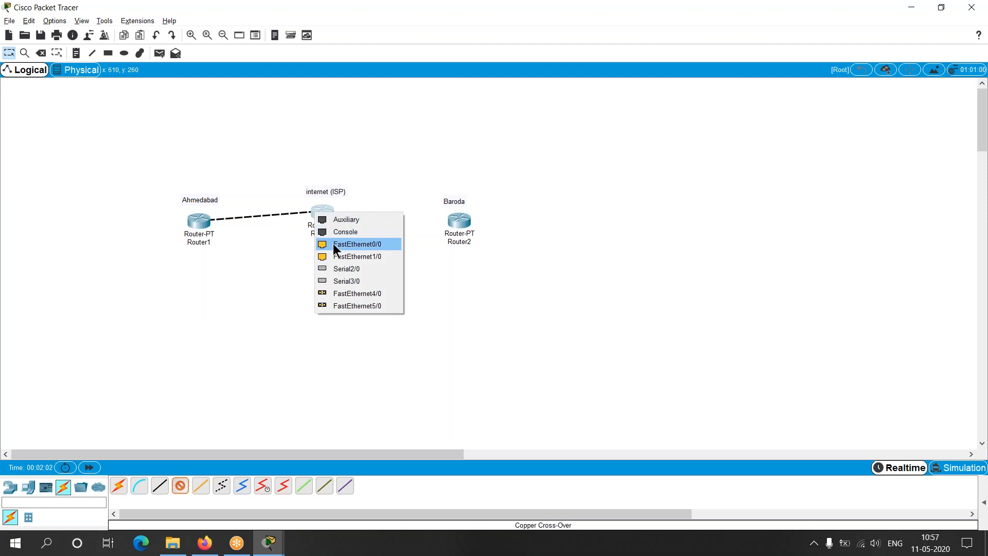
pyautogui.click(334, 256)
# Connect Router0's FastEthernet0/0 to Router2's FastEthernet1/0 with a copper cross-over cable
pyautogui.click(326, 218)
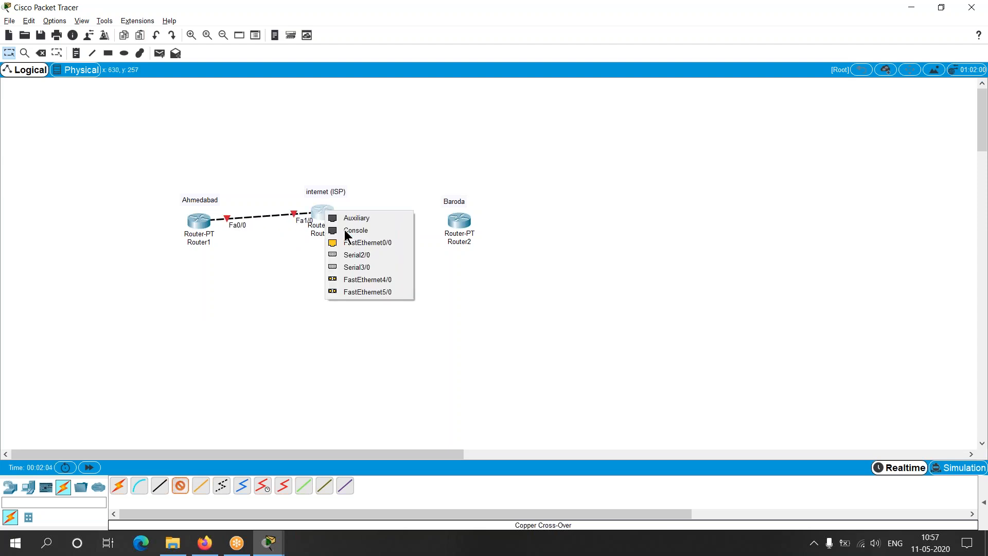
pyautogui.click(359, 245)
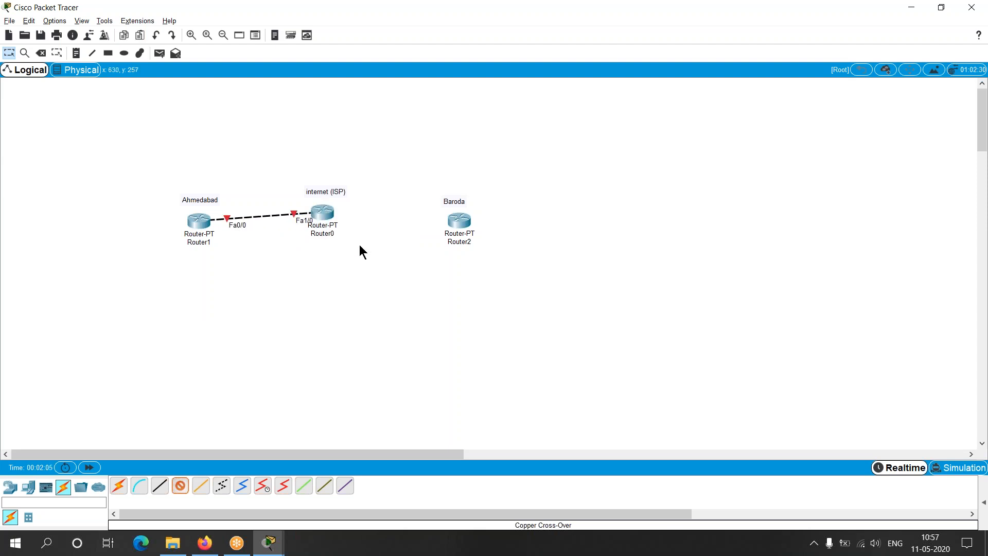
pyautogui.click(465, 221)
pyautogui.click(478, 261)
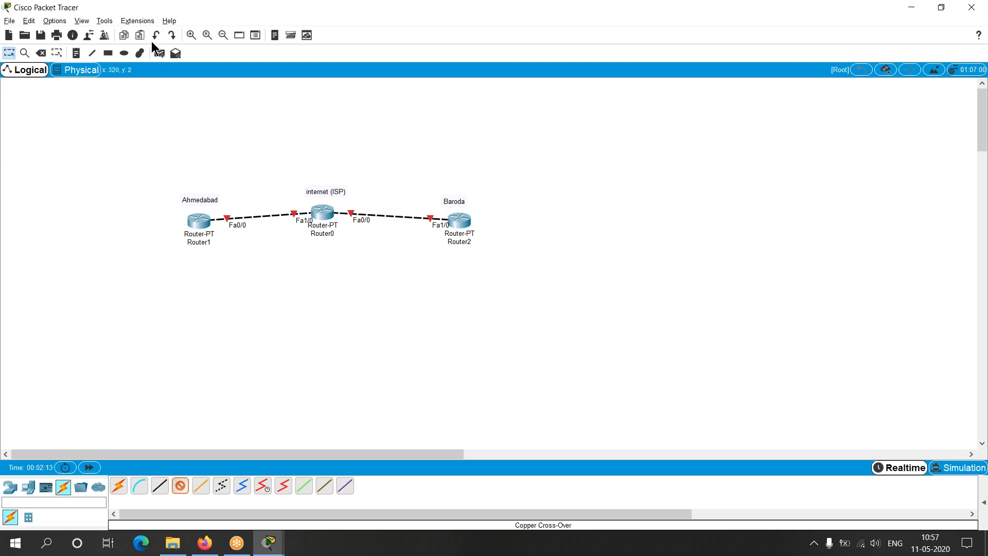
pyautogui.click(189, 36)
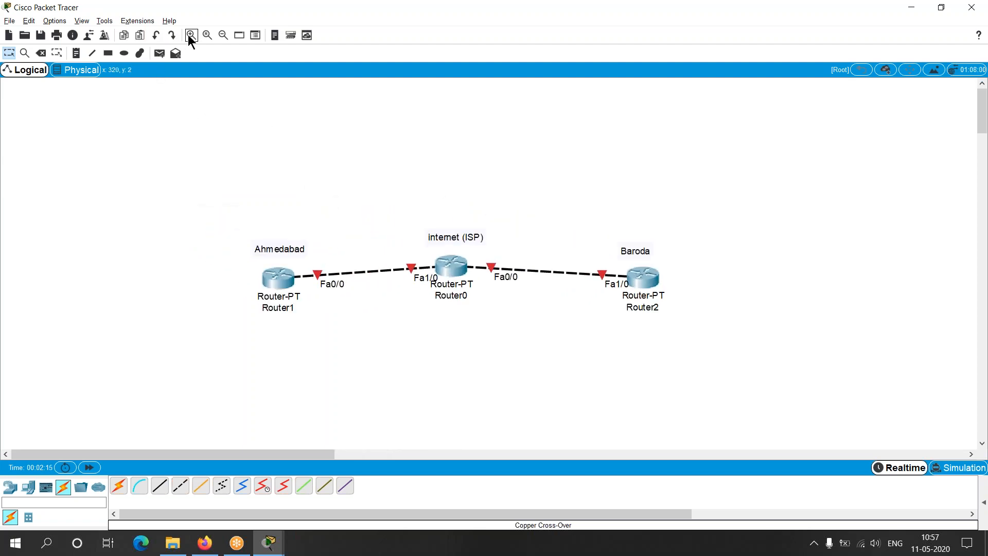
pyautogui.moveTo(223, 456); pyautogui.dragTo(270, 456)
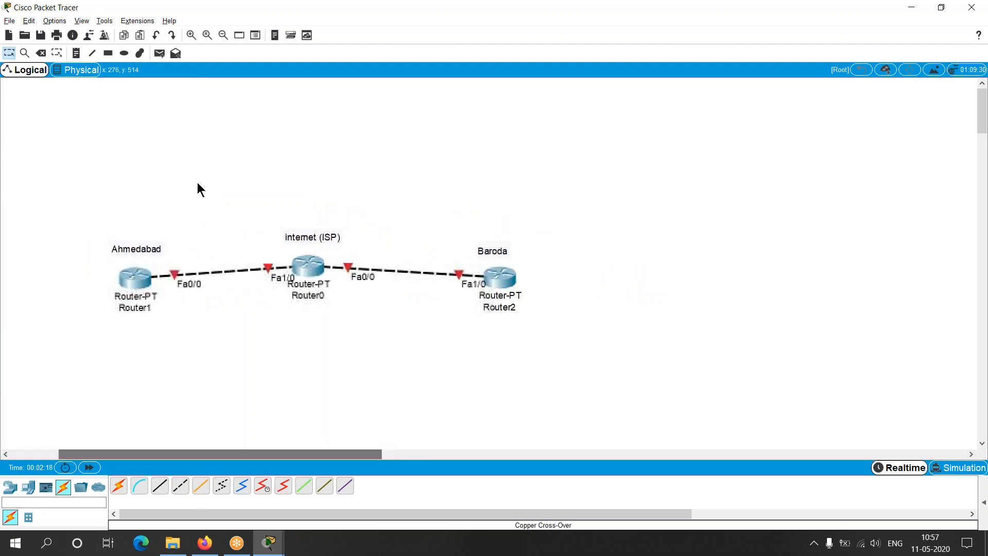
pyautogui.click(190, 35)
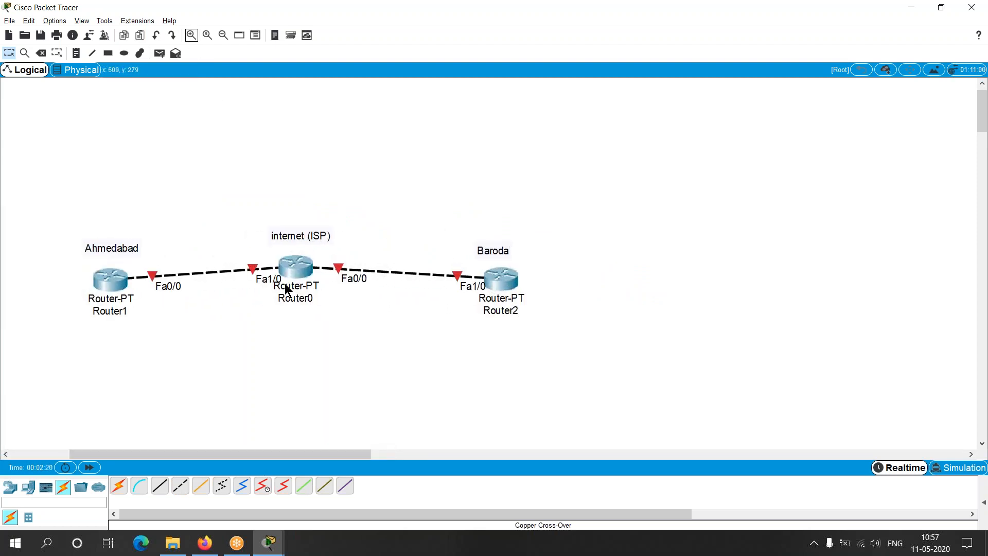
# Lower Router0 slightly to line up with the other routers and draw a black line outward from Router1 and from Router2
pyautogui.moveTo(285, 285); pyautogui.dragTo(288, 292)
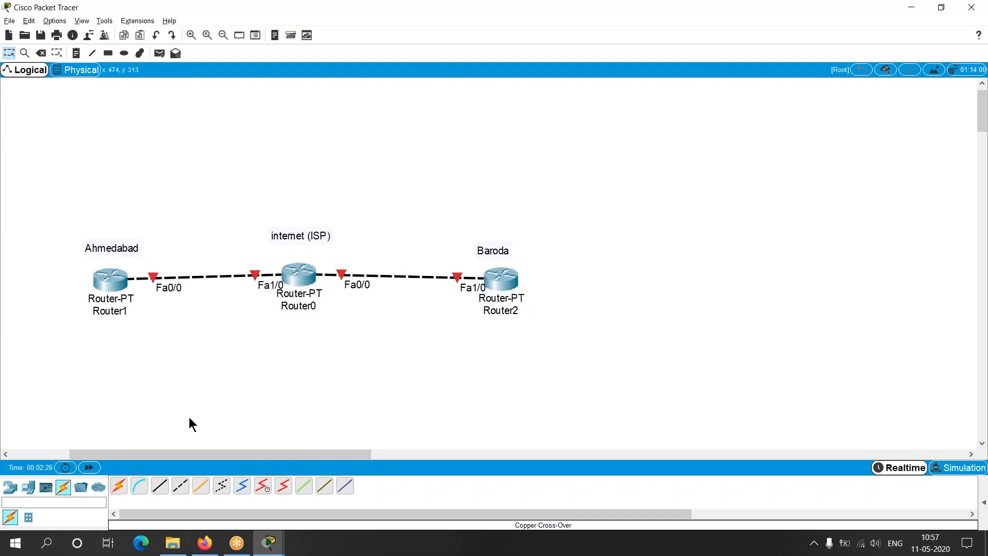
pyautogui.moveTo(179, 454); pyautogui.dragTo(143, 457)
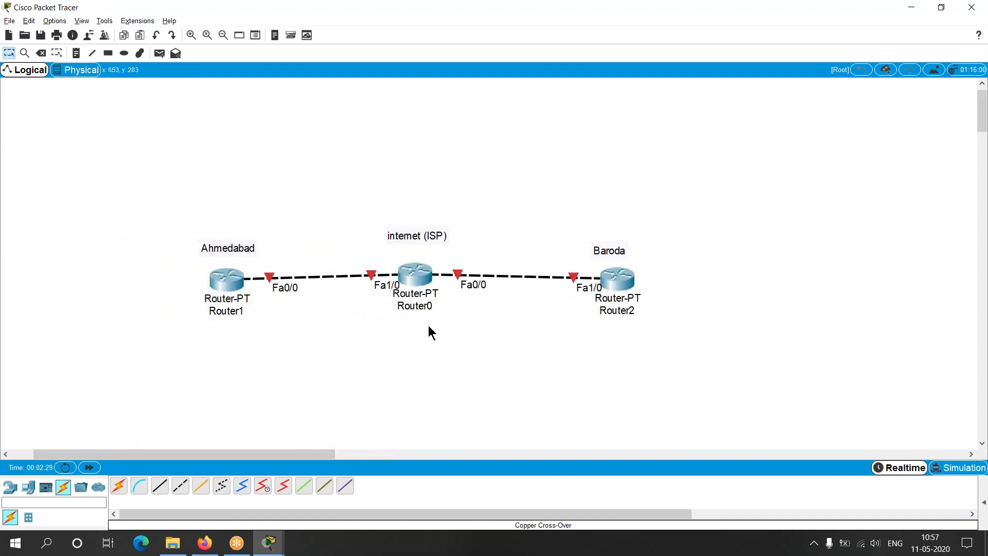
pyautogui.click(93, 53)
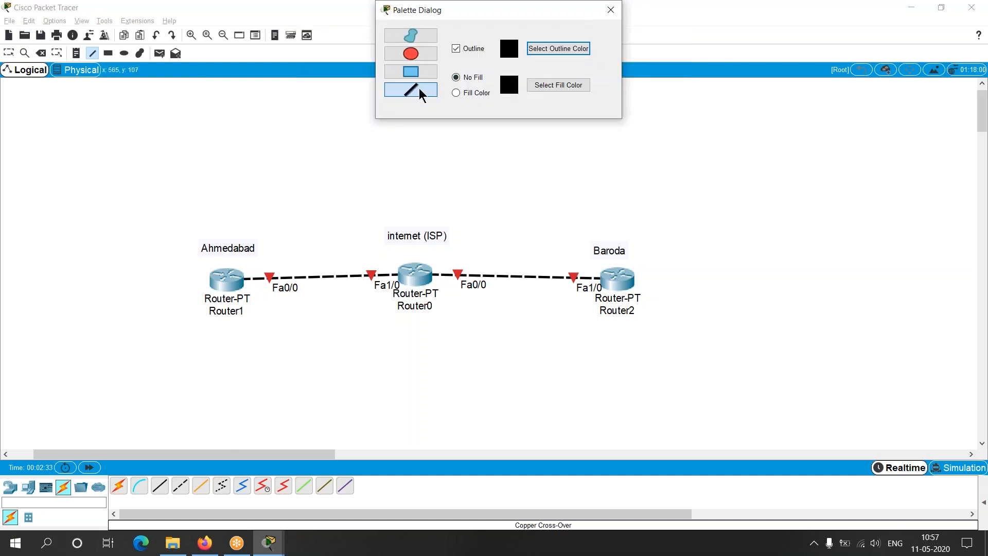
pyautogui.moveTo(220, 279); pyautogui.dragTo(88, 283)
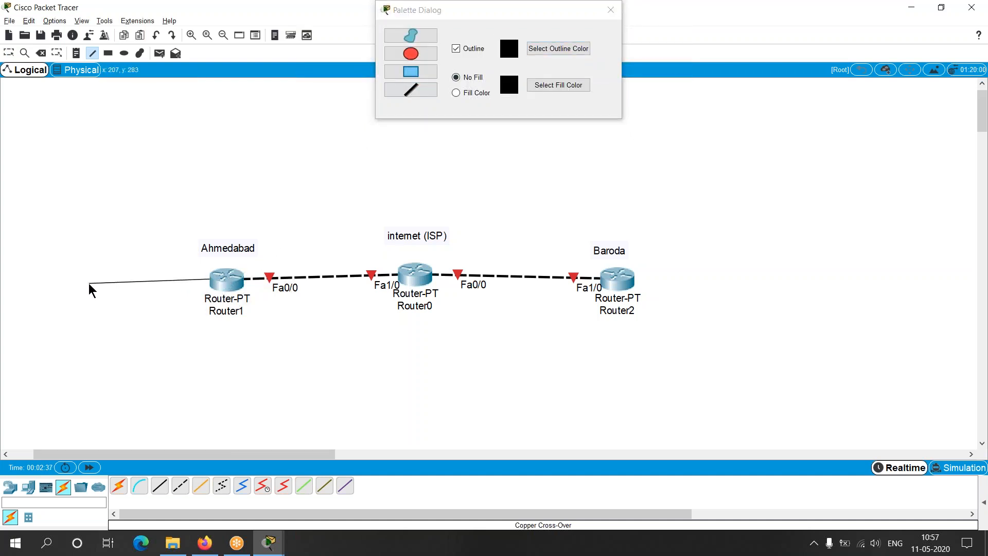
pyautogui.moveTo(641, 276); pyautogui.dragTo(745, 279)
pyautogui.click(610, 9)
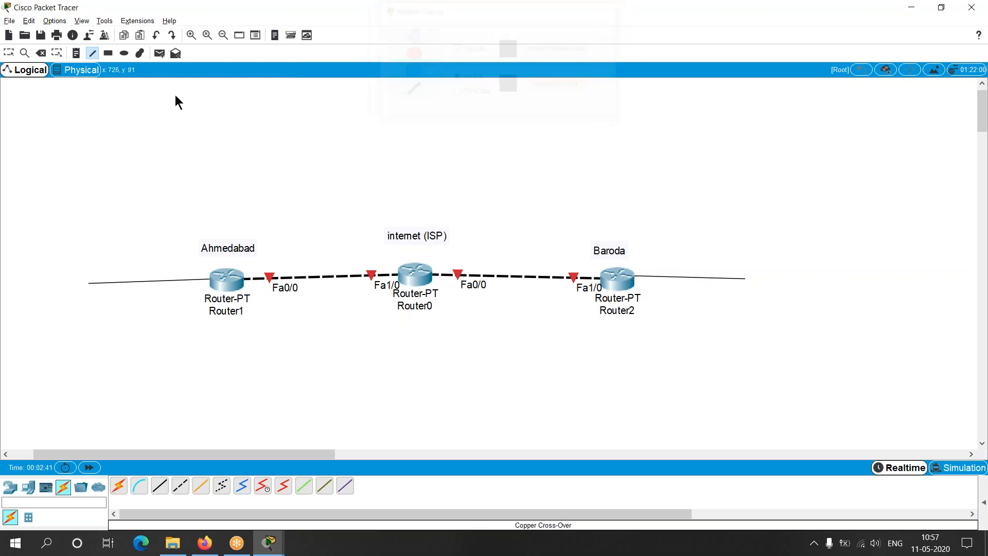
# Add the network note "1.0.0.0/8" on Router1's outer line
pyautogui.click(77, 53)
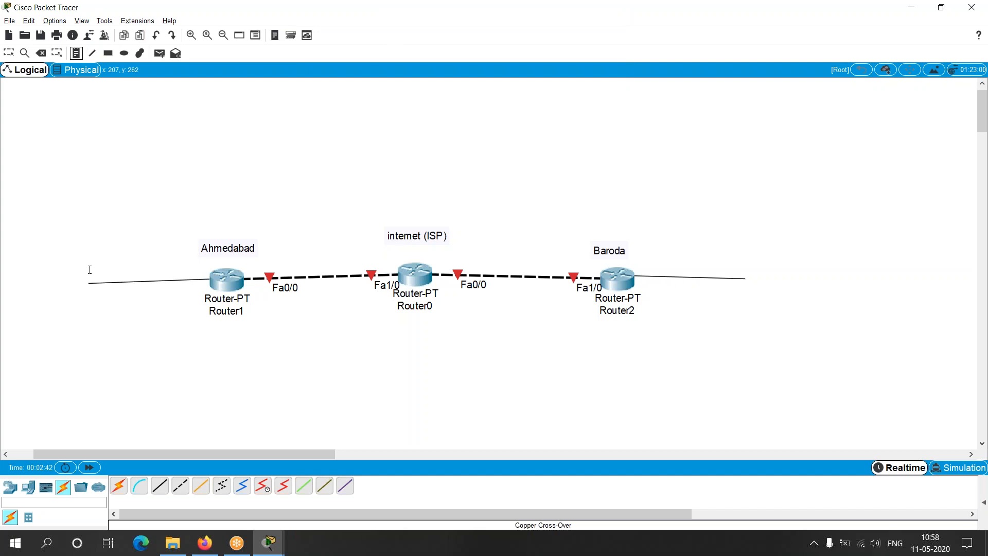
pyautogui.click(122, 268)
pyautogui.write('1.0.0.0/8')
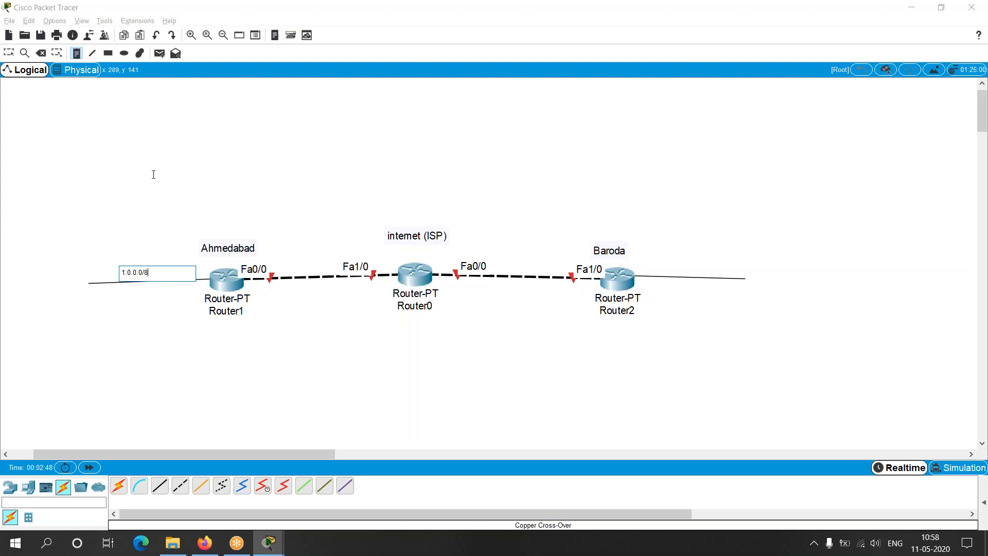
pyautogui.press('Escape')
# Add the address note "1.1.1.1" near the outer end of Router1's line and raise the 1.0.0.0/8 note above that line
pyautogui.click(76, 53)
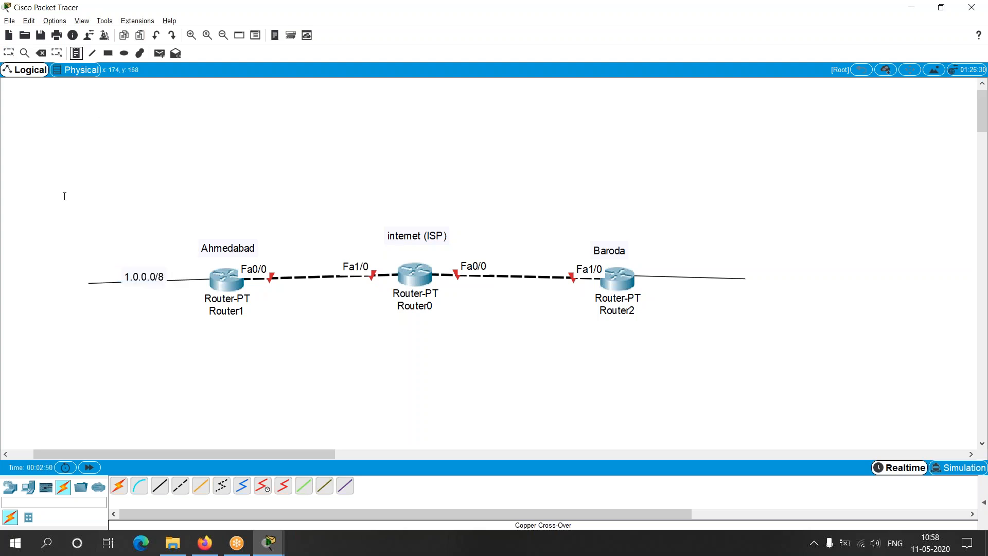
pyautogui.click(40, 286)
pyautogui.write('1.1.')
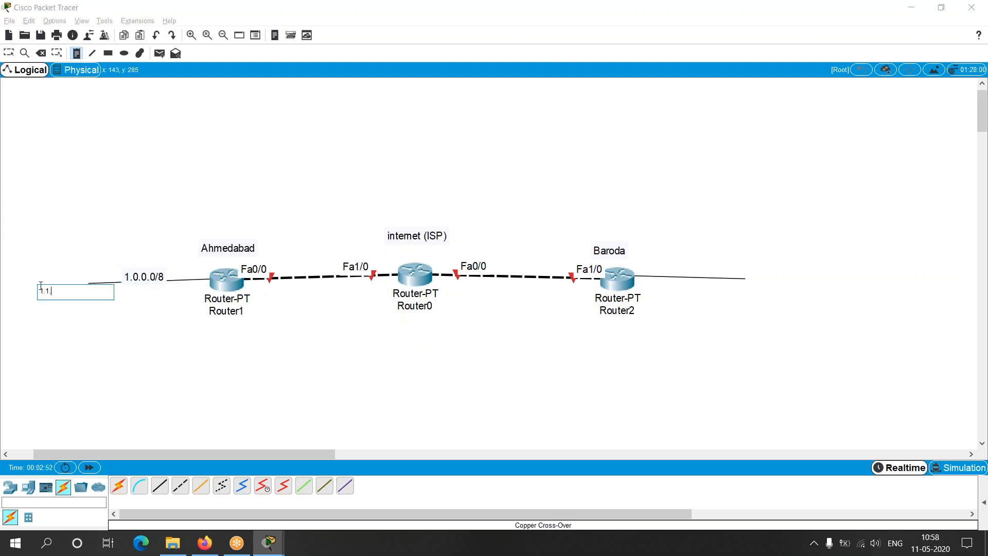
pyautogui.write('1.1')
pyautogui.press('Escape')
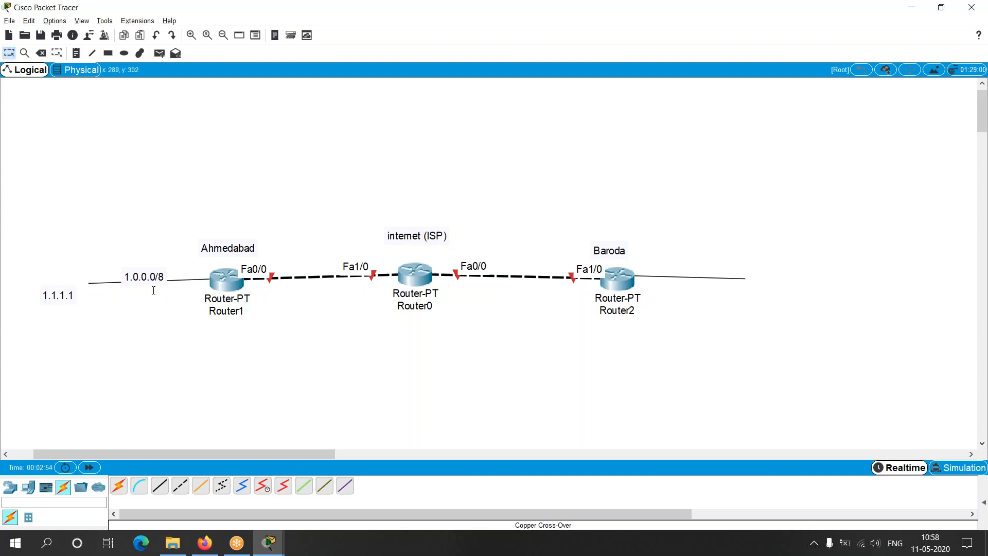
pyautogui.moveTo(151, 281)
pyautogui.mouseDown()
pyautogui.moveTo(185, 273)
pyautogui.moveTo(142, 267)
pyautogui.mouseUp()
# Add the network notes "10.0.0.0/8" above the Router1–Router0 link and "20.0.0.0/8" above the Router0–Router2 link
pyautogui.click(78, 51)
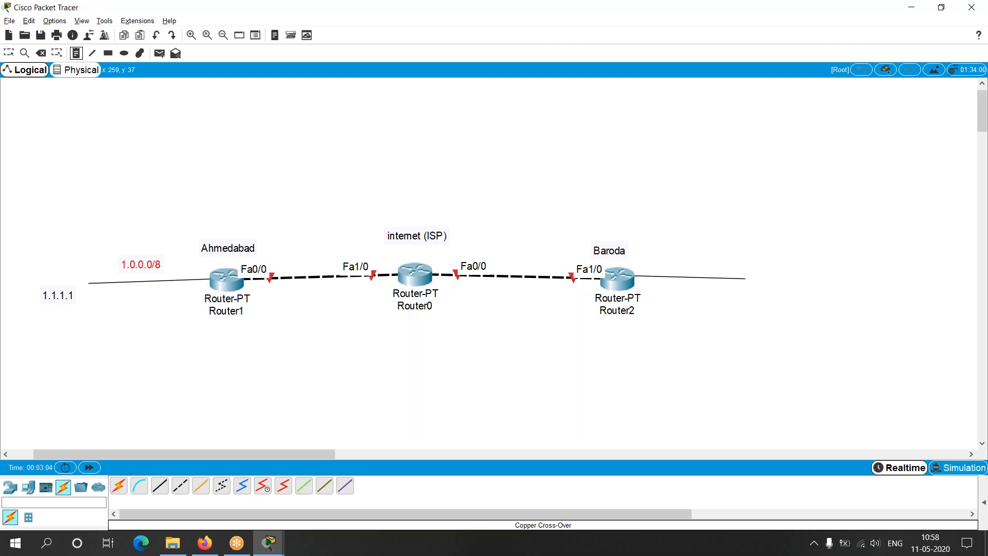
pyautogui.click(292, 222)
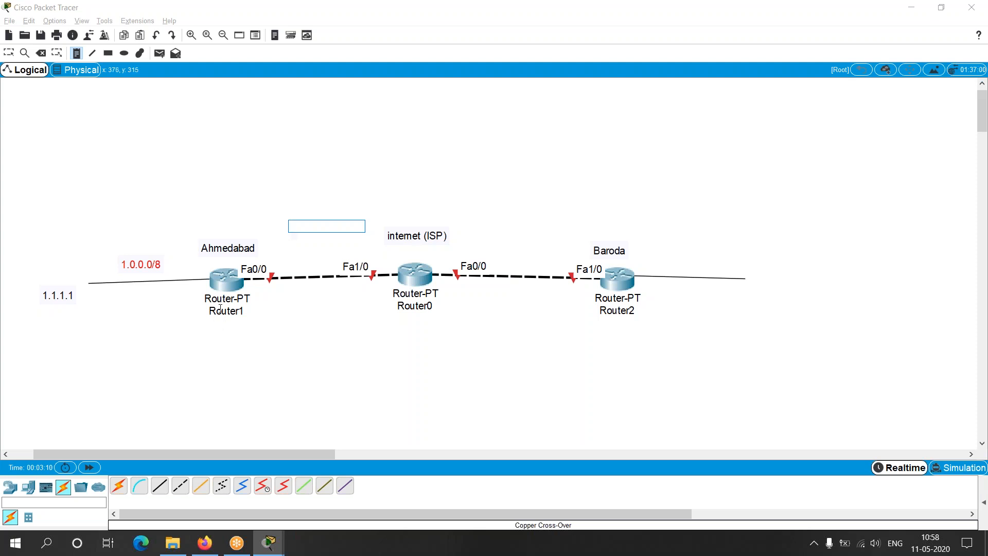
pyautogui.write('10.0.0.0/8')
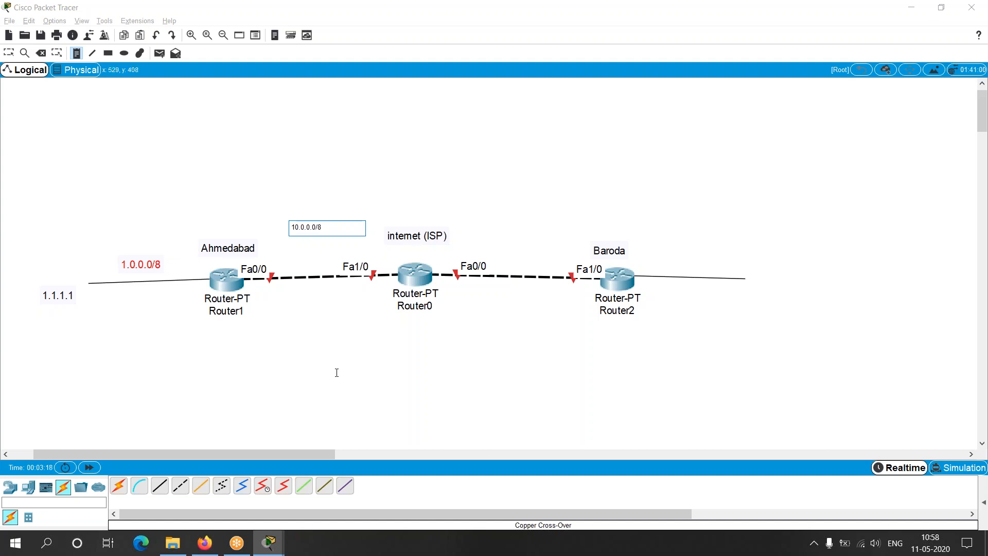
pyautogui.press('Escape')
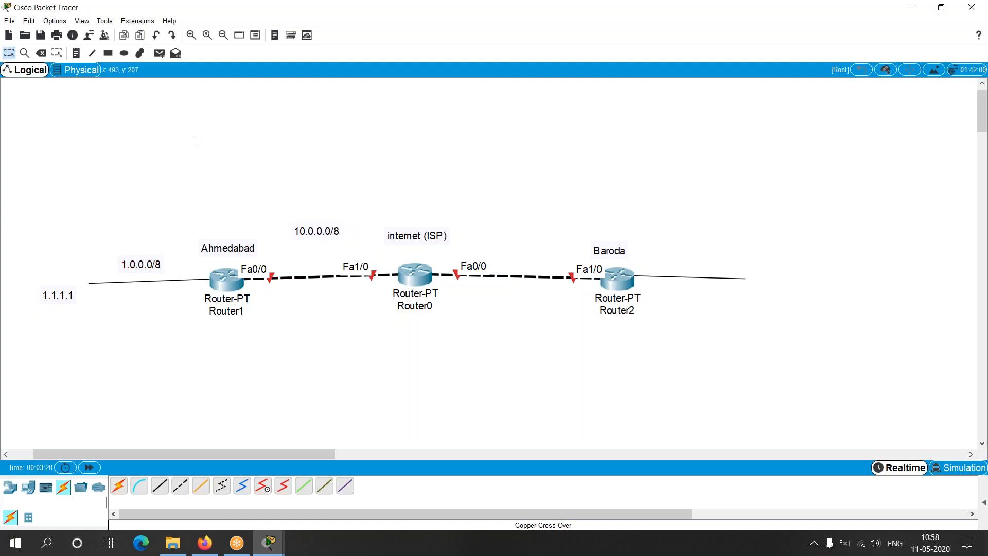
pyautogui.click(76, 54)
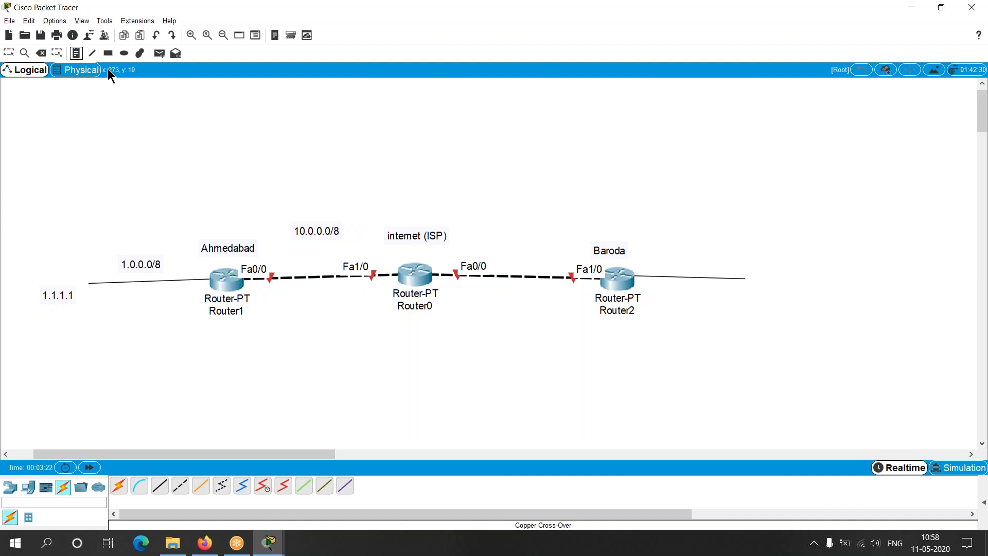
pyautogui.click(492, 229)
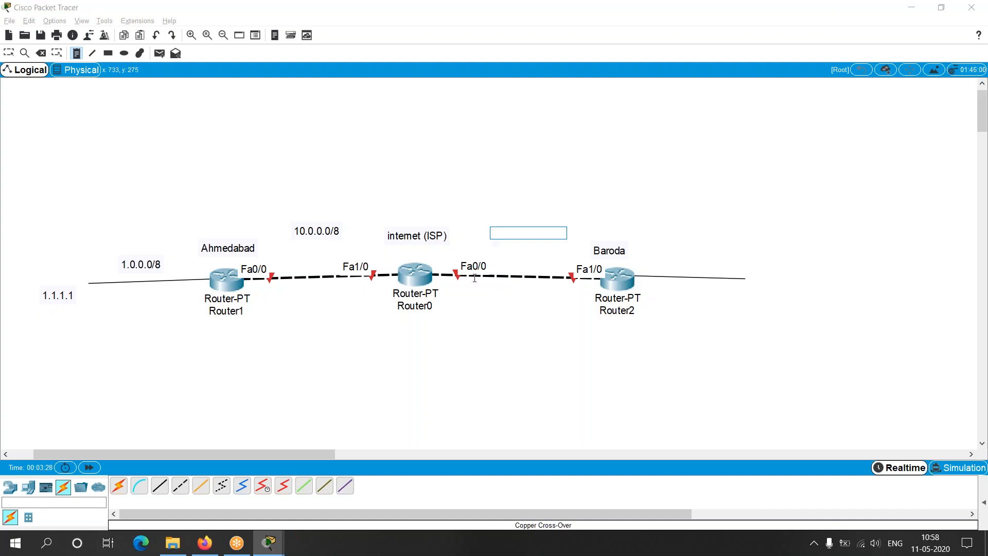
pyautogui.write('20.0.0.0/8')
pyautogui.click(523, 409)
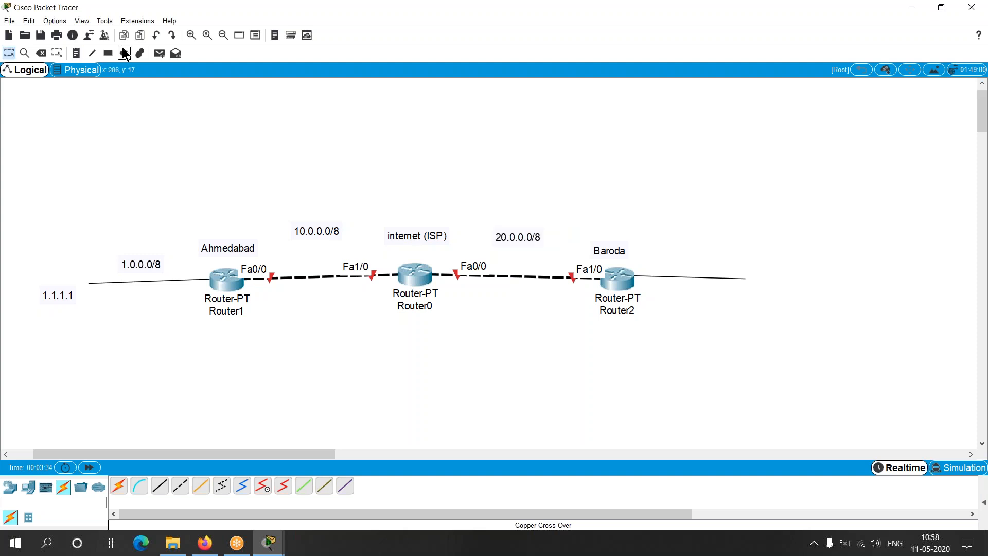
# Add the notes "2.0.0.0/8" on Router2's outer line and "2.2.2.2" just beneath it
pyautogui.click(75, 53)
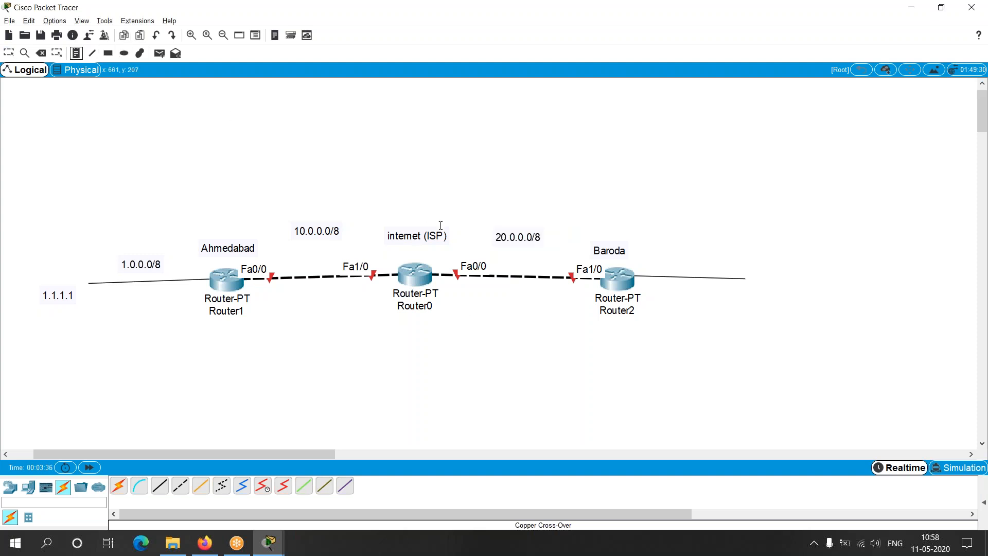
pyautogui.click(664, 261)
pyautogui.write('2.0.0.0/8')
pyautogui.press('Escape')
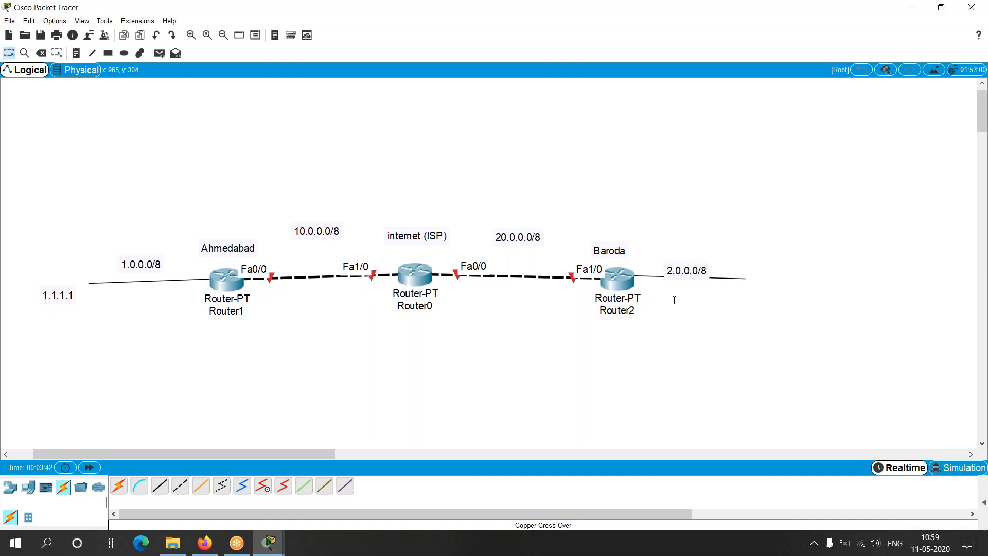
pyautogui.press('n')
pyautogui.click(672, 294)
pyautogui.write('2.2.2.2')
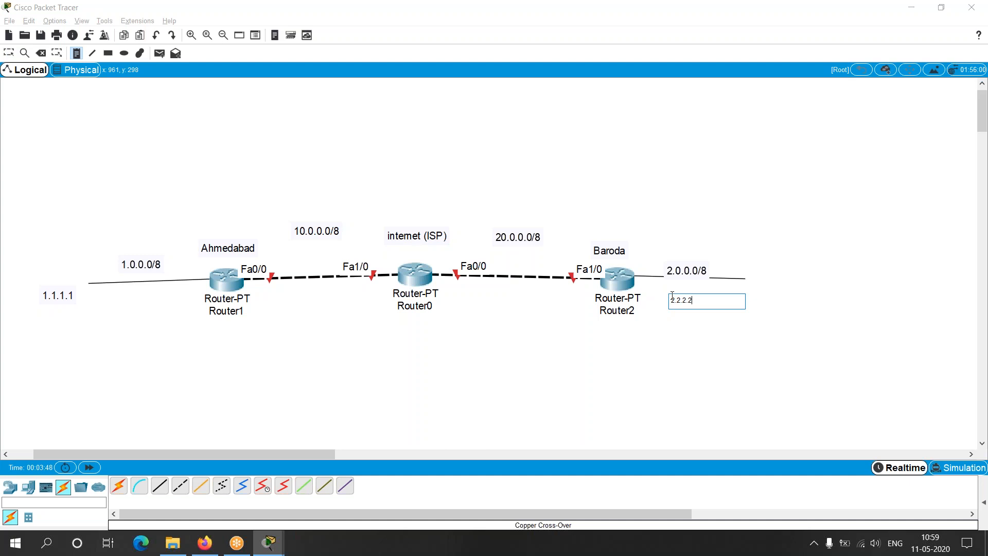
pyautogui.press('Escape')
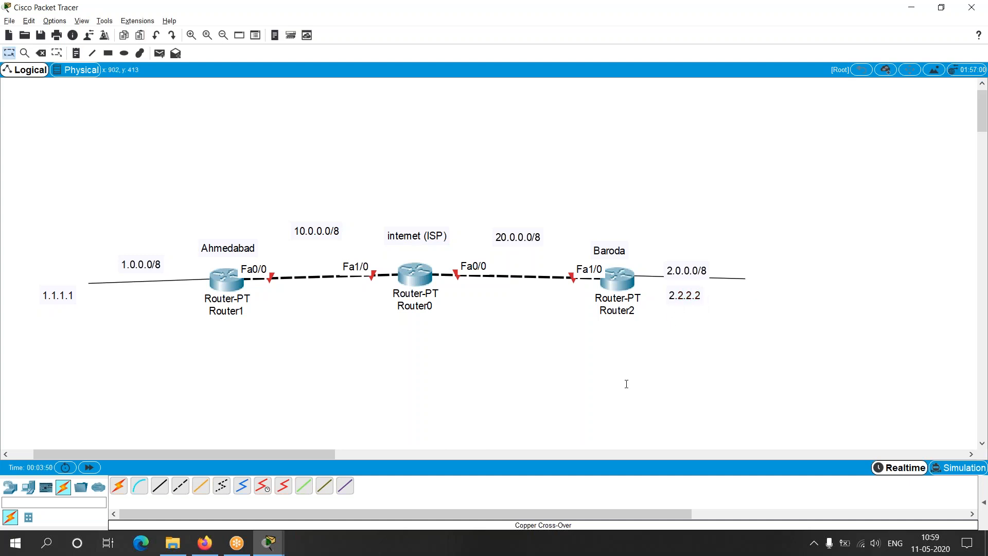
# Move the 1.1.1.1 note beneath Router1's outer line, under the 1.0.0.0/8 note
pyautogui.moveTo(66, 293); pyautogui.dragTo(142, 302)
pyautogui.moveTo(187, 455)
pyautogui.mouseDown()
pyautogui.moveTo(210, 455)
pyautogui.moveTo(199, 455)
pyautogui.mouseUp()
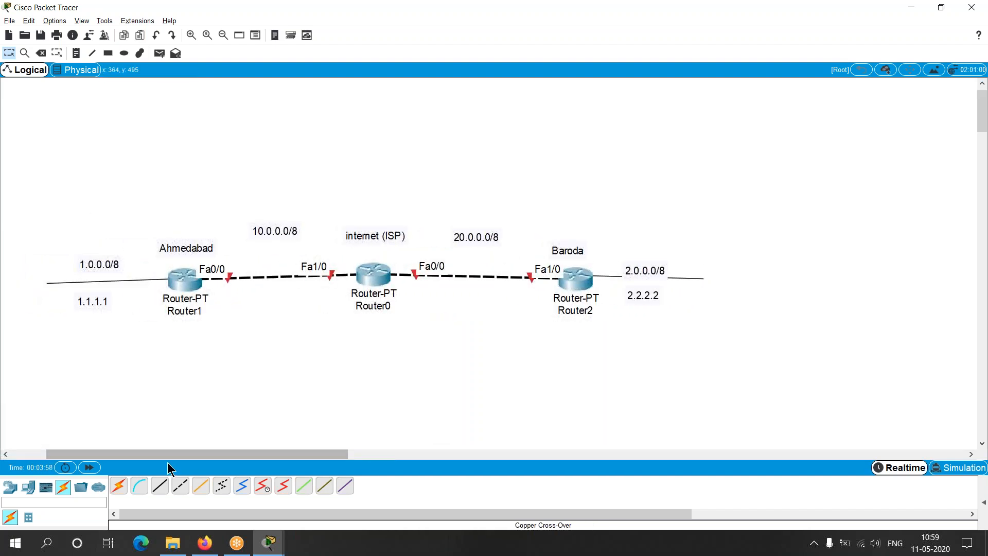
pyautogui.moveTo(170, 455); pyautogui.dragTo(152, 454)
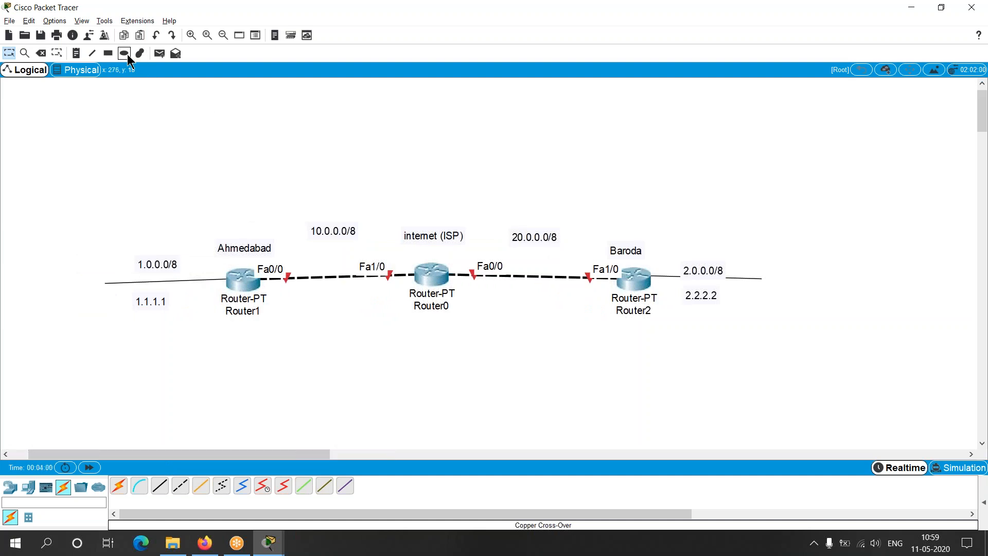
# Draw an ellipse filled with green (#00ff00) around Router1's outer line and its 1.0.0.0/8 and 1.1.1.1 notes
pyautogui.click(126, 55)
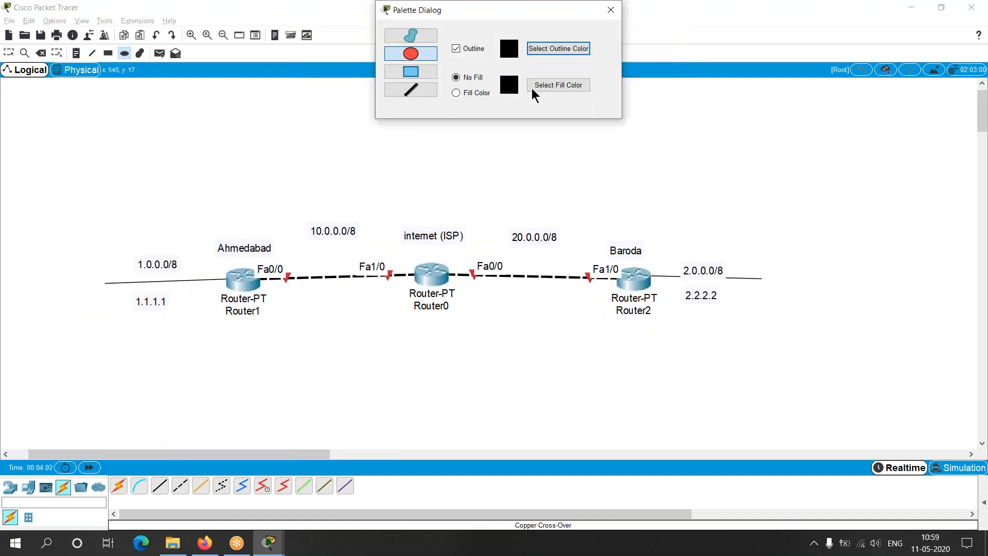
pyautogui.click(476, 94)
pyautogui.click(533, 88)
pyautogui.click(456, 180)
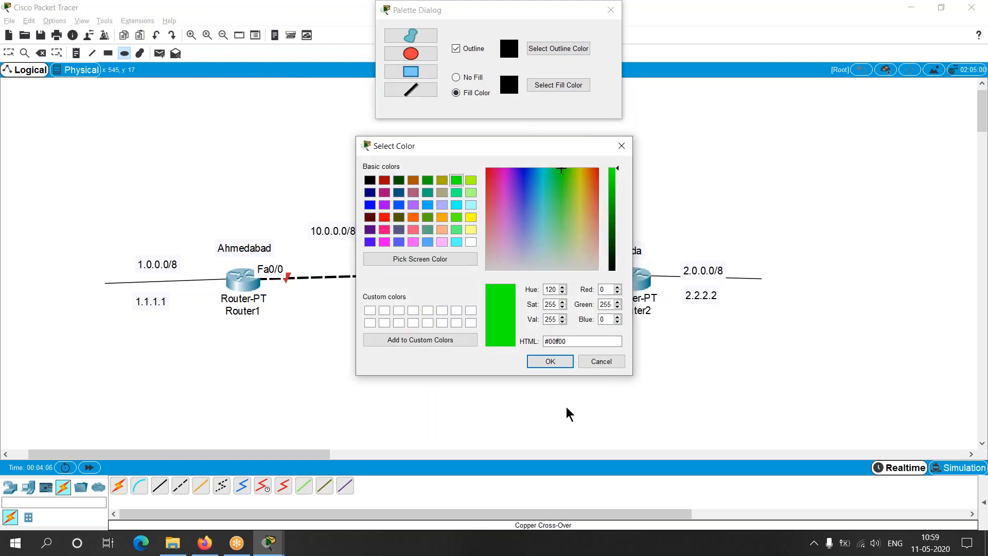
pyautogui.click(549, 362)
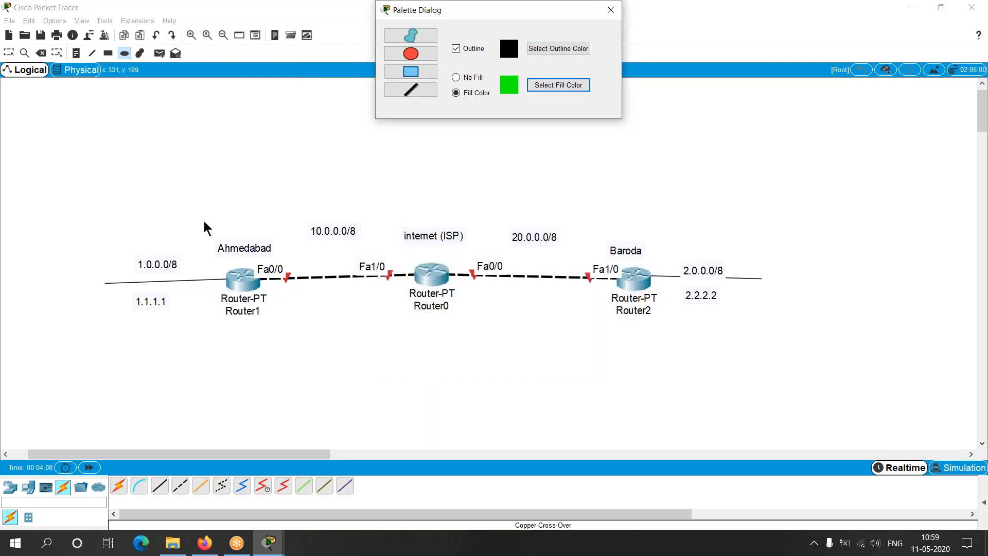
pyautogui.moveTo(65, 205); pyautogui.dragTo(245, 354)
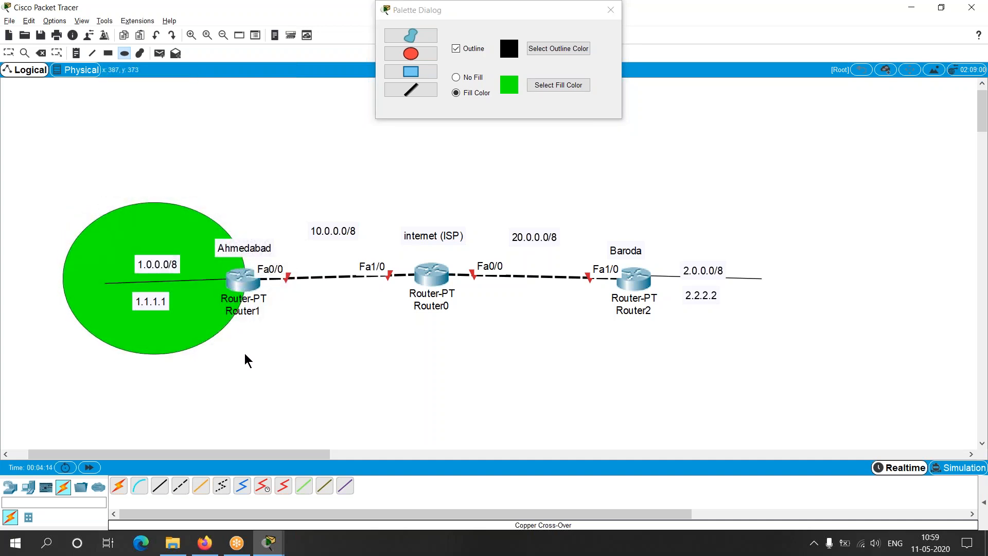
# Draw a matching green ellipse around Router2's outer line and its two notes, and finish drawing shapes
pyautogui.moveTo(306, 455); pyautogui.dragTo(362, 459)
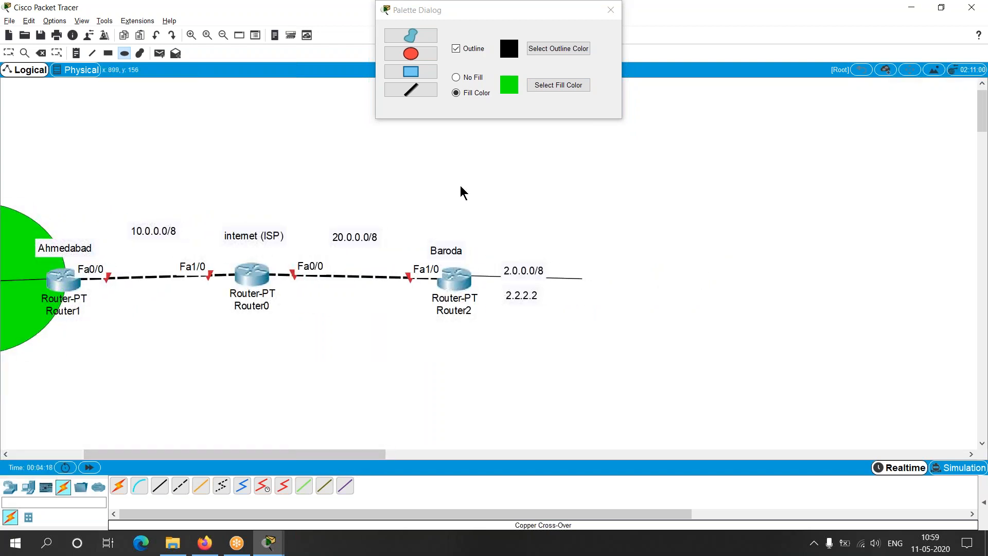
pyautogui.moveTo(460, 193); pyautogui.dragTo(633, 369)
pyautogui.moveTo(266, 457); pyautogui.dragTo(227, 459)
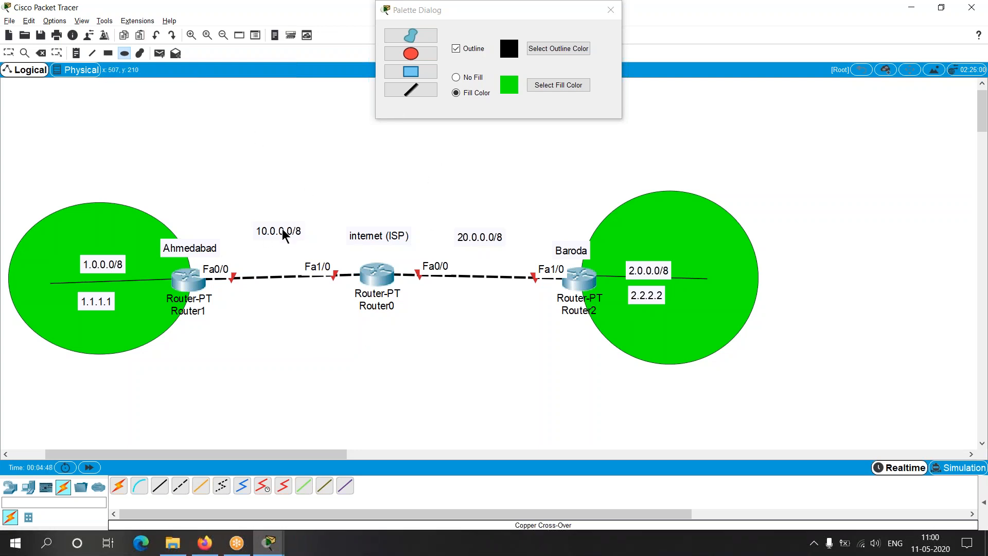
pyautogui.click(611, 10)
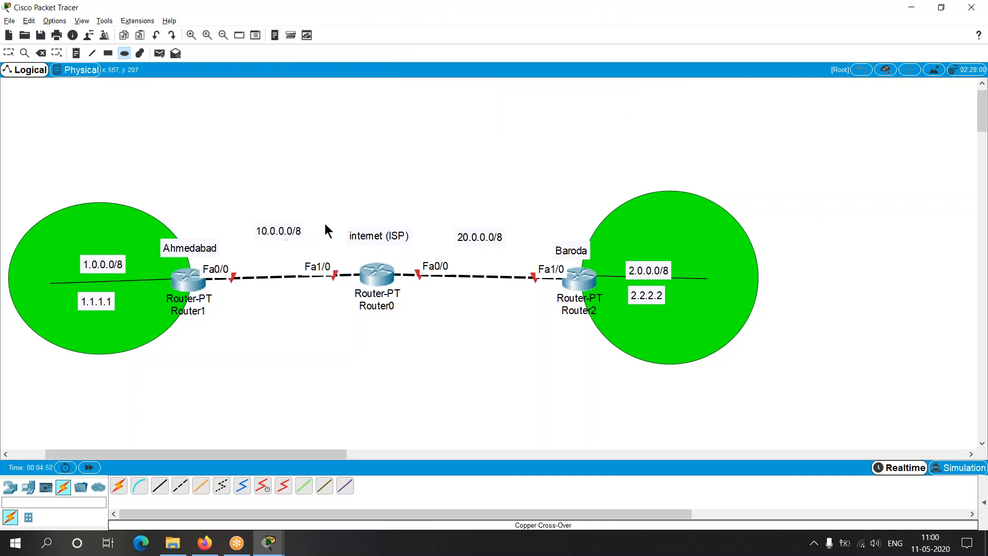
pyautogui.click(124, 53)
pyautogui.press('Escape')
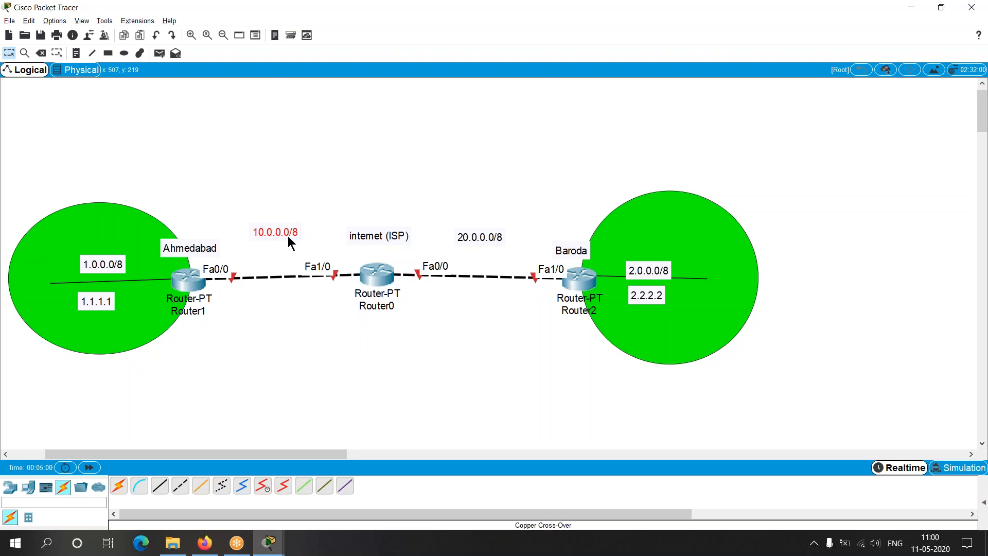
# Raise the 20.0.0.0/8 note slightly and move the 10.0.0.0/8 note well above the Router1–Router0 link
pyautogui.moveTo(483, 236); pyautogui.dragTo(484, 233)
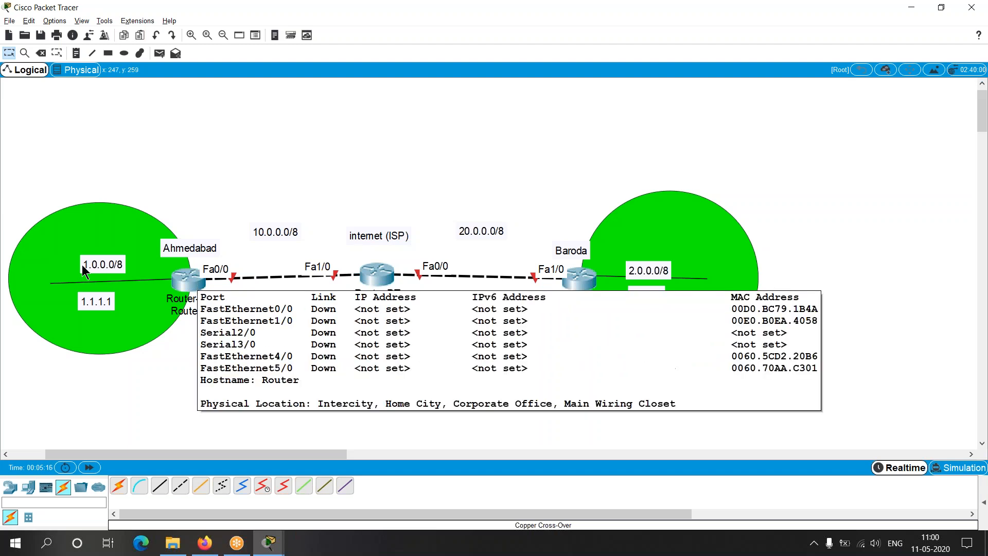
pyautogui.click(255, 230)
pyautogui.moveTo(271, 234)
pyautogui.mouseDown()
pyautogui.moveTo(291, 200)
pyautogui.moveTo(287, 170)
pyautogui.mouseUp()
pyautogui.click(160, 135)
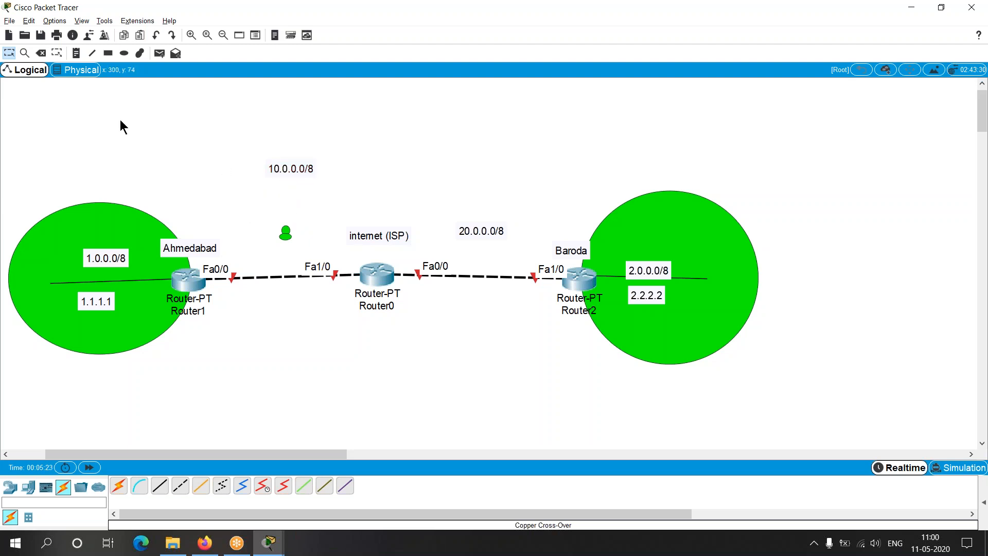
# Delete the two small stray green ellipses above the Router1–Router0 link
pyautogui.click(56, 52)
pyautogui.click(9, 53)
pyautogui.moveTo(245, 199); pyautogui.dragTo(307, 251)
pyautogui.press('Delete')
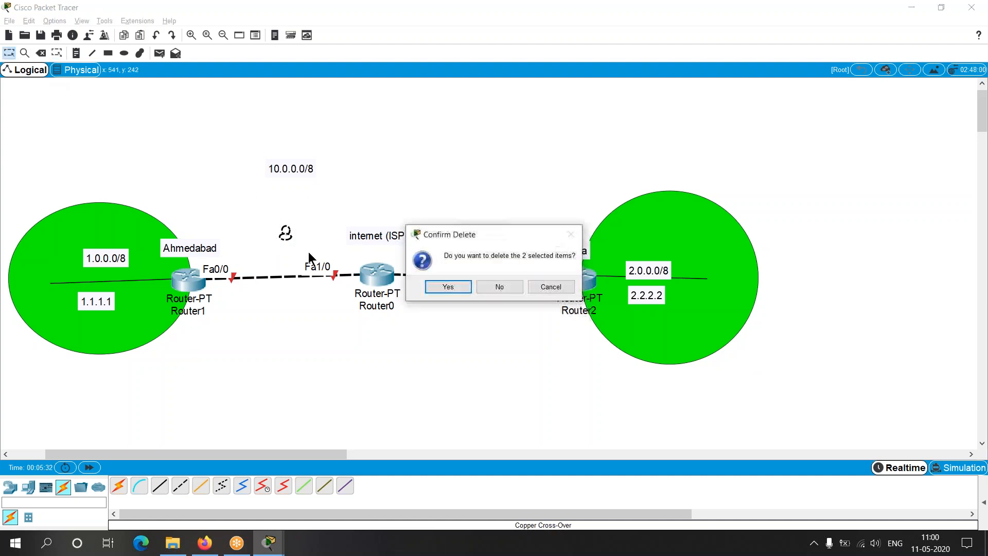
pyautogui.click(448, 287)
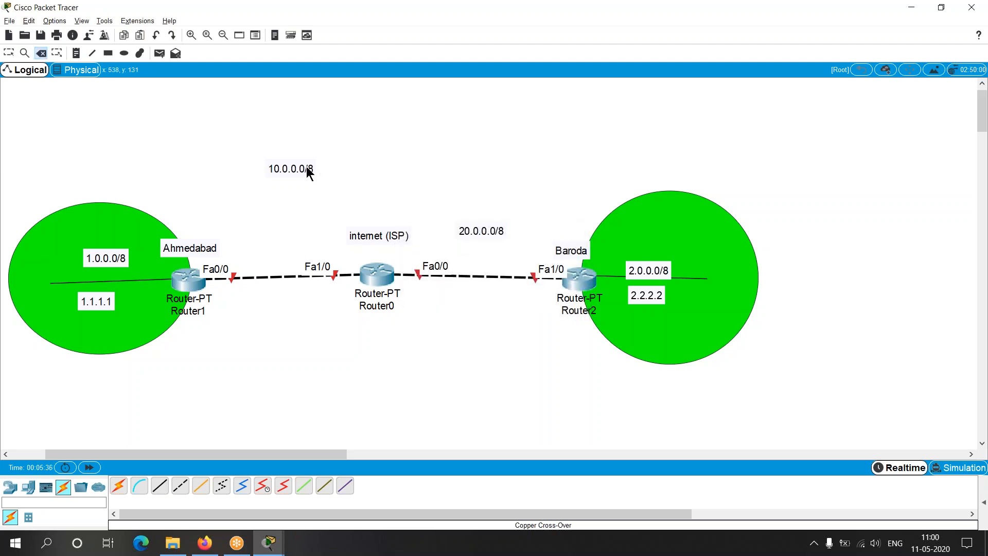
# Move the 10.0.0.0/8 note down near the Router1–Router0 link, lower the 20.0.0.0/8 note slightly, and nudge the 1.0.0.0/8 note toward Router1
pyautogui.click(9, 53)
pyautogui.moveTo(286, 164); pyautogui.dragTo(272, 210)
pyautogui.click(287, 344)
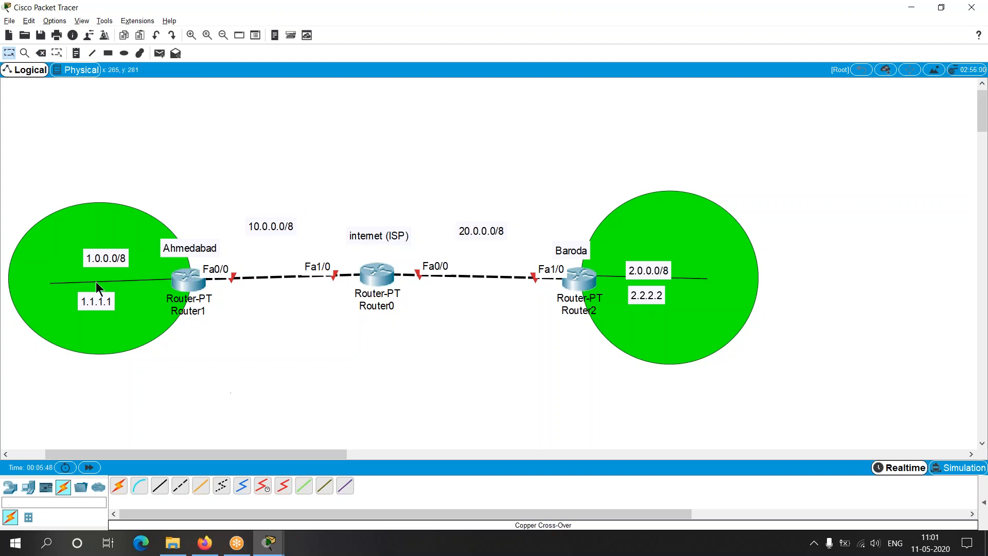
pyautogui.moveTo(113, 258); pyautogui.dragTo(113, 260)
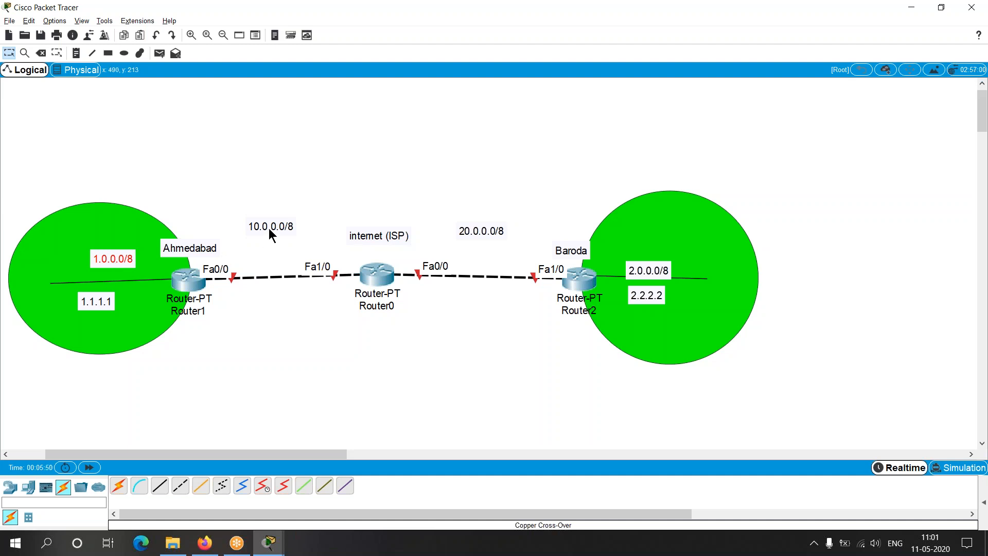
pyautogui.moveTo(269, 227); pyautogui.dragTo(265, 234)
pyautogui.click(286, 327)
pyautogui.moveTo(493, 229); pyautogui.dragTo(496, 238)
pyautogui.click(375, 359)
# Nudge Router0 between its two links and fine-tune the positions of the 10.0.0.0/8, 20.0.0.0/8 and 1.0.0.0/8 notes
pyautogui.moveTo(377, 284); pyautogui.dragTo(376, 289)
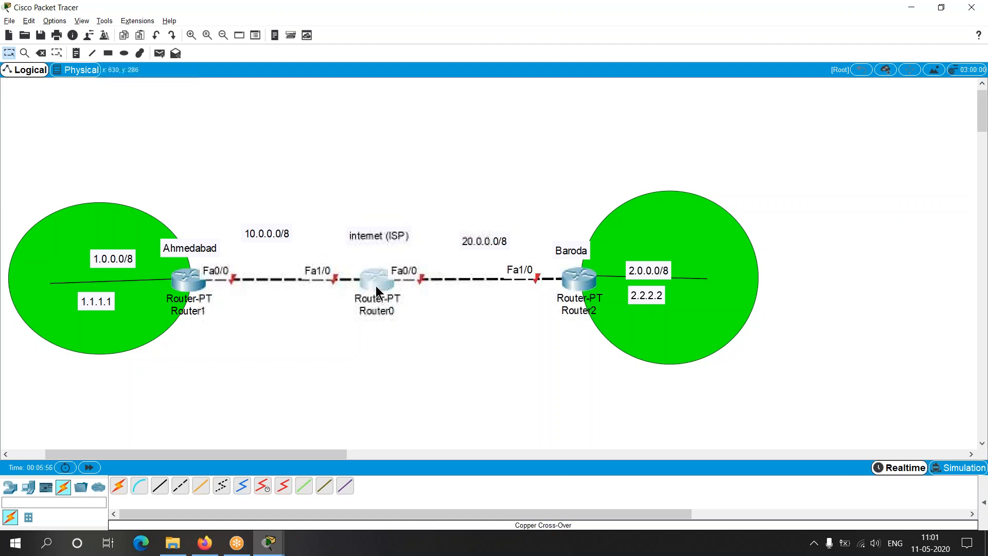
pyautogui.click(262, 234)
pyautogui.moveTo(466, 246); pyautogui.dragTo(469, 241)
pyautogui.click(442, 309)
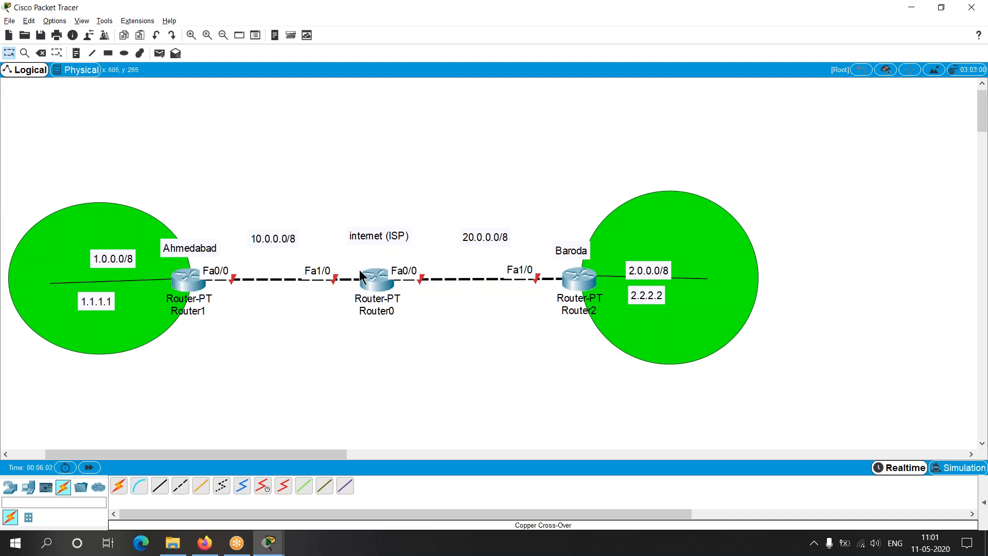
pyautogui.moveTo(375, 282); pyautogui.dragTo(376, 277)
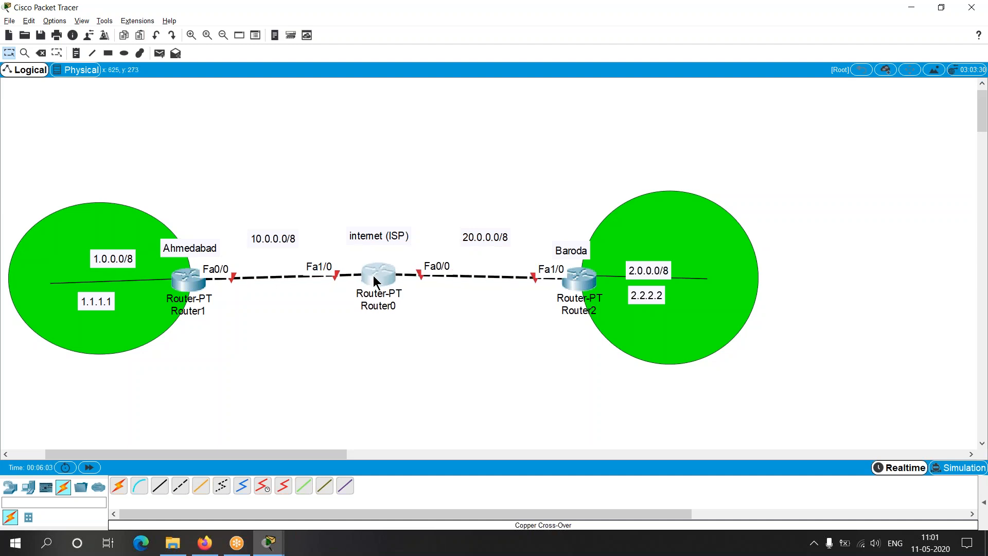
pyautogui.click(120, 255)
pyautogui.moveTo(117, 253); pyautogui.dragTo(116, 254)
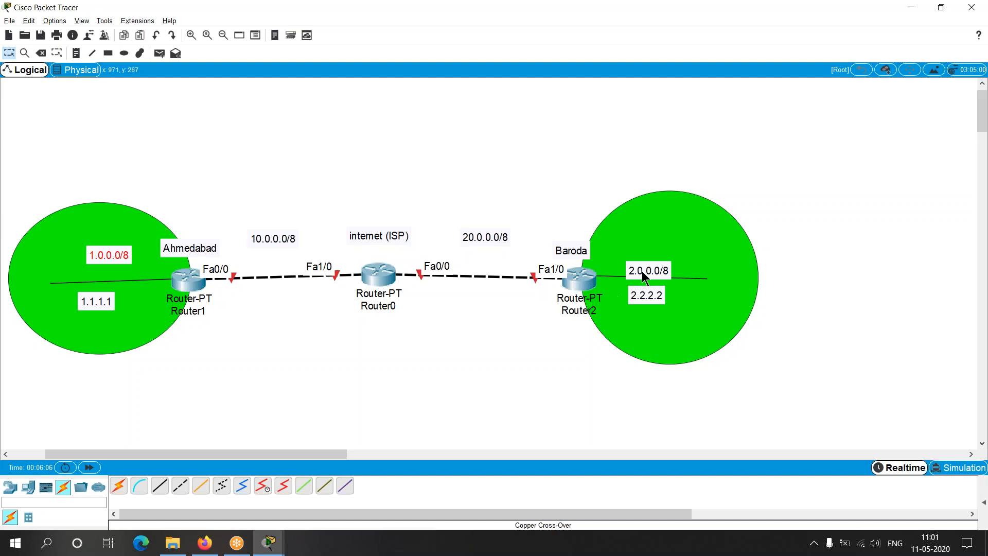
# Space the 2.0.0.0/8 and 2.2.2.2 notes farther from Router2's outer line and shift the 20.0.0.0/8 note toward Router2
pyautogui.moveTo(643, 292); pyautogui.dragTo(648, 266)
pyautogui.click(435, 363)
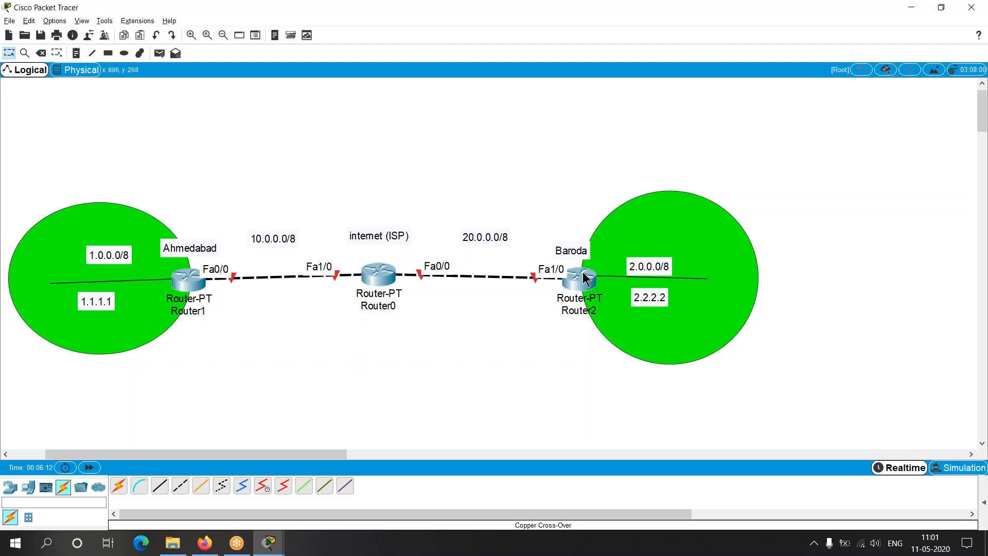
pyautogui.moveTo(584, 277)
pyautogui.moveTo(499, 236); pyautogui.dragTo(502, 237)
pyautogui.moveTo(646, 265); pyautogui.dragTo(653, 257)
pyautogui.click(466, 377)
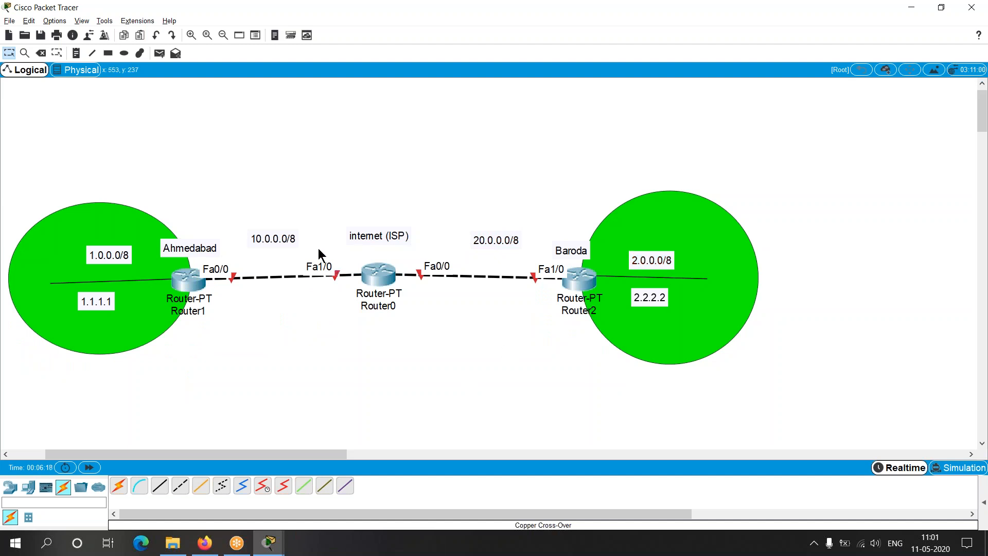
# Raise the 10.0.0.0/8 and 1.0.0.0/8 notes a little higher above their lines
pyautogui.moveTo(280, 214); pyautogui.dragTo(280, 230)
pyautogui.moveTo(125, 255); pyautogui.dragTo(117, 248)
pyautogui.click(267, 338)
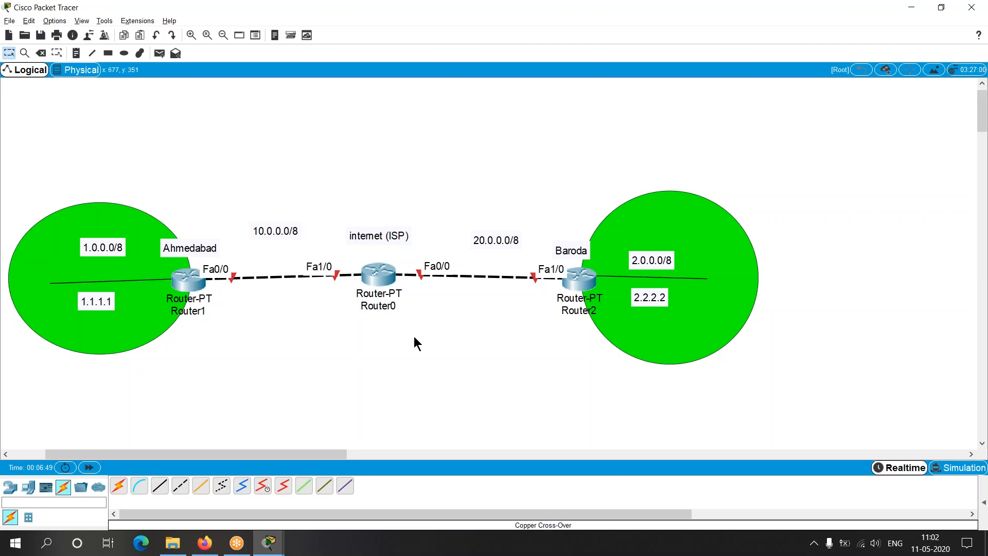
# Open Router1's command line full-screen, answer no to the initial configuration dialog, and enter privileged mode with en
pyautogui.click(187, 282)
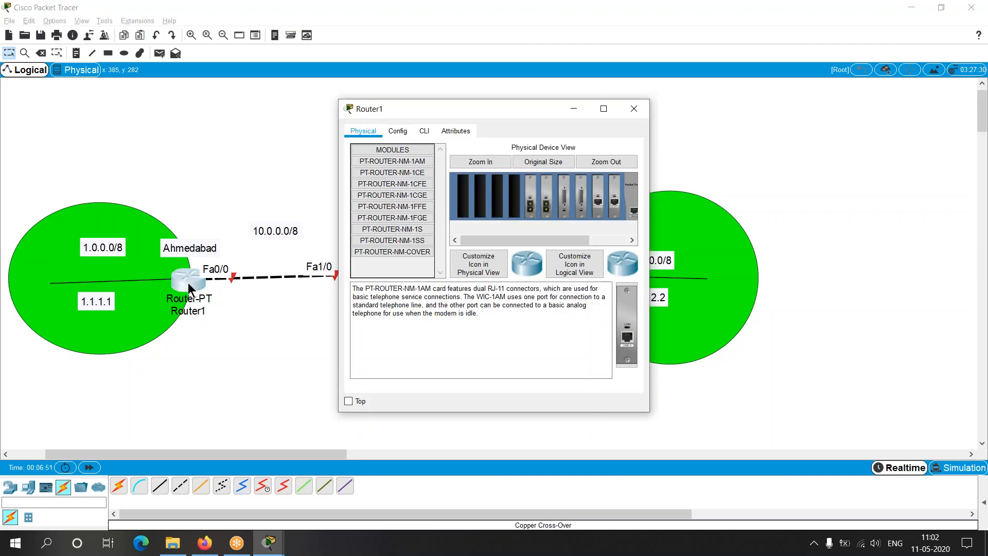
pyautogui.click(426, 132)
pyautogui.click(602, 108)
pyautogui.click(497, 366)
pyautogui.write('no')
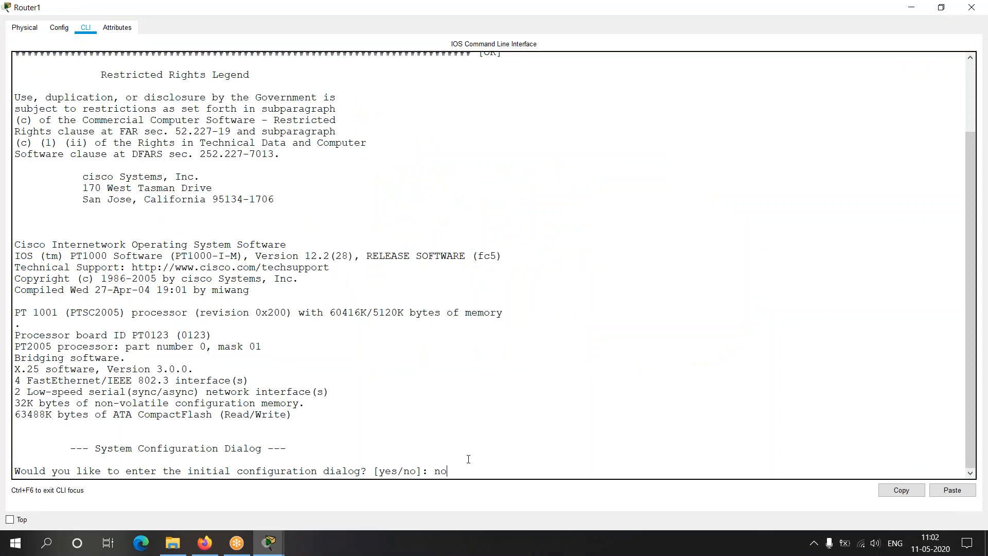
pyautogui.press('Return')
pyautogui.press('Return')
pyautogui.write('en')
pyautogui.press('Return')
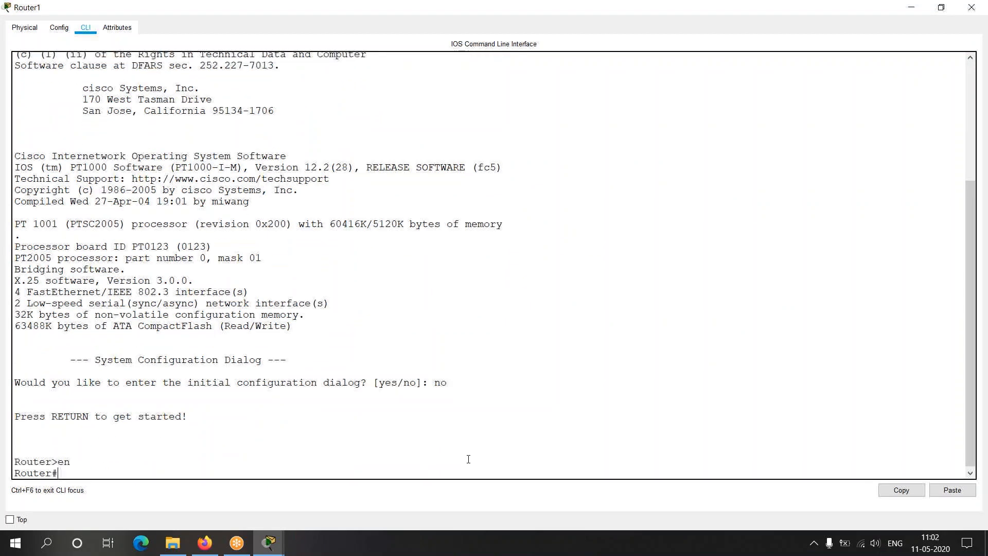
# Enter global configuration mode with conf t and set Router1's hostname to R1
pyautogui.write('conf t')
pyautogui.press('Return')
pyautogui.write('ho')
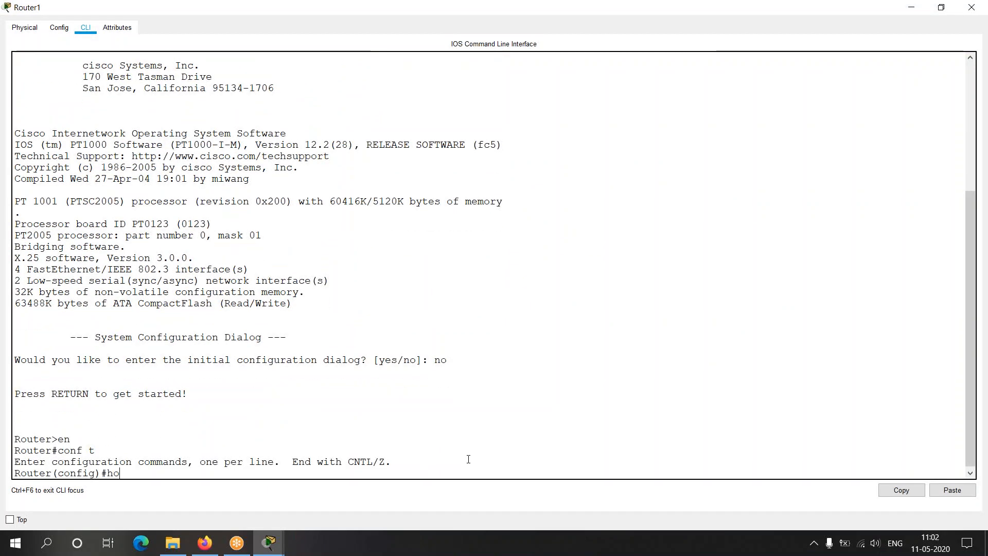
pyautogui.write(' R1')
pyautogui.press('Return')
# Enter R1's fa 0/0 interface configuration, checking the port in the topology, and begin its ip add command
pyautogui.write('int fa')
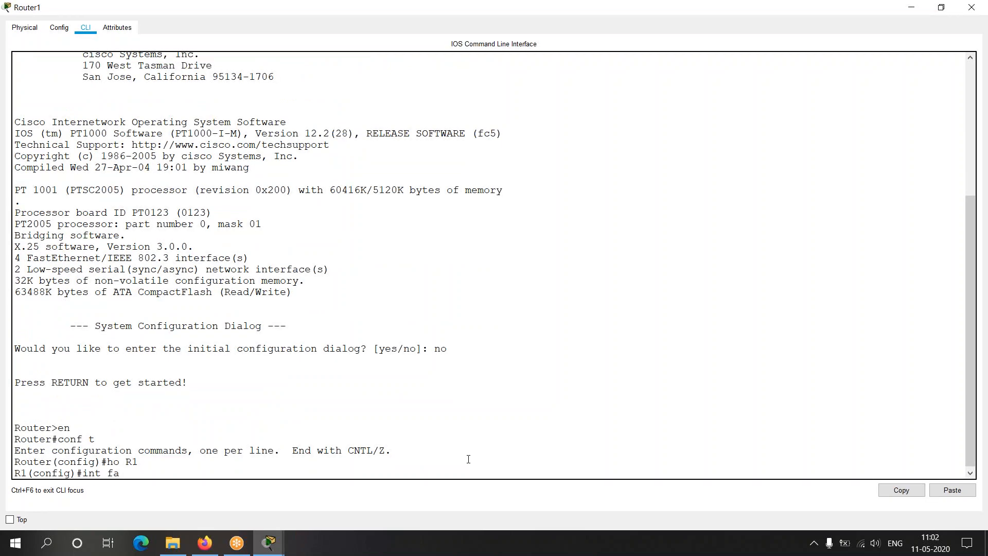
pyautogui.hotkey('alt', 'Tab')
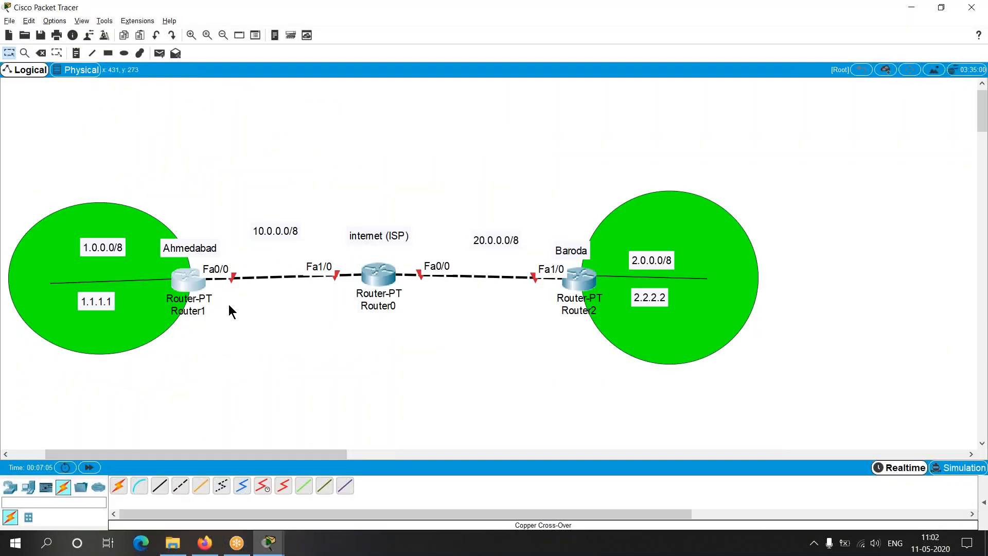
pyautogui.hotkey('alt', 'Tab')
pyautogui.write('0/0')
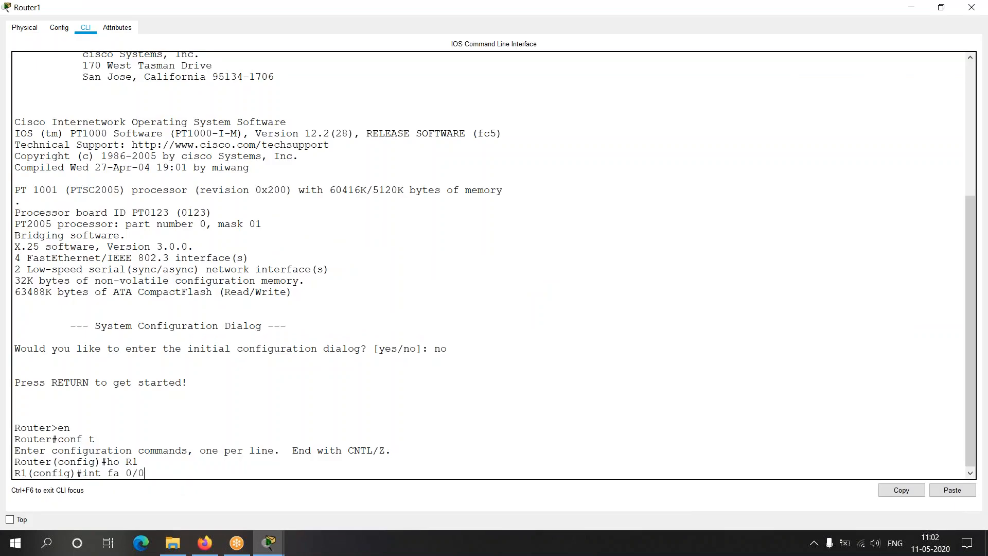
pyautogui.press('Return')
pyautogui.write('ip add')
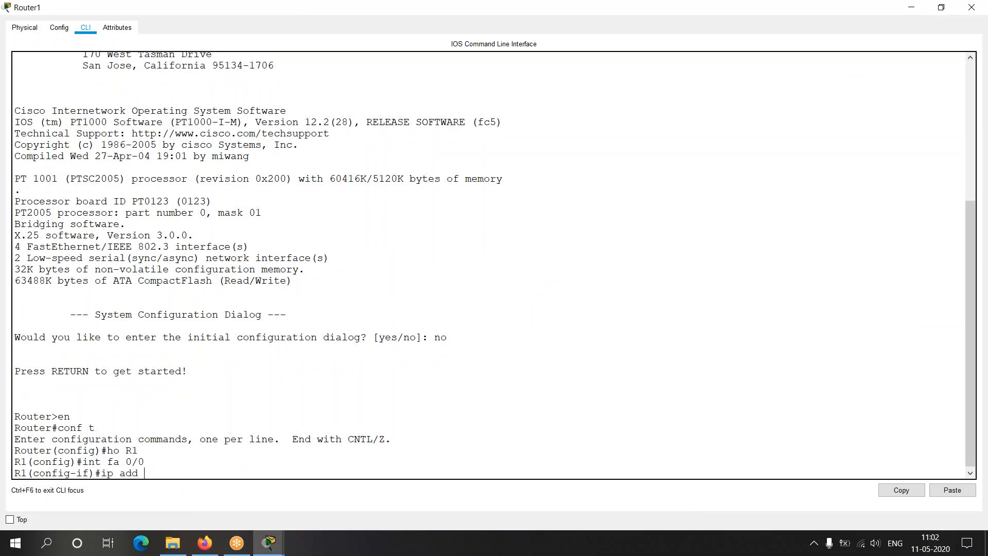
# Add a ".1" note below Router1's Fa0/0 port in the topology and nudge the 10.0.0.0/8 note above the link
pyautogui.hotkey('alt', 'Tab')
pyautogui.click(274, 231)
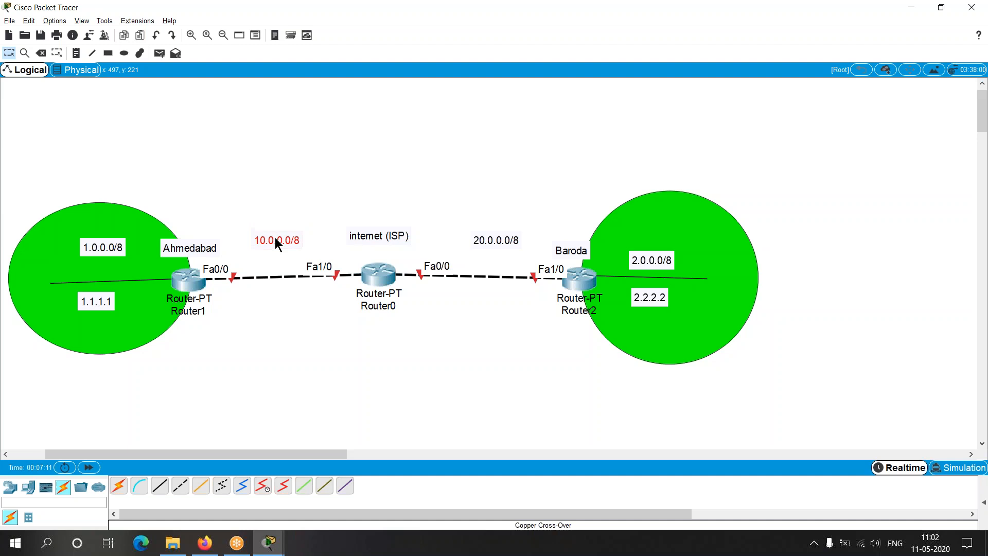
pyautogui.moveTo(272, 227); pyautogui.dragTo(273, 222)
pyautogui.click(260, 312)
pyautogui.click(76, 53)
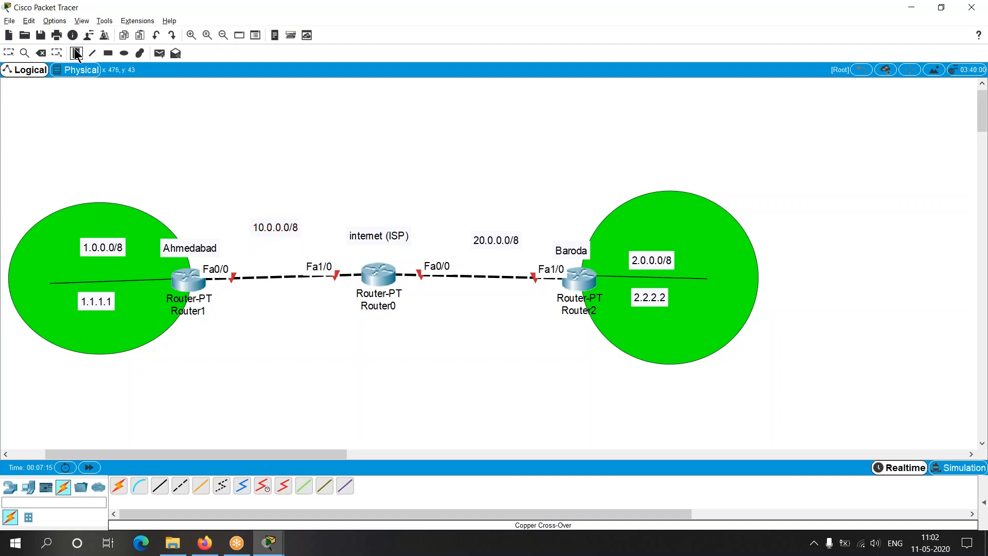
pyautogui.click(218, 292)
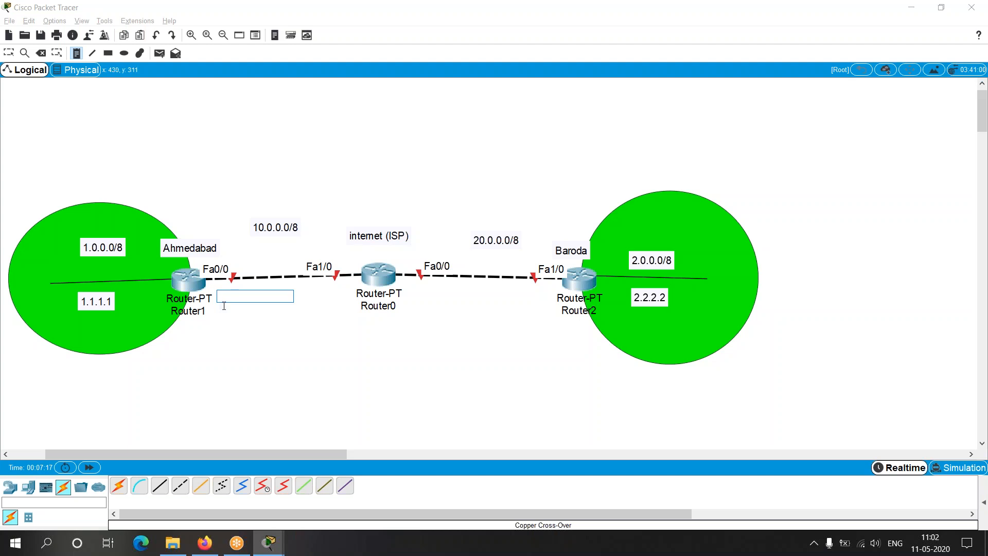
pyautogui.write('.1')
pyautogui.press('Escape')
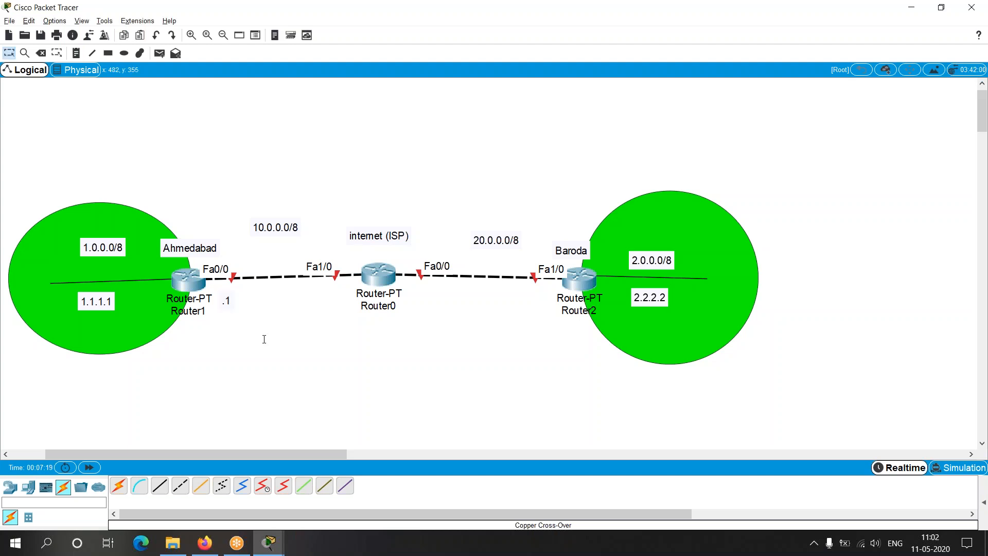
pyautogui.moveTo(283, 227); pyautogui.dragTo(278, 227)
pyautogui.moveTo(233, 300); pyautogui.dragTo(230, 293)
# Add a ".100" note below Router0's Fa1/0 port and raise it closer to the link
pyautogui.click(78, 52)
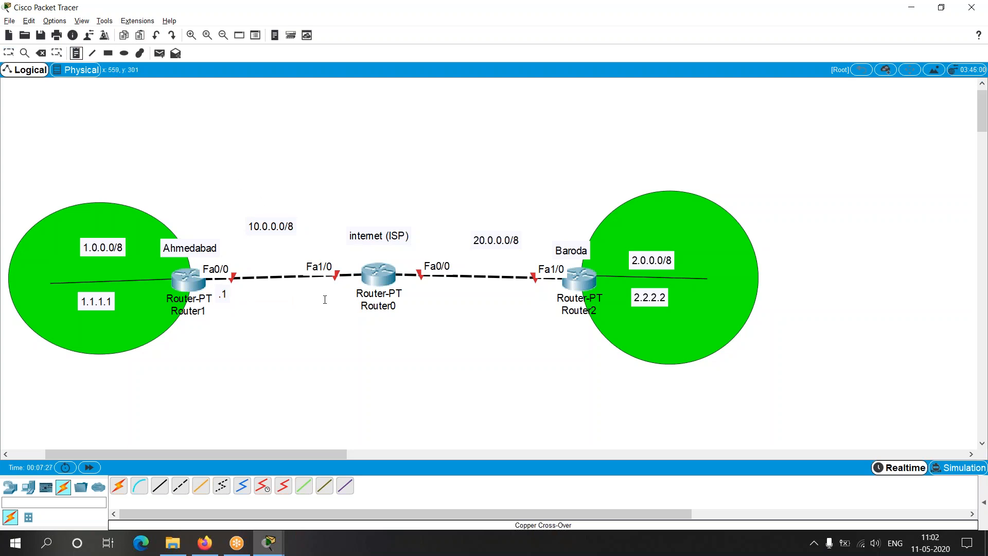
pyautogui.click(323, 290)
pyautogui.write('.100')
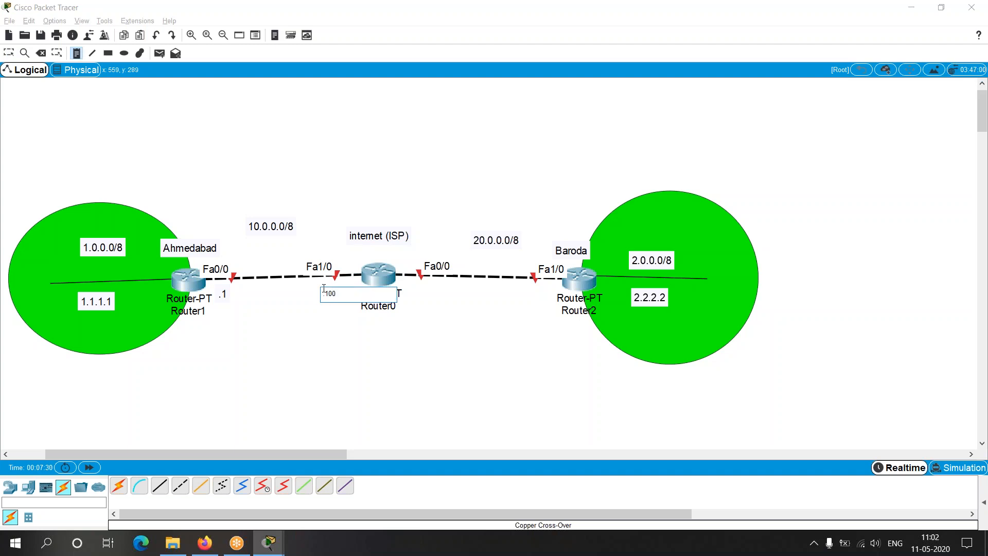
pyautogui.press('Escape')
pyautogui.moveTo(340, 306); pyautogui.dragTo(339, 300)
# Bring the 10.0.0.0/8, .1 and .100 notes closer to the Router1–Router0 link and shift the 20.0.0.0/8 note toward Router0
pyautogui.moveTo(281, 228); pyautogui.dragTo(281, 255)
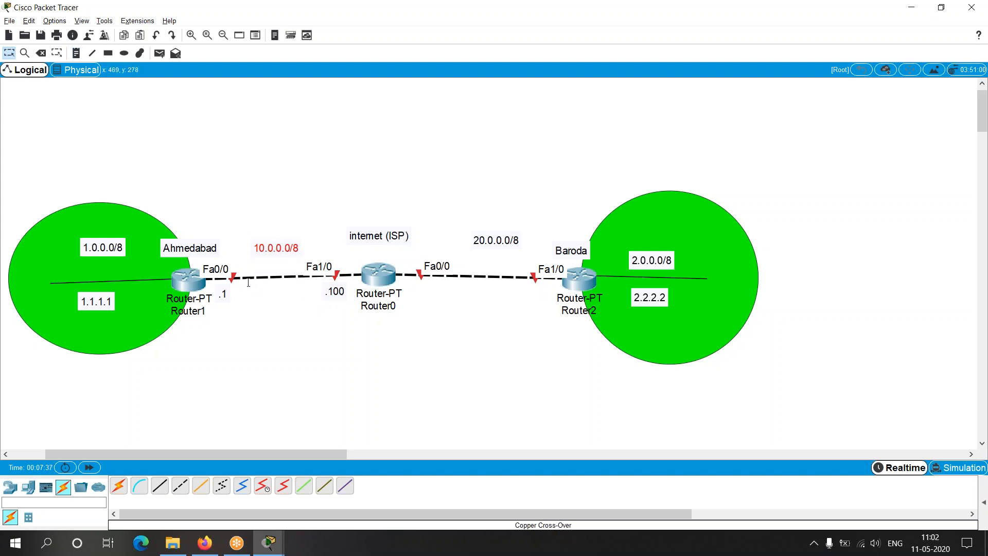
pyautogui.moveTo(225, 294); pyautogui.dragTo(226, 290)
pyautogui.moveTo(339, 296); pyautogui.dragTo(332, 294)
pyautogui.click(316, 359)
pyautogui.moveTo(278, 252); pyautogui.dragTo(281, 253)
pyautogui.click(287, 327)
pyautogui.moveTo(494, 246); pyautogui.dragTo(482, 242)
pyautogui.click(463, 312)
# Add a ".100" note below Router0's Fa0/0 port on the link to Router2
pyautogui.click(76, 53)
pyautogui.click(410, 289)
pyautogui.write('.100')
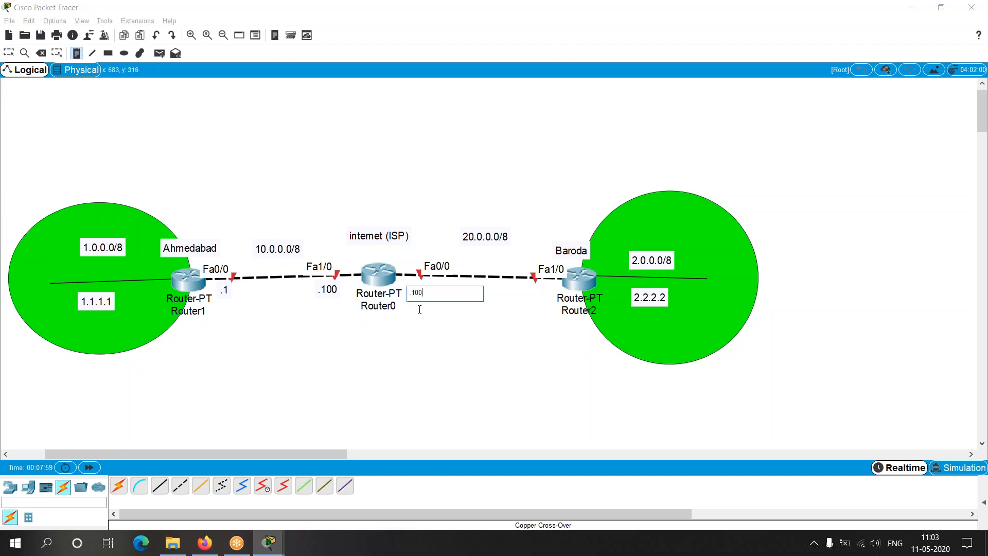
pyautogui.press('Escape')
# Add a ".2" note below Router2's Fa1/0 port and raise the .100 note under Router0's Fa0/0 port
pyautogui.click(76, 53)
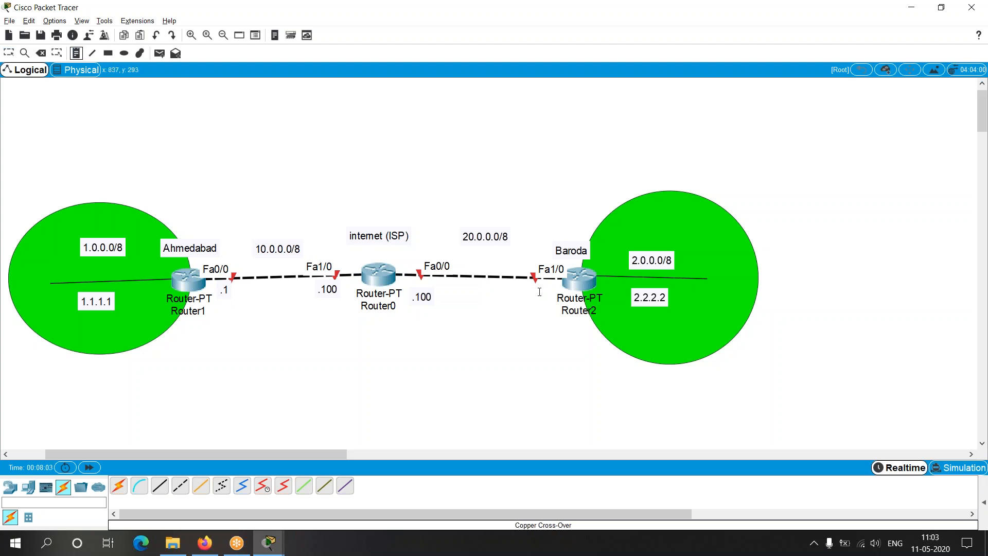
pyautogui.click(539, 292)
pyautogui.write('.2')
pyautogui.press('Escape')
pyautogui.moveTo(424, 297); pyautogui.dragTo(423, 291)
pyautogui.click(429, 338)
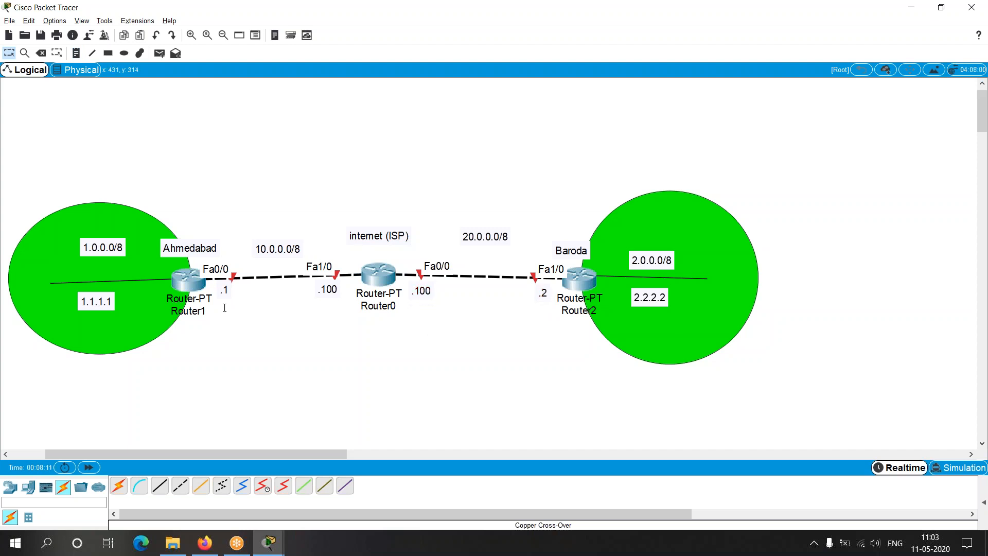
# Fine-tune the positions of Router1 and the 1.1.1.1, 10.0.0.0/8, 2.2.2.2, .2 and both .100 notes
pyautogui.moveTo(192, 276)
pyautogui.mouseDown()
pyautogui.moveTo(191, 265)
pyautogui.moveTo(194, 274)
pyautogui.mouseUp()
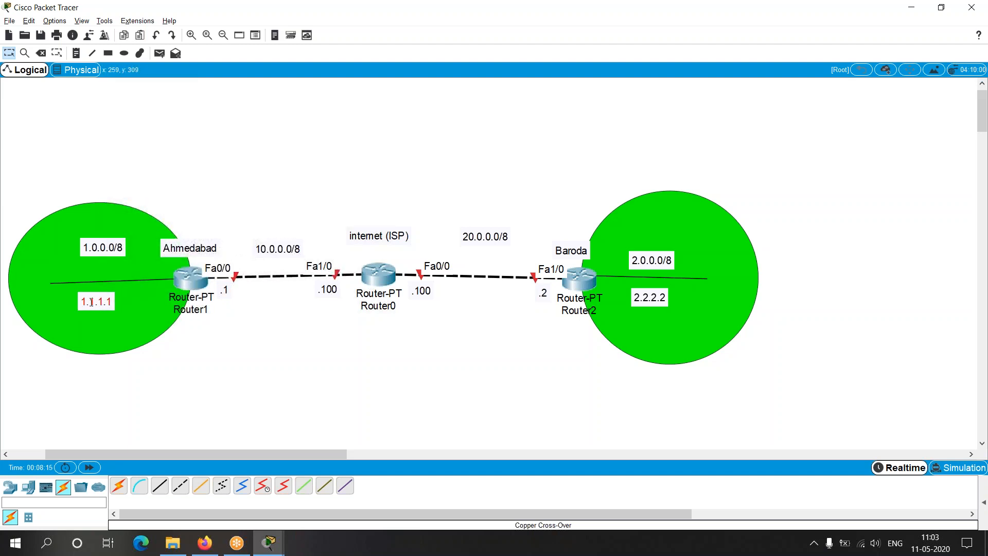
pyautogui.moveTo(93, 306); pyautogui.dragTo(89, 299)
pyautogui.moveTo(278, 253); pyautogui.dragTo(271, 251)
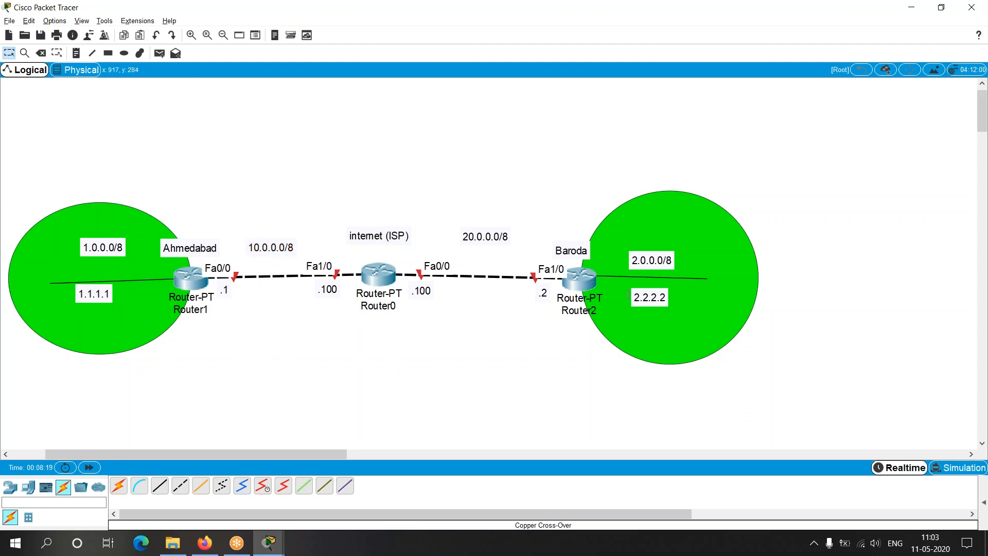
pyautogui.moveTo(654, 302); pyautogui.dragTo(668, 299)
pyautogui.moveTo(542, 297); pyautogui.dragTo(542, 294)
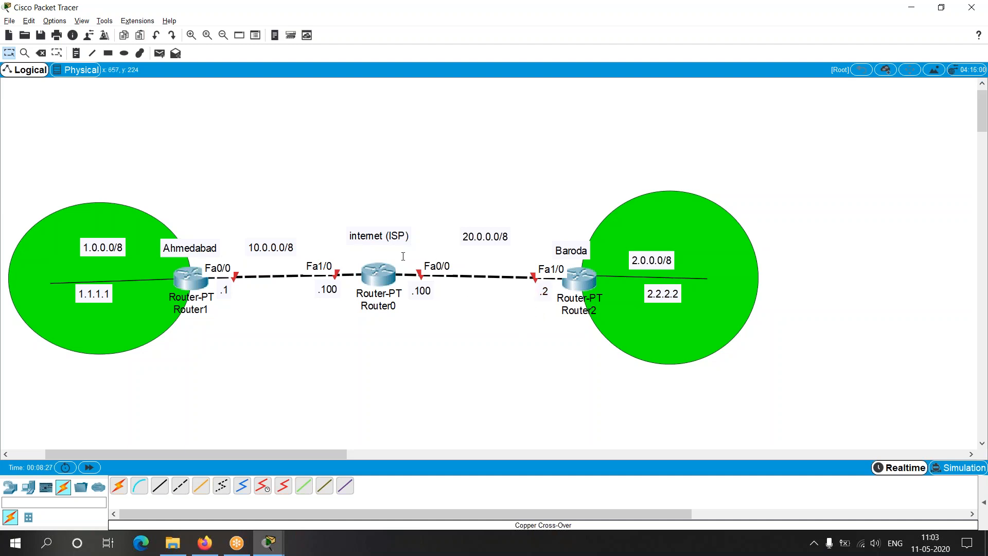
pyautogui.moveTo(330, 292); pyautogui.dragTo(337, 294)
pyautogui.moveTo(424, 299); pyautogui.dragTo(420, 298)
pyautogui.click(450, 350)
# Assign 10.0.0.1 with mask 255.0.0.0 to R1's fa 0/0 interface and enable it with no sh
pyautogui.hotkey('alt', 'Tab')
pyautogui.write('10.0')
pyautogui.press('BackSpace')
pyautogui.press('BackSpace')
pyautogui.write('0.')
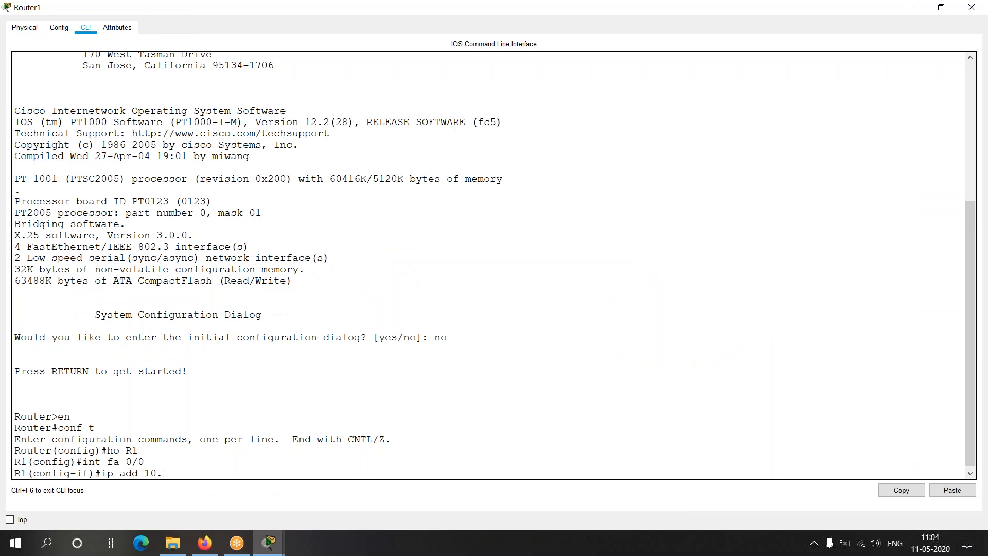
pyautogui.write('0.0.1 255.0.0.0')
pyautogui.press('Return')
pyautogui.write('no sh')
pyautogui.press('Return')
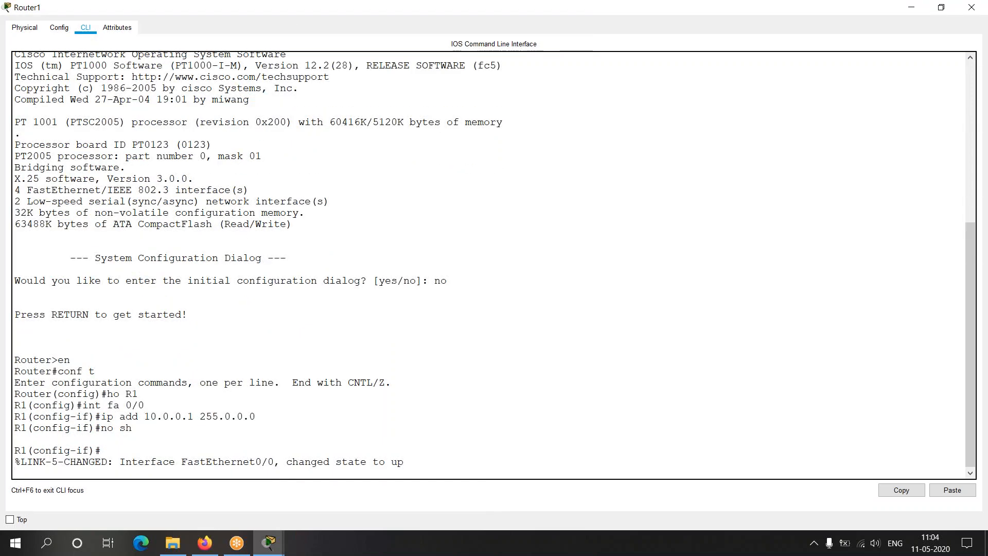
# Exit R1's interface configuration to global configuration mode and return to the topology view
pyautogui.write('exit')
pyautogui.press('Return')
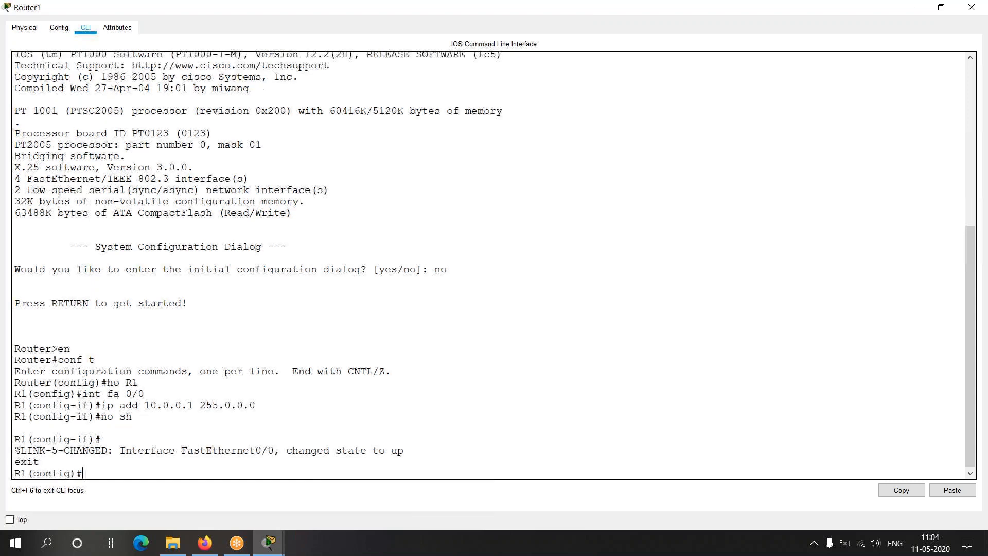
pyautogui.press('Return')
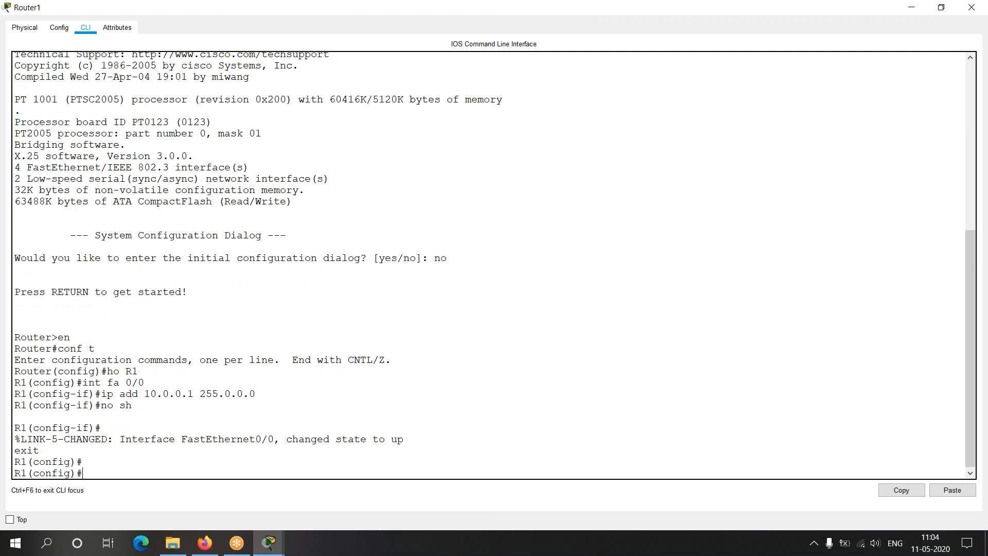
pyautogui.hotkey('alt', 'Tab')
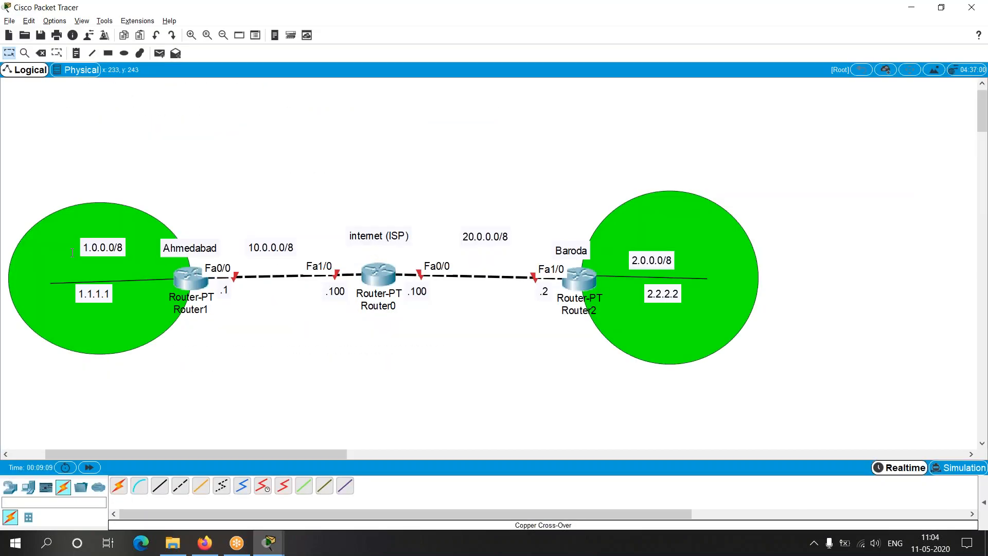
# Create loopback 1 on R1 with address 1.1.1.1 and mask 255.0.0.0, exit to global configuration, and return to the topology view
pyautogui.hotkey('alt', 'Tab')
pyautogui.write('int loo 1')
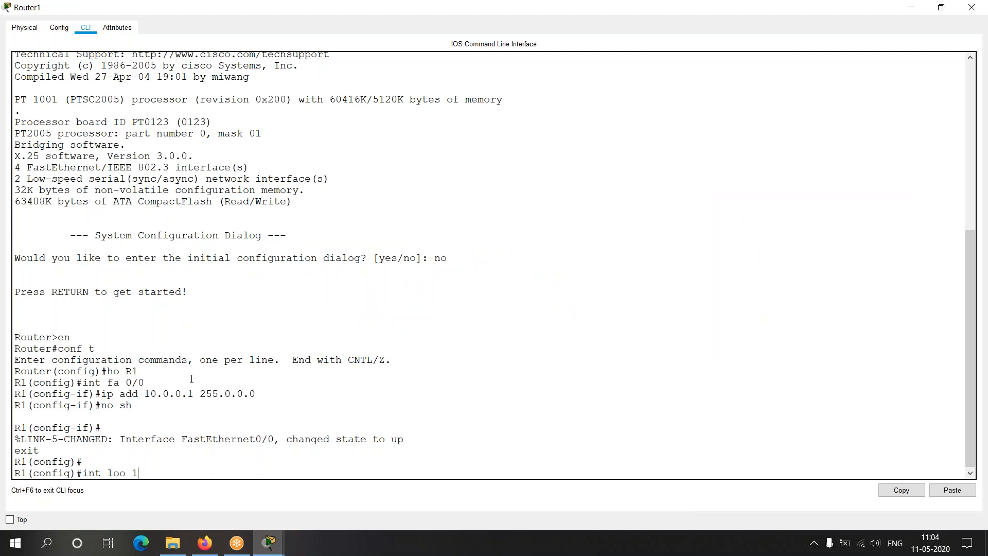
pyautogui.press('Return')
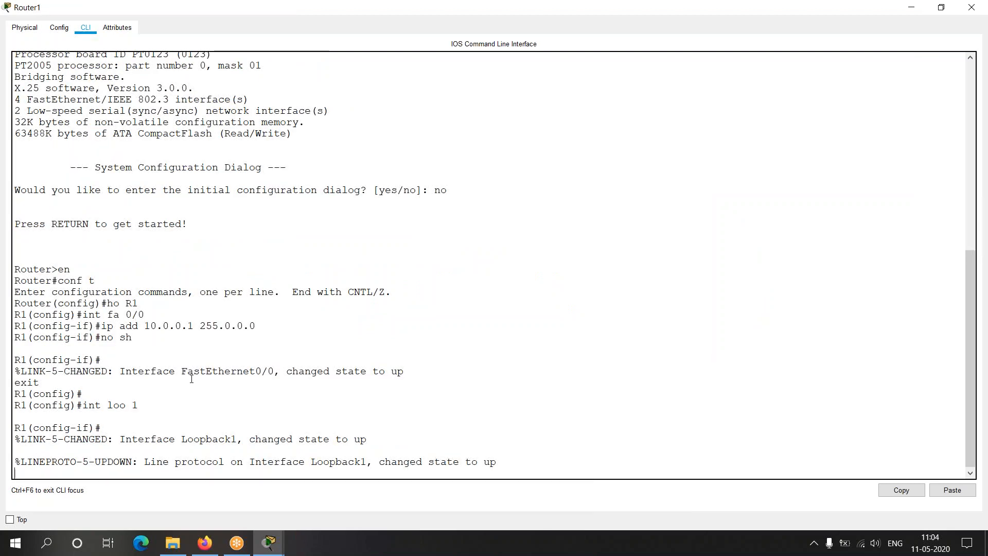
pyautogui.write('ip add 1.1.1.1 255.0.0.0')
pyautogui.press('Return')
pyautogui.write('exit')
pyautogui.press('Return')
pyautogui.press('Return')
pyautogui.hotkey('alt', 'Tab')
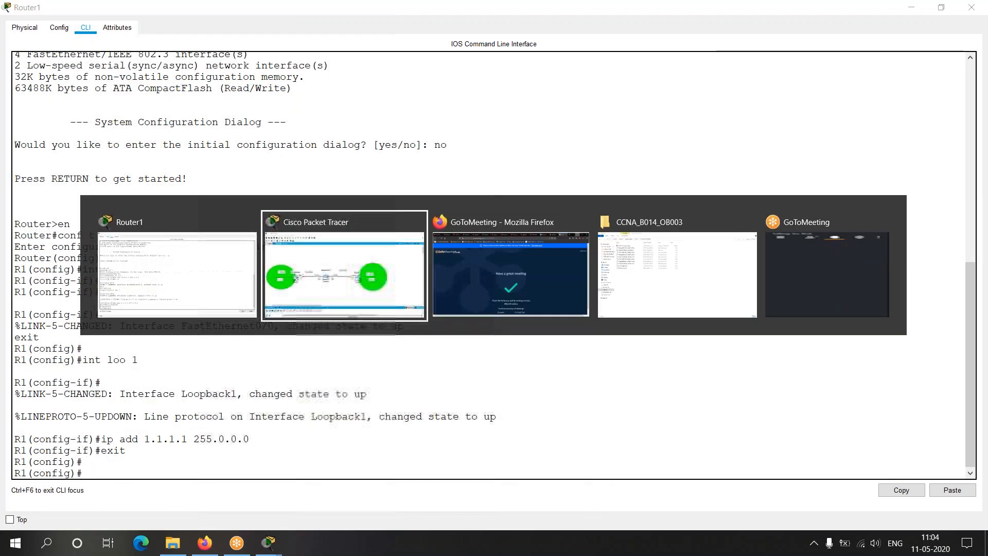
# Open Router0's command line in a maximized window and answer no to the initial configuration dialog
pyautogui.click(378, 274)
pyautogui.moveTo(452, 110); pyautogui.dragTo(360, 350)
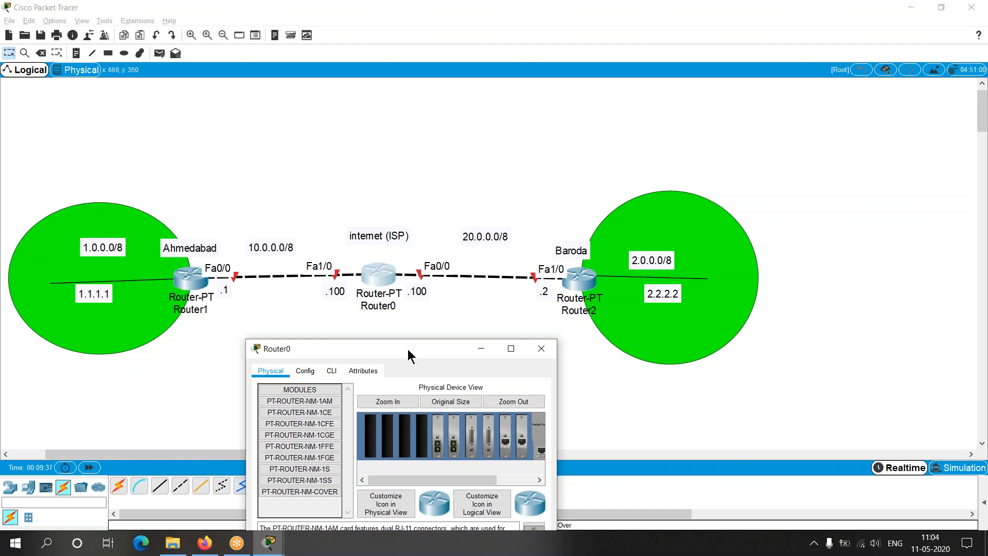
pyautogui.moveTo(409, 345); pyautogui.dragTo(410, 162)
pyautogui.click(354, 178)
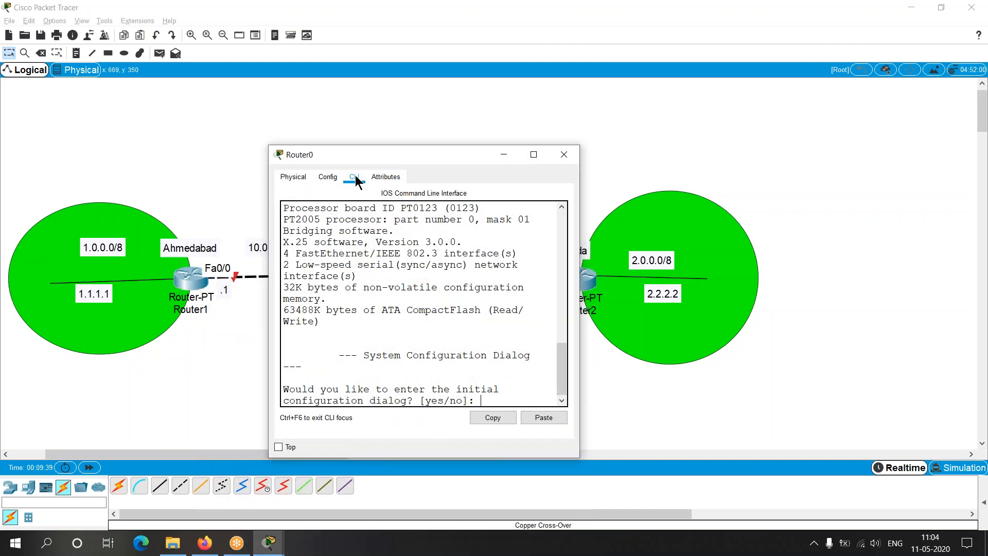
pyautogui.doubleClick(357, 155)
pyautogui.click(453, 412)
pyautogui.write('no')
pyautogui.press('Return')
pyautogui.press('Return')
# Enter privileged and global configuration mode on Router0 and set its hostname to Internet
pyautogui.write('en')
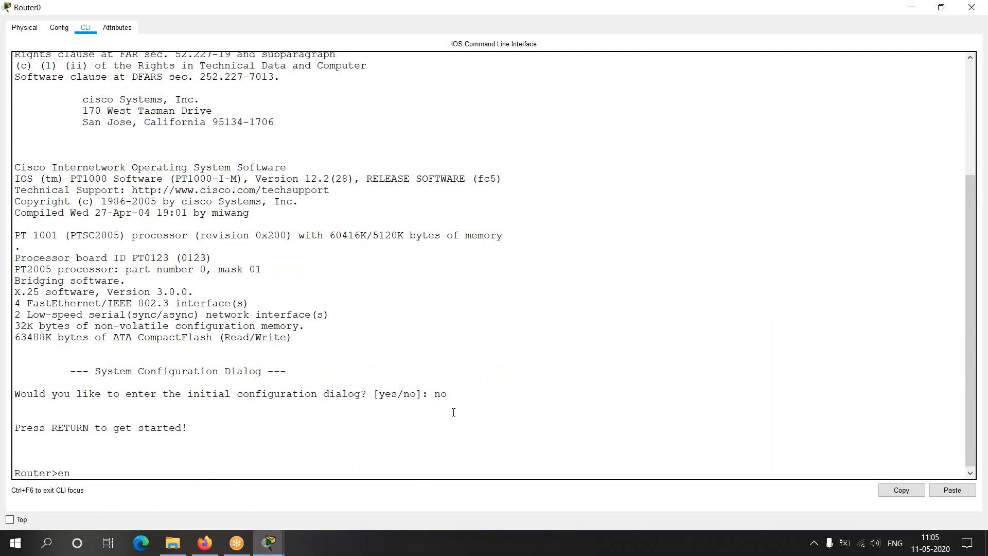
pyautogui.press('Return')
pyautogui.write('conf t')
pyautogui.press('Return')
pyautogui.write('ho R')
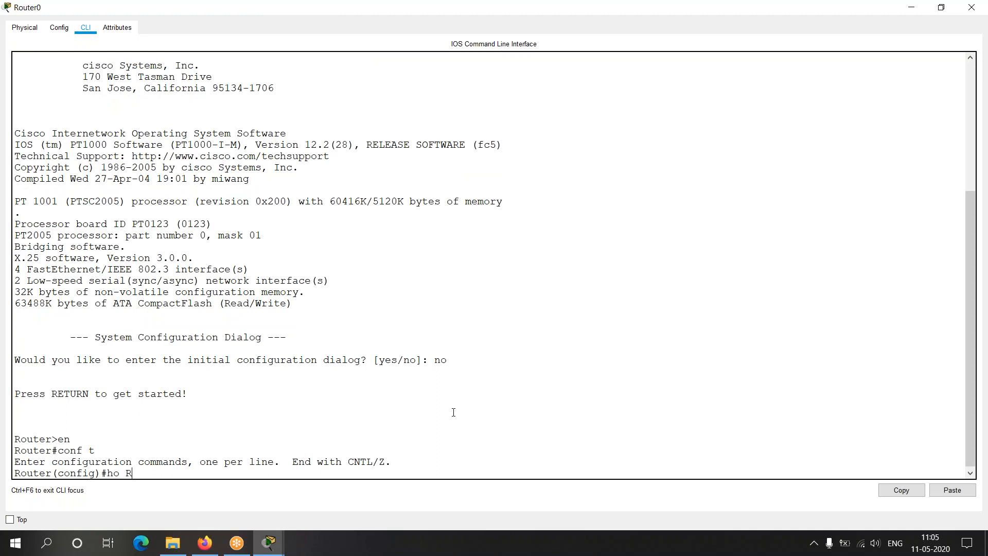
pyautogui.press('BackSpace')
pyautogui.write('INTernet')
pyautogui.press('BackSpace')
pyautogui.press('BackSpace')
pyautogui.press('BackSpace')
pyautogui.press('BackSpace')
pyautogui.press('BackSpace')
pyautogui.press('BackSpace')
pyautogui.press('BackSpace')
pyautogui.write('nternet')
pyautogui.press('Return')
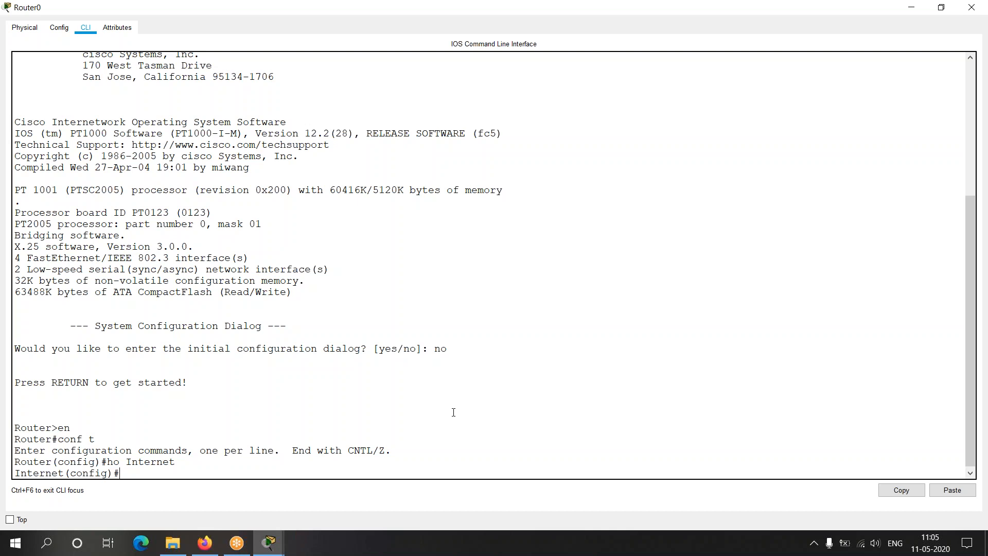
pyautogui.write('p add')
pyautogui.press('BackSpace')
pyautogui.press('BackSpace')
pyautogui.press('BackSpace')
pyautogui.press('BackSpace')
pyautogui.press('BackSpace')
pyautogui.press('BackSpace')
# Check the port labels in the topology, enter interface fa 1/0 on the Internet router, and begin its ip add command
pyautogui.hotkey('alt', 'Tab')
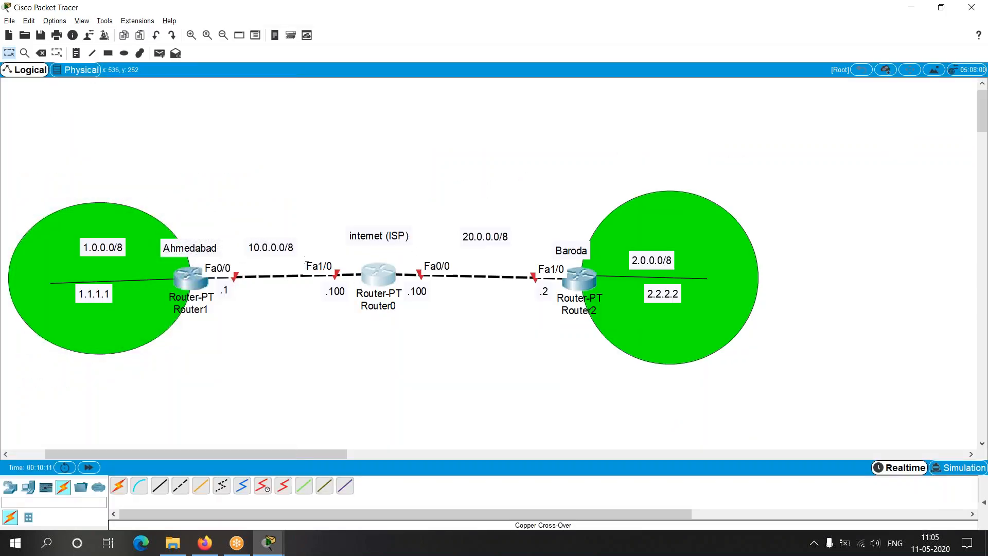
pyautogui.hotkey('alt', 'Tab')
pyautogui.write('int')
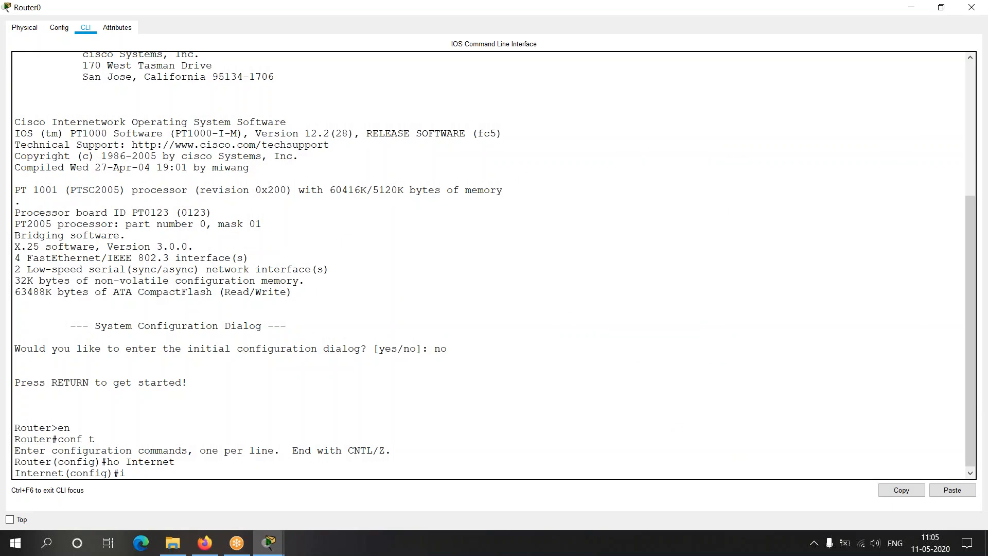
pyautogui.write(' fa 1/0')
pyautogui.press('Return')
pyautogui.write('ip add')
# Nudge the .100 note under Router0's Fa1/0 port toward Router1 and the 10.0.0.0/8 note toward Router0
pyautogui.hotkey('alt', 'Tab')
pyautogui.moveTo(339, 289); pyautogui.dragTo(336, 290)
pyautogui.click(269, 245)
pyautogui.moveTo(269, 244); pyautogui.dragTo(281, 246)
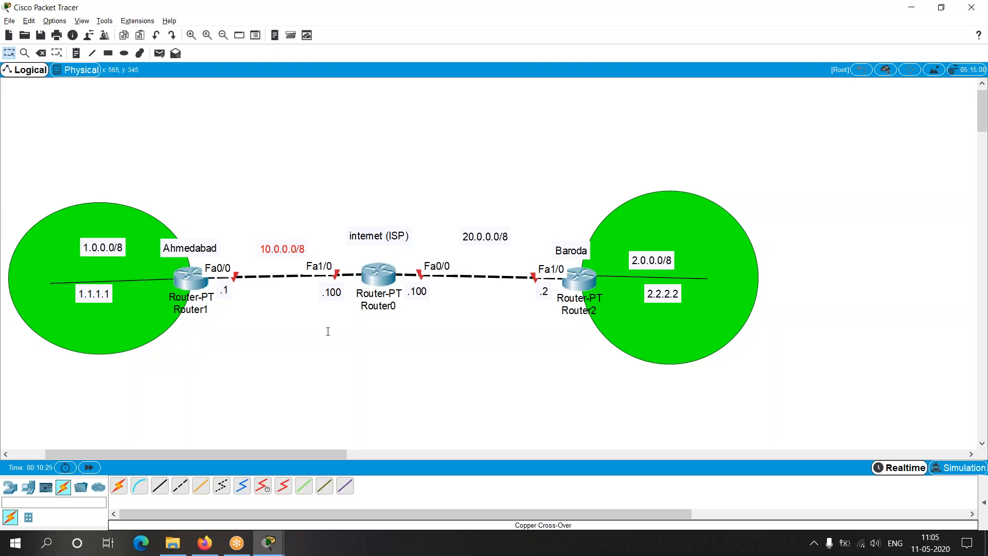
# Assign 10.0.0.100 with mask 255.0.0.0 to the Internet router's fa 1/0, enable it with no sh, and exit the interface
pyautogui.hotkey('alt', 'Tab')
pyautogui.write('10.0.0.100 255.0.0.0')
pyautogui.press('Return')
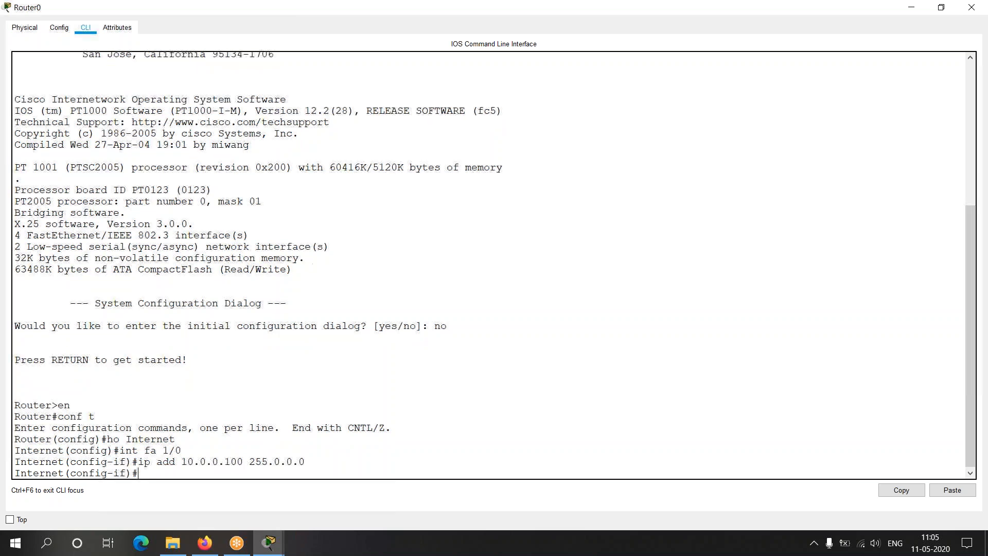
pyautogui.write('no sh')
pyautogui.press('Return')
pyautogui.write('exot')
pyautogui.press('BackSpace')
pyautogui.press('BackSpace')
pyautogui.write('it')
pyautogui.press('Return')
pyautogui.press('Return')
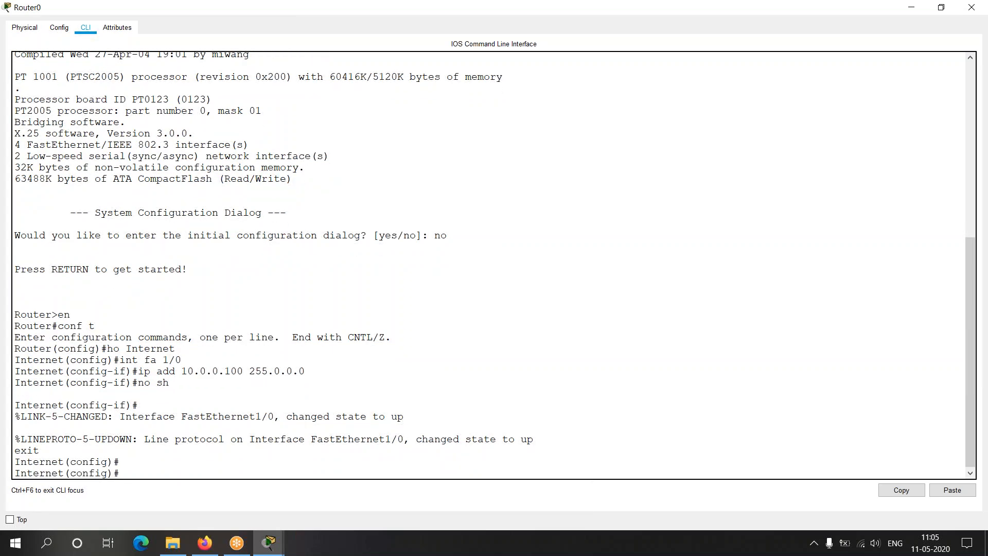
# Check the topology, enter interface fa 0/0 on the Internet router, and begin its ip add command
pyautogui.hotkey('alt', 'Tab')
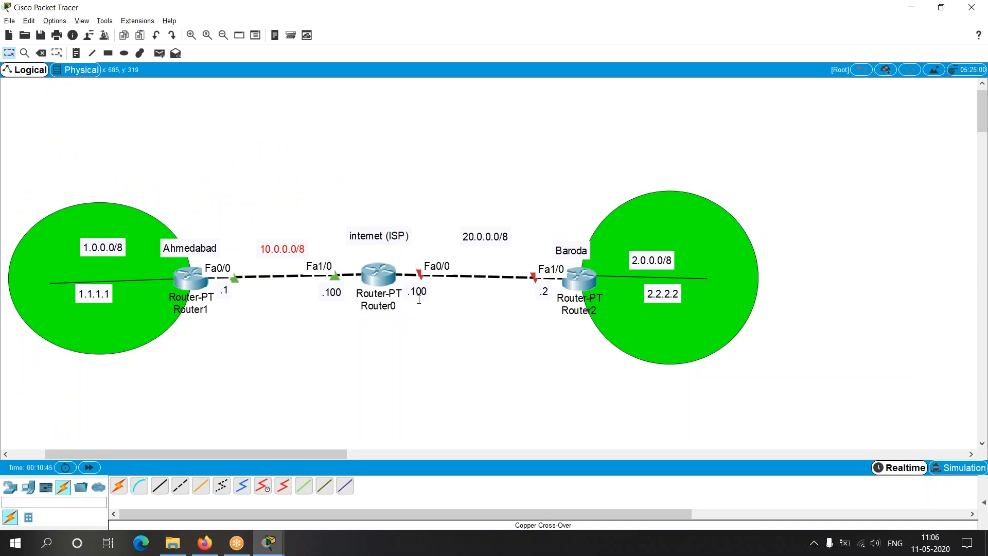
pyautogui.hotkey('alt', 'Tab')
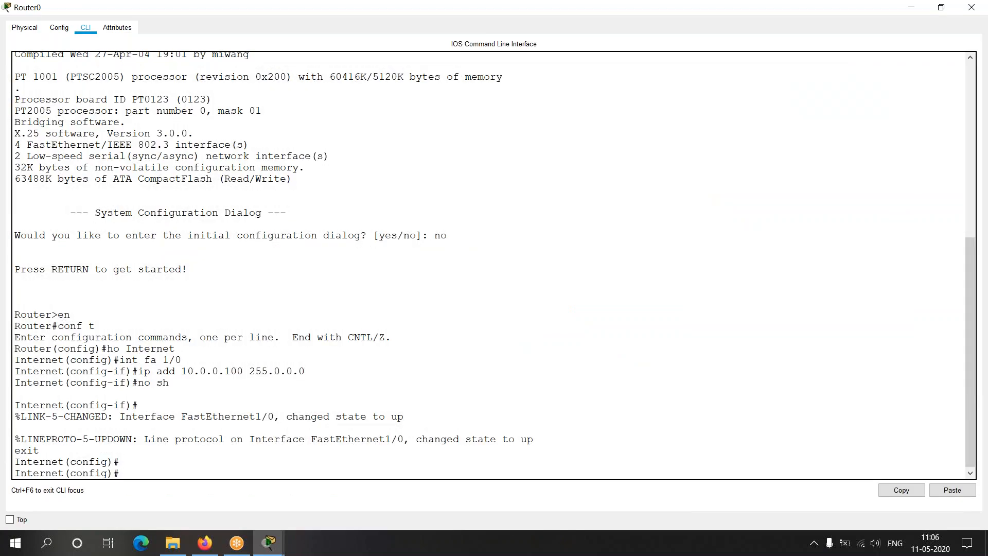
pyautogui.write('int fa 0/0')
pyautogui.press('Return')
pyautogui.write('ip add')
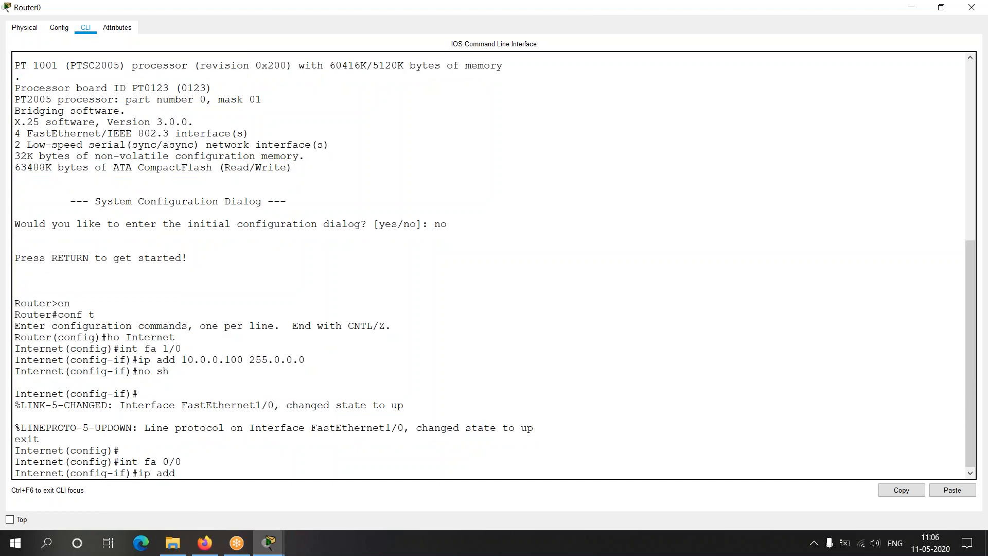
# Nudge the .100 note under Router0's Fa0/0 port toward Router2 and the 20.0.0.0/8 note toward Router0
pyautogui.hotkey('alt', 'Tab')
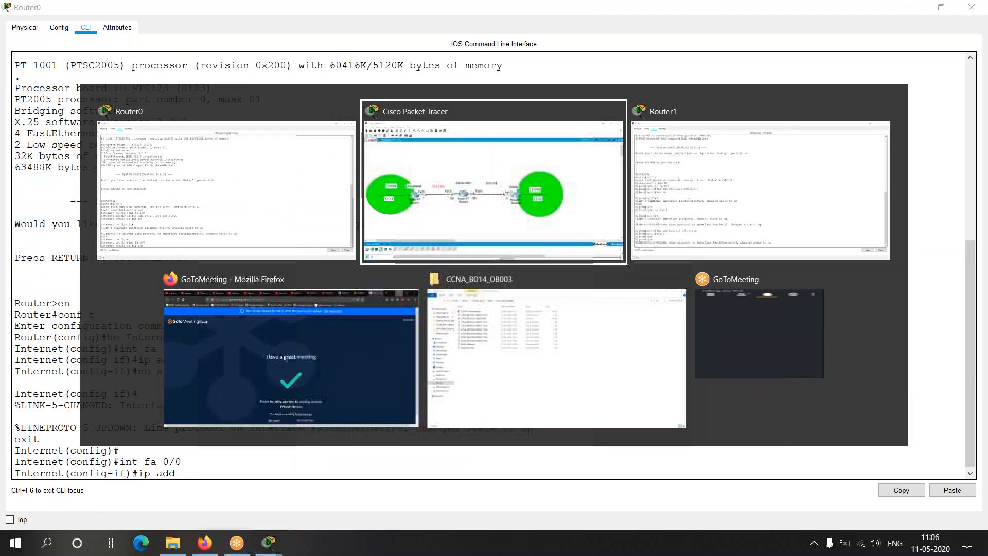
pyautogui.moveTo(424, 292); pyautogui.dragTo(420, 293)
pyautogui.click(425, 297)
pyautogui.moveTo(478, 242); pyautogui.dragTo(471, 240)
pyautogui.moveTo(413, 292); pyautogui.dragTo(419, 292)
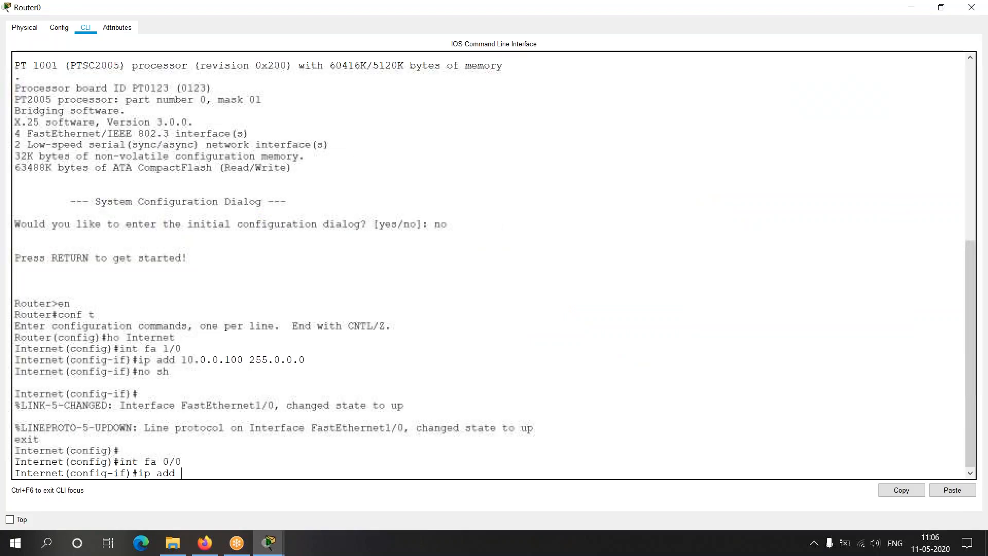
# Assign 20.0.0.100 with mask 255.0.0.0 to the Internet router's fa 0/0, enable it with no sh, and exit to the topology view
pyautogui.write('20.0.0.100 255.0.0.0')
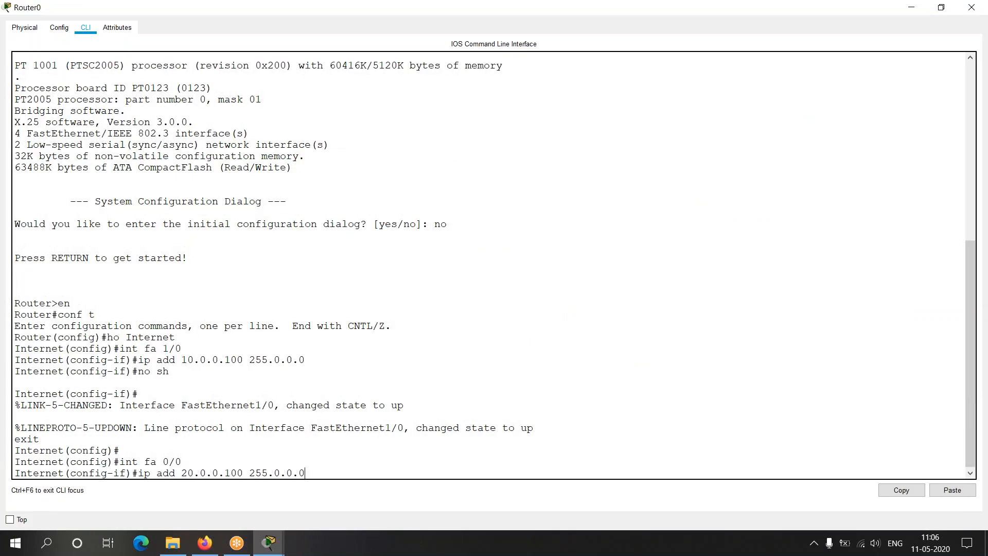
pyautogui.press('Return')
pyautogui.write('no sh')
pyautogui.press('Return')
pyautogui.write('exit')
pyautogui.press('Return')
pyautogui.hotkey('alt', 'Tab')
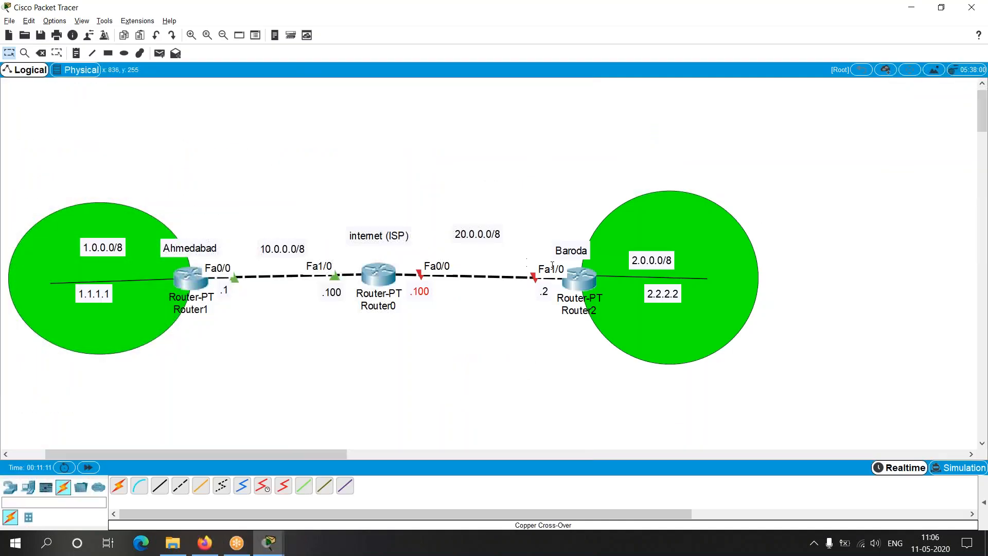
# Open Router2's command line in a maximized window and answer no to the initial configuration dialog
pyautogui.click(574, 285)
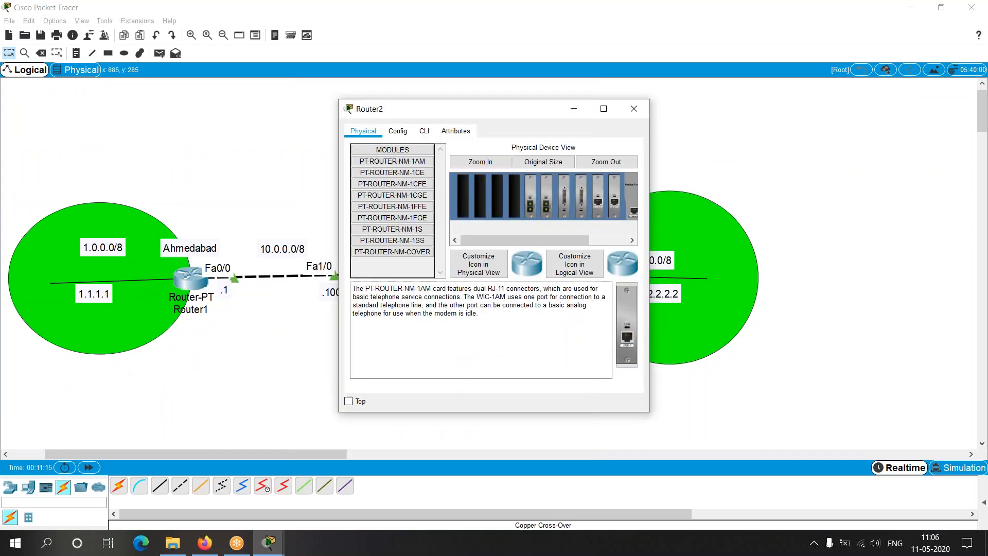
pyautogui.click(424, 131)
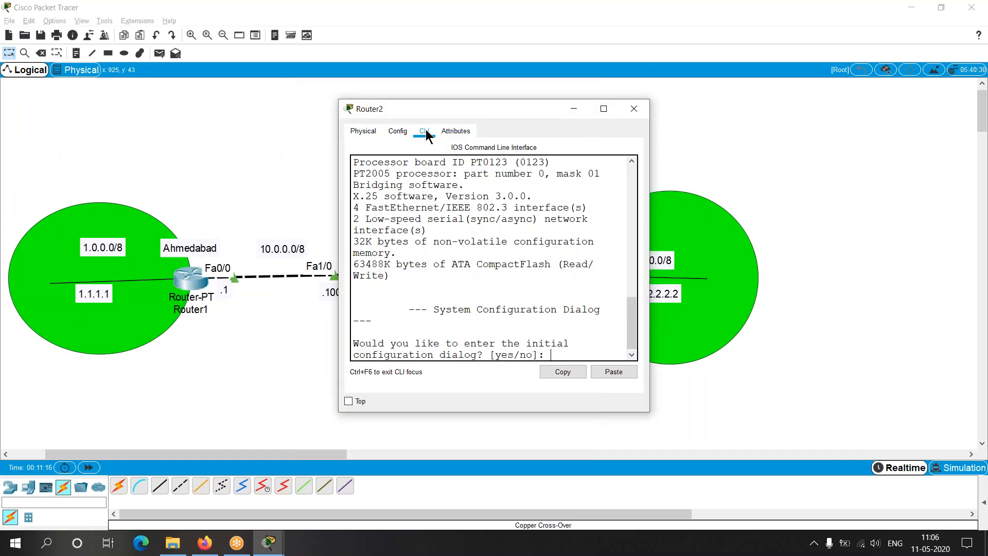
pyautogui.click(604, 109)
pyautogui.write('no')
pyautogui.press('Return')
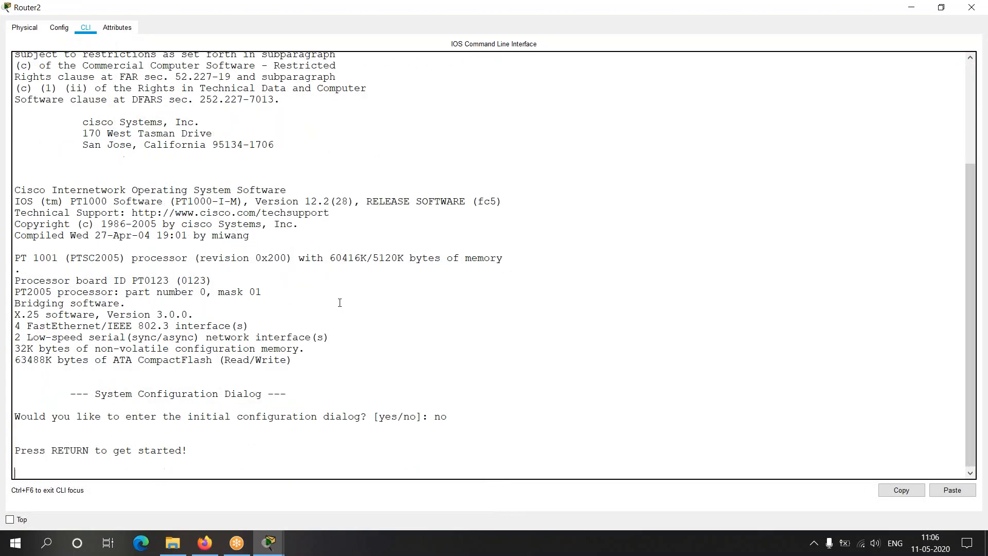
# Enter global configuration mode on Router2, set its hostname to R2, and begin an int fa command
pyautogui.press('Return')
pyautogui.write('en')
pyautogui.press('Return')
pyautogui.write('conf t')
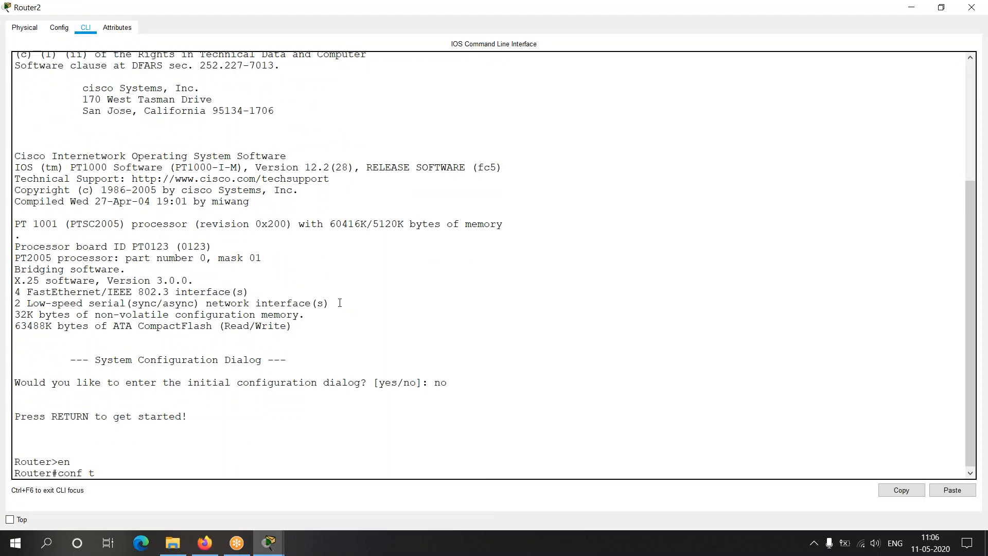
pyautogui.press('Return')
pyautogui.write('ho R2')
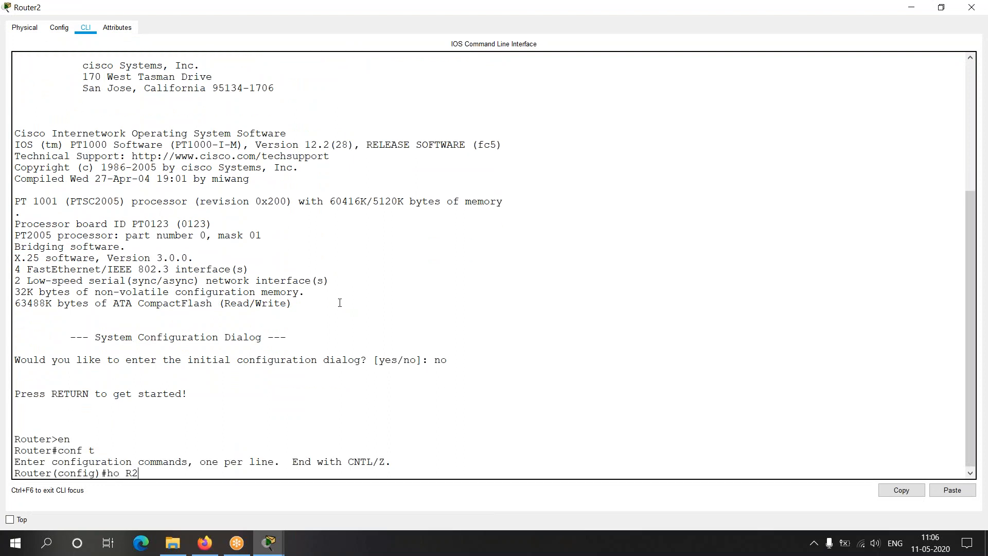
pyautogui.press('Return')
pyautogui.write('int fa')
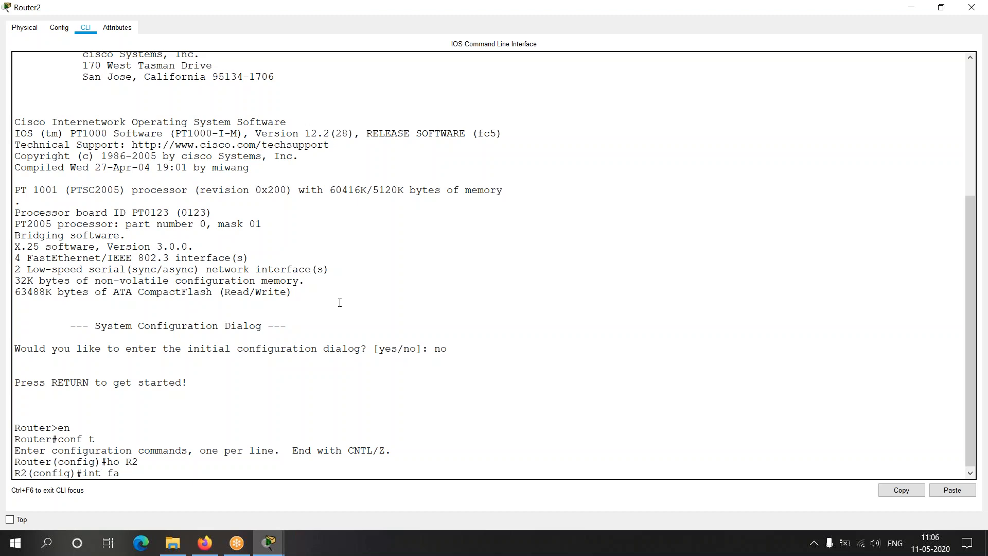
# Nudge the .2 note below Router2's Fa1/0 port toward Router0 and the 20.0.0.0/8 note toward Router2
pyautogui.hotkey('alt', 'Tab')
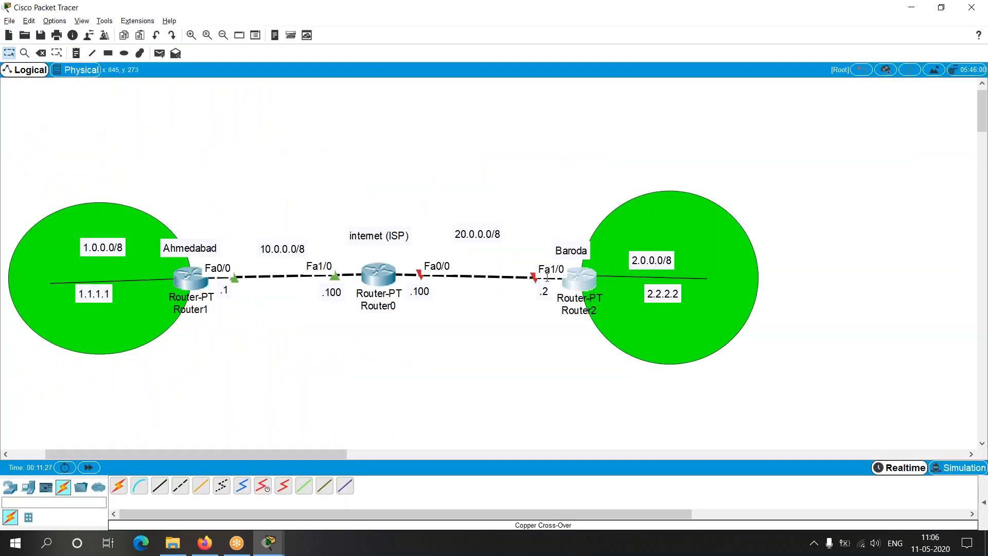
pyautogui.moveTo(545, 292); pyautogui.dragTo(539, 294)
pyautogui.moveTo(483, 242); pyautogui.dragTo(493, 247)
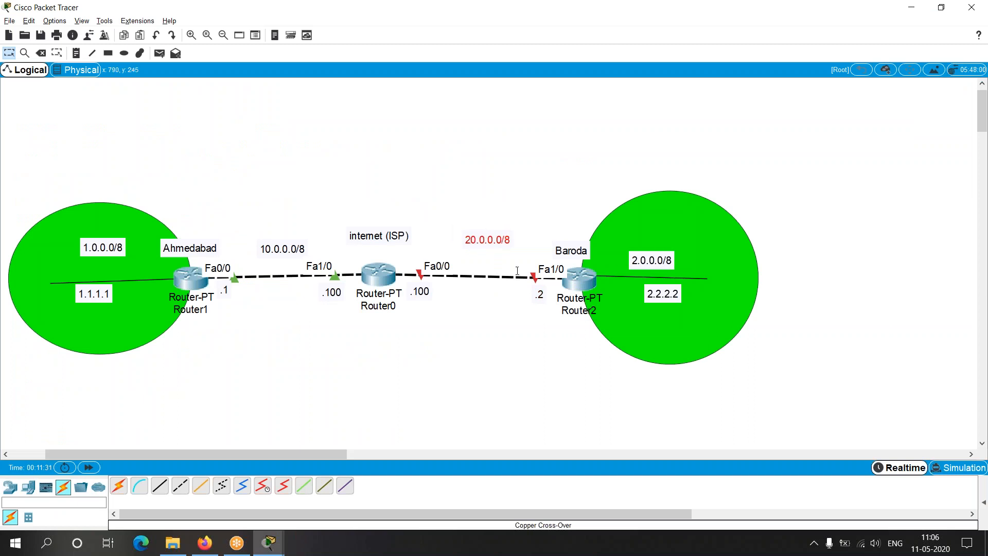
pyautogui.click(540, 293)
pyautogui.click(500, 311)
pyautogui.hotkey('alt', 'Tab')
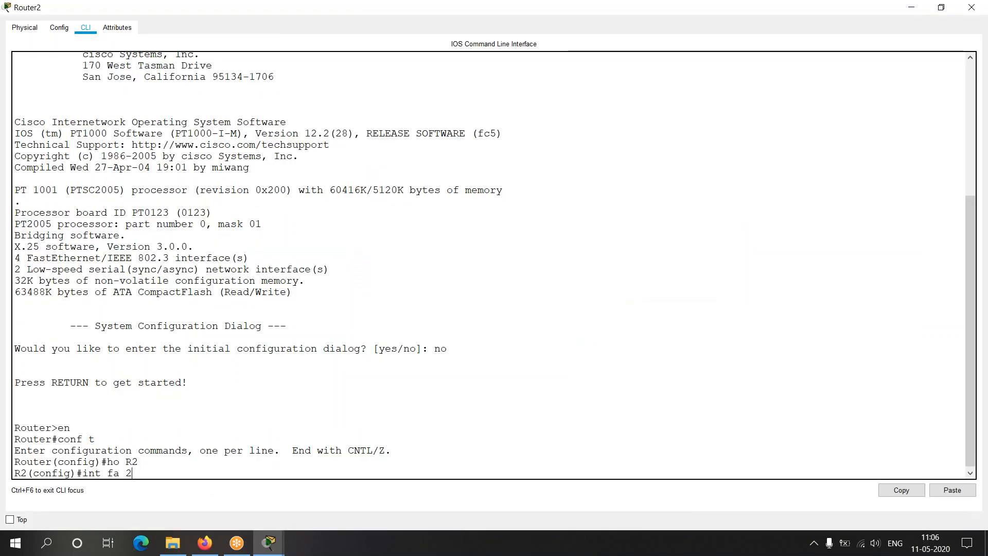
# Assign 20.0.0.2 with mask 255.0.0.0 to R2's fa 1/0 interface, enable it with no sh, and exit the interface
pyautogui.write('1/0')
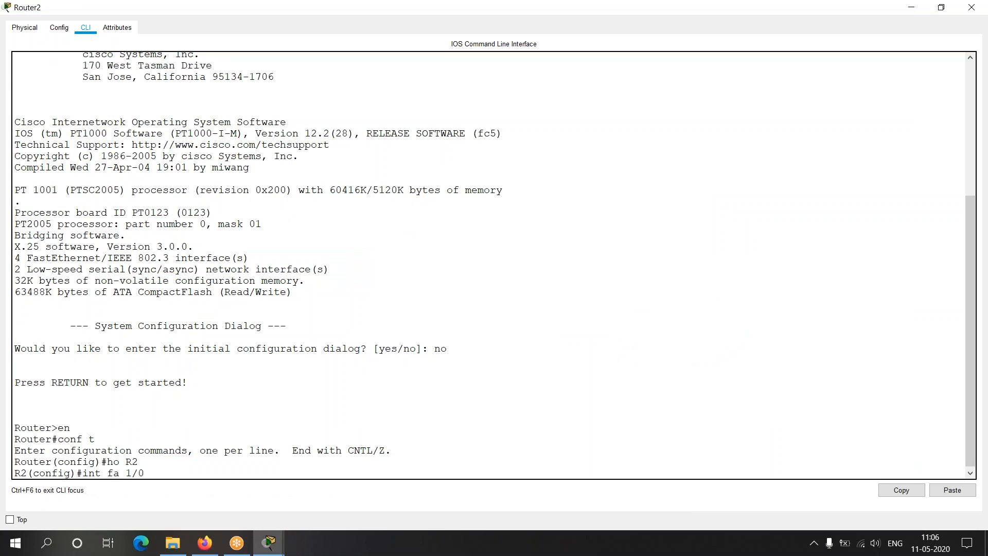
pyautogui.press('Return')
pyautogui.write('ip add')
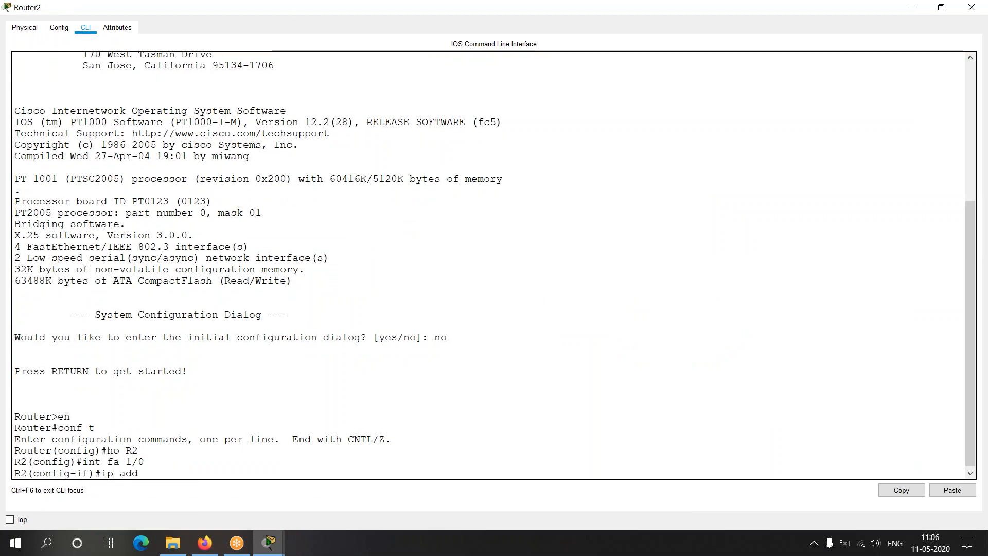
pyautogui.write(' 20.0.0.2')
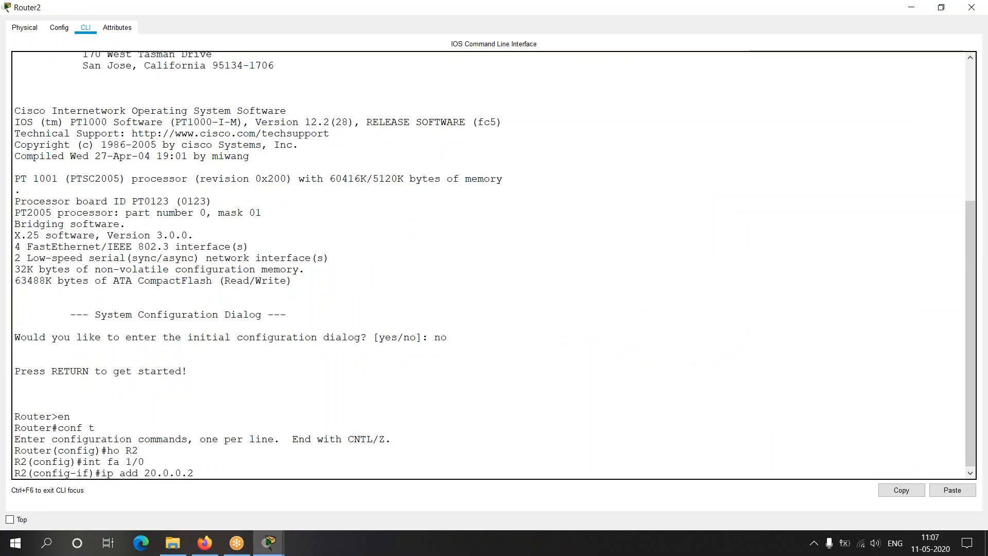
pyautogui.write(' 255.0.0.0')
pyautogui.press('Return')
pyautogui.write('no sh')
pyautogui.press('Return')
pyautogui.write('exit')
pyautogui.press('Return')
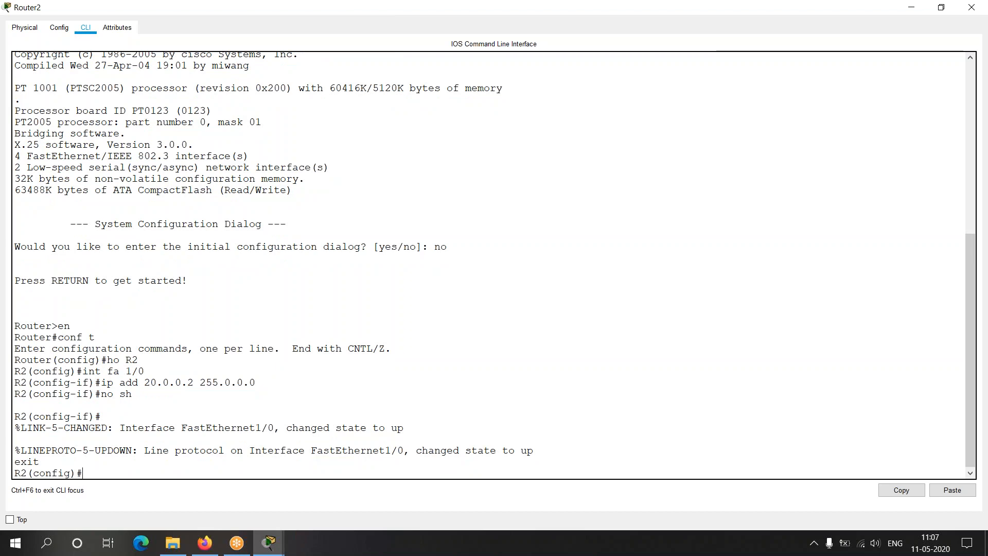
# Create loopback 2 on R2 and assign it address 2.2.2.2 with mask 255.0.0.0
pyautogui.write('int loo 2')
pyautogui.press('Return')
pyautogui.write('ip add')
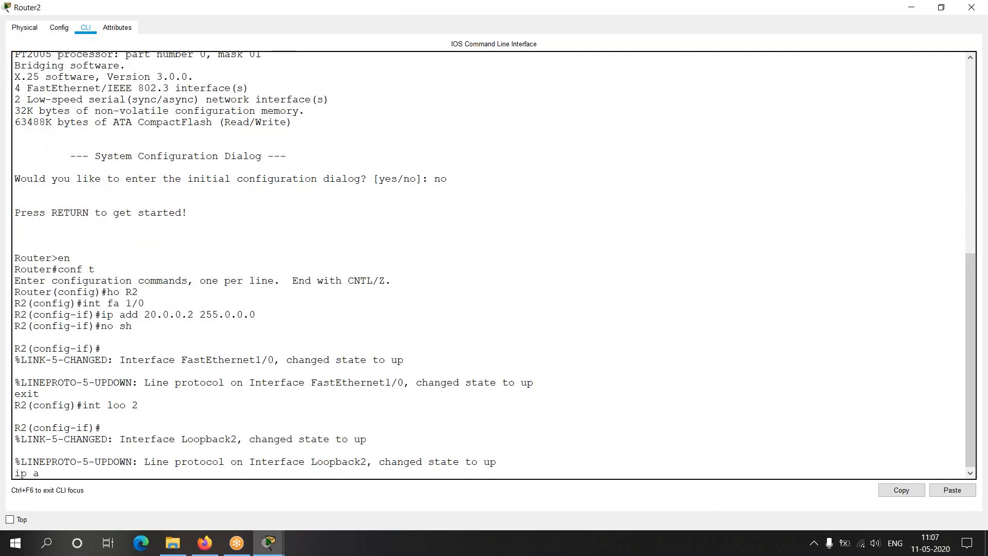
pyautogui.write('2.2.2 255.0.0.0')
pyautogui.press('Return')
# Discard the unneeded no sh entry and exit loopback 2's interface configuration on R2
pyautogui.write('no sh')
pyautogui.press('BackSpace')
pyautogui.press('BackSpace')
pyautogui.press('BackSpace')
pyautogui.press('BackSpace')
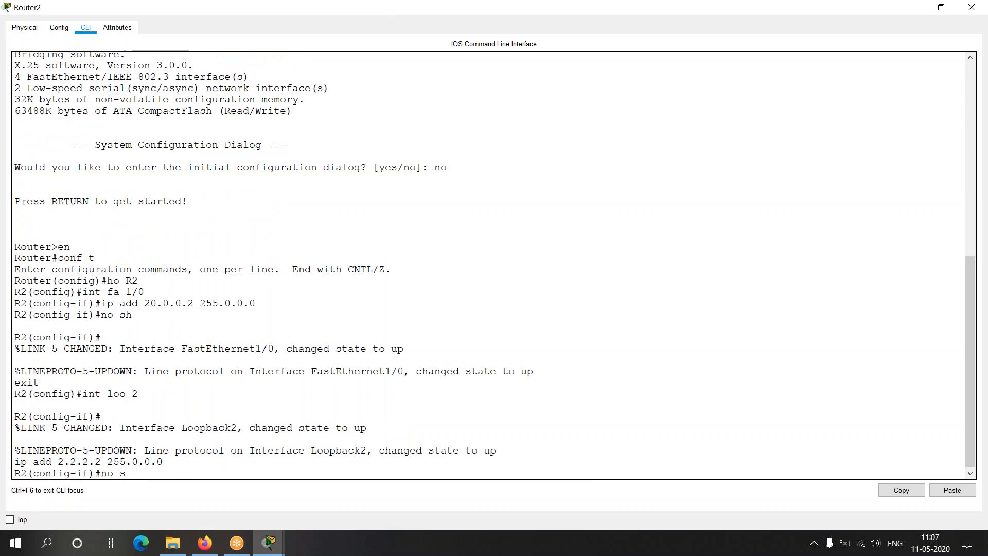
pyautogui.press('BackSpace')
pyautogui.write('exit')
pyautogui.press('Return')
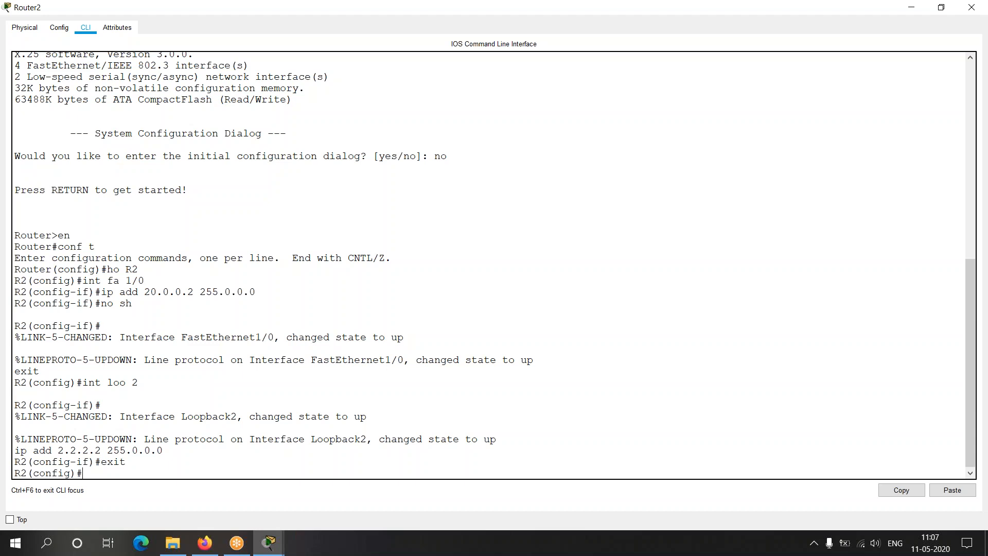
# Switch to Router1's console and exit global configuration mode on R1
pyautogui.hotkey('alt', 'Tab')
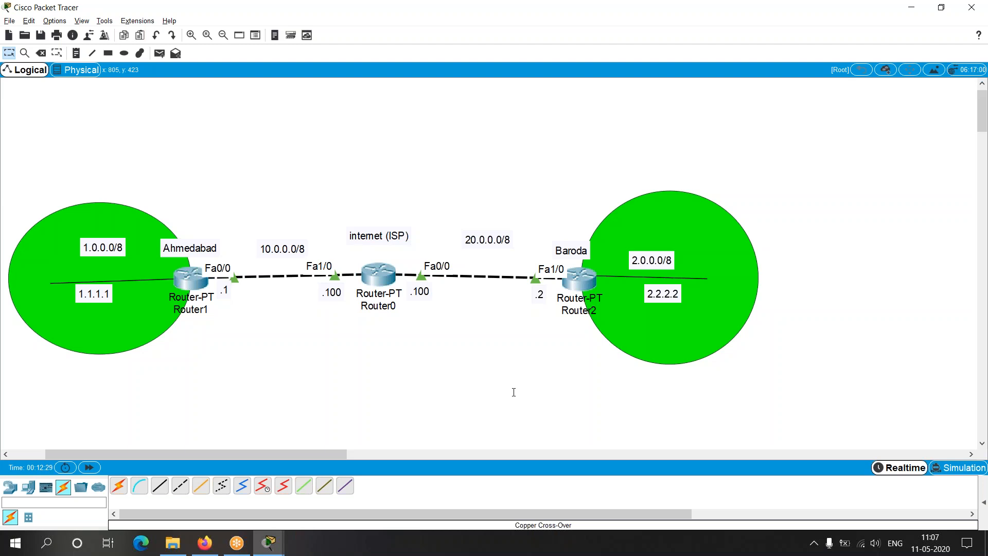
pyautogui.hotkey('alt', 'Tab')
pyautogui.hotkey('alt', 'Tab')
pyautogui.hotkey('alt', 'Tab')
pyautogui.hotkey('alt', 'Tab')
pyautogui.hotkey('alt', 'shift', 'Tab')
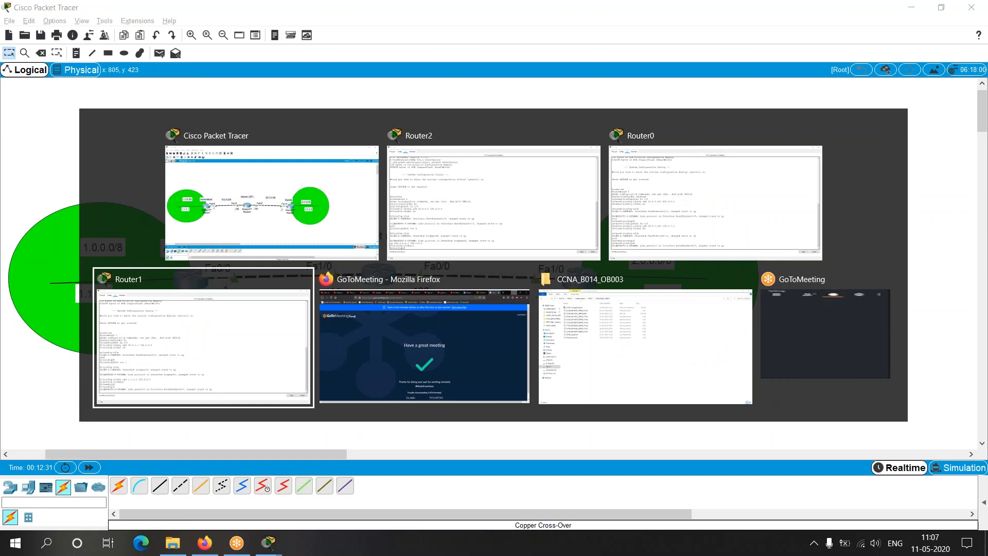
pyautogui.write('exit')
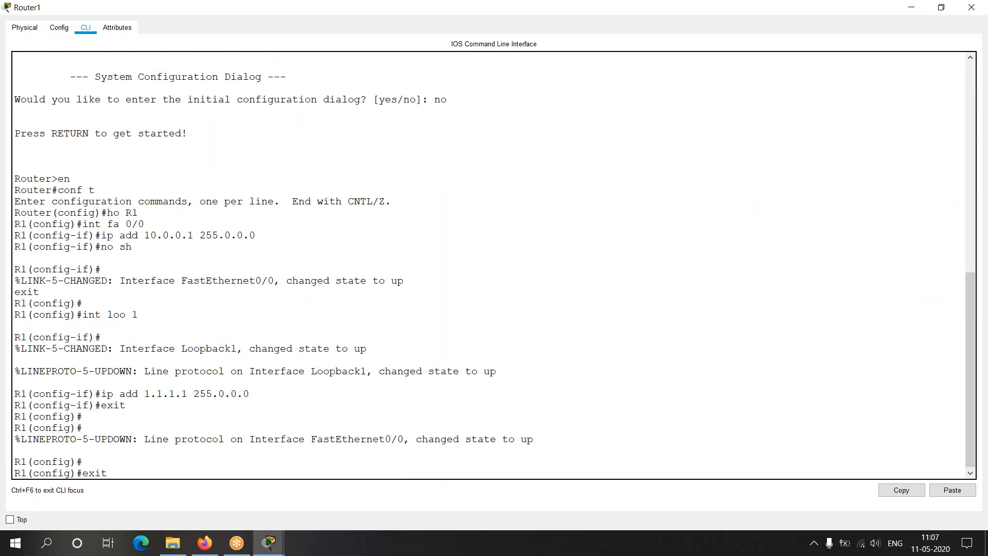
pyautogui.press('Return')
# Ping R1's own addresses 1.1.1.1 and 10.0.0.1 from its privileged prompt
pyautogui.write('ping')
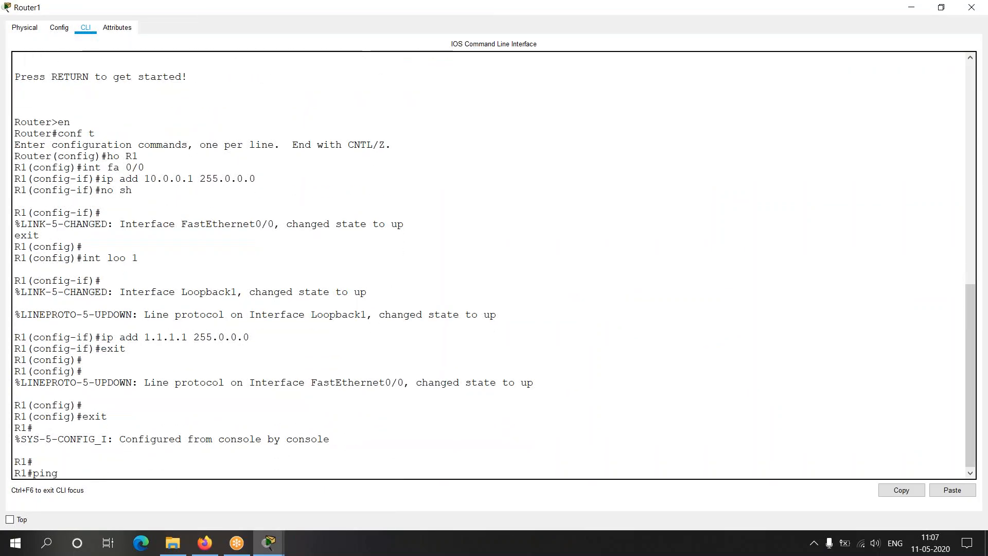
pyautogui.hotkey('alt', 'Tab')
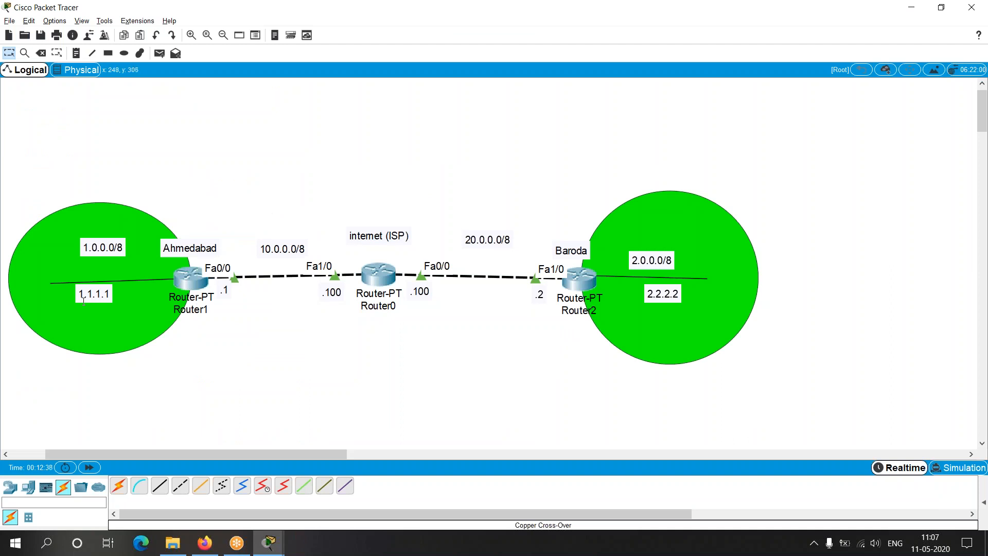
pyautogui.hotkey('alt', 'Tab')
pyautogui.write('1.1.1.1')
pyautogui.press('Return')
pyautogui.write('ping')
pyautogui.hotkey('alt', 'Tab')
pyautogui.hotkey('alt', 'Tab')
pyautogui.write('10.0.0.1')
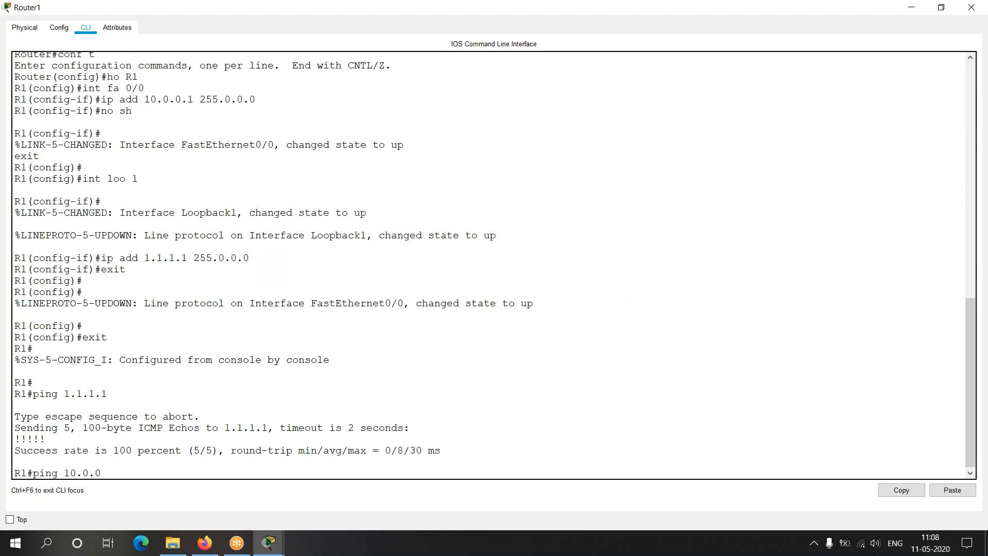
pyautogui.press('Return')
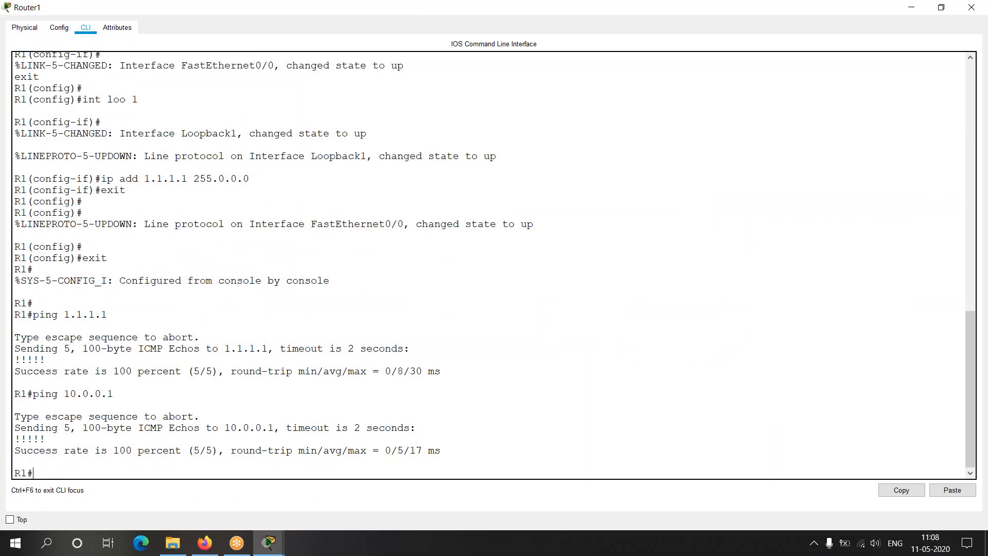
# Nudge the 10.0.0.0/8 note and the .100 note below Fa1/0, and ping 10.0.0.100 twice from R1
pyautogui.hotkey('alt', 'Tab')
pyautogui.moveTo(291, 249); pyautogui.dragTo(288, 239)
pyautogui.moveTo(330, 293); pyautogui.dragTo(327, 290)
pyautogui.click(332, 342)
pyautogui.hotkey('alt', 'Tab')
pyautogui.write('ping 10.0.0.100')
pyautogui.press('Return')
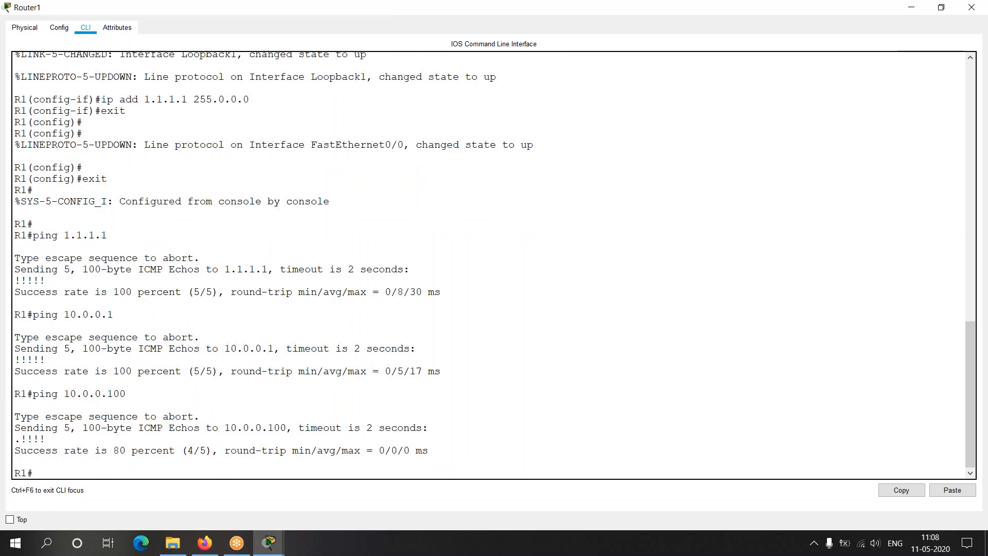
pyautogui.press('Up')
pyautogui.press('Return')
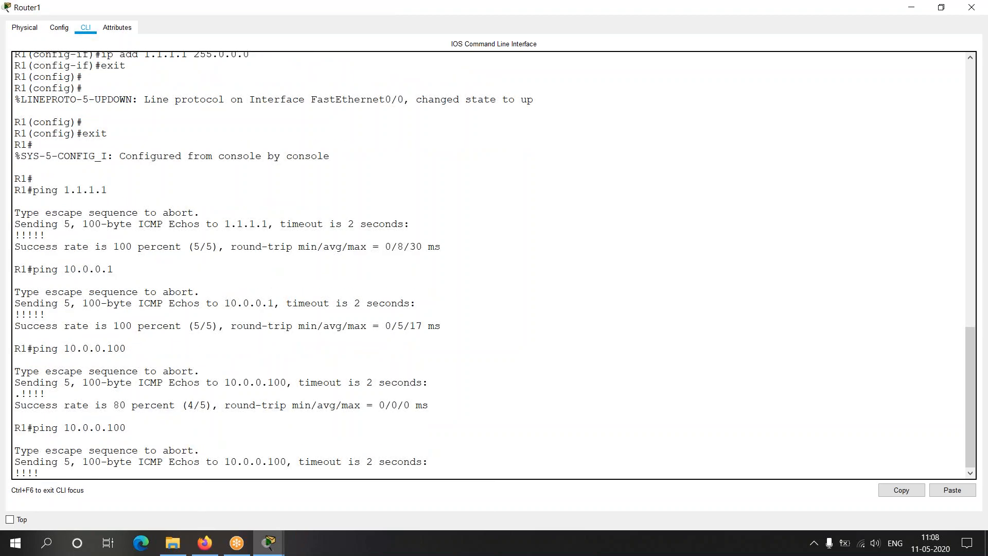
# Slightly reposition the 1.1.1.1, 1.0.0.0/8, 10.0.0.0/8 and both .100 notes in the topology
pyautogui.hotkey('alt', 'F4')
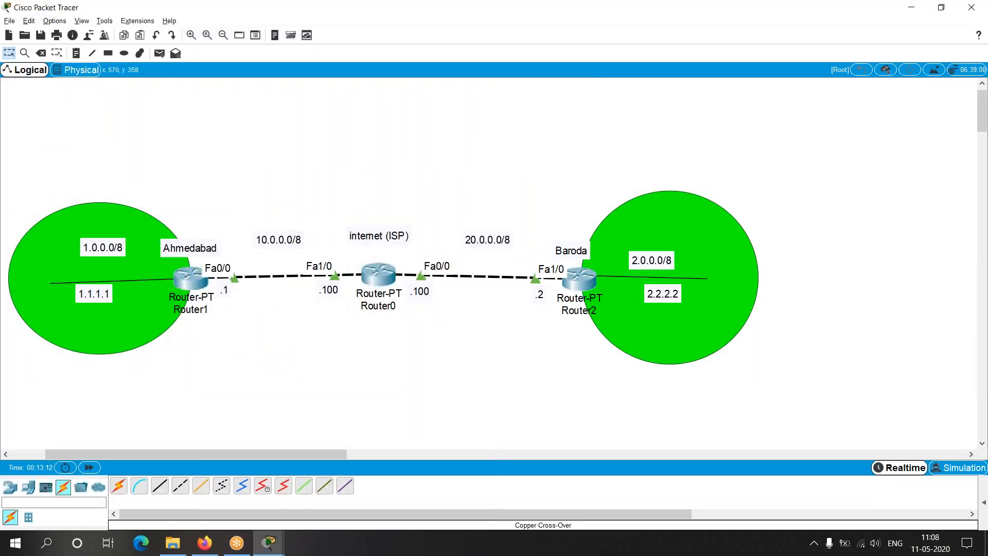
pyautogui.doubleClick(92, 296)
pyautogui.doubleClick(94, 247)
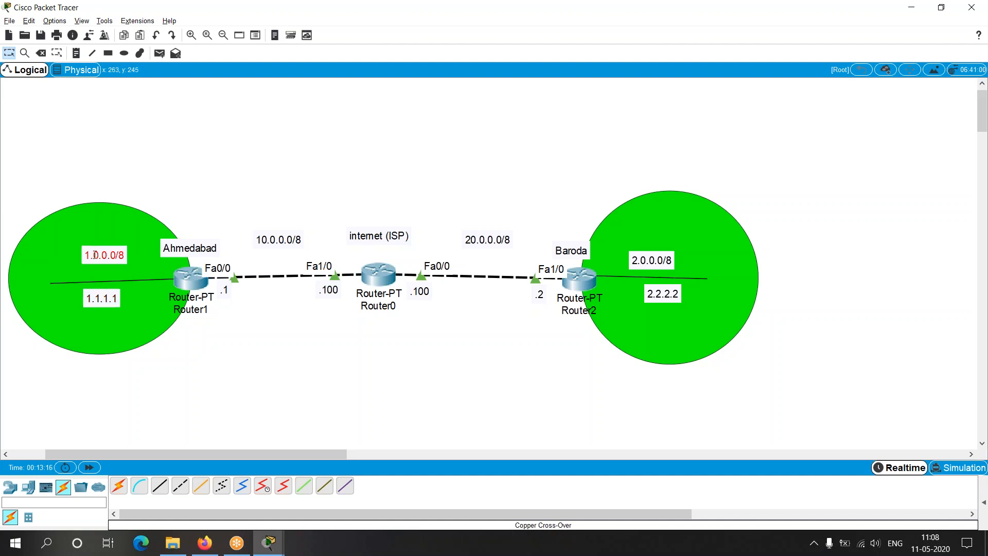
pyautogui.doubleClick(274, 237)
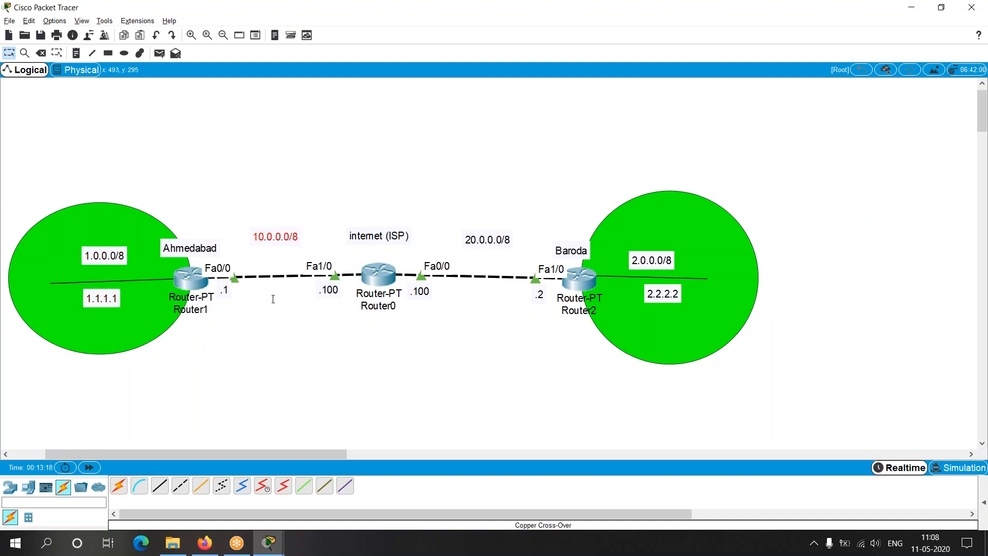
pyautogui.doubleClick(326, 291)
pyautogui.click(309, 346)
pyautogui.click(418, 290)
pyautogui.click(380, 347)
# Ping Router0's far-side address 20.0.0.100 from R1
pyautogui.hotkey('alt', 'Tab')
pyautogui.write('ping 20.0.0.100')
pyautogui.press('Return')
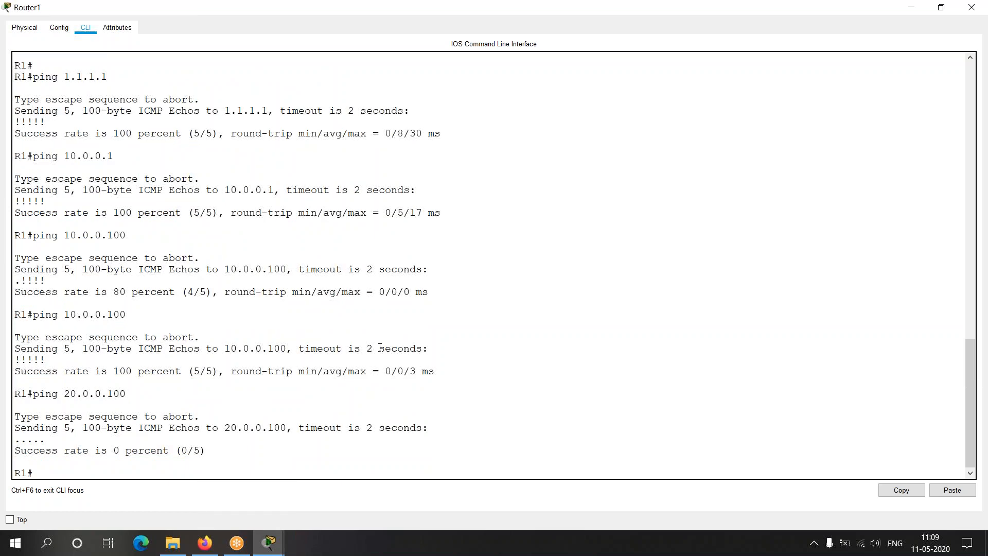
# Nudge Router1, Router0, the 10.0.0.0/8 note and the .100 notes slightly in the topology
pyautogui.hotkey('alt', 'Tab')
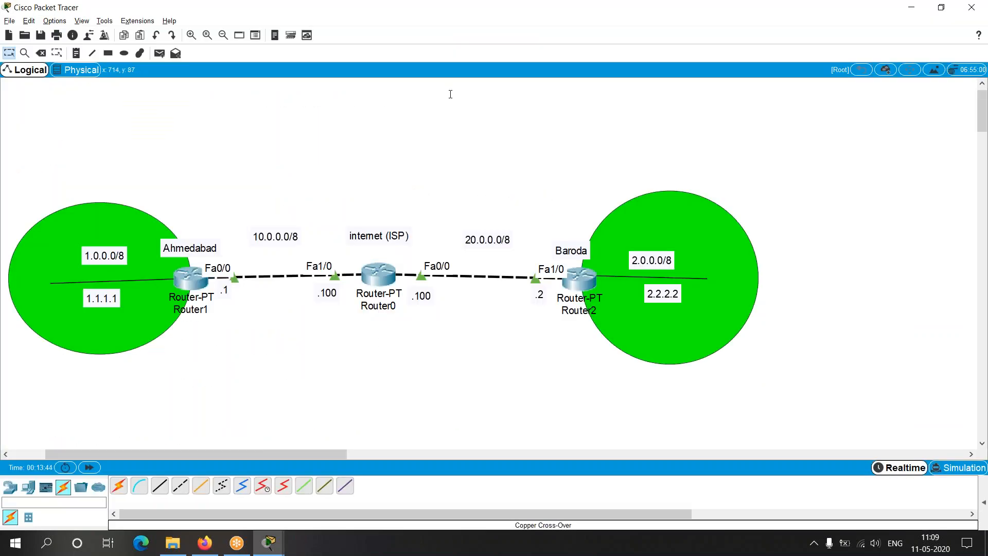
pyautogui.moveTo(201, 280); pyautogui.dragTo(197, 280)
pyautogui.moveTo(380, 276); pyautogui.dragTo(380, 276)
pyautogui.moveTo(275, 239); pyautogui.dragTo(273, 240)
pyautogui.click(323, 293)
pyautogui.moveTo(323, 292); pyautogui.dragTo(325, 291)
pyautogui.click(310, 325)
pyautogui.moveTo(182, 282); pyautogui.dragTo(183, 281)
pyautogui.moveTo(418, 296); pyautogui.dragTo(377, 275)
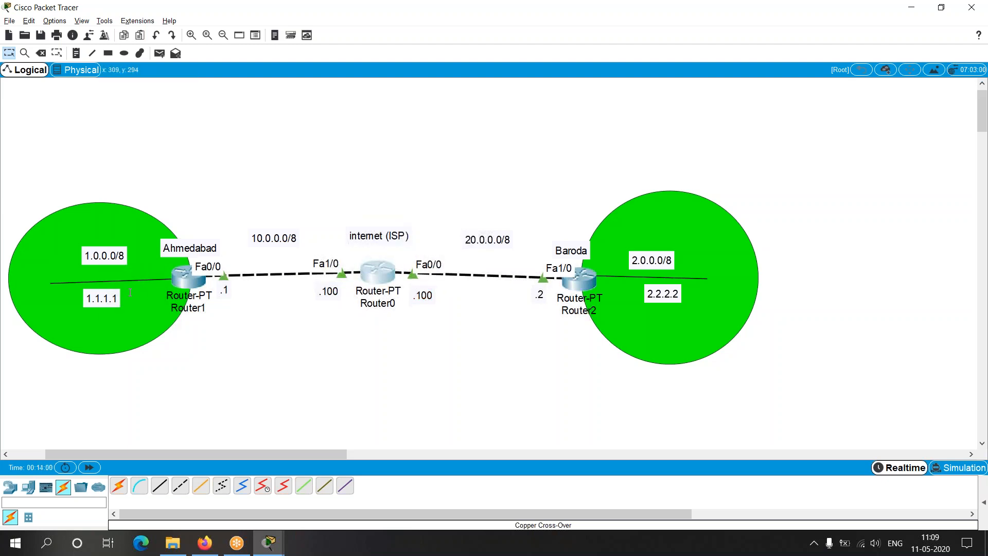
pyautogui.moveTo(194, 278); pyautogui.dragTo(197, 278)
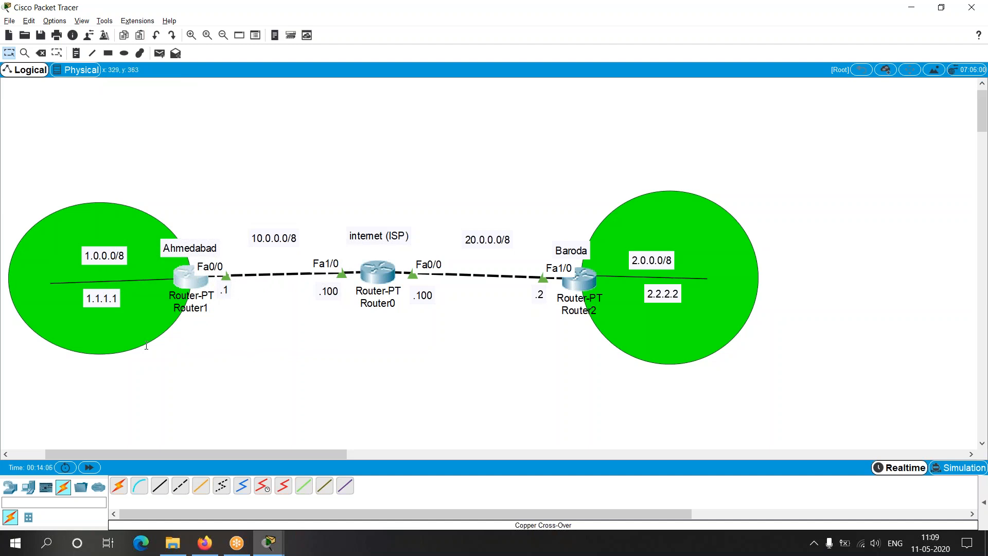
pyautogui.click(219, 375)
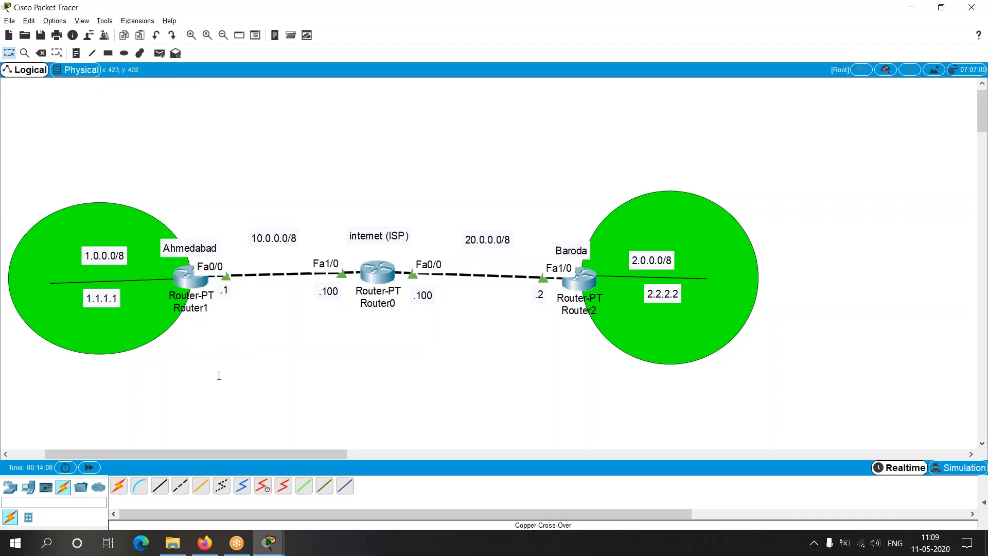
# Enter global configuration mode on R1 and begin an ip route command for network 20.0.0.0
pyautogui.hotkey('alt', 'Tab')
pyautogui.press('Return')
pyautogui.write('conf t')
pyautogui.press('Return')
pyautogui.write('ip route')
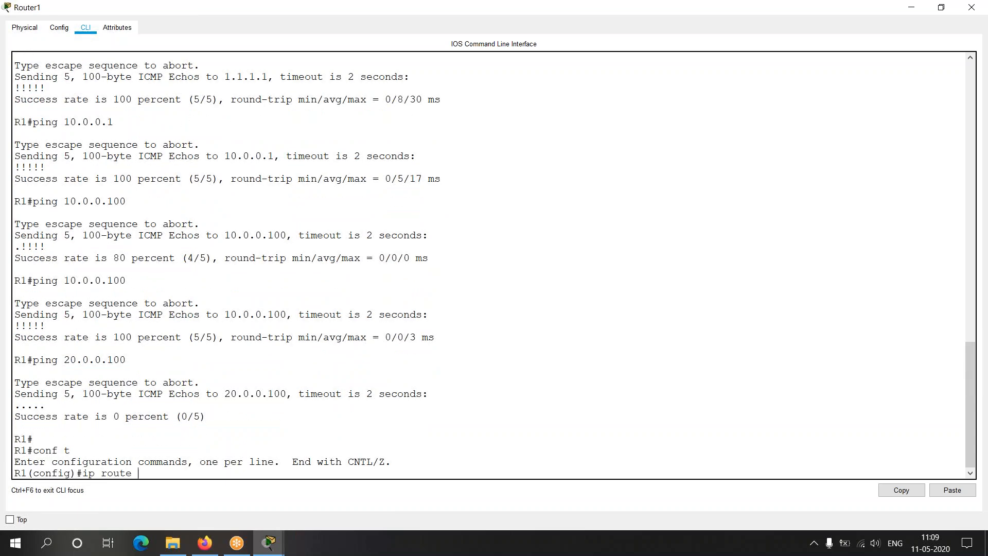
pyautogui.write(' 20.0.0.0')
# Shift the 1.0.0.0/8 note toward Router1 and nudge Router1 and the 10.0.0.0/8 and 20.0.0.0/8 notes
pyautogui.hotkey('alt', 'Tab')
pyautogui.moveTo(196, 277); pyautogui.dragTo(195, 276)
pyautogui.moveTo(113, 256); pyautogui.dragTo(129, 253)
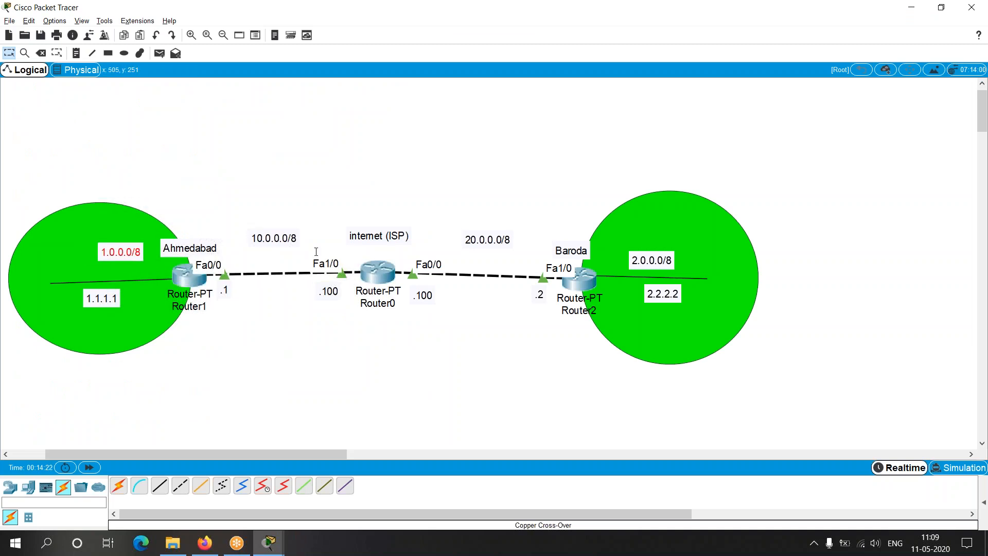
pyautogui.moveTo(297, 243); pyautogui.dragTo(294, 247)
pyautogui.moveTo(482, 240); pyautogui.dragTo(476, 245)
pyautogui.click(437, 344)
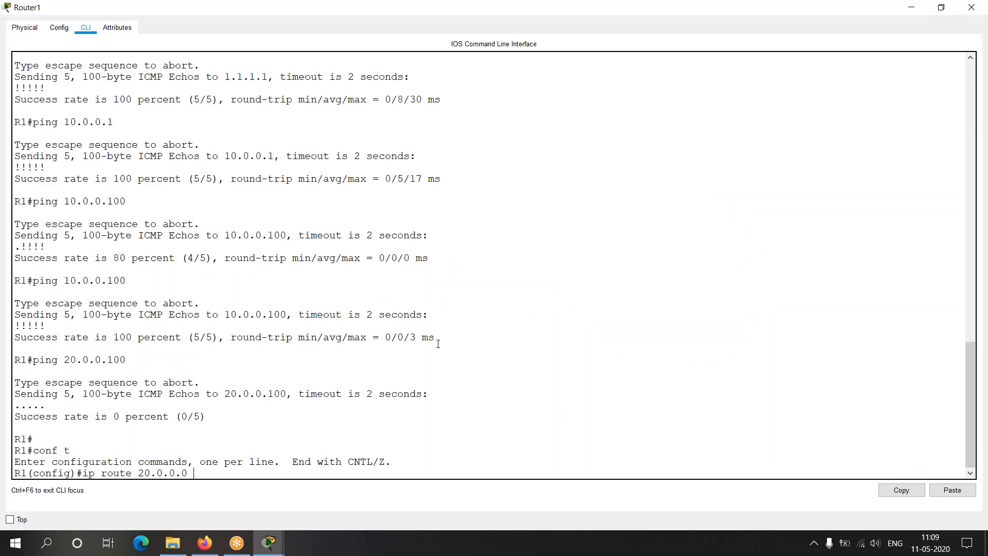
# Add mask 255.0.0.0 and next hop 10.0.0.100 to R1's route command, nudging the Ahmedabad and Fa1/0 .100 notes while checking the topology
pyautogui.write('255.0.0.0')
pyautogui.hotkey('alt', 'Tab')
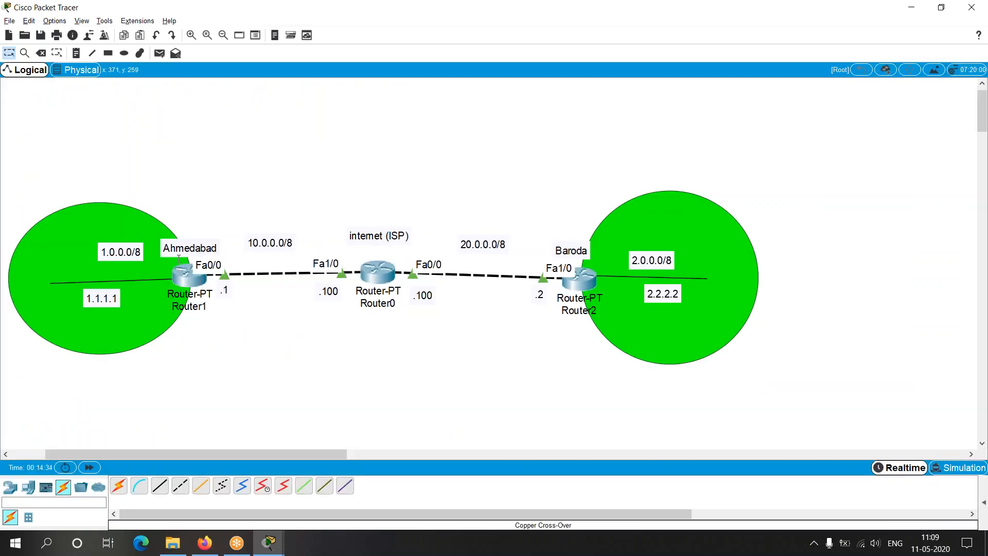
pyautogui.moveTo(179, 252)
pyautogui.mouseDown()
pyautogui.moveTo(463, 251)
pyautogui.moveTo(325, 254)
pyautogui.moveTo(320, 298)
pyautogui.moveTo(199, 243)
pyautogui.moveTo(173, 243)
pyautogui.mouseUp()
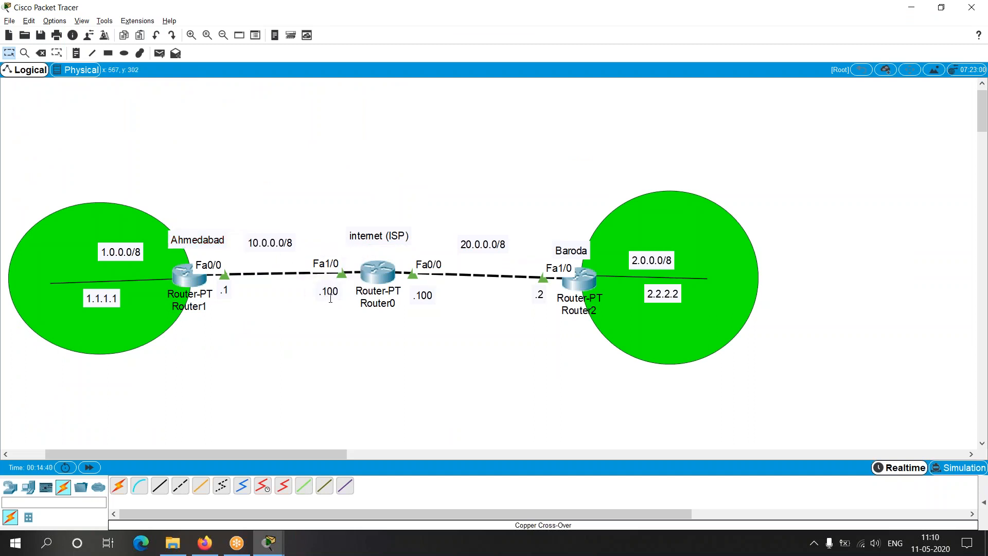
pyautogui.moveTo(330, 292); pyautogui.dragTo(329, 287)
pyautogui.hotkey('alt', 'Tab')
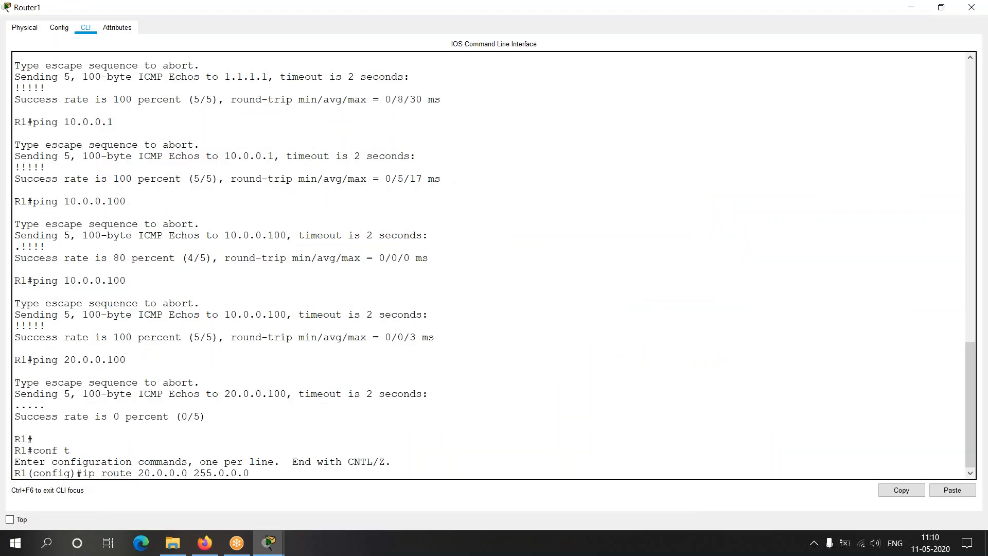
pyautogui.hotkey('alt', 'Tab')
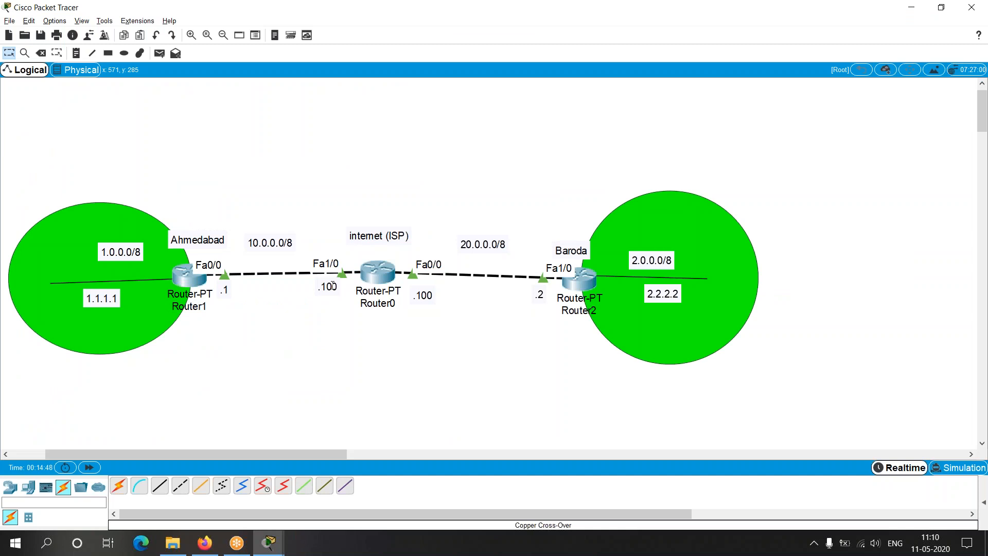
pyautogui.hotkey('alt', 'Tab')
pyautogui.write('0.0.100')
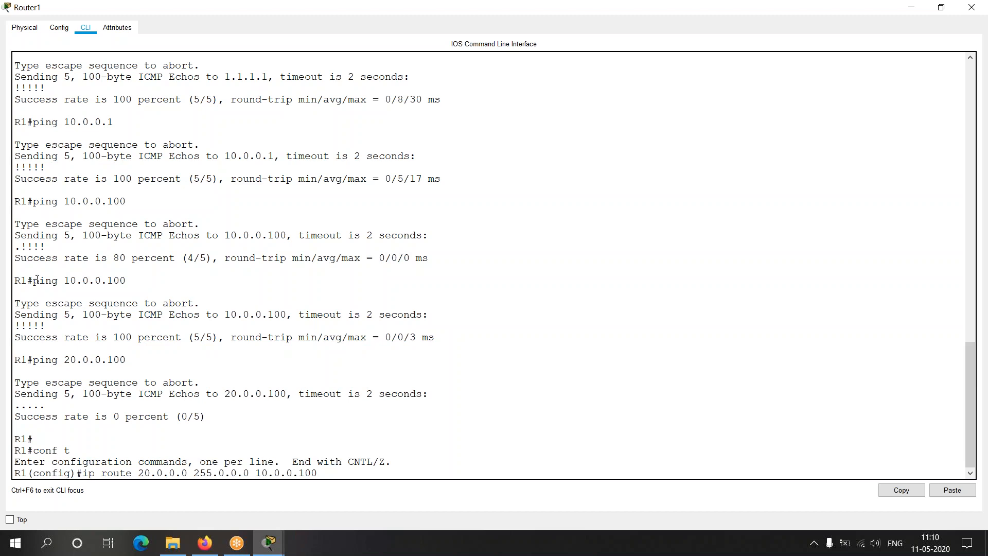
# Compare the next hop with the earlier 10.0.0.100 ping output and submit R1's static route for 20.0.0.0
pyautogui.moveTo(33, 280); pyautogui.dragTo(143, 290)
pyautogui.moveTo(71, 324); pyautogui.dragTo(17, 318)
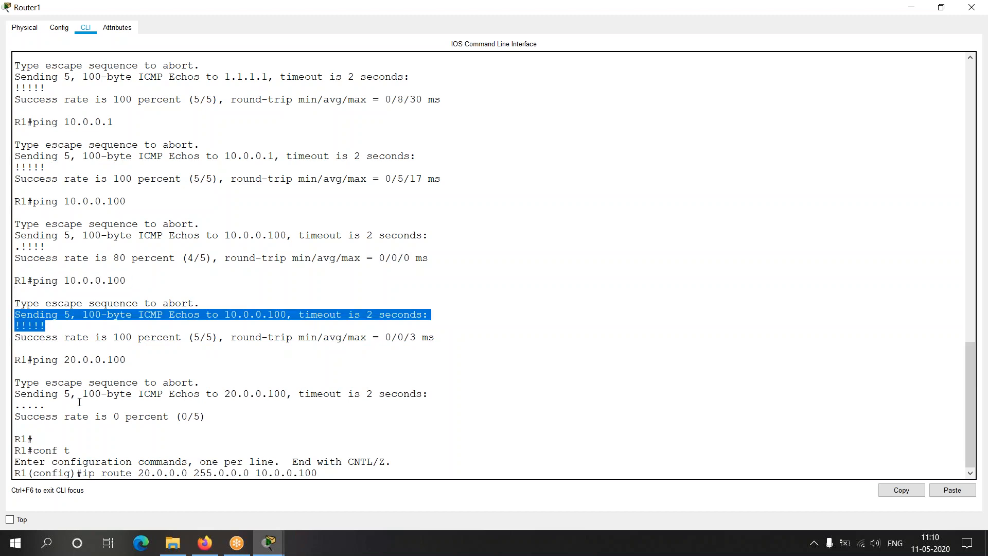
pyautogui.moveTo(133, 472); pyautogui.dragTo(345, 472)
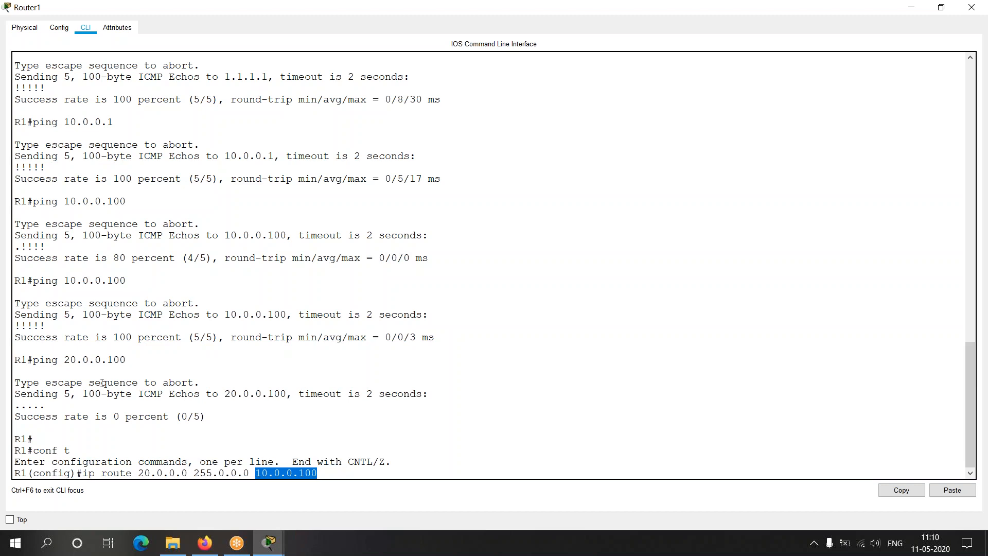
pyautogui.moveTo(148, 353)
pyautogui.mouseDown()
pyautogui.moveTo(32, 359)
pyautogui.moveTo(159, 353)
pyautogui.mouseUp()
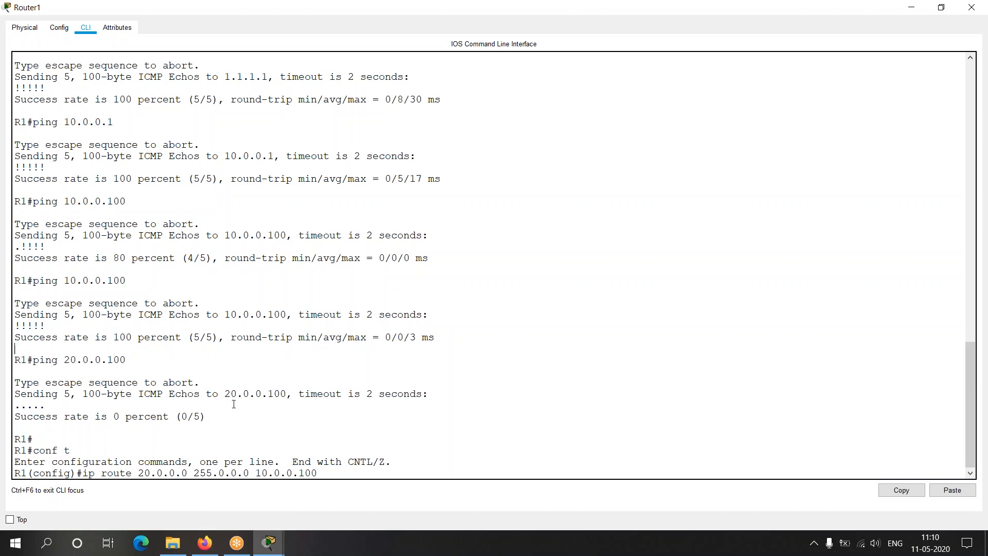
pyautogui.press('Return')
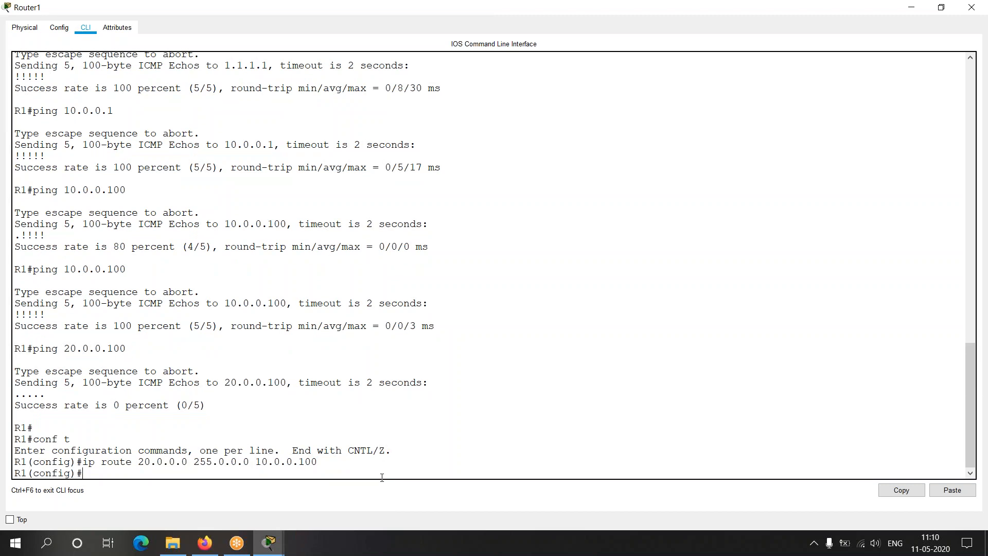
# Exit configuration mode on R1, display the routing table with sh ip route, and highlight the static route entry
pyautogui.write('exit')
pyautogui.press('Return')
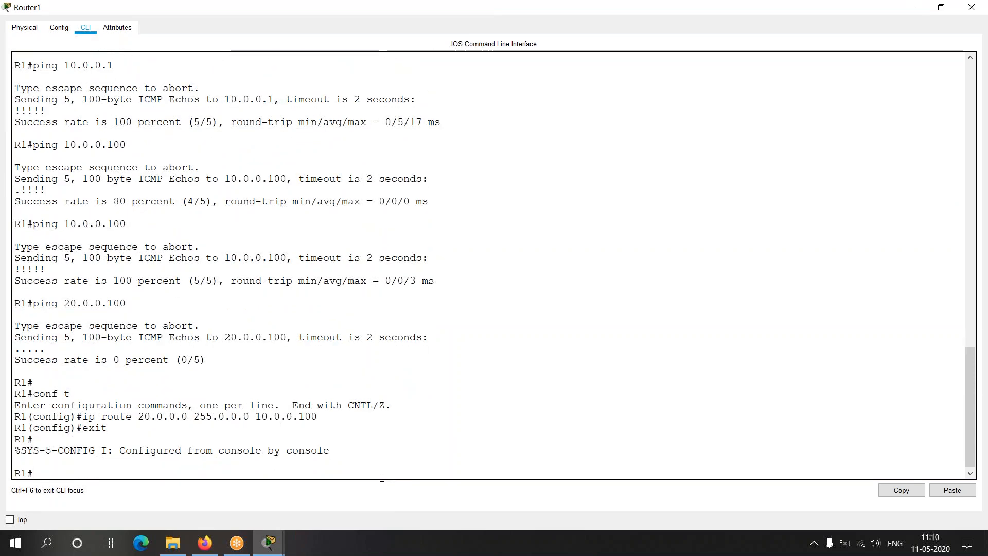
pyautogui.press('Return')
pyautogui.write('sh ip route')
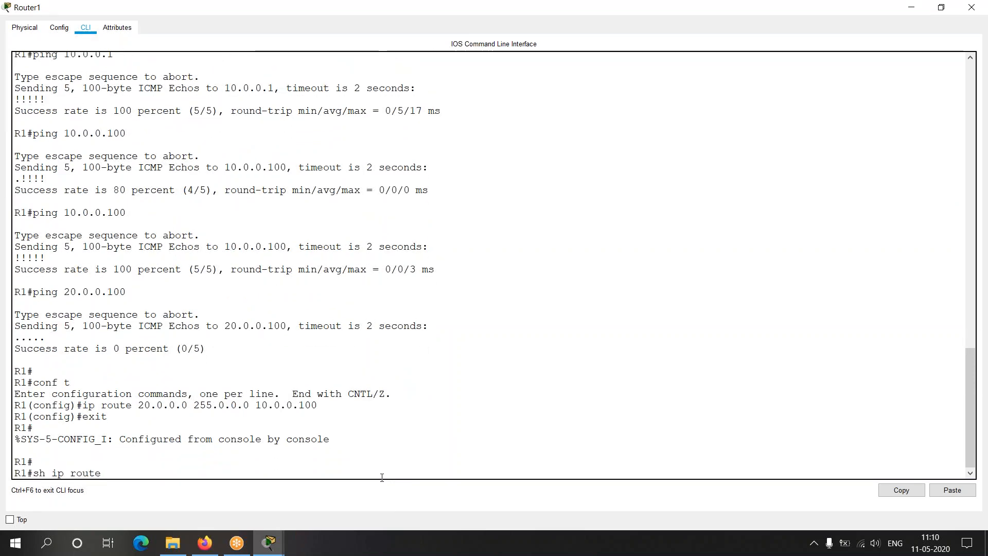
pyautogui.press('Return')
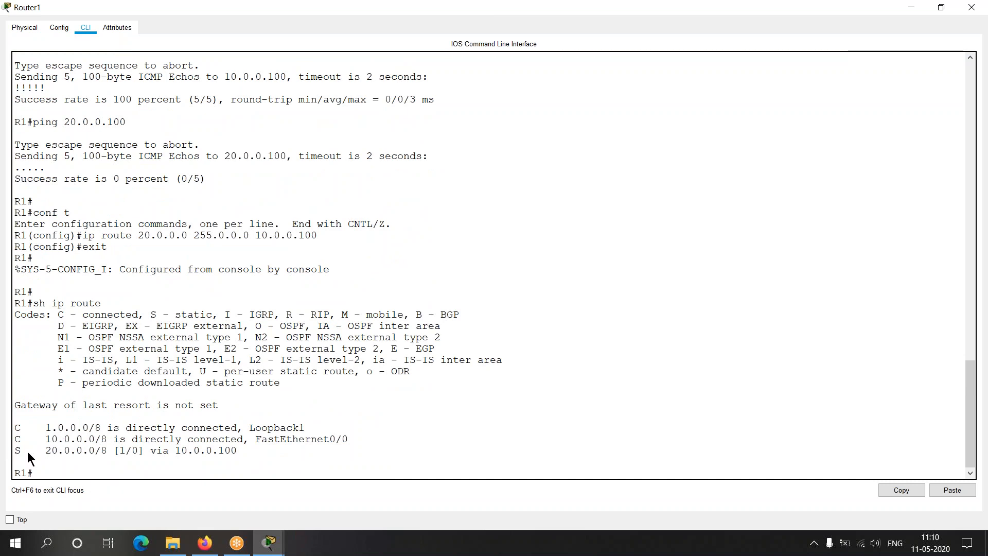
pyautogui.moveTo(237, 451); pyautogui.dragTo(13, 451)
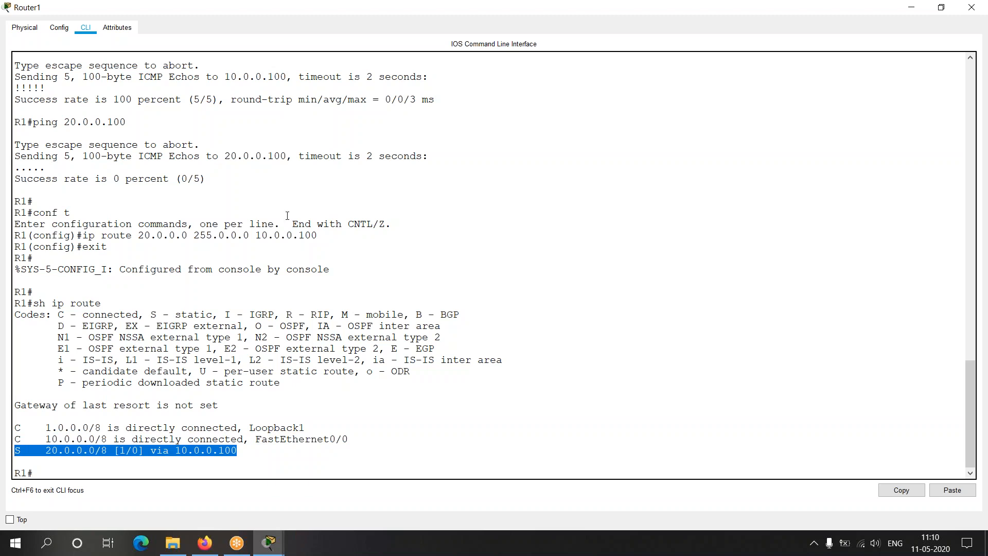
# Highlight the 10.0.0.100 next hop in R1's route command and review the connected entries in the routing table
pyautogui.moveTo(256, 236); pyautogui.dragTo(326, 238)
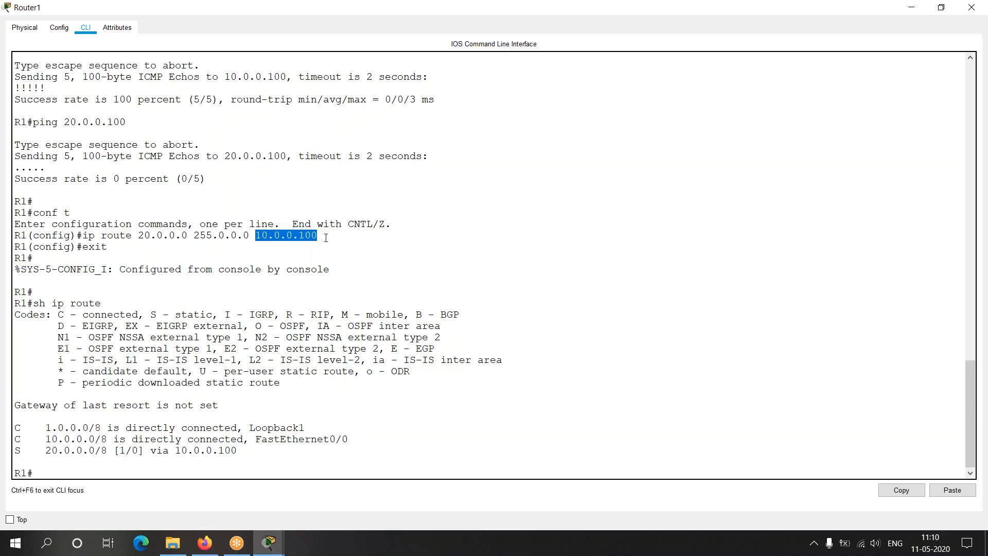
pyautogui.moveTo(349, 440); pyautogui.dragTo(25, 418)
pyautogui.click(118, 473)
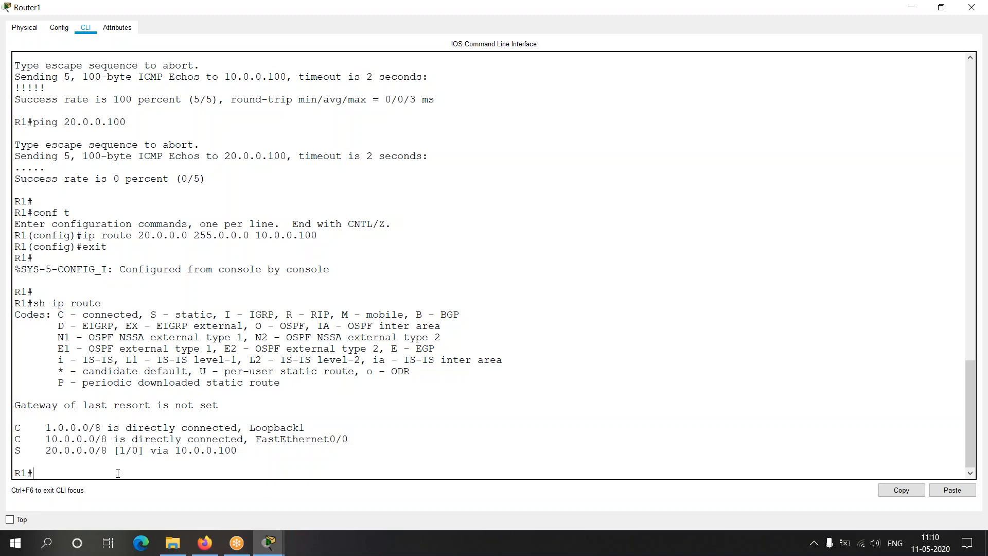
pyautogui.hotkey('alt', 'Tab')
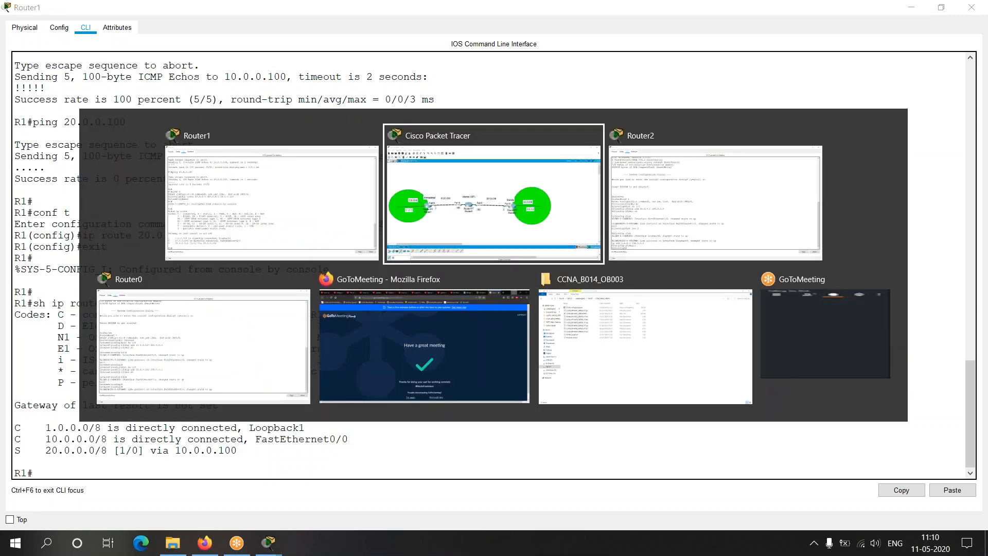
pyautogui.press('Escape')
# Ping 20.0.0.100 from R1 again, highlighting the earlier ping command and its result for comparison
pyautogui.press('Return')
pyautogui.write('ping 20.0.0.100')
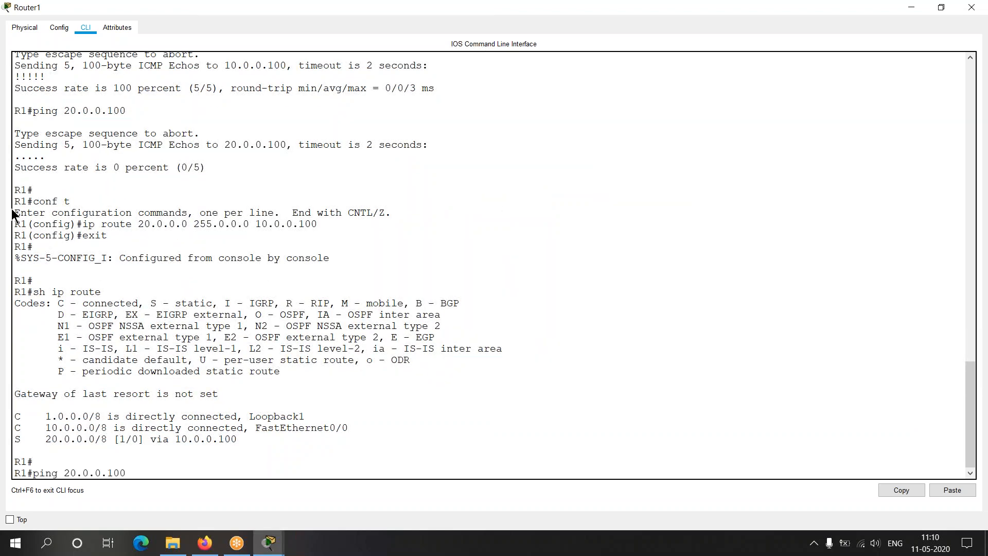
pyautogui.moveTo(32, 111); pyautogui.dragTo(150, 113)
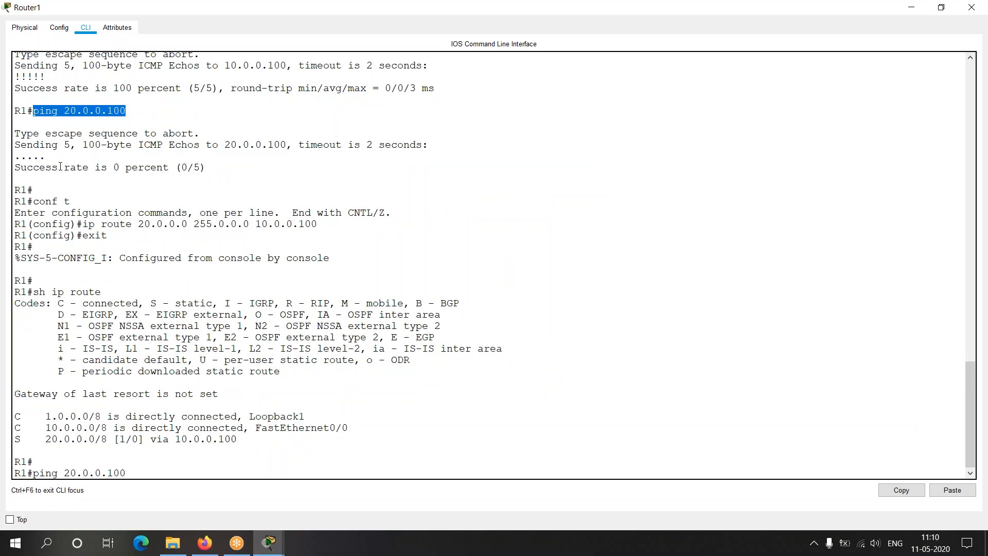
pyautogui.moveTo(49, 157); pyautogui.dragTo(5, 156)
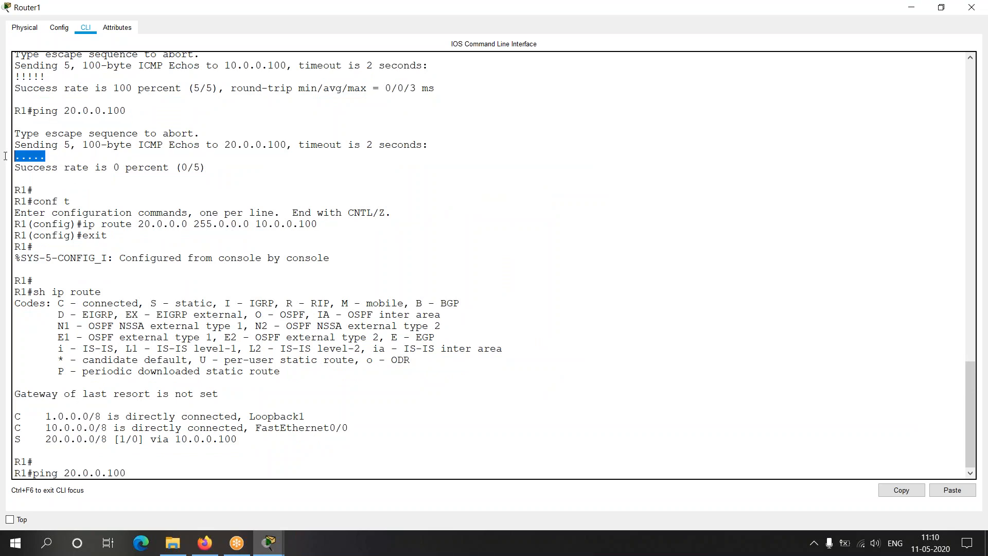
pyautogui.click(150, 471)
pyautogui.press('Return')
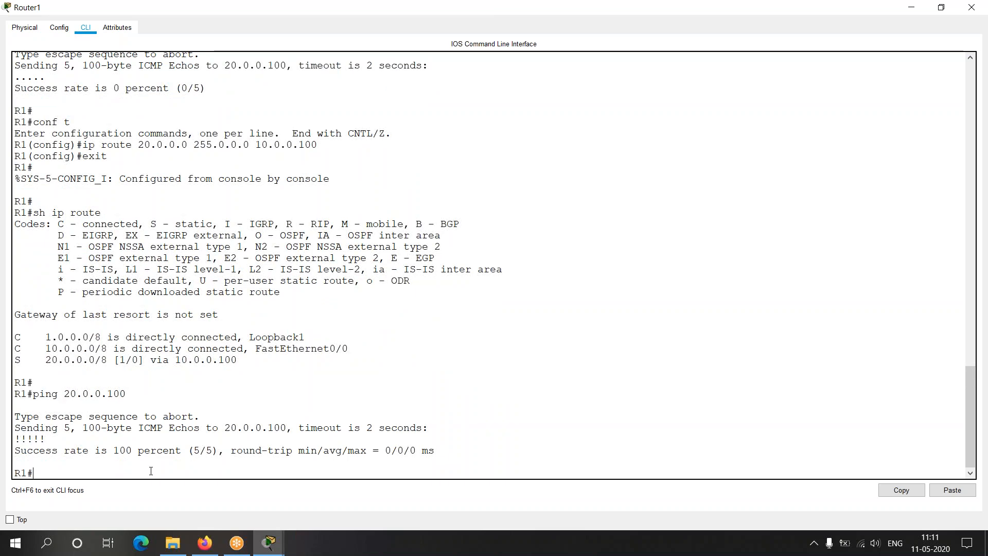
# Check the 20.0.0.0/8 link in the topology against R1's static route entry and the 20.0.0.100 ping target
pyautogui.hotkey('alt', 'Tab')
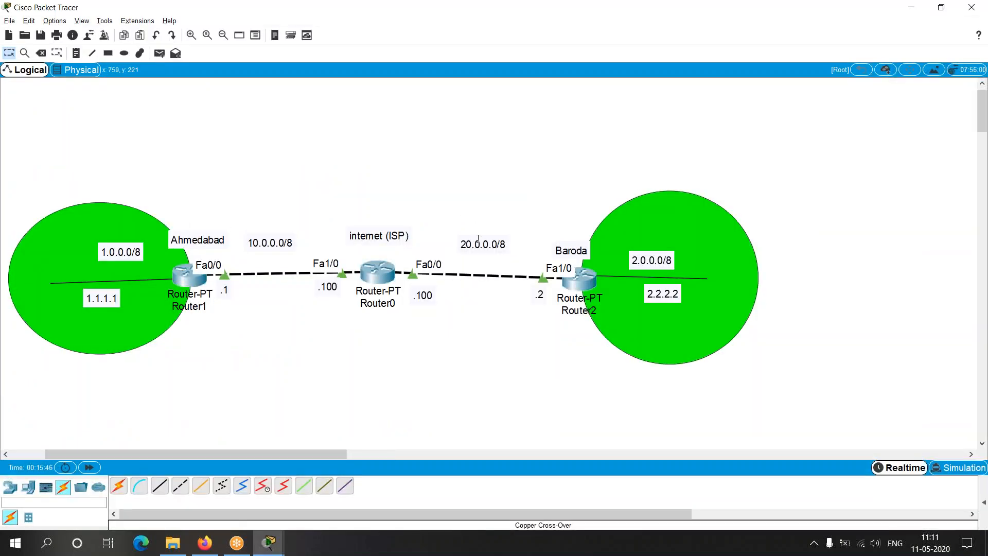
pyautogui.moveTo(482, 244); pyautogui.dragTo(480, 245)
pyautogui.hotkey('alt', 'Tab')
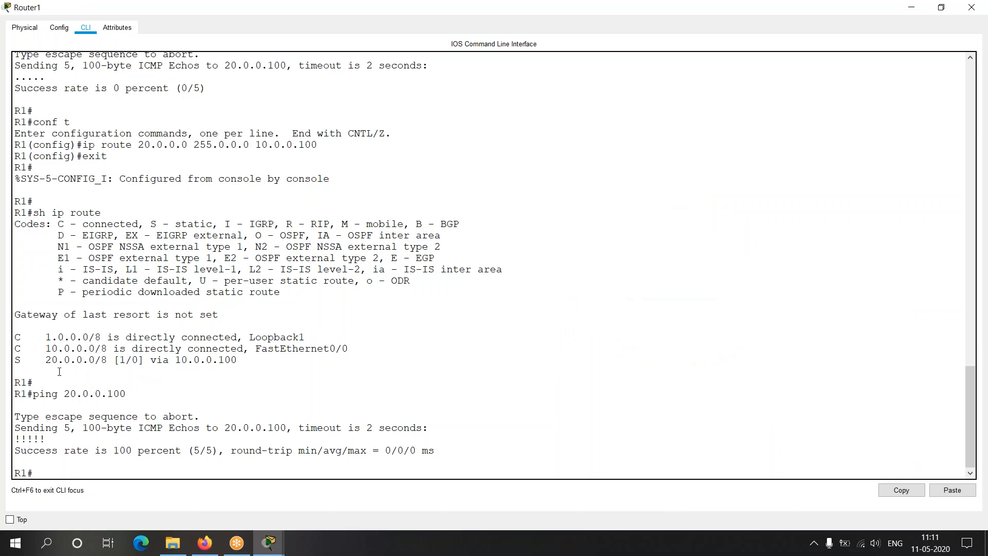
pyautogui.moveTo(45, 359); pyautogui.dragTo(145, 359)
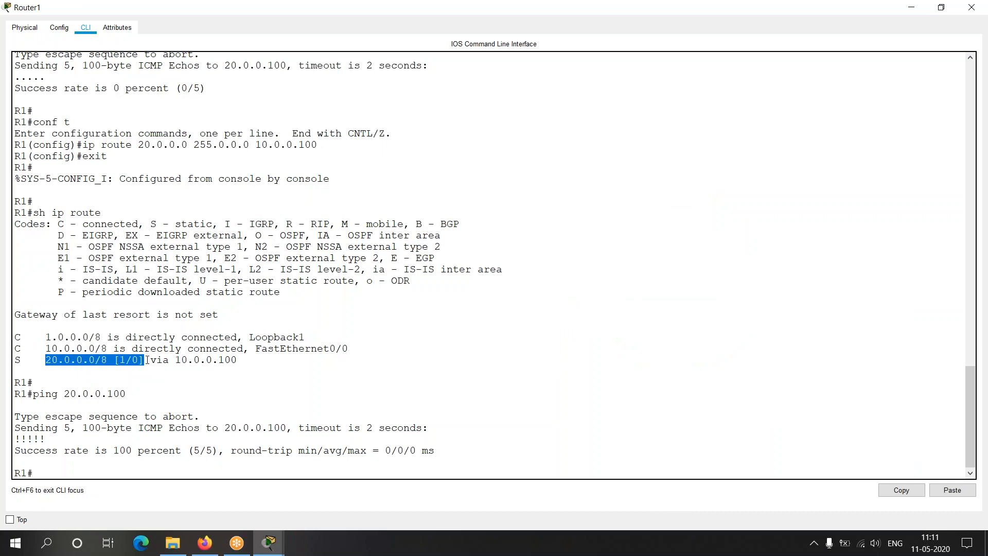
pyautogui.moveTo(225, 428); pyautogui.dragTo(286, 427)
pyautogui.click(153, 473)
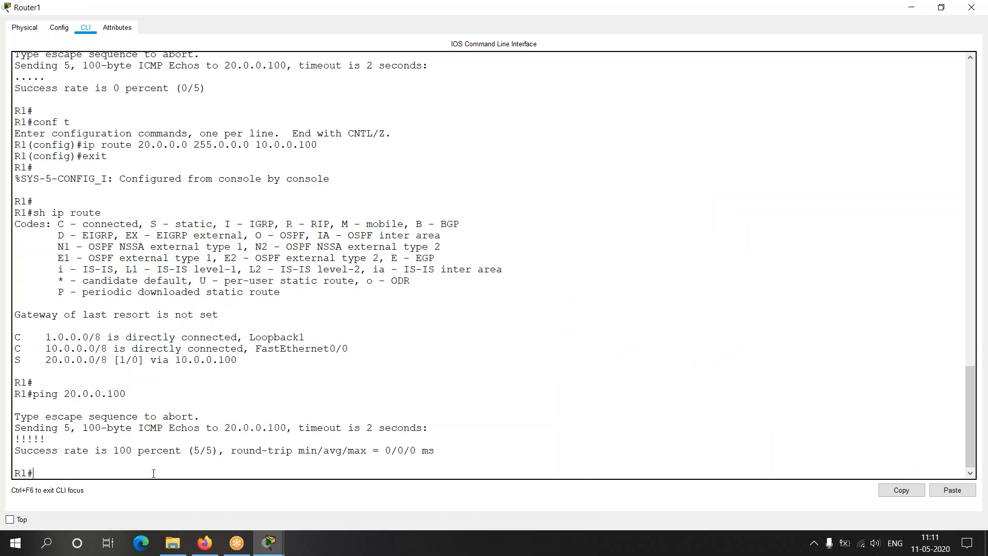
# Ping 20.0.0.2 from R1, nudging Router2, Router1 and the Ahmedabad note while tracing the path in the topology
pyautogui.write('ping 20.0.0.2')
pyautogui.hotkey('alt', 'Tab')
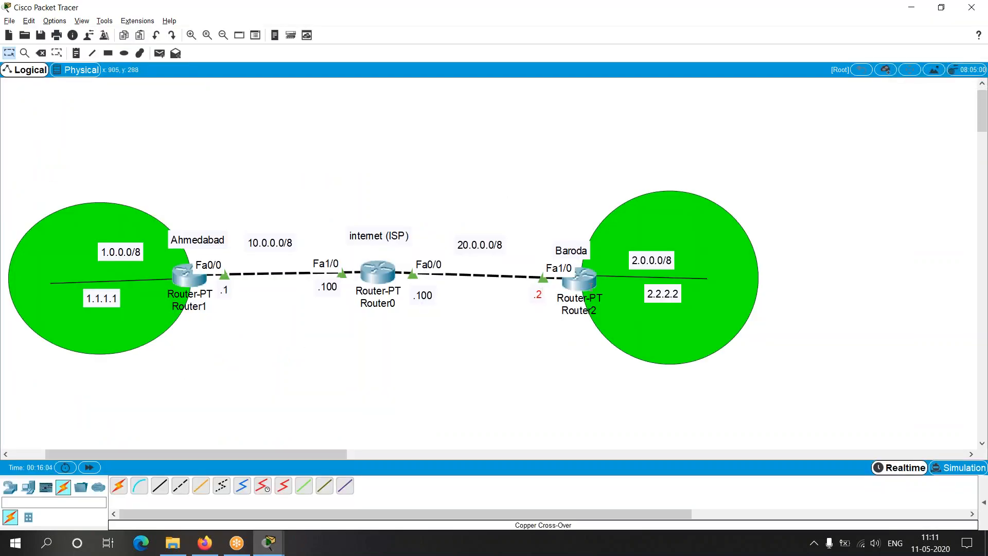
pyautogui.moveTo(589, 278); pyautogui.dragTo(589, 277)
pyautogui.click(450, 379)
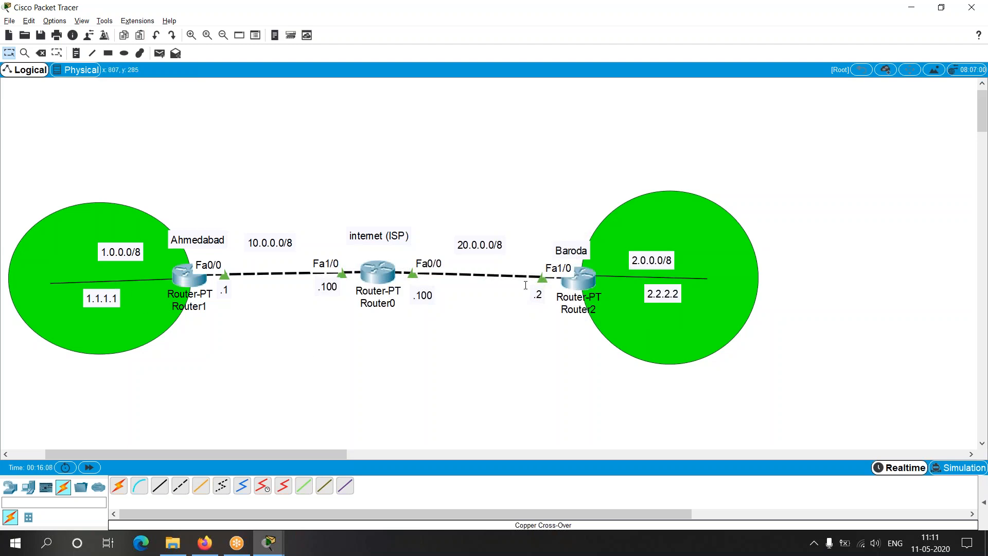
pyautogui.moveTo(185, 282); pyautogui.dragTo(187, 281)
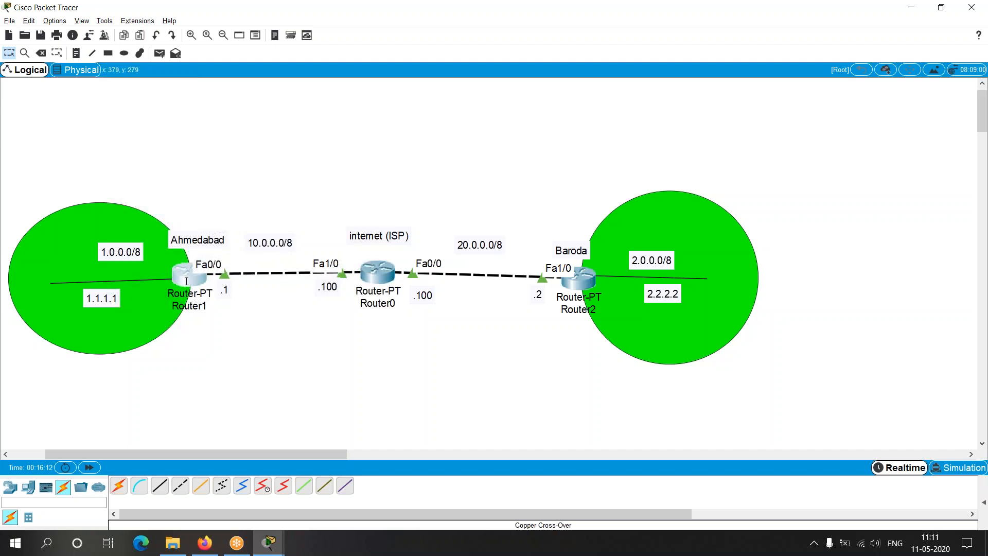
pyautogui.moveTo(205, 241); pyautogui.dragTo(218, 265)
pyautogui.click(289, 349)
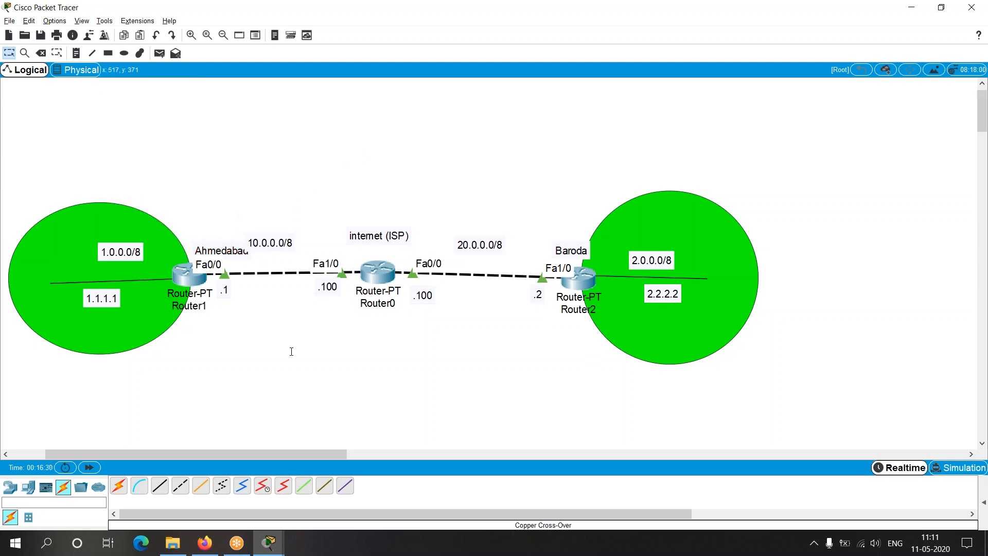
pyautogui.hotkey('alt', 'Tab')
pyautogui.press('Return')
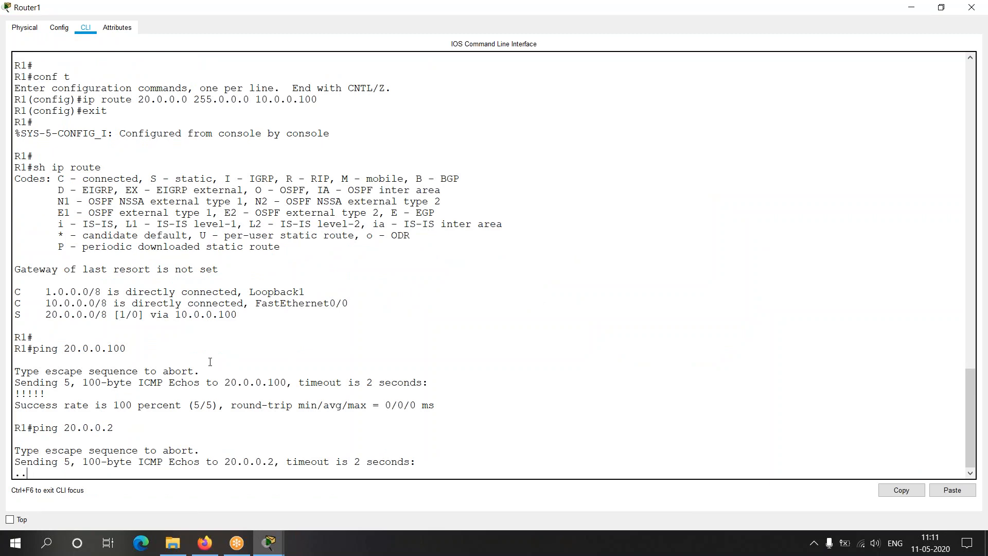
# Compare R1's ping output for 20.0.0.100 and 20.0.0.2, and glance at the topology
pyautogui.moveTo(33, 348); pyautogui.dragTo(95, 405)
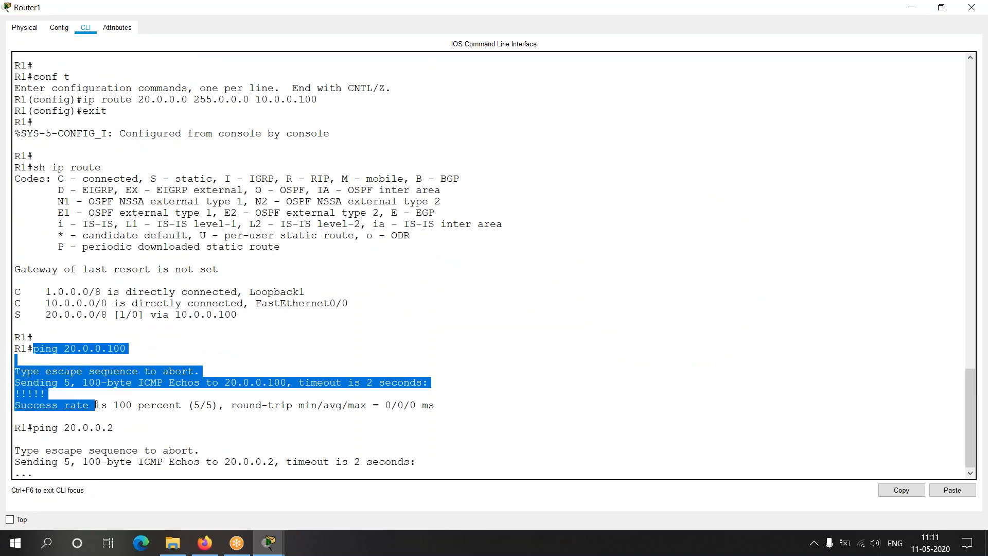
pyautogui.moveTo(37, 436); pyautogui.dragTo(108, 473)
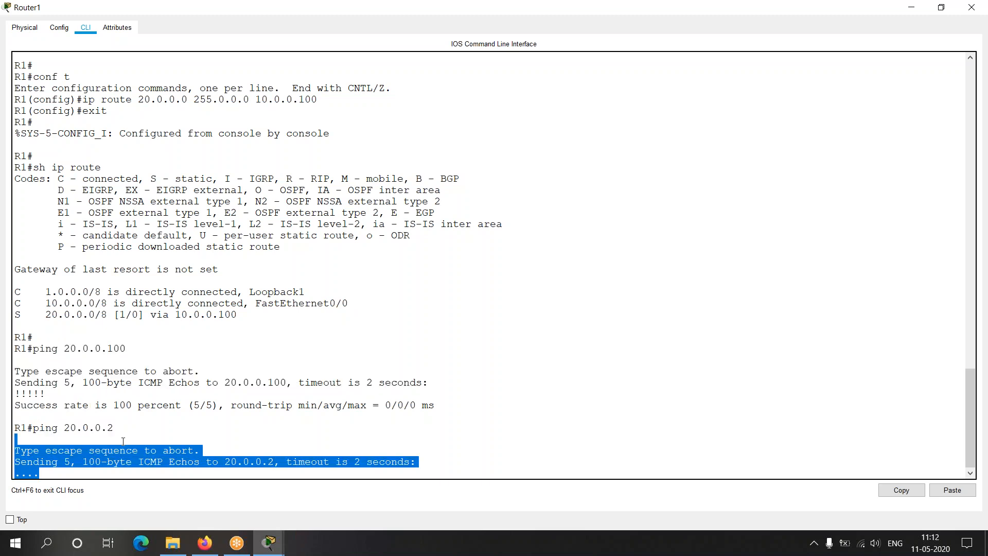
pyautogui.click(112, 472)
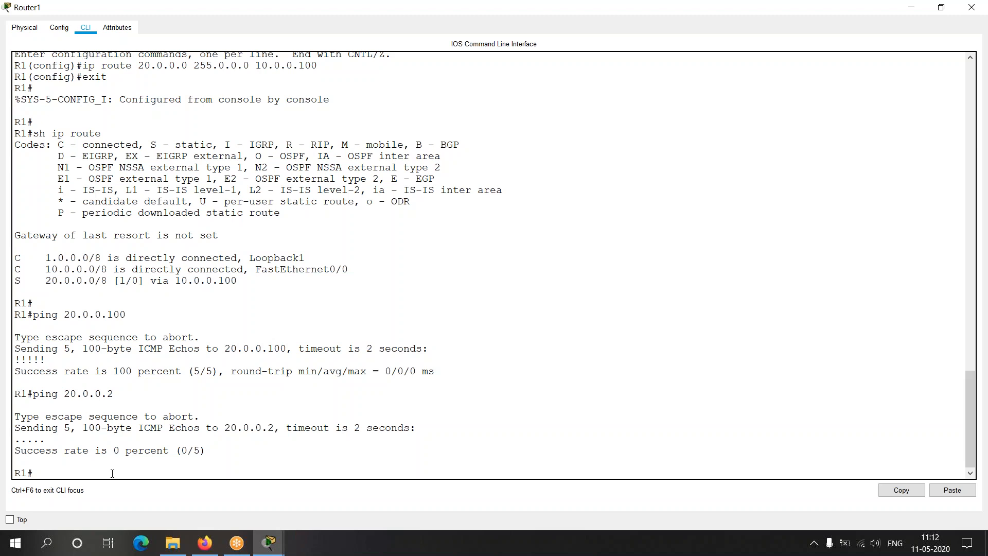
pyautogui.hotkey('alt', 'Tab')
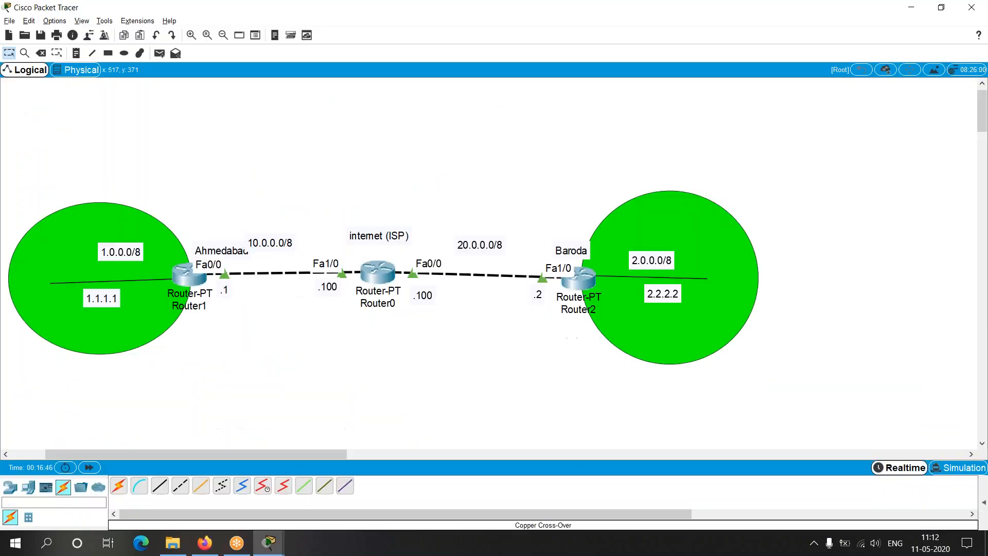
pyautogui.hotkey('alt', 'Tab')
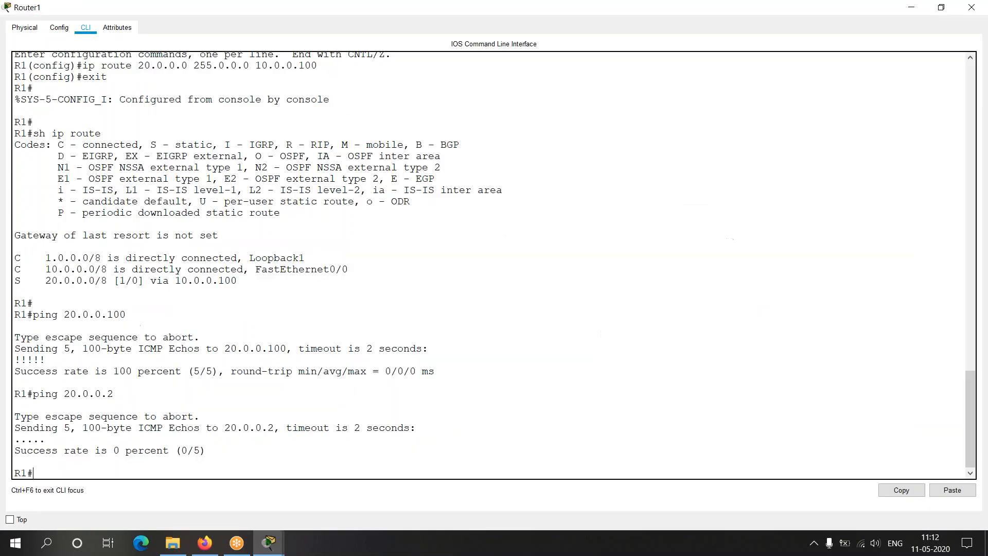
# Enter global configuration mode on R1 with conf t
pyautogui.press('Return')
pyautogui.write('conf t')
pyautogui.press('Return')
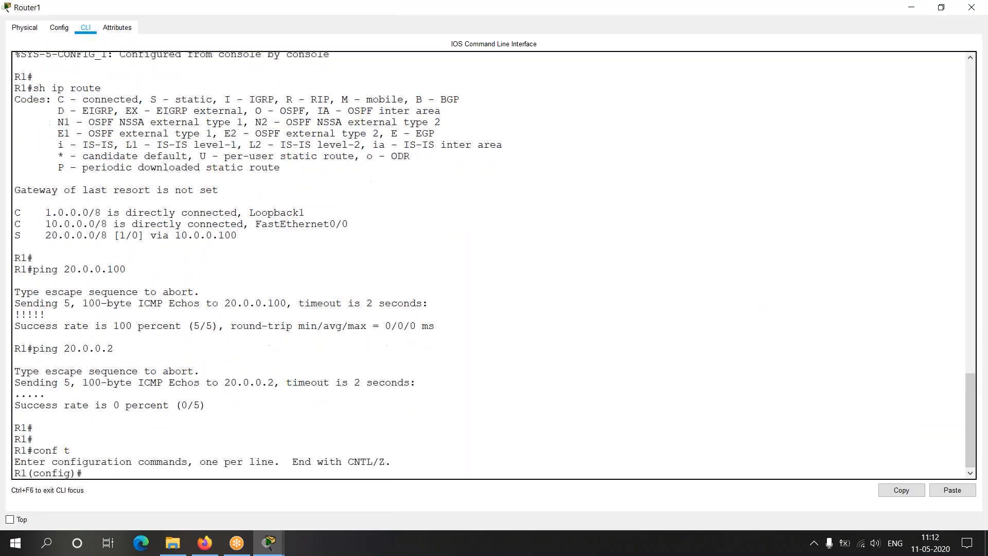
pyautogui.press('Return')
# Nudge Router1 and the Ahmedabad, 1.0.0.0/8, 10.0.0.0/8, 20.0.0.0/8 and 2.0.0.0/8 notes while reviewing which networks R1 needs
pyautogui.hotkey('alt', 'Tab')
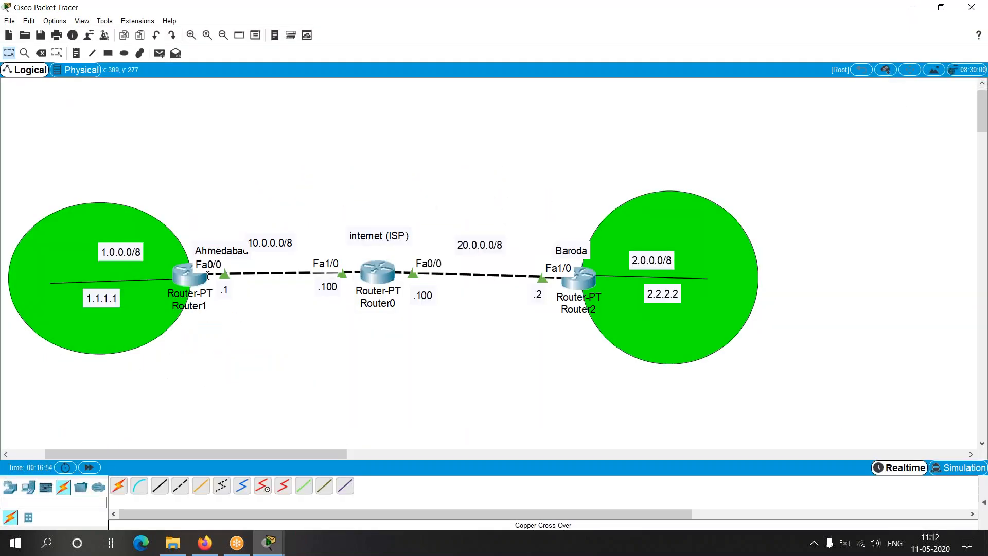
pyautogui.moveTo(229, 250); pyautogui.dragTo(210, 241)
pyautogui.moveTo(128, 253); pyautogui.dragTo(133, 256)
pyautogui.moveTo(281, 243); pyautogui.dragTo(277, 238)
pyautogui.moveTo(482, 244); pyautogui.dragTo(482, 236)
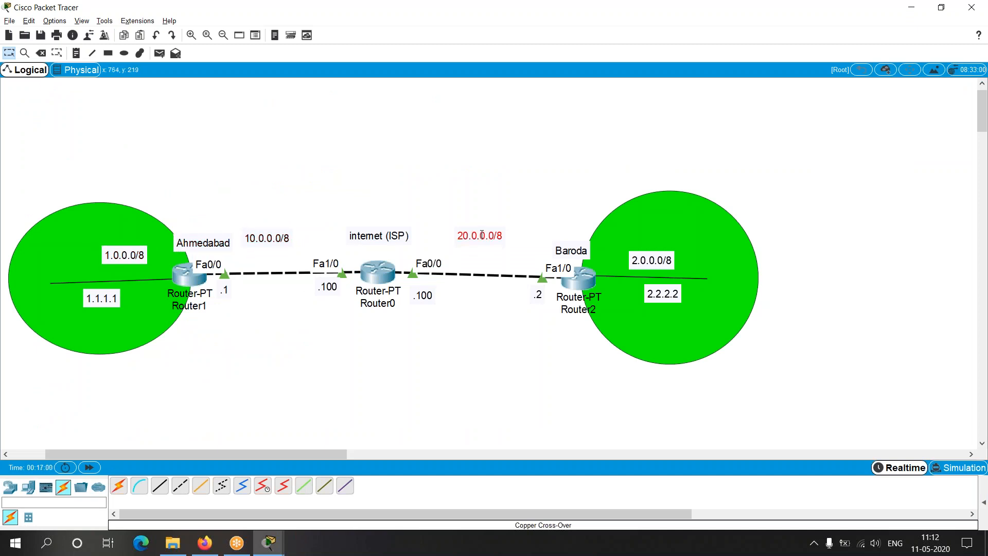
pyautogui.click(481, 324)
pyautogui.moveTo(199, 275); pyautogui.dragTo(197, 276)
pyautogui.moveTo(660, 264); pyautogui.dragTo(659, 254)
pyautogui.click(488, 370)
pyautogui.hotkey('alt', 'Tab')
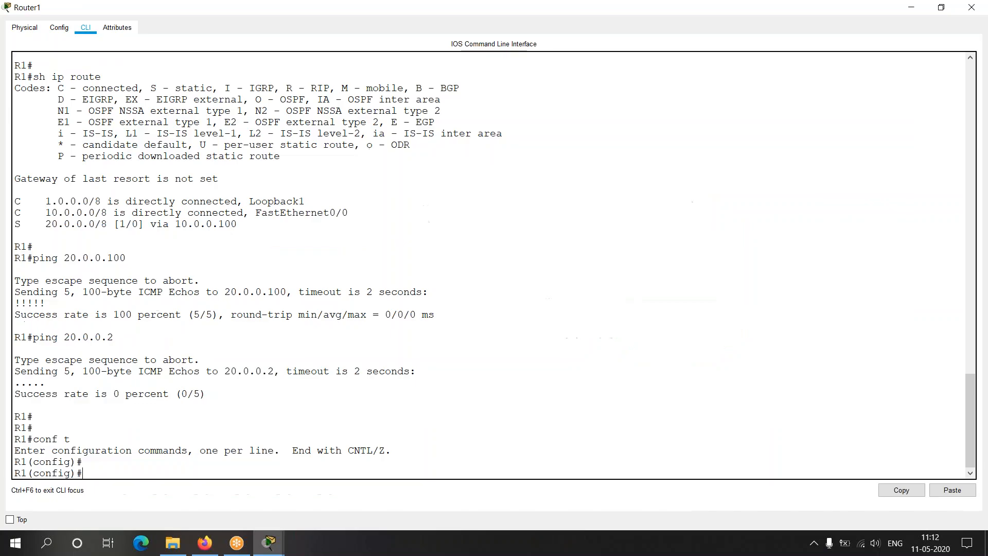
# Add R1's static route to 2.0.0.0 with mask 255.0.0.0 and next hop 10.0.0.100, checking the topology and nudging its notes
pyautogui.write('ip route 2.0.0.0 255.0.0.0')
pyautogui.hotkey('alt', 'Tab')
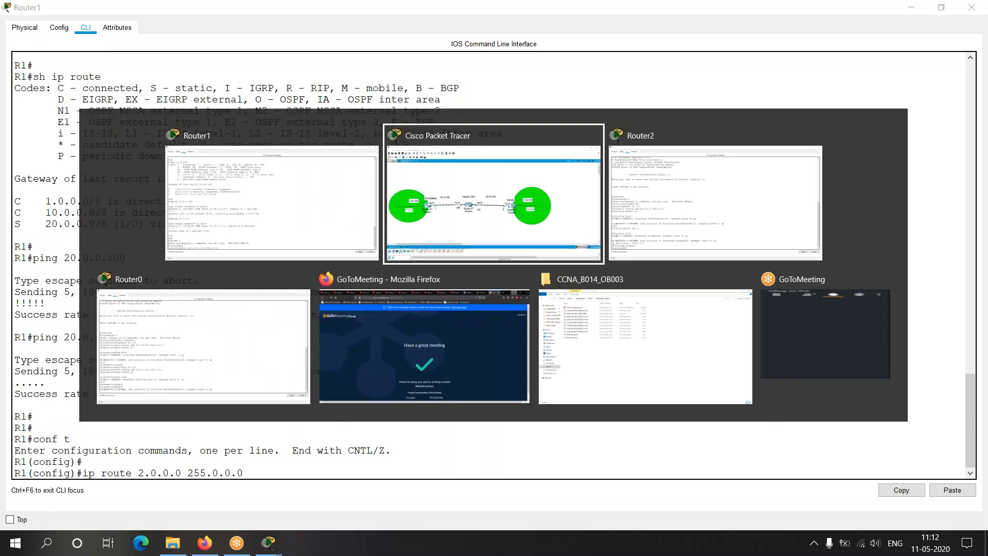
pyautogui.moveTo(191, 244)
pyautogui.mouseDown()
pyautogui.moveTo(197, 227)
pyautogui.moveTo(189, 241)
pyautogui.mouseUp()
pyautogui.moveTo(639, 256); pyautogui.dragTo(646, 252)
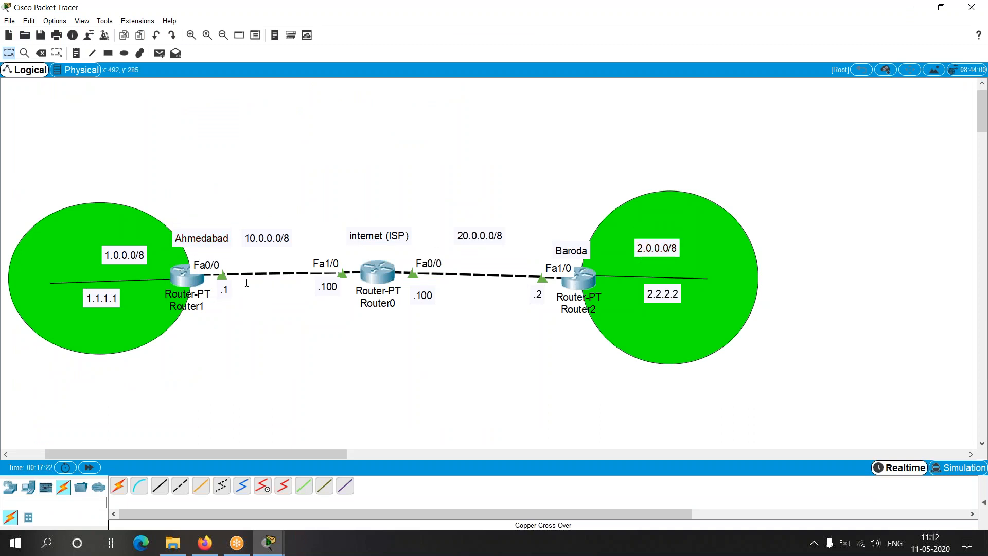
pyautogui.moveTo(318, 285); pyautogui.dragTo(315, 287)
pyautogui.hotkey('alt', 'Tab')
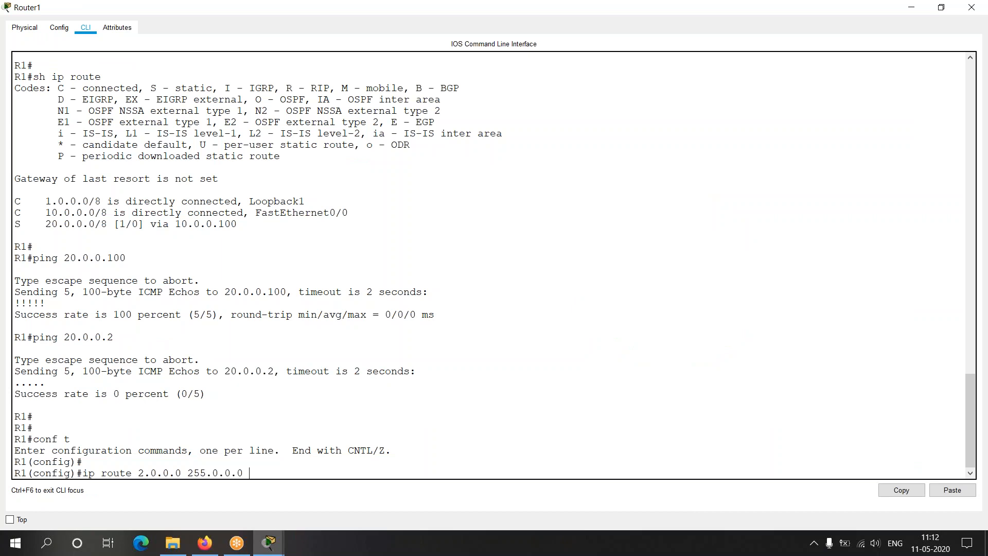
pyautogui.write('10.0.0.100')
pyautogui.press('Return')
# Exit configuration mode on R1, display the routing table with sh ip route, and highlight both static route entries
pyautogui.write('exit')
pyautogui.press('Return')
pyautogui.write('sh ip route')
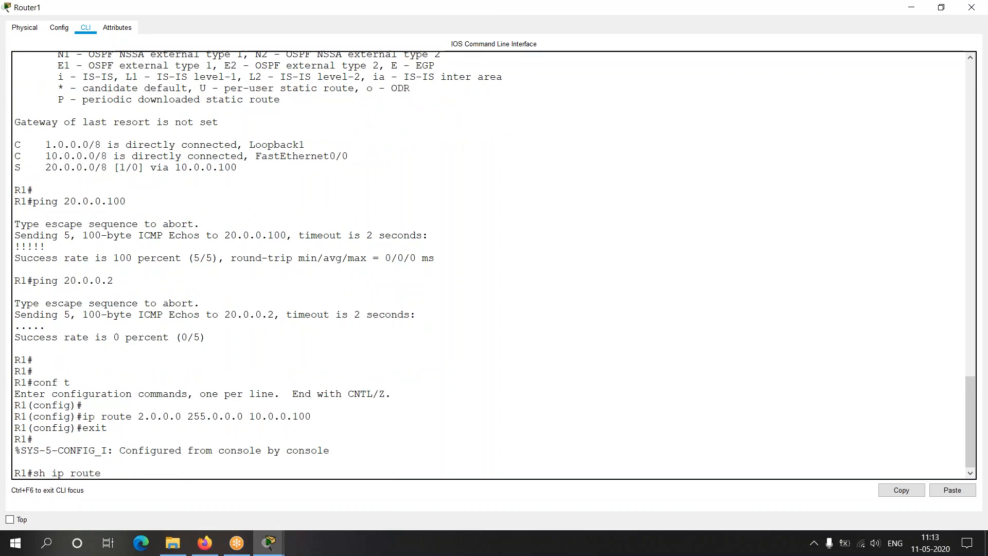
pyautogui.press('Return')
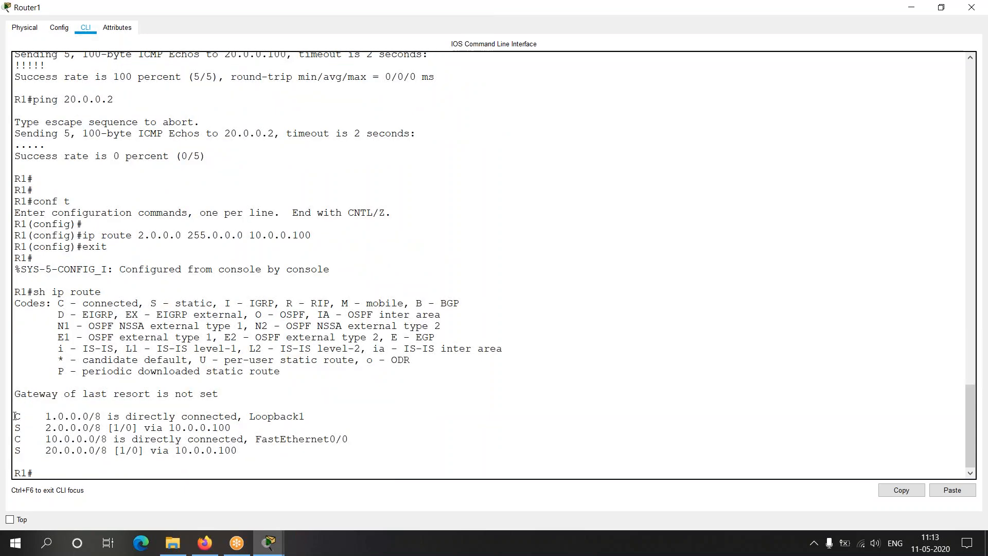
pyautogui.moveTo(15, 427); pyautogui.dragTo(176, 429)
pyautogui.moveTo(15, 451); pyautogui.dragTo(219, 442)
pyautogui.click(195, 472)
# Open Router0's command line, maximize its window, and bring up a fresh configuration prompt
pyautogui.hotkey('alt', 'Tab')
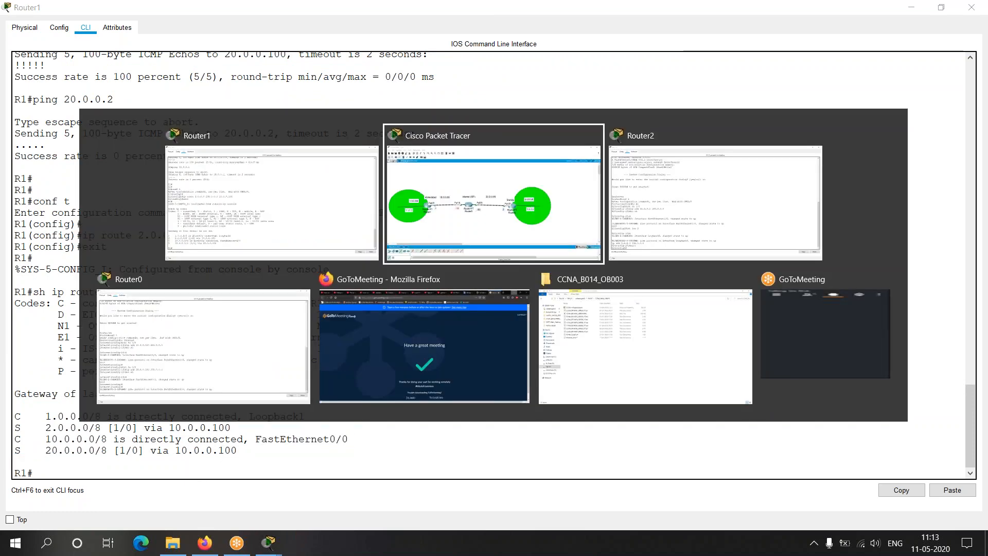
pyautogui.click(395, 277)
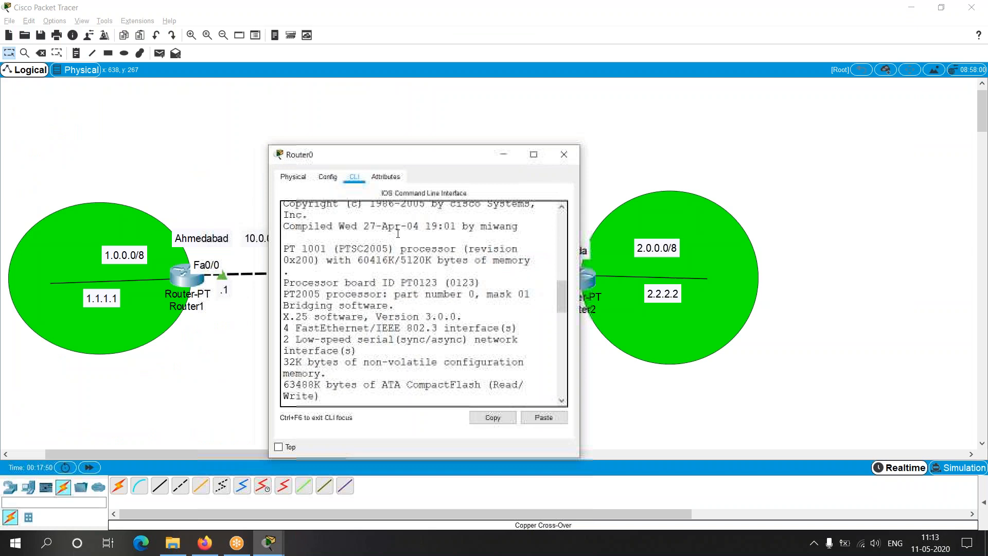
pyautogui.click(533, 153)
pyautogui.press('Return')
pyautogui.press('Return')
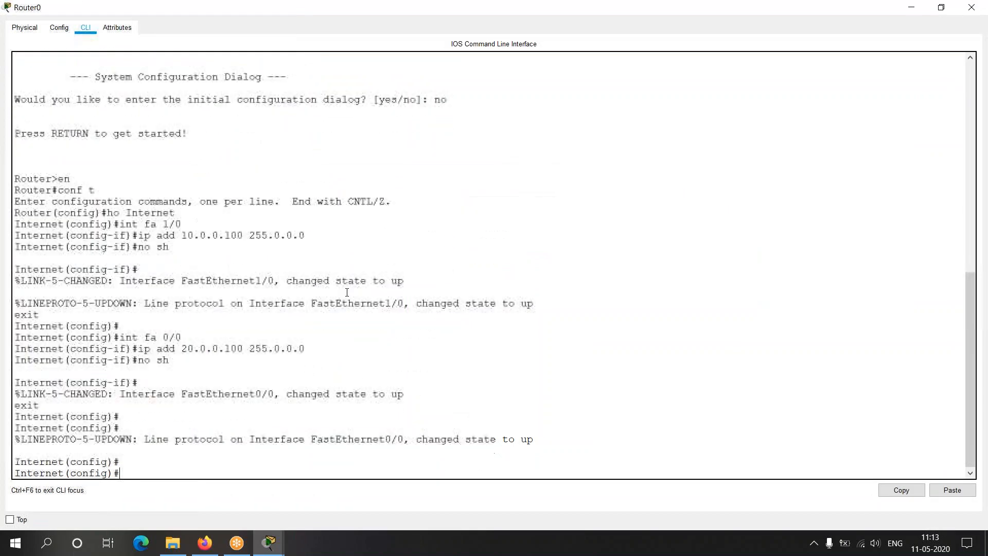
# Nudge the 10.0.0.0/8 and 20.0.0.0/8 notes beside the ISP router in the topology and return to Router0's command line
pyautogui.hotkey('alt', 'Tab')
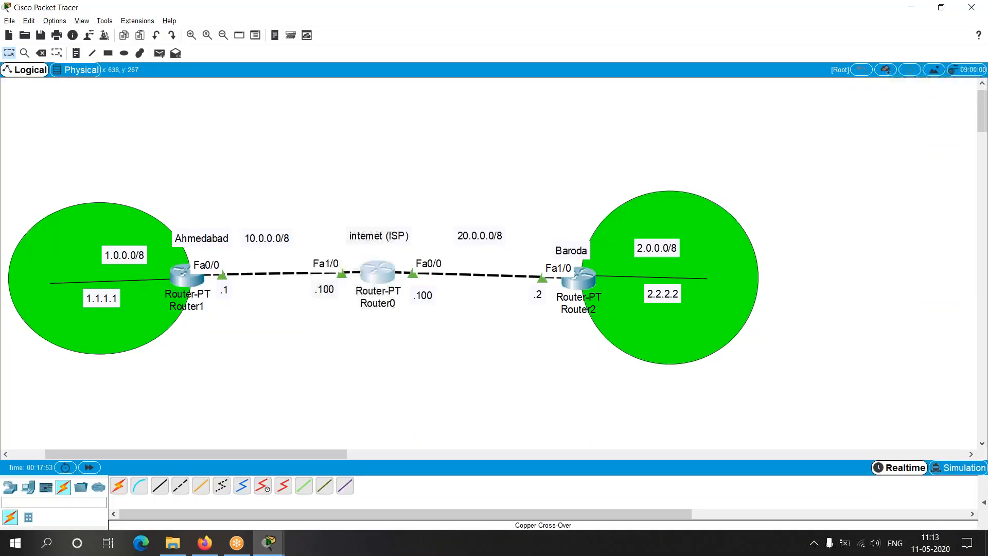
pyautogui.moveTo(279, 237); pyautogui.dragTo(286, 239)
pyautogui.moveTo(478, 236); pyautogui.dragTo(472, 244)
pyautogui.hotkey('alt', 'Tab')
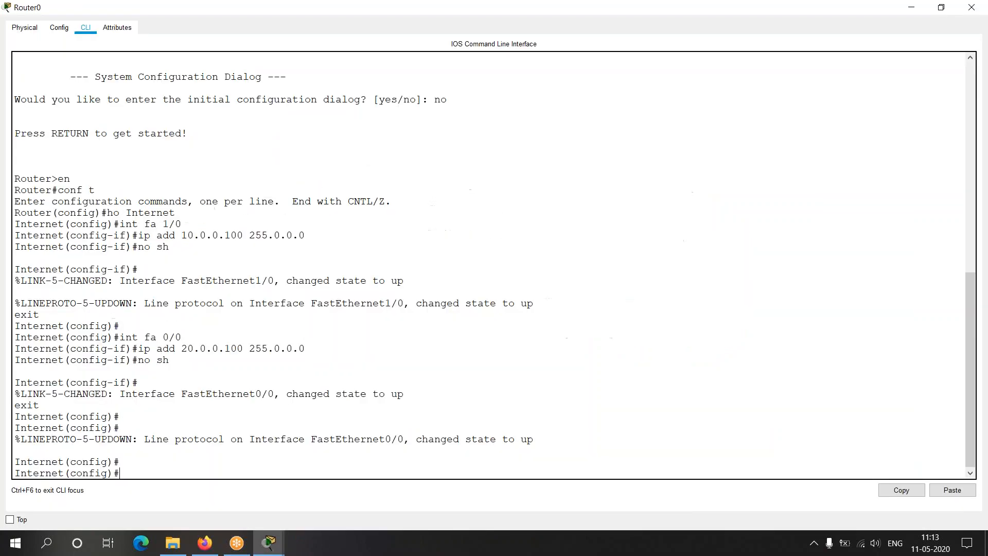
# Exit configuration mode on the Internet router and display its routing table with sh ip route
pyautogui.write('exit')
pyautogui.press('Return')
pyautogui.press('Return')
pyautogui.write('sh ip route')
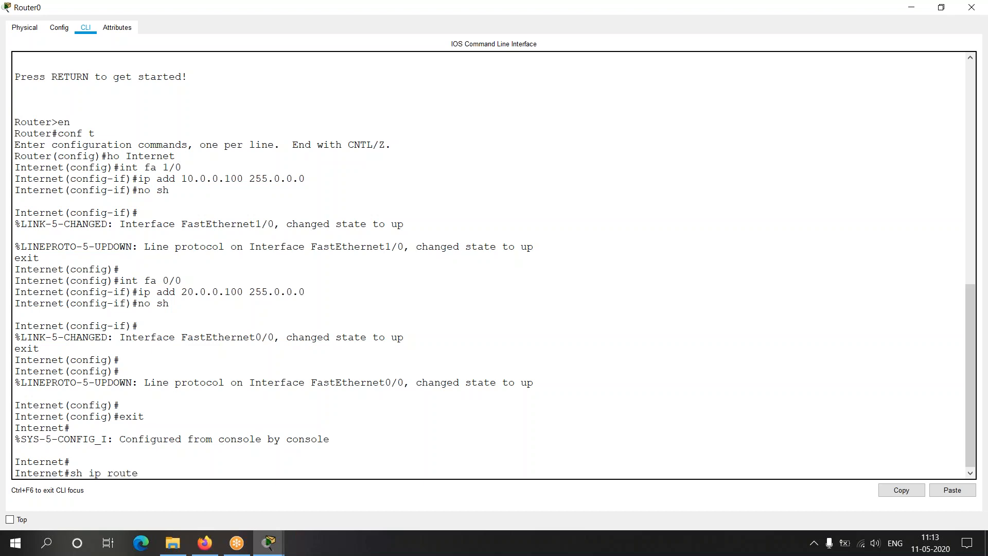
pyautogui.press('Return')
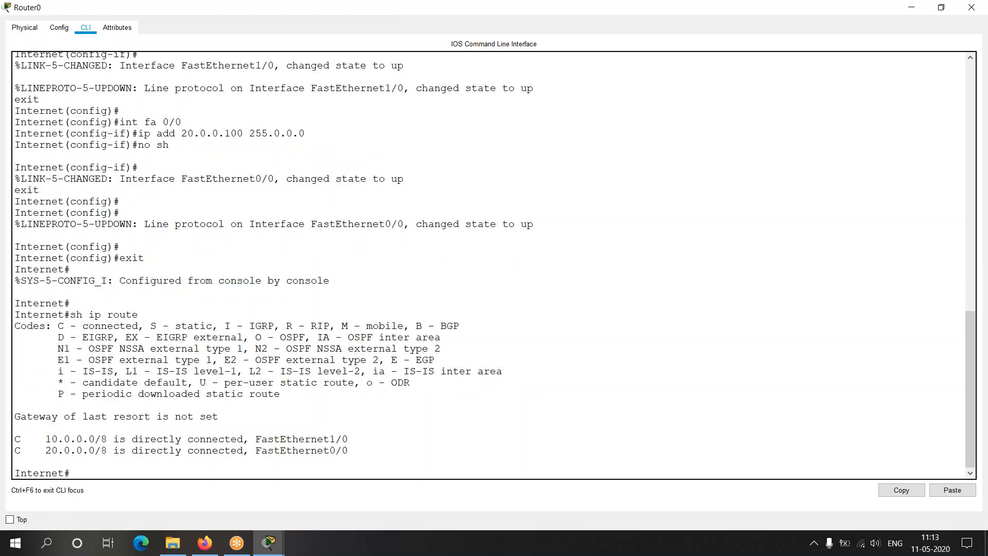
# Re-enter global configuration mode on the Internet router with conf t
pyautogui.write('conf t')
pyautogui.press('Return')
pyautogui.press('Return')
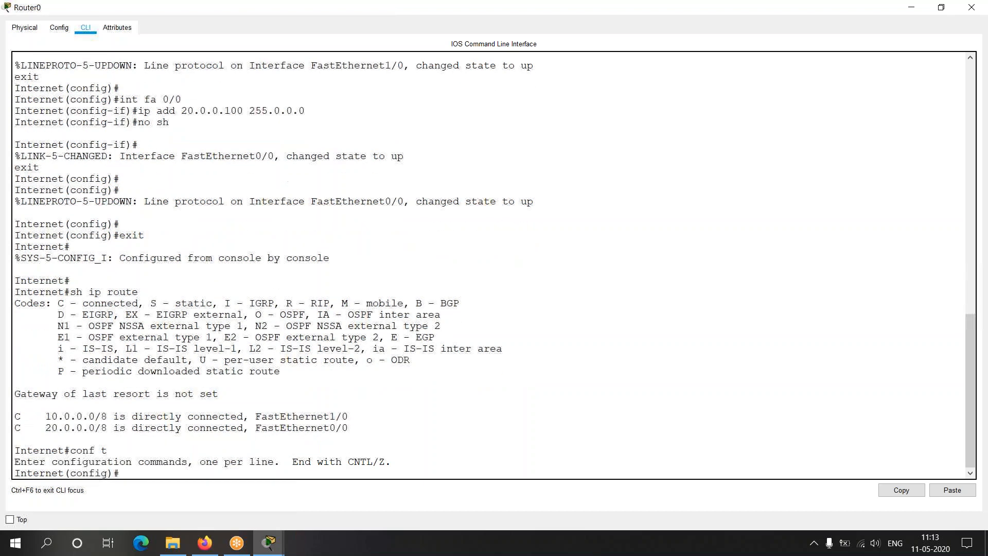
# Bring up the topology and nudge the 1.0.0.0/8 and 2.0.0.0/8 LAN notes and Router0 slightly
pyautogui.hotkey('alt', 'Tab')
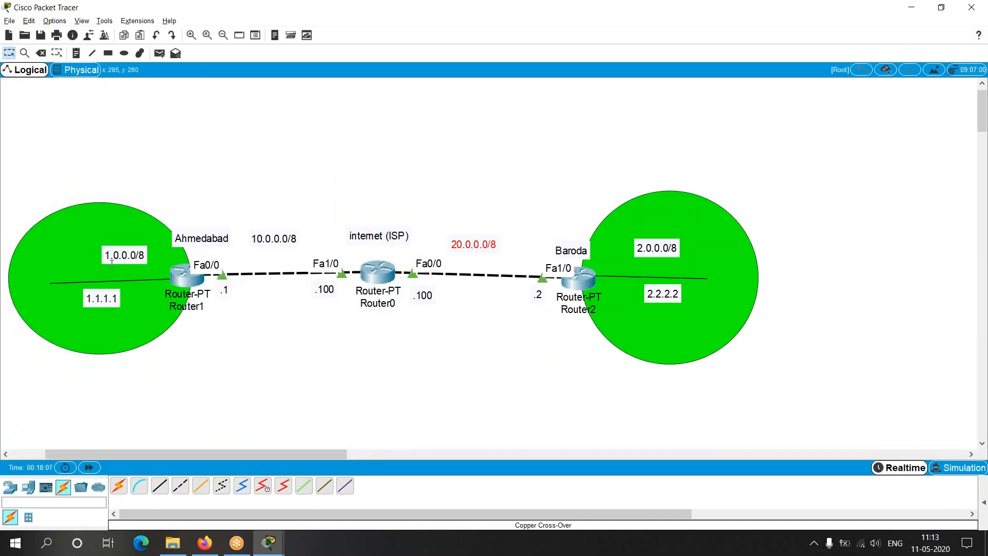
pyautogui.click(101, 256)
pyautogui.moveTo(377, 274); pyautogui.dragTo(378, 273)
pyautogui.click(663, 250)
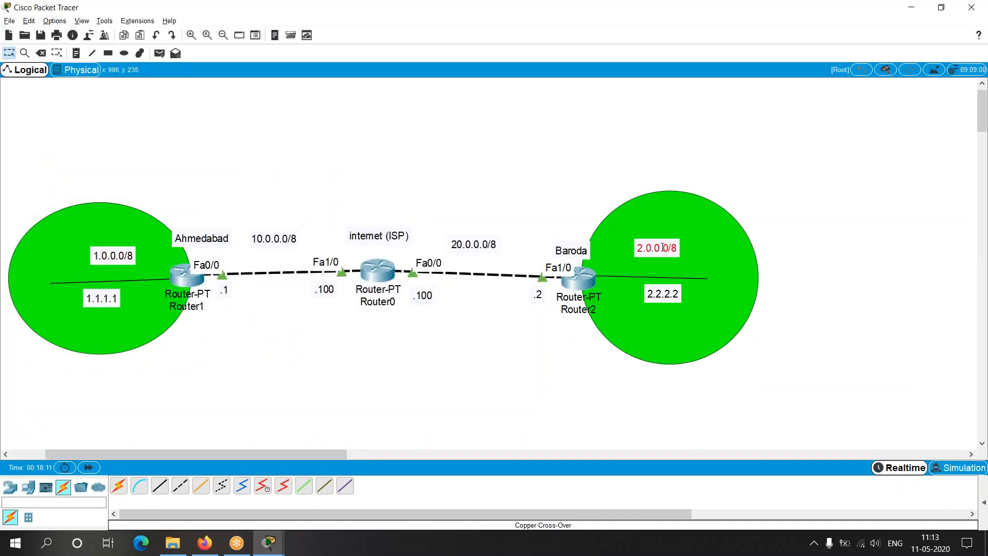
pyautogui.moveTo(378, 273); pyautogui.dragTo(378, 274)
pyautogui.click(379, 342)
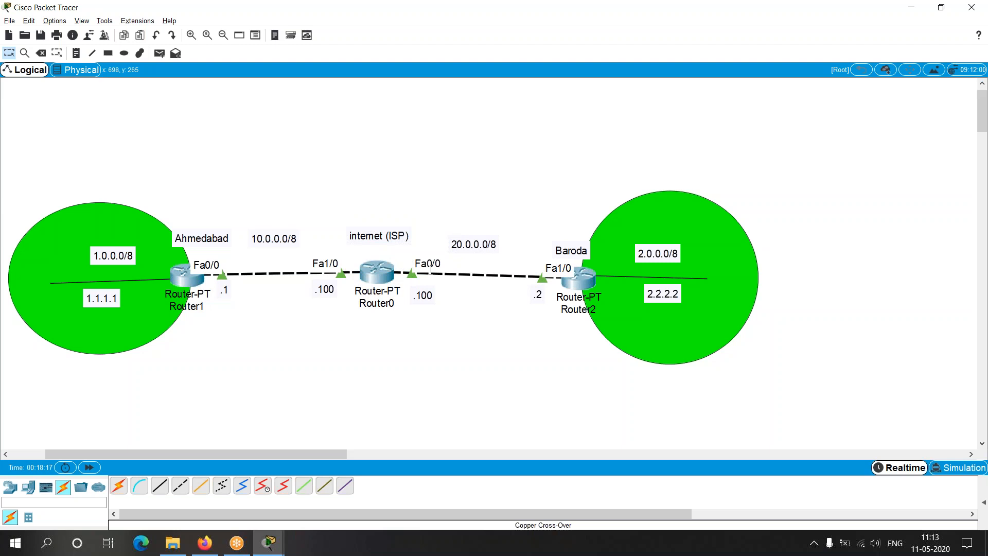
# Nudge Router0, both LAN network notes and the .1 and .2 next-hop notes, and return to Router0's command line
pyautogui.moveTo(376, 276); pyautogui.dragTo(377, 276)
pyautogui.moveTo(97, 254); pyautogui.dragTo(98, 252)
pyautogui.click(224, 290)
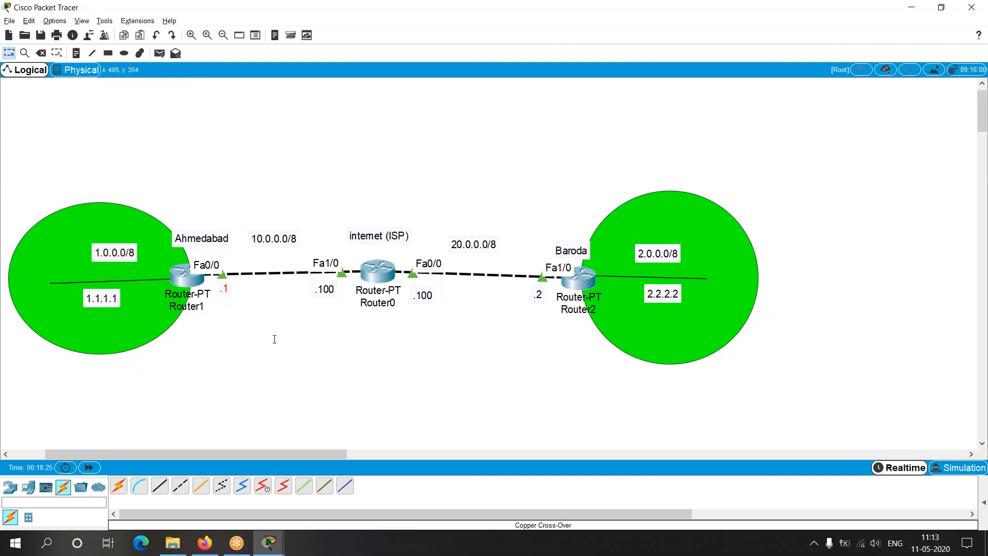
pyautogui.moveTo(400, 281); pyautogui.dragTo(399, 283)
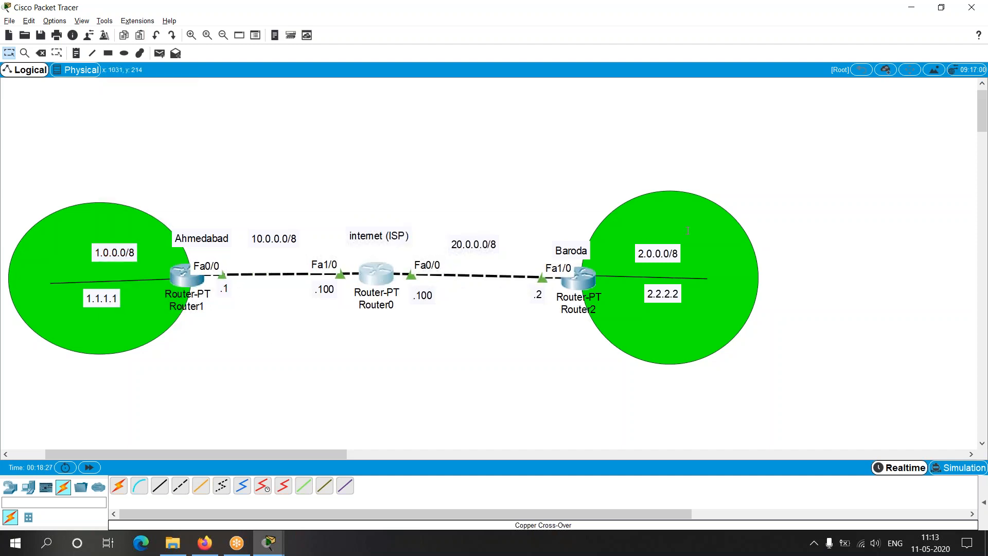
pyautogui.moveTo(679, 242); pyautogui.dragTo(686, 239)
pyautogui.click(540, 296)
pyautogui.moveTo(541, 297); pyautogui.dragTo(540, 299)
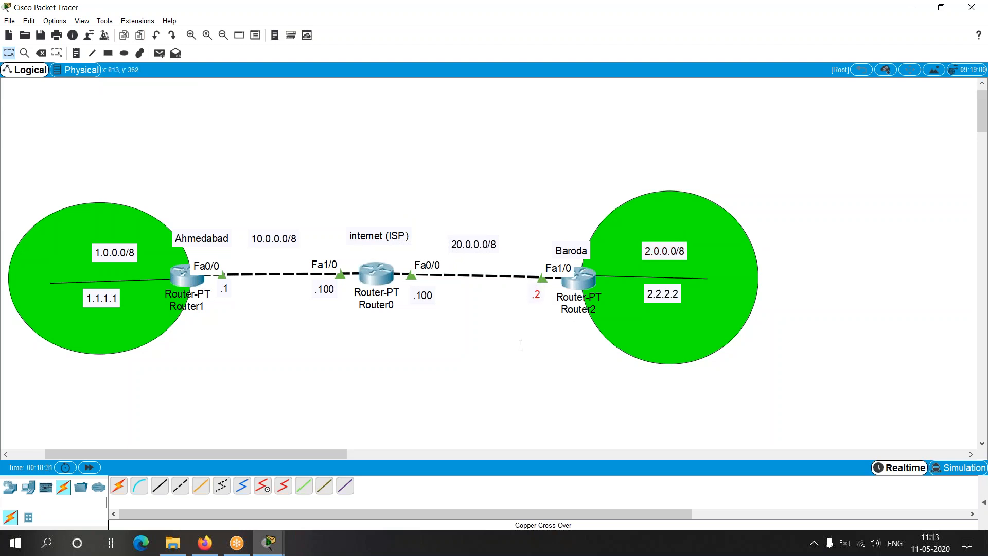
pyautogui.hotkey('alt', 'Tab')
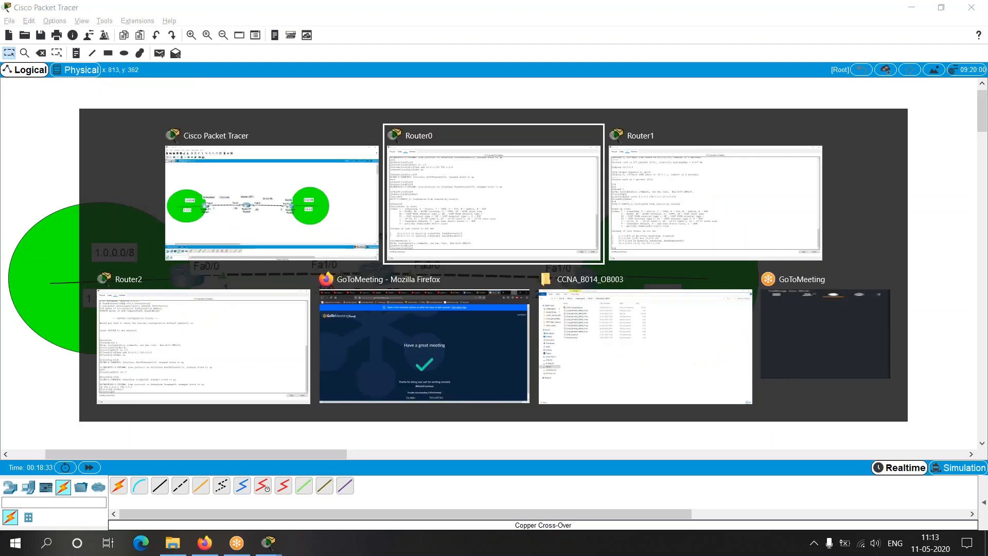
# Add the Internet router's static route to 1.0.0.0 with mask 255.0.0.0 and next hop 10.0.0.1, checking the topology for the next hop
pyautogui.write('route ')
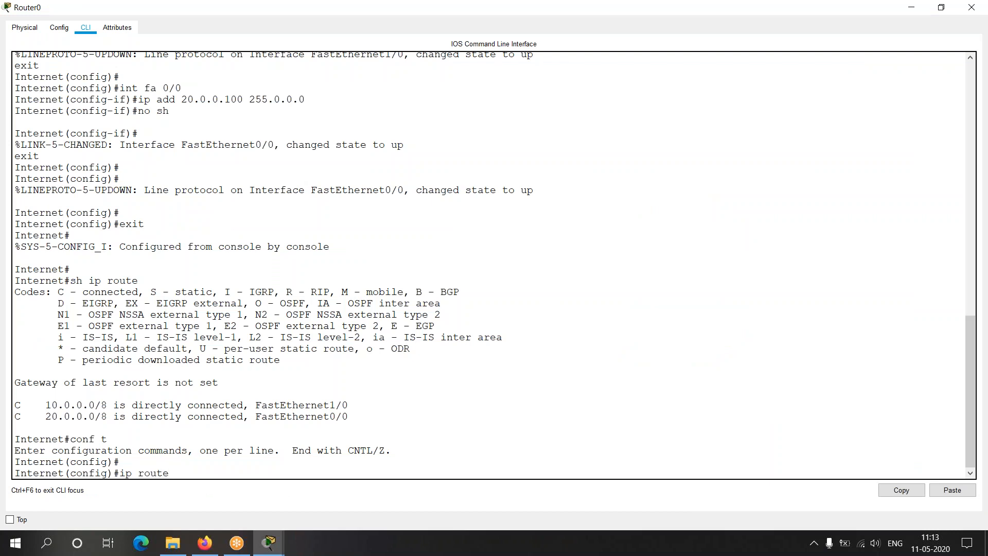
pyautogui.write('1.0.0.0 255.0.0.0')
pyautogui.hotkey('alt', 'Tab')
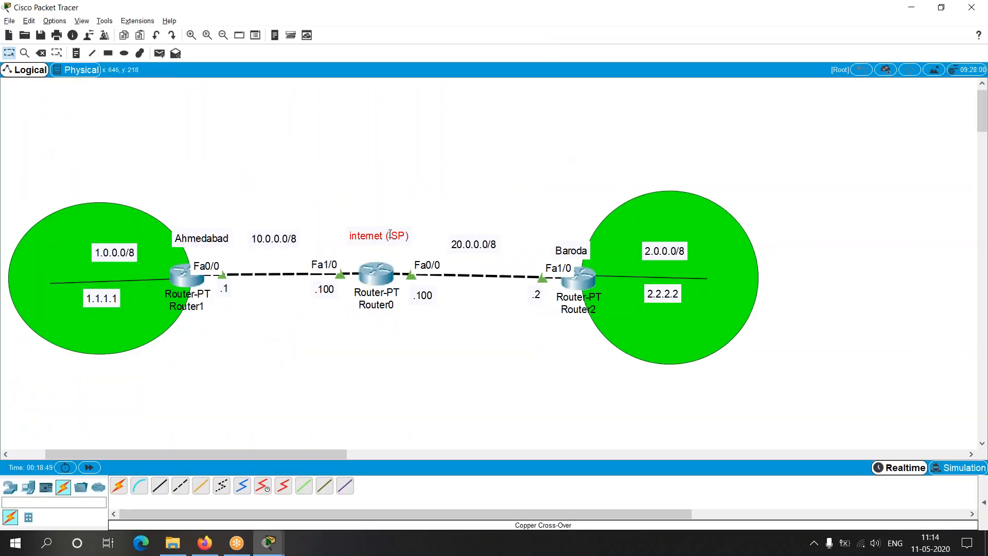
pyautogui.moveTo(95, 256); pyautogui.dragTo(96, 255)
pyautogui.moveTo(225, 290); pyautogui.dragTo(226, 292)
pyautogui.hotkey('alt', 'Tab')
pyautogui.write('10.0.0.1')
pyautogui.press('Return')
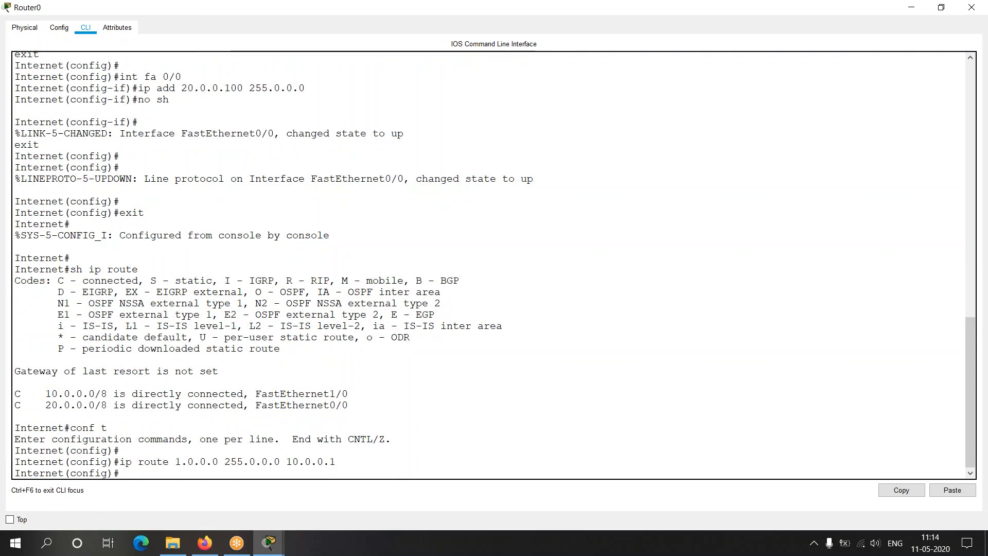
# Add the Internet router's static route to 2.0.0.0 with mask 255.0.0.0 and next hop 20.0.0.2, checking the topology and highlighting the entered routes
pyautogui.write('ip route 2.0.0.0 255.0.0.0')
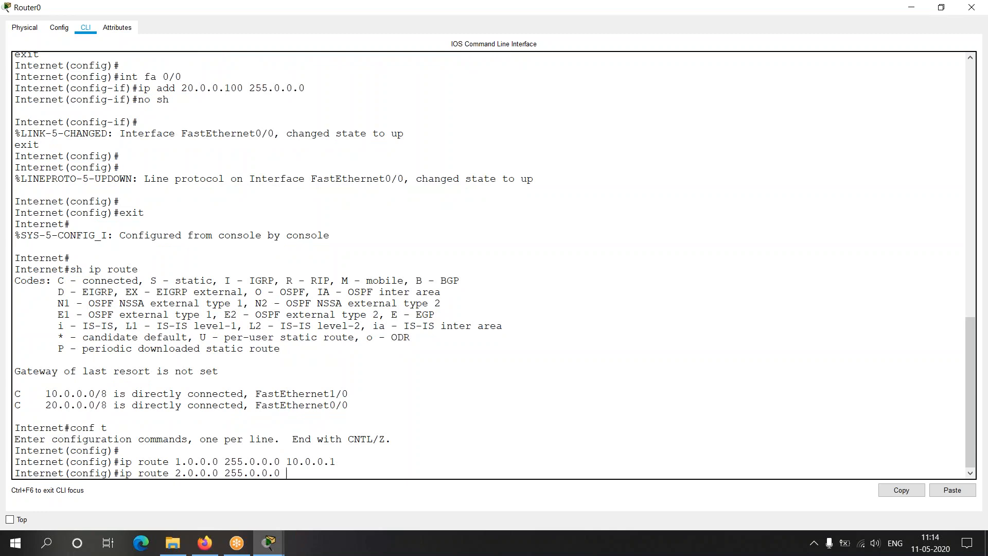
pyautogui.hotkey('alt', 'Tab')
pyautogui.click(352, 216)
pyautogui.click(375, 228)
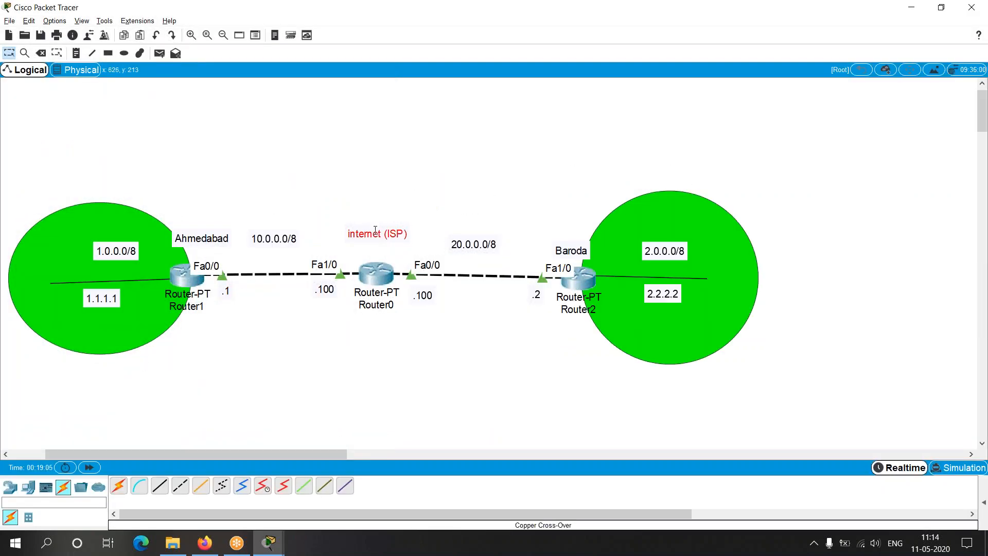
pyautogui.moveTo(440, 233)
pyautogui.mouseDown()
pyautogui.moveTo(641, 264)
pyautogui.moveTo(571, 260)
pyautogui.moveTo(427, 216)
pyautogui.moveTo(438, 231)
pyautogui.mouseUp()
pyautogui.click(536, 293)
pyautogui.click(425, 359)
pyautogui.hotkey('alt', 'Tab')
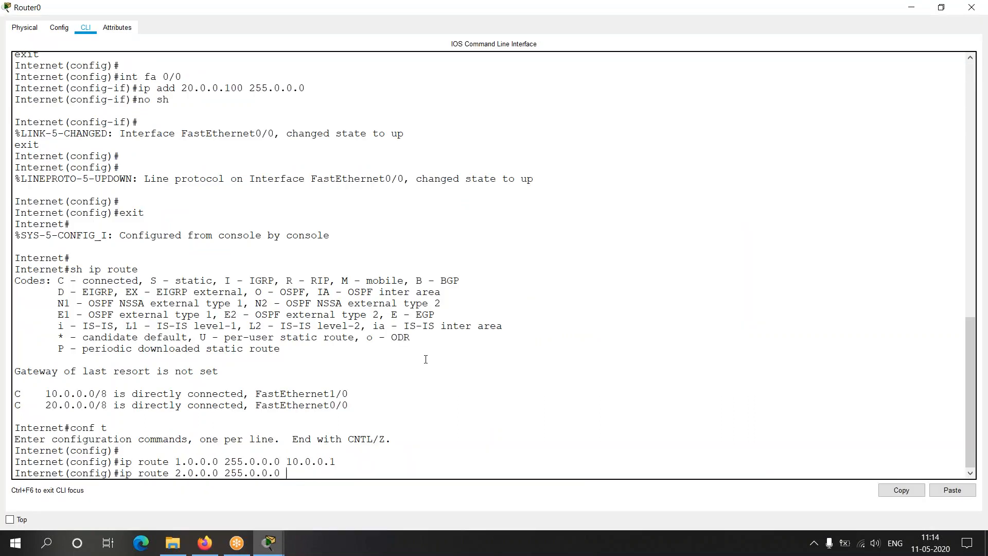
pyautogui.write('20.0.0.2')
pyautogui.press('Return')
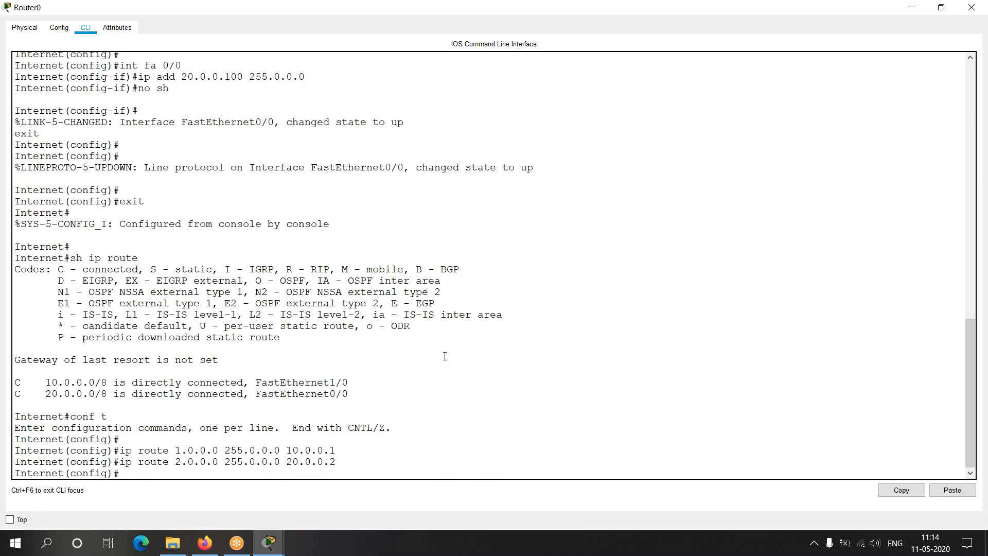
pyautogui.moveTo(276, 444); pyautogui.dragTo(345, 460)
pyautogui.click(344, 461)
# Exit configuration mode on the Internet router, display the routing table with sh ip route, and highlight its static and connected entries
pyautogui.press('Return')
pyautogui.write('exit')
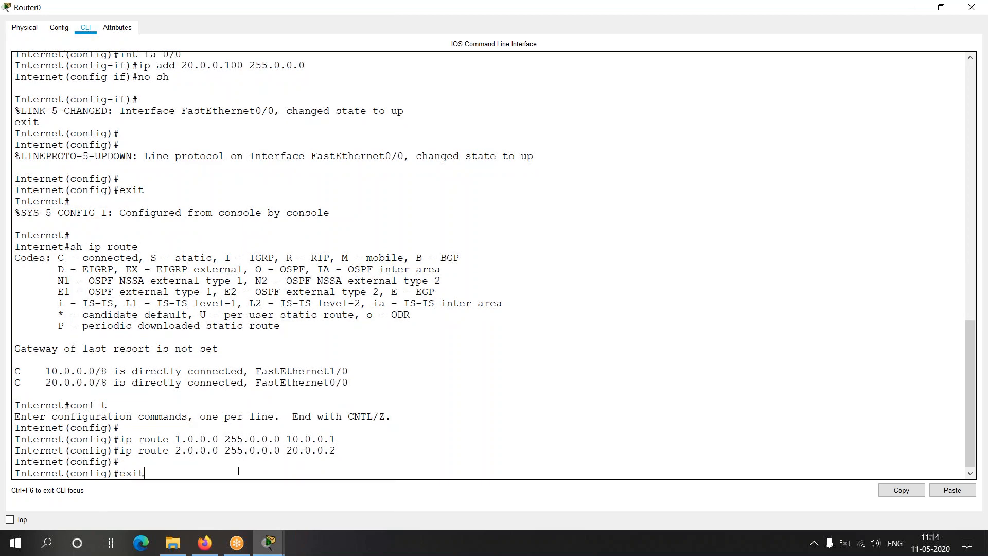
pyautogui.press('Return')
pyautogui.write('sh ip route')
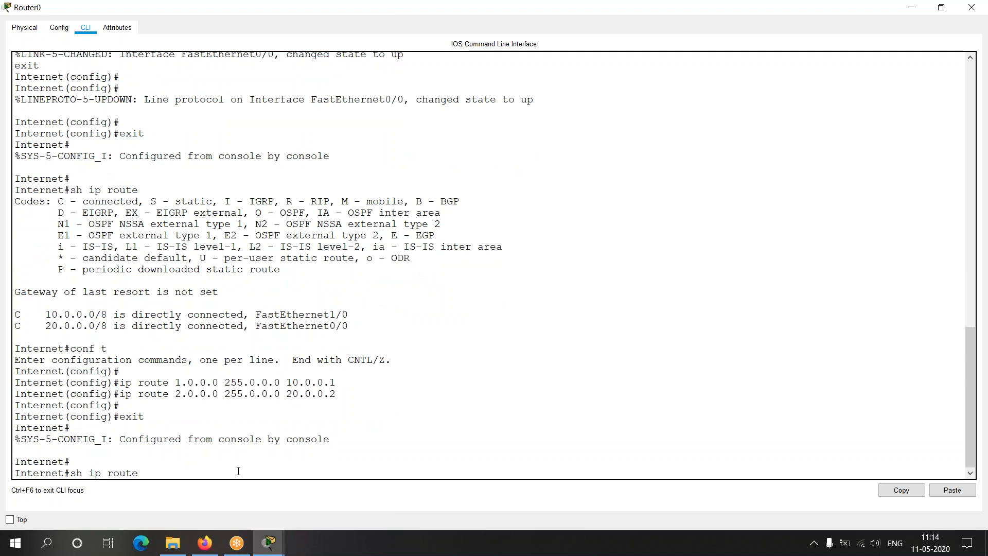
pyautogui.press('Return')
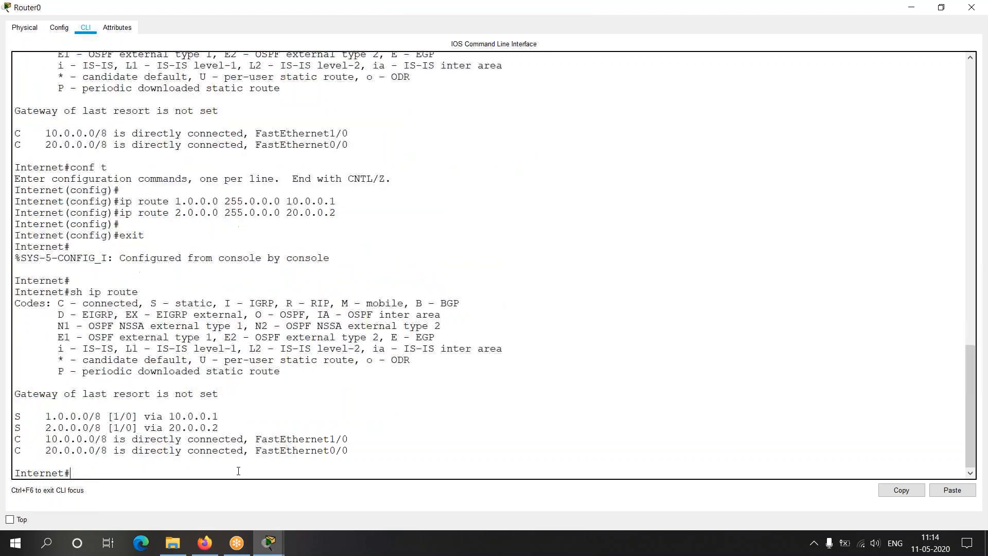
pyautogui.moveTo(15, 416); pyautogui.dragTo(206, 432)
pyautogui.moveTo(15, 440); pyautogui.dragTo(109, 462)
pyautogui.click(112, 474)
# Open Router2's command line from the topology and maximize its window
pyautogui.hotkey('alt', 'Tab')
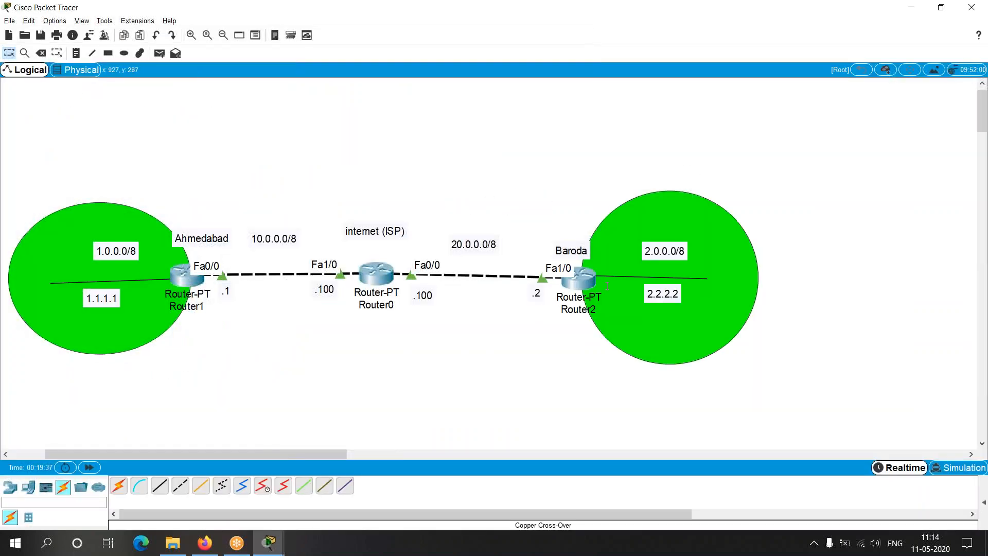
pyautogui.click(589, 279)
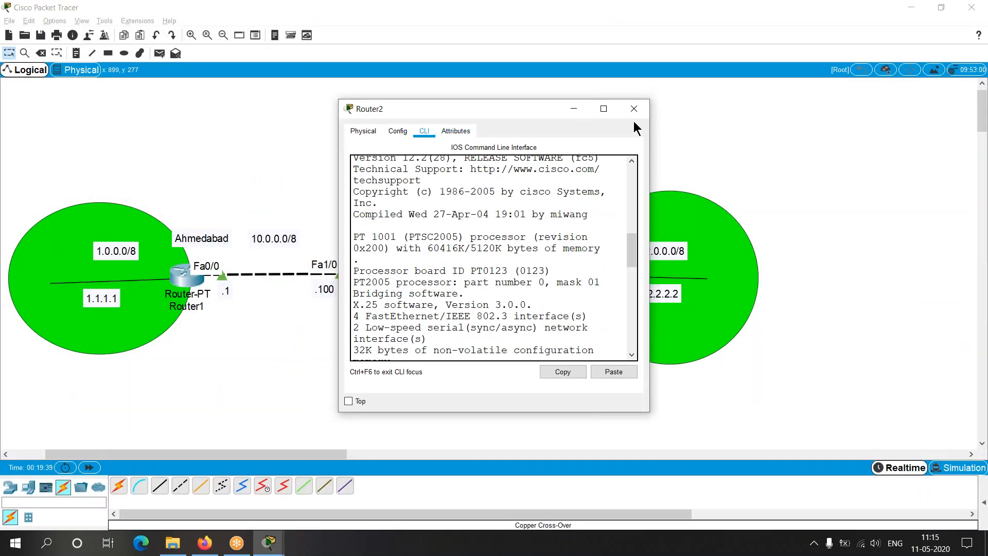
pyautogui.click(604, 109)
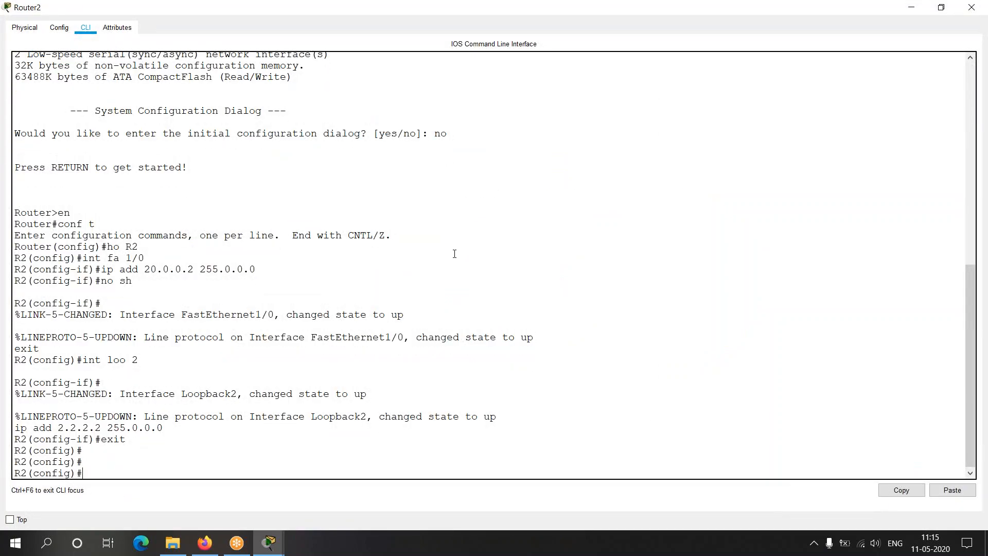
# Exit configuration mode on R2, display the routing table with sh ip route, and highlight both connected networks
pyautogui.write('exit')
pyautogui.press('Return')
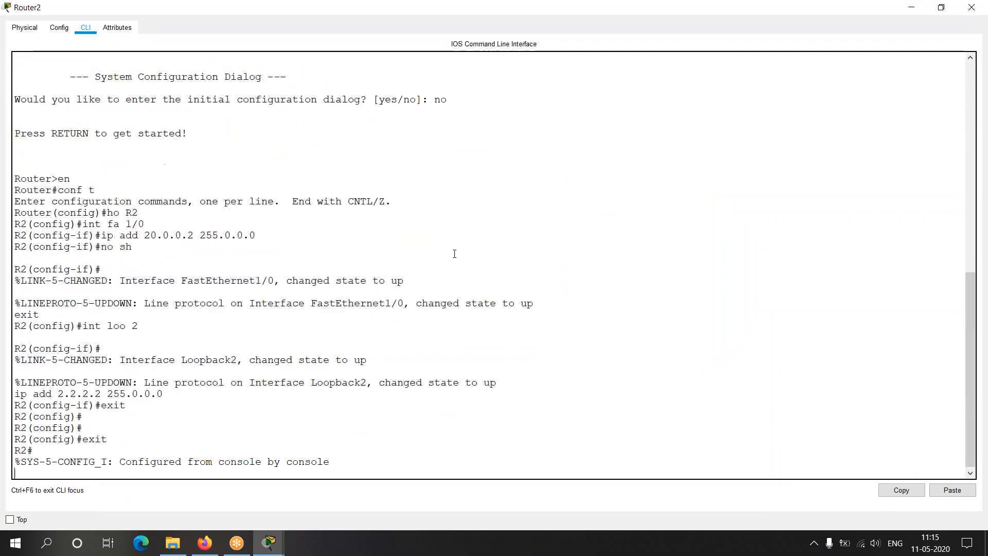
pyautogui.press('Return')
pyautogui.write('sh ip route')
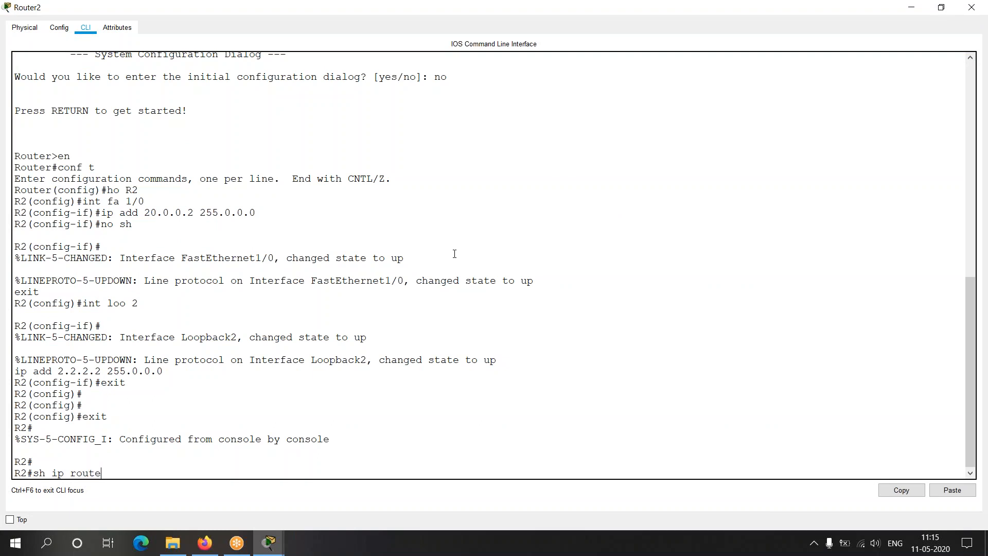
pyautogui.press('Return')
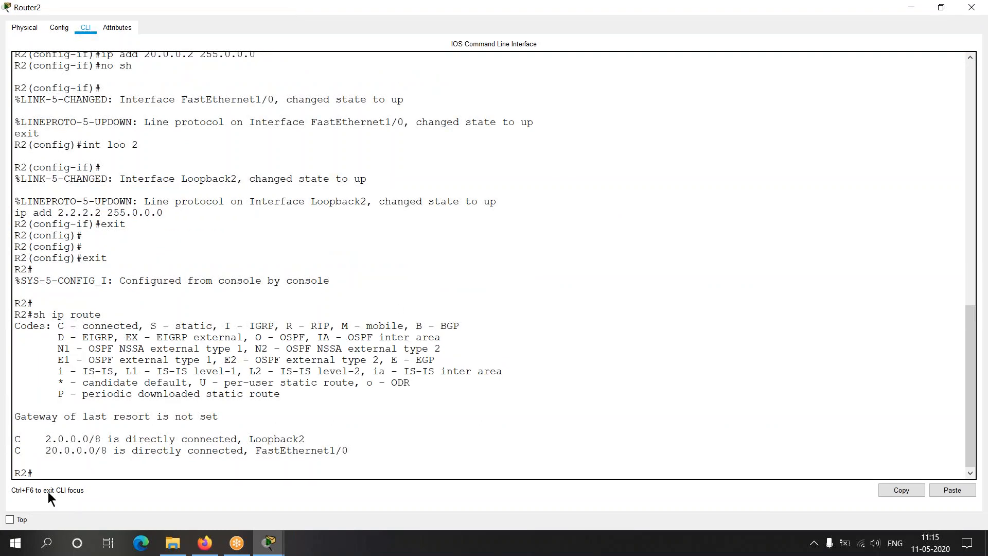
pyautogui.moveTo(16, 435); pyautogui.dragTo(144, 457)
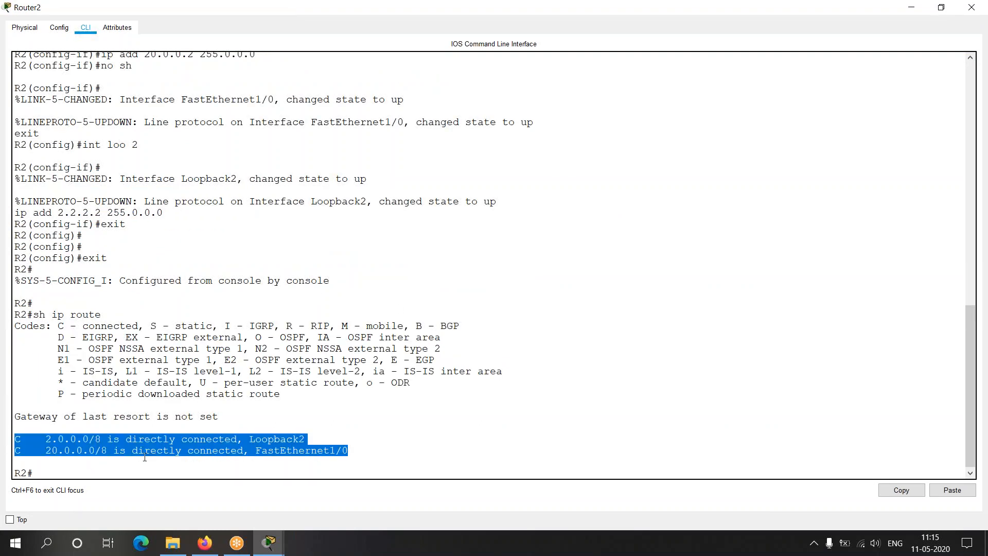
# Nudge the four network notes, Router2 and the .100 note beside the ISP router's Fa0/0 link in the topology
pyautogui.hotkey('alt', 'Tab')
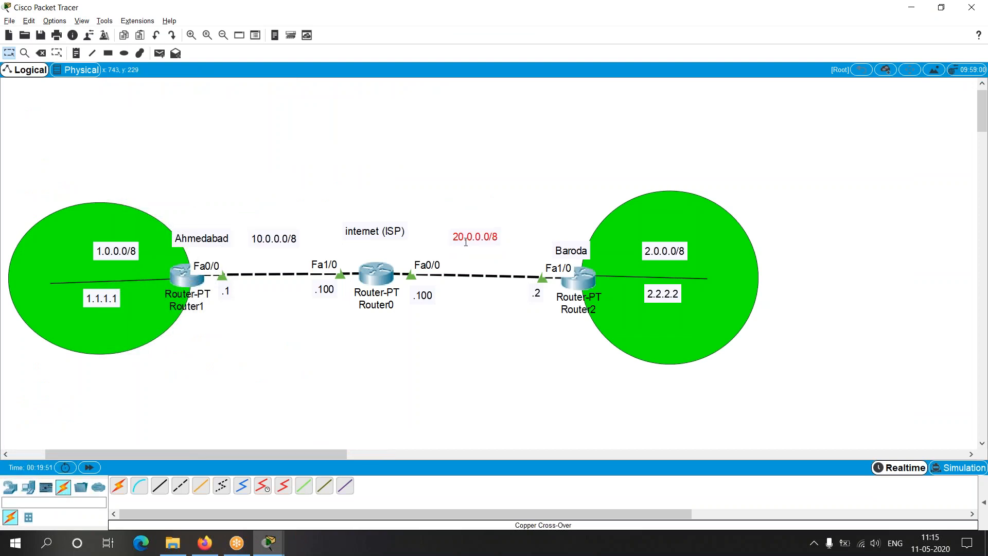
pyautogui.moveTo(675, 251); pyautogui.dragTo(670, 254)
pyautogui.moveTo(571, 281); pyautogui.dragTo(573, 280)
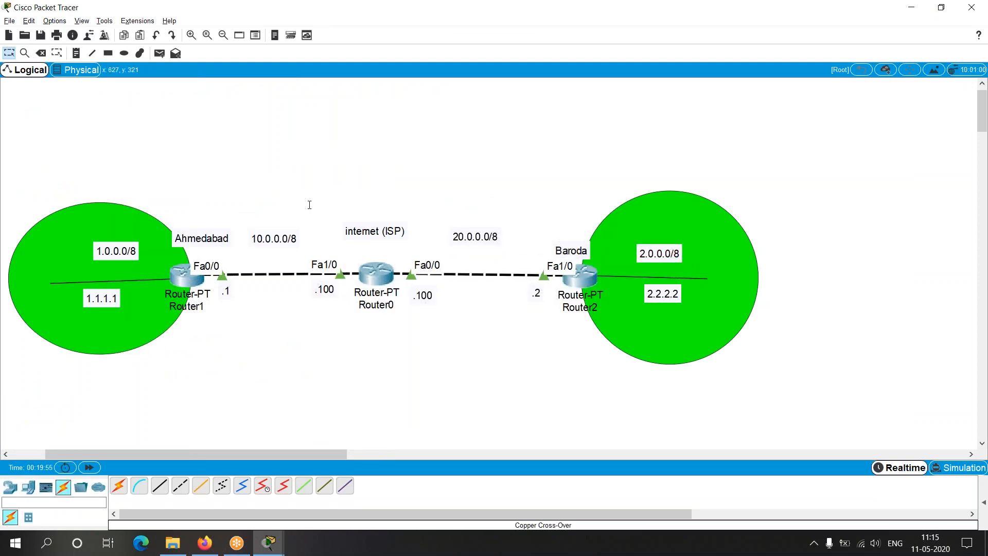
pyautogui.moveTo(276, 239); pyautogui.dragTo(276, 232)
pyautogui.moveTo(131, 249); pyautogui.dragTo(128, 249)
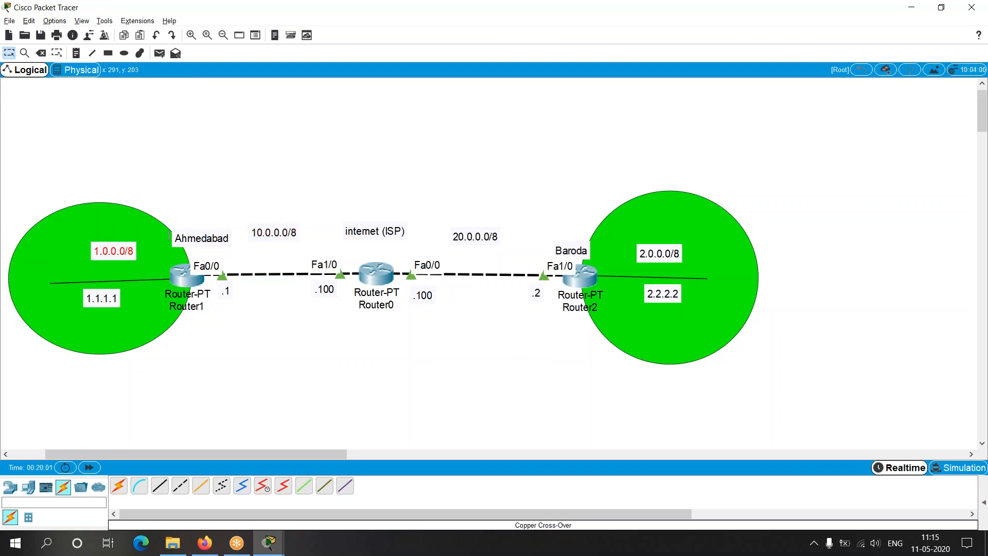
pyautogui.moveTo(423, 297); pyautogui.dragTo(426, 295)
# Enter configuration mode on R2 and add a static route to 1.0.0.0 with mask 255.0.0.0 and next hop 20.0.0.100
pyautogui.hotkey('alt', 'Tab')
pyautogui.press('Return')
pyautogui.write('conf t')
pyautogui.press('Return')
pyautogui.press('Return')
pyautogui.write('ip route ')
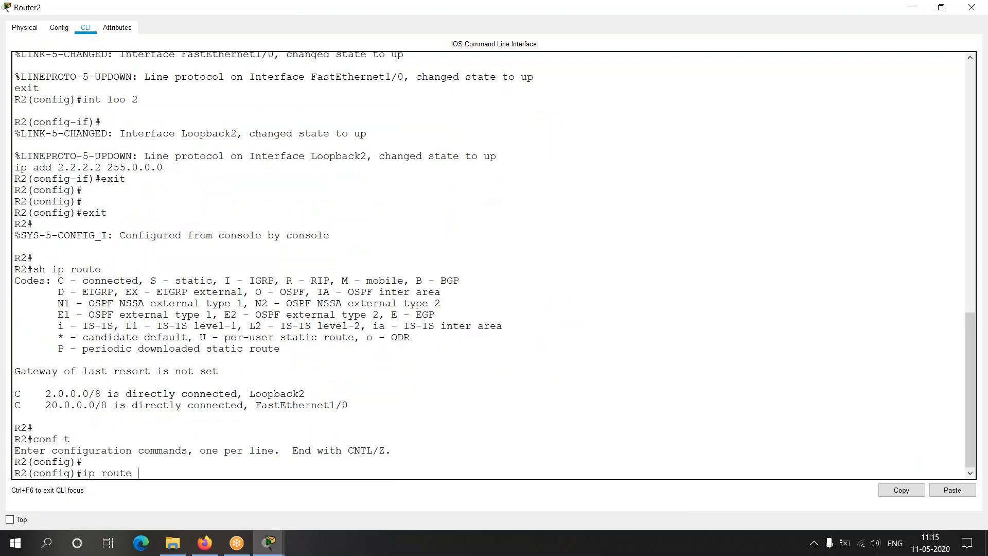
pyautogui.write('1.0.0.0 255.0.0.0 20.0.0.100')
pyautogui.press('Return')
# Add R2's static route to 10.0.0.0 with mask 255.0.0.0 and next hop 20.0.0.100, correcting the mistyped mask
pyautogui.write('ip route 100')
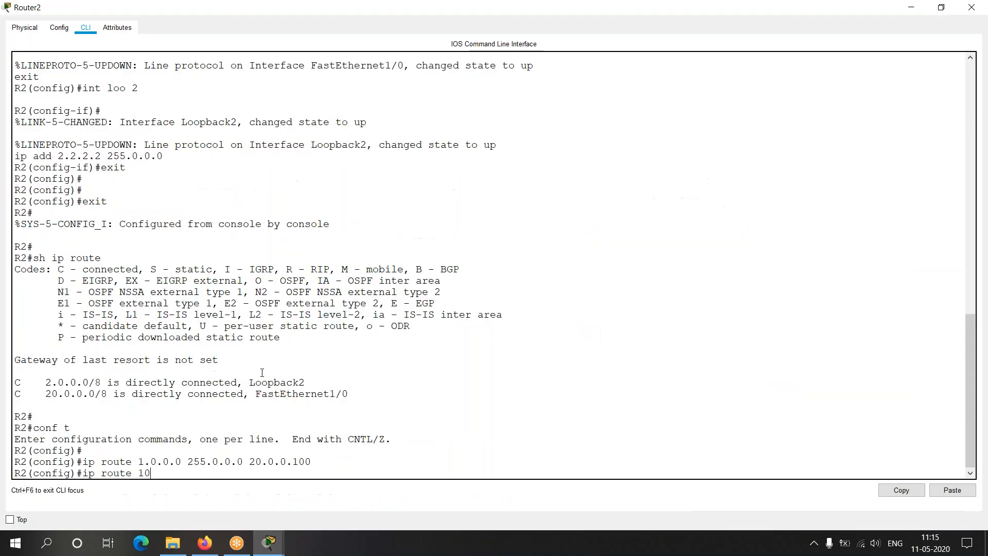
pyautogui.write('.0.0.0 255.0.0.0.0 20.0.0.100')
pyautogui.press('Return')
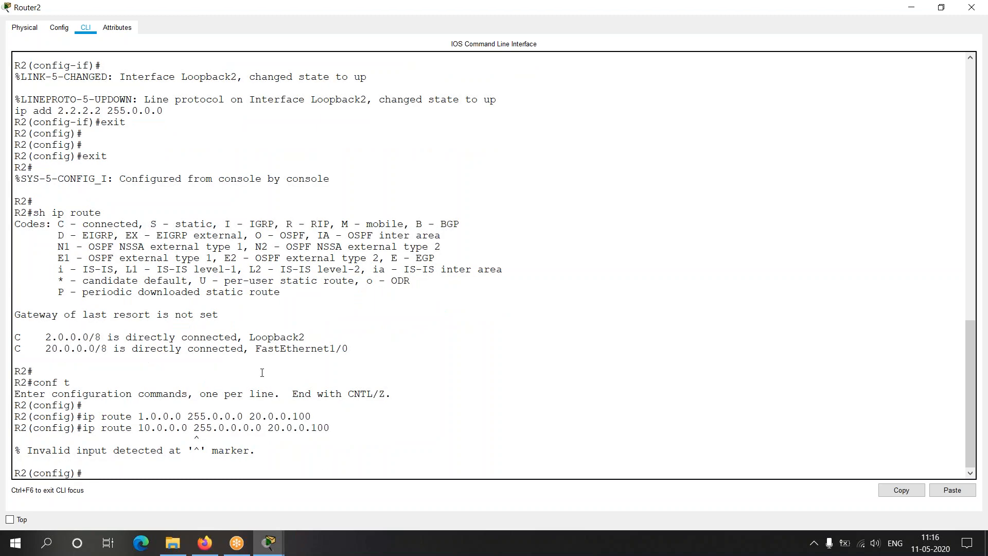
pyautogui.press('Up')
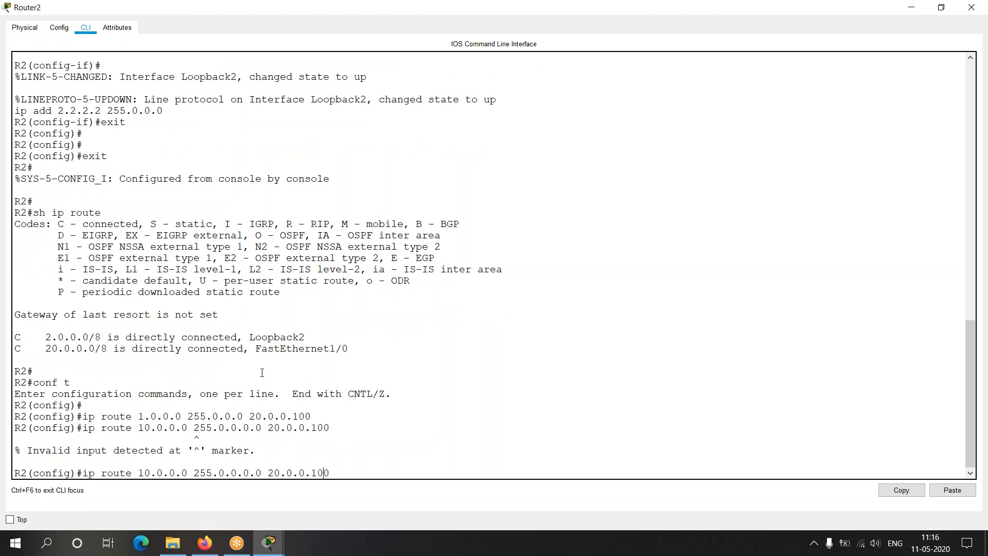
pyautogui.press('BackSpace')
pyautogui.press('BackSpace')
pyautogui.press('Return')
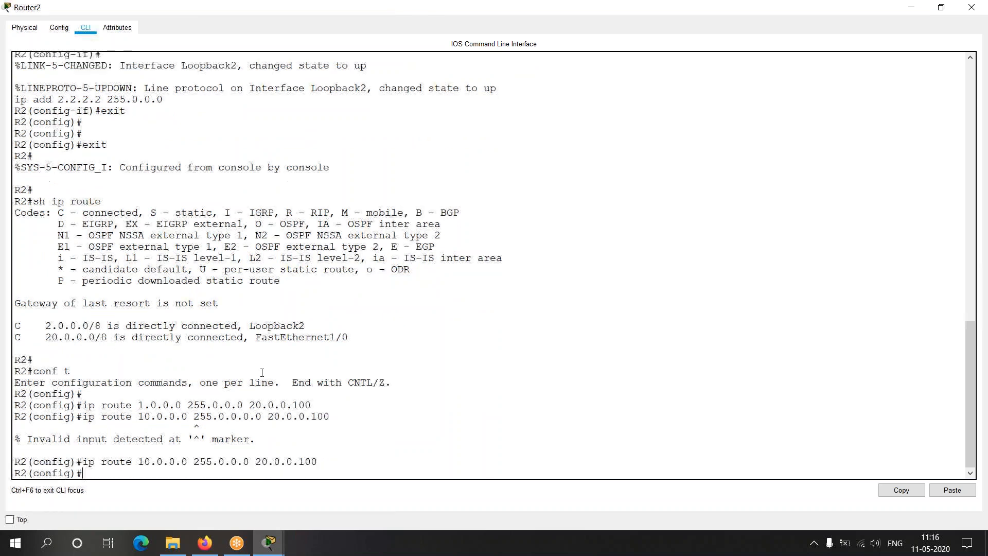
# Highlight the rejected ip route command and its error message on R2, and exit configuration mode
pyautogui.write('exit')
pyautogui.moveTo(201, 428)
pyautogui.mouseDown()
pyautogui.moveTo(89, 439)
pyautogui.moveTo(296, 440)
pyautogui.moveTo(37, 437)
pyautogui.mouseUp()
pyautogui.click(262, 447)
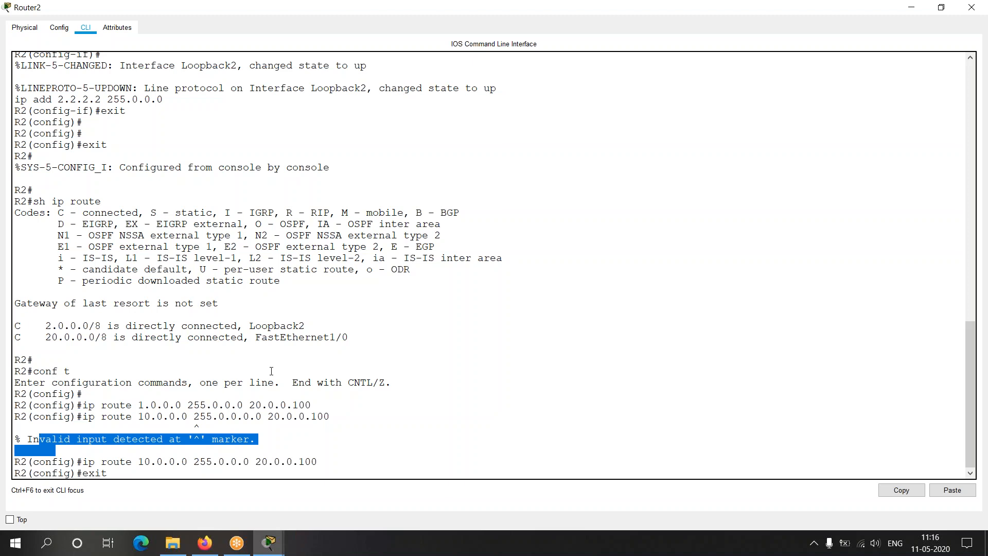
pyautogui.moveTo(200, 427)
pyautogui.mouseDown()
pyautogui.moveTo(154, 439)
pyautogui.moveTo(76, 416)
pyautogui.mouseUp()
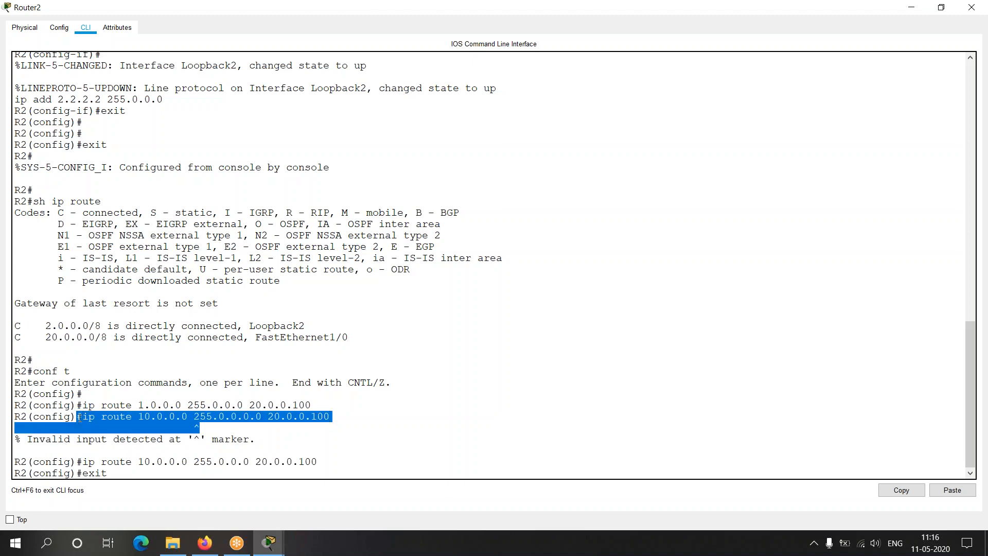
pyautogui.click(139, 477)
pyautogui.press('Return')
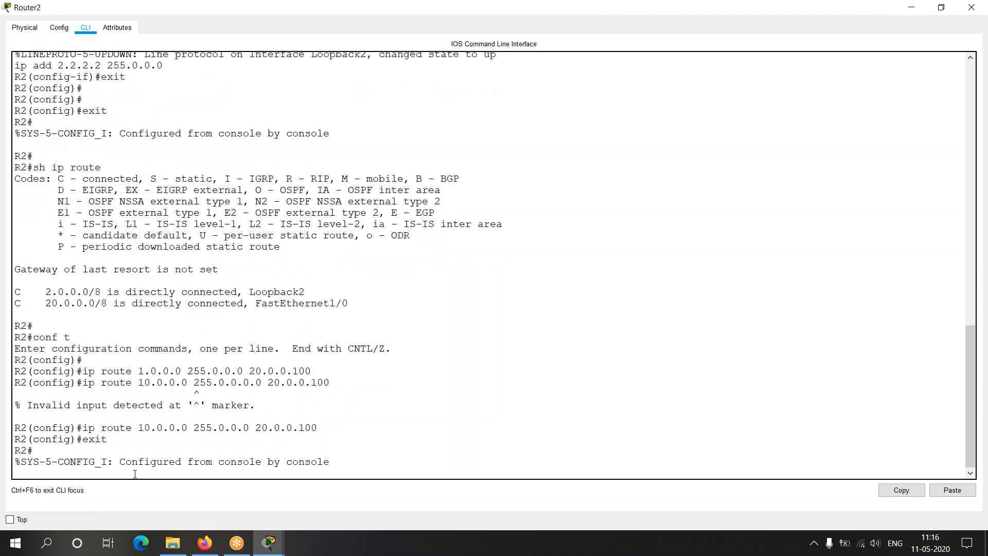
# Display R2's routing table with sh ip route and highlight its static and connected entries
pyautogui.write('sh ip ro')
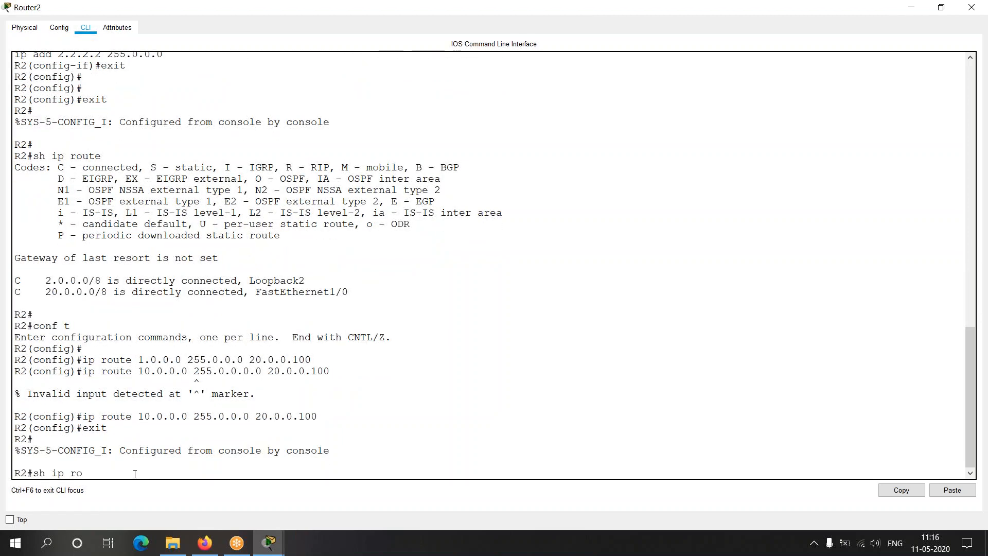
pyautogui.write('ute')
pyautogui.press('Return')
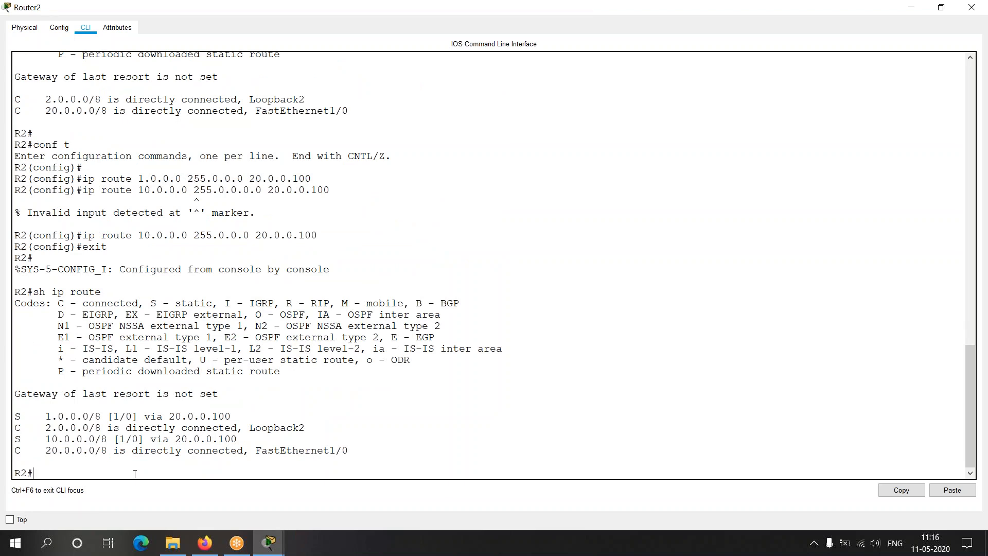
pyautogui.moveTo(15, 415); pyautogui.dragTo(338, 467)
pyautogui.click(134, 467)
pyautogui.moveTo(16, 416); pyautogui.dragTo(143, 467)
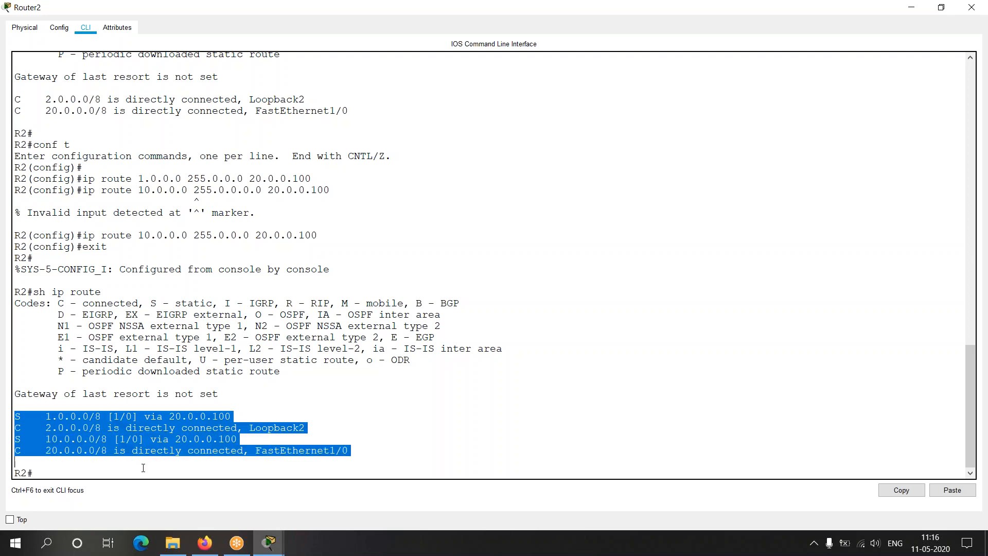
# Switch to Router1's CLI and highlight the entries of its routing table for comparison
pyautogui.hotkey('alt', 'Tab')
pyautogui.hotkey('alt', 'Tab')
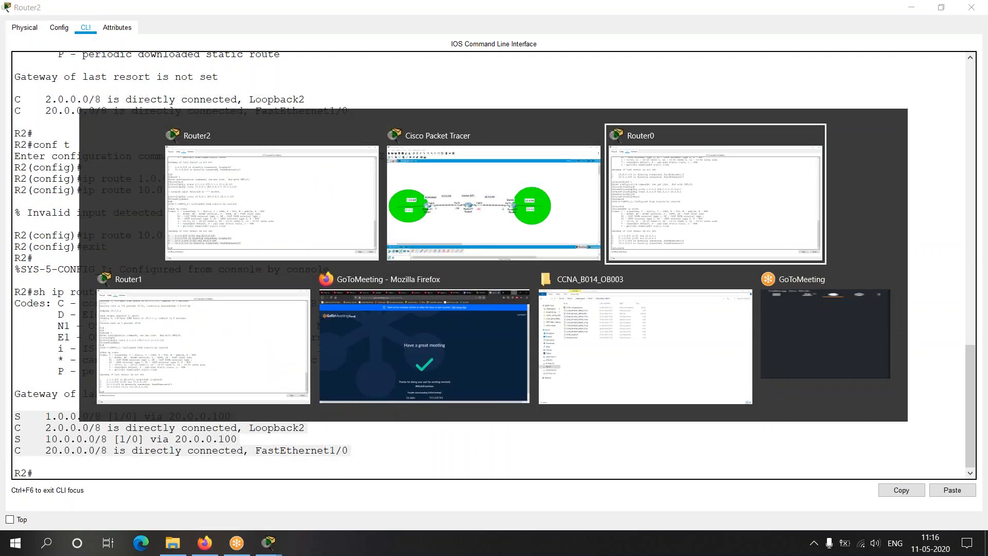
pyautogui.hotkey('alt', 'Tab')
pyautogui.moveTo(16, 415); pyautogui.dragTo(103, 468)
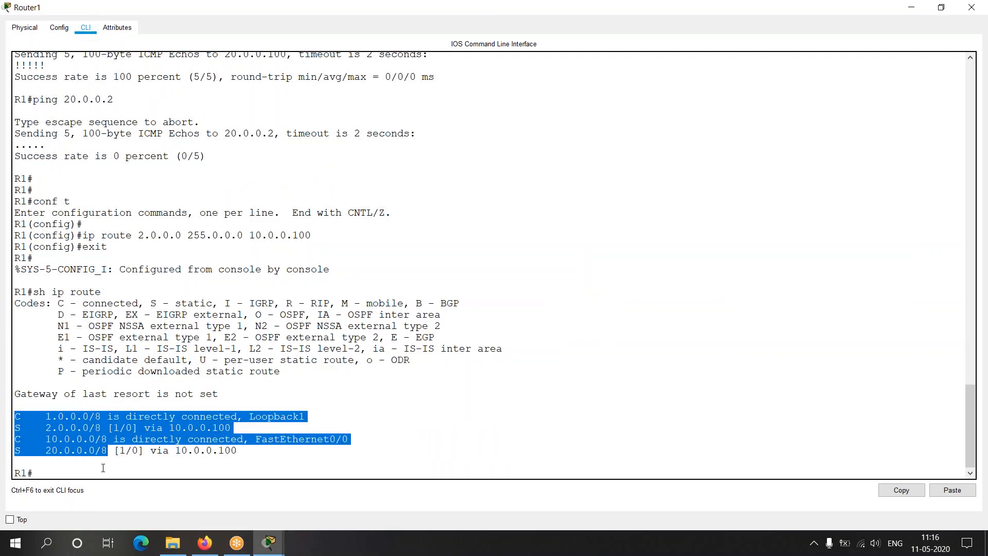
pyautogui.click(101, 470)
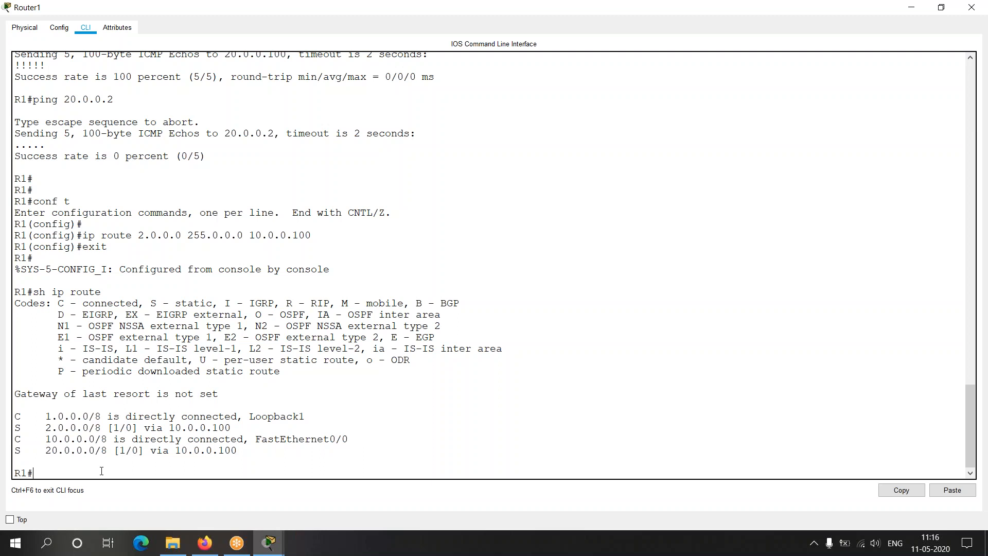
# Switch to Router0's CLI and highlight the static and connected entries of the ISP router's routing table
pyautogui.hotkey('alt', 'Tab')
pyautogui.hotkey('alt', 'Tab')
pyautogui.hotkey('alt', 'Tab')
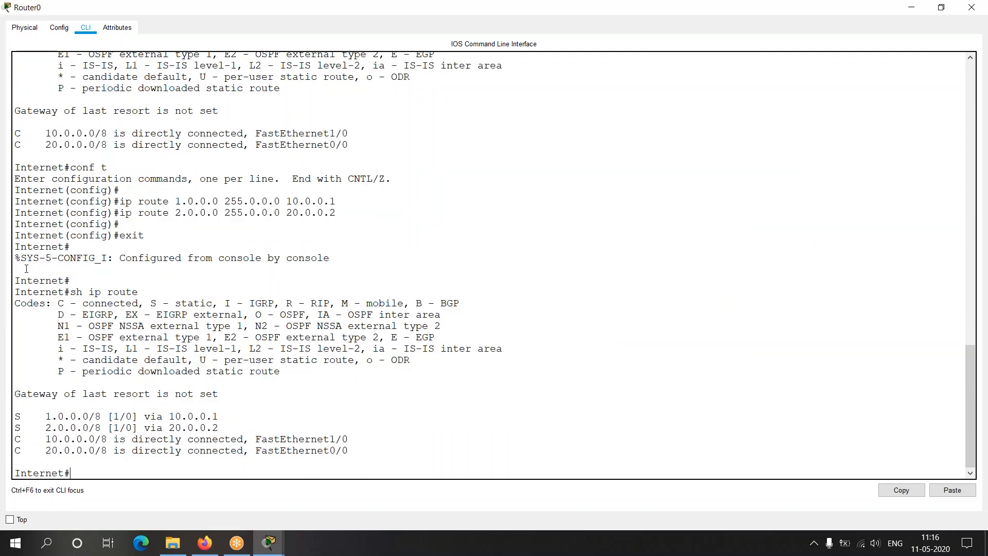
pyautogui.moveTo(71, 472); pyautogui.dragTo(26, 470)
pyautogui.moveTo(16, 416); pyautogui.dragTo(112, 472)
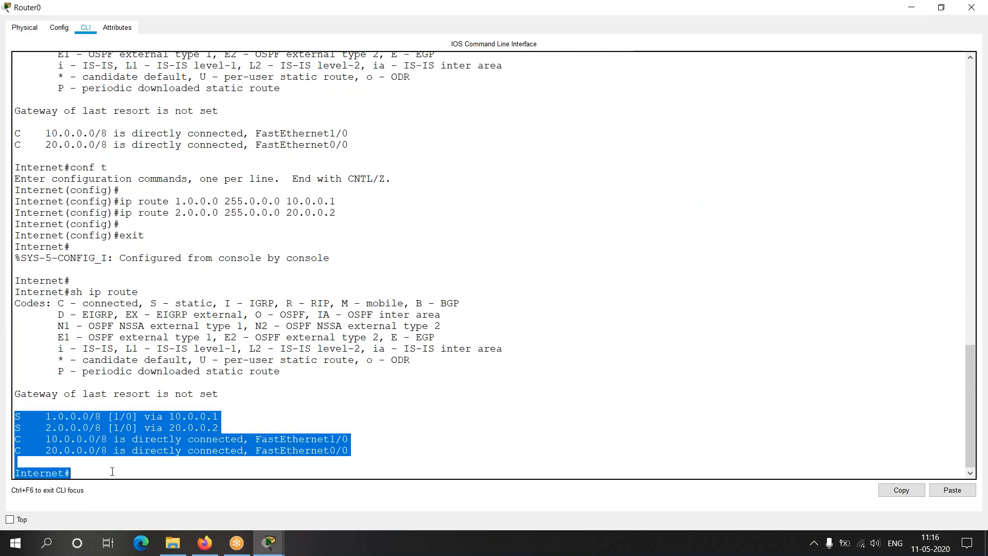
pyautogui.click(113, 471)
# Return to Router2's CLI and highlight its routing table entries again
pyautogui.hotkey('alt', 'Tab')
pyautogui.hotkey('alt', 'Tab')
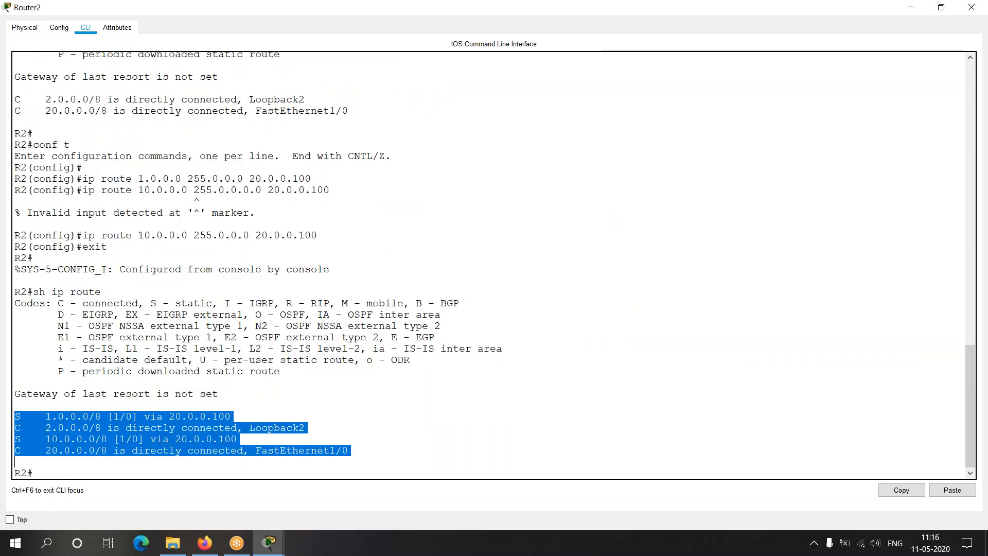
pyautogui.click(55, 471)
pyautogui.moveTo(15, 416); pyautogui.dragTo(114, 452)
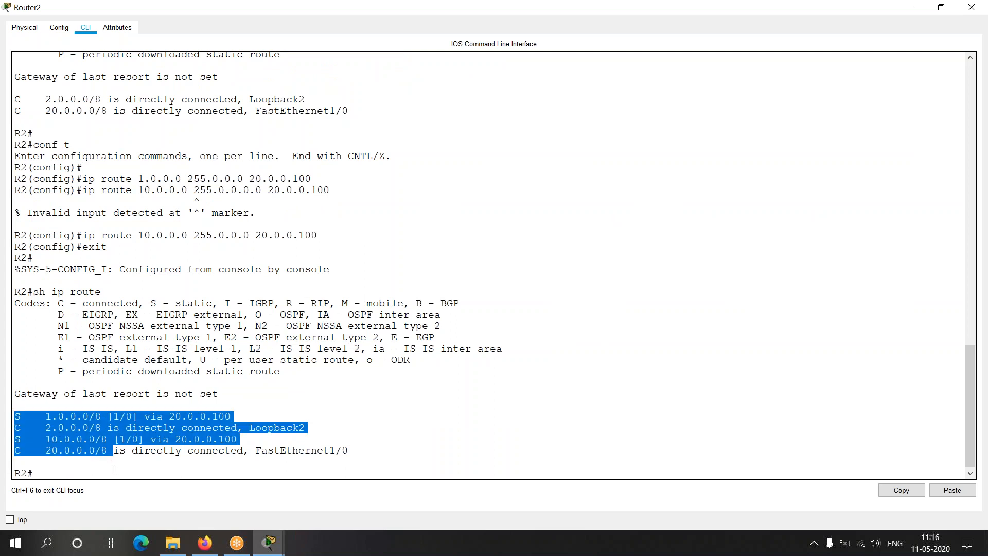
pyautogui.click(115, 470)
# Return to the topology and nudge Router1, the 2.0.0.0/8 note and Router0 slightly to the right
pyautogui.hotkey('alt', 'Tab')
pyautogui.hotkey('alt', 'Tab')
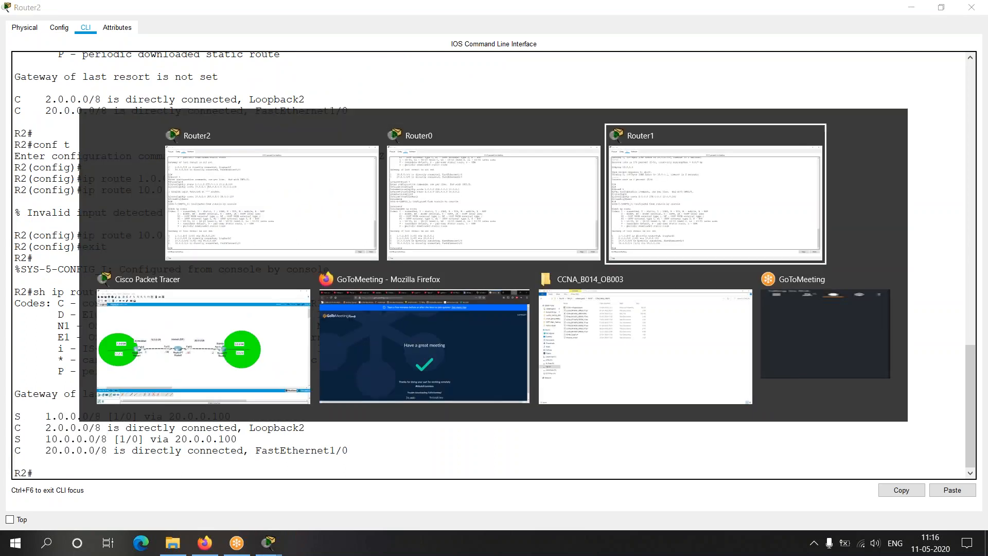
pyautogui.click(270, 300)
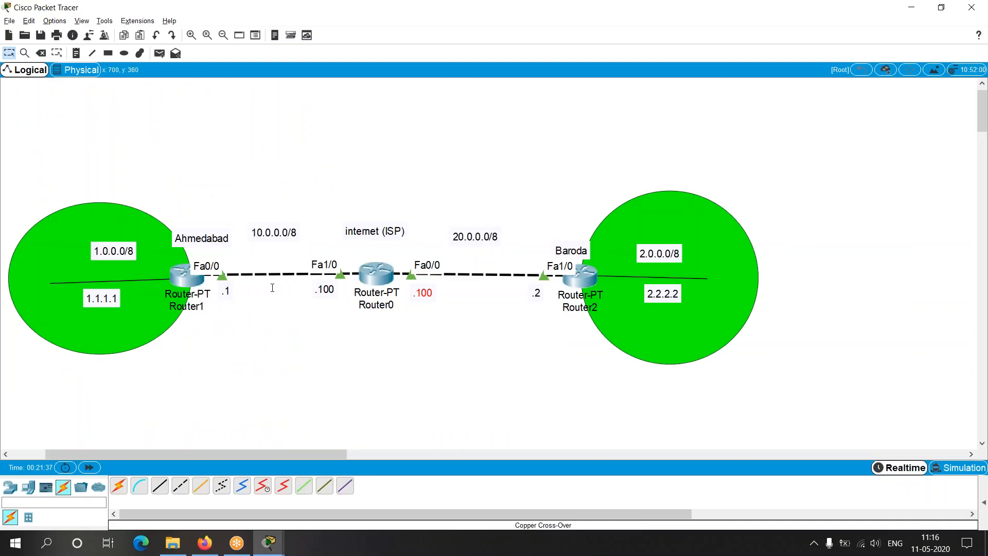
pyautogui.click(473, 339)
pyautogui.moveTo(174, 263); pyautogui.dragTo(178, 261)
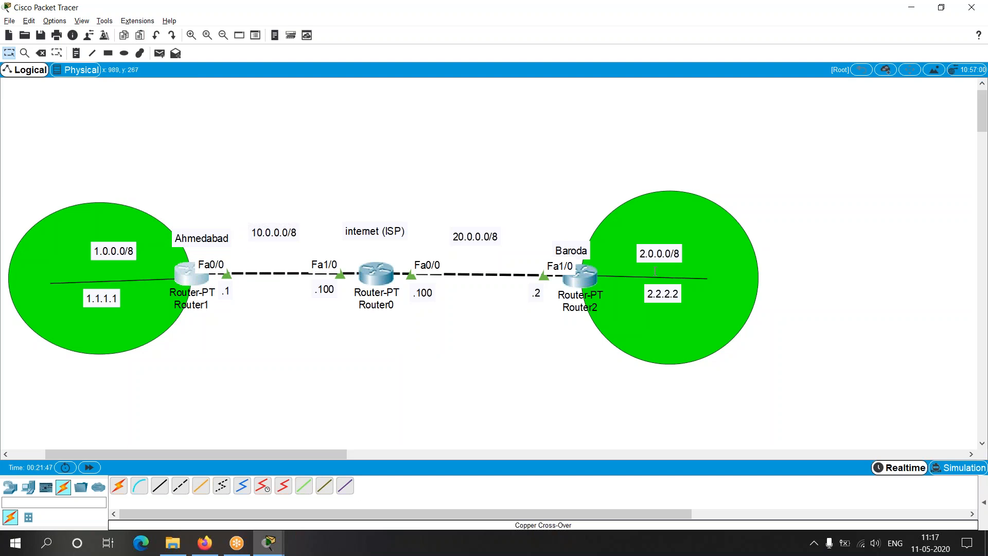
pyautogui.moveTo(656, 254); pyautogui.dragTo(666, 254)
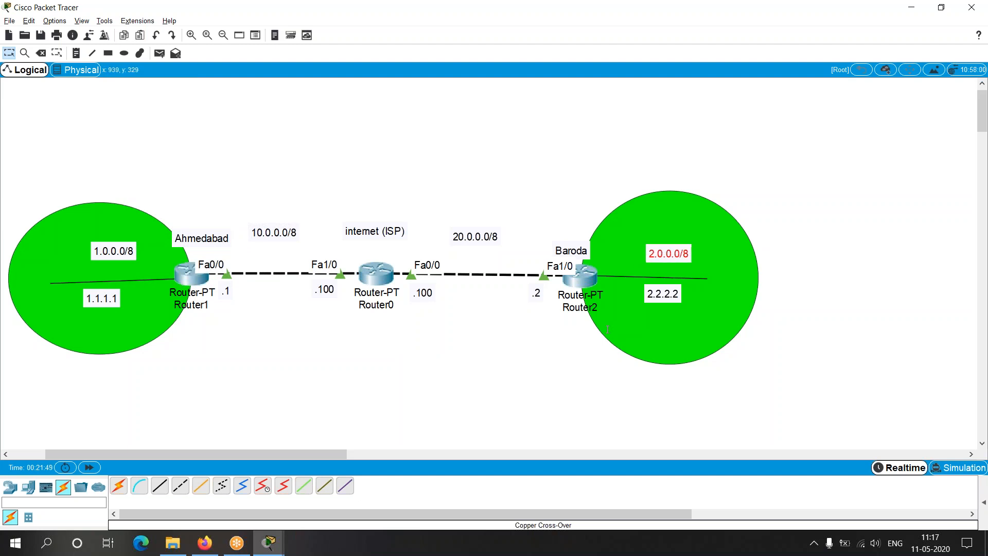
pyautogui.moveTo(385, 271)
pyautogui.mouseDown()
pyautogui.moveTo(386, 257)
pyautogui.moveTo(385, 271)
pyautogui.mouseUp()
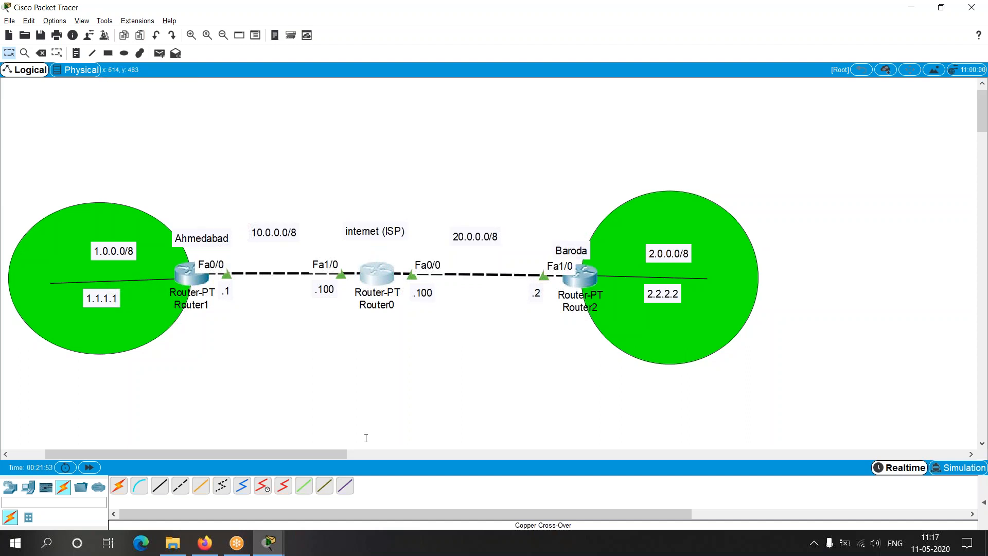
# Switch to Router2's CLI and ping its own loopback address 2.2.2.2
pyautogui.hotkey('alt', 'Tab')
pyautogui.write('g')
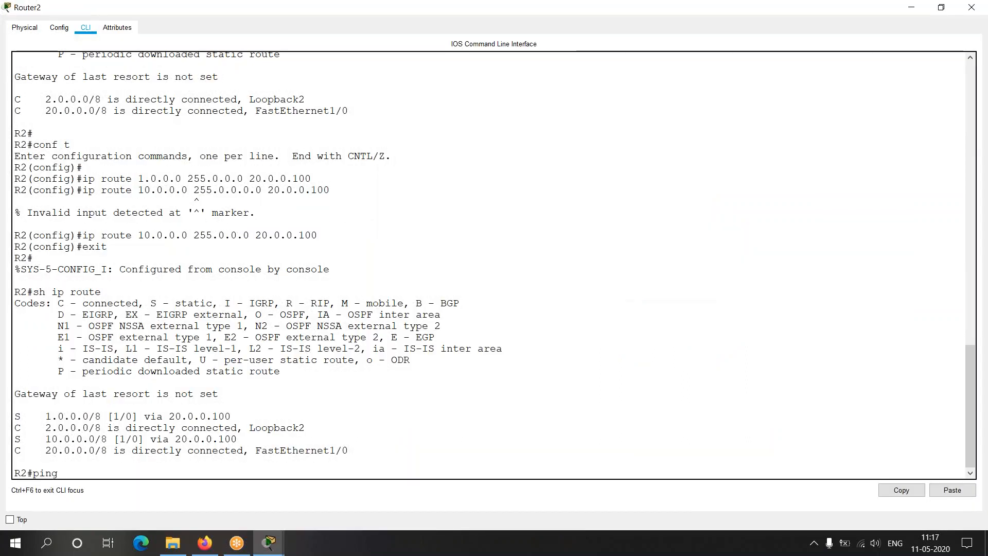
pyautogui.write(' 2.2.2.2')
pyautogui.press('Return')
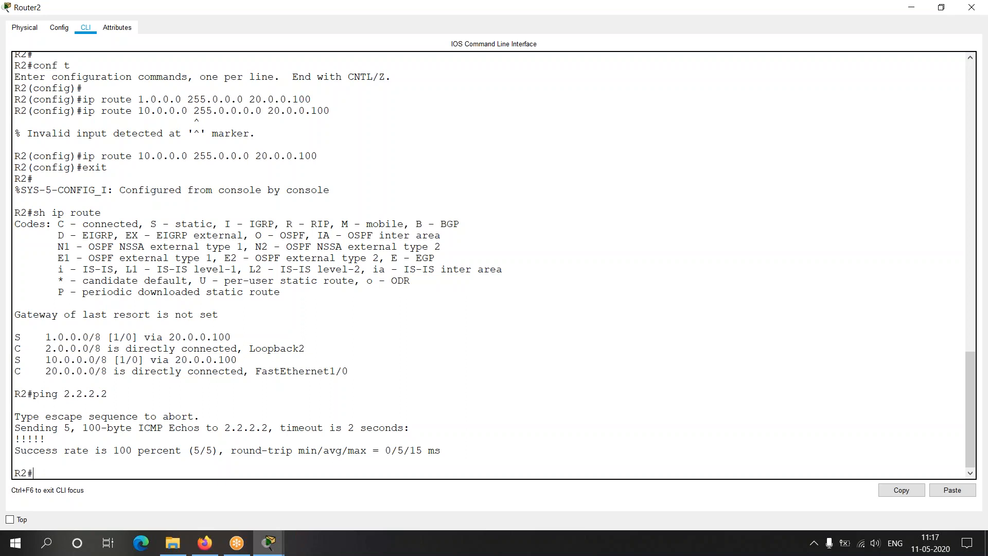
# Switch to Router1's CLI and ping 2.2.2.1 on the Baroda network
pyautogui.hotkey('alt', 'Tab')
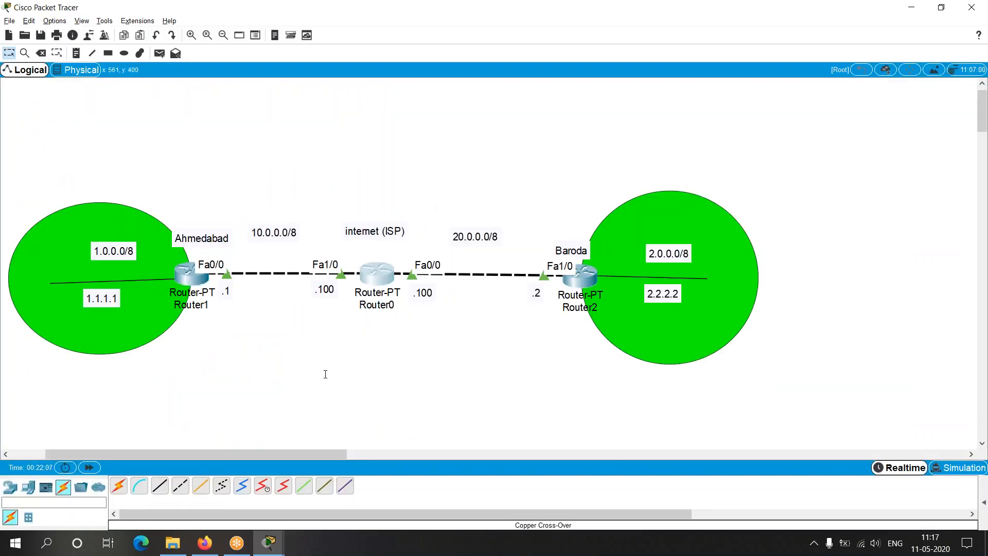
pyautogui.hotkey('alt', 'Tab')
pyautogui.hotkey('alt', 'Tab')
pyautogui.hotkey('alt', 'Tab')
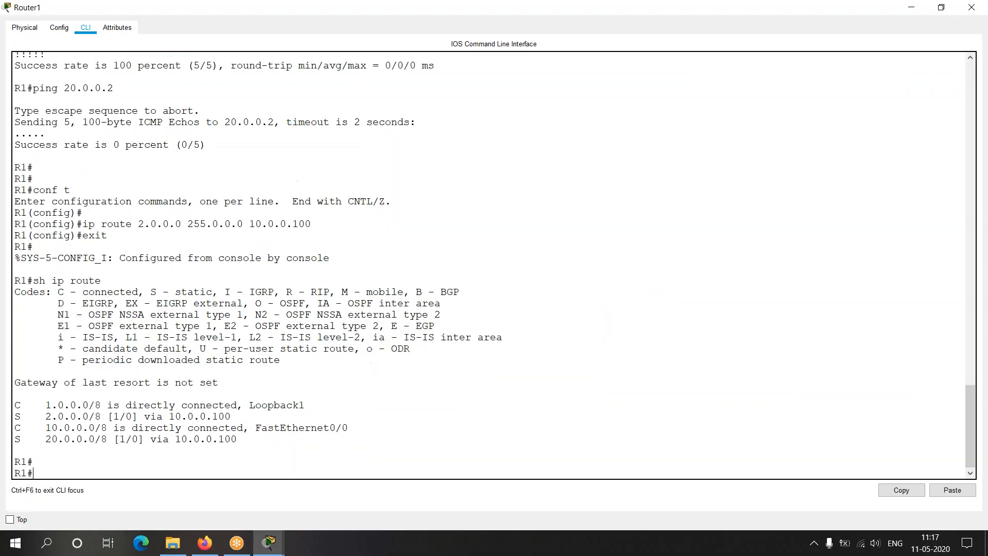
pyautogui.write('ping ')
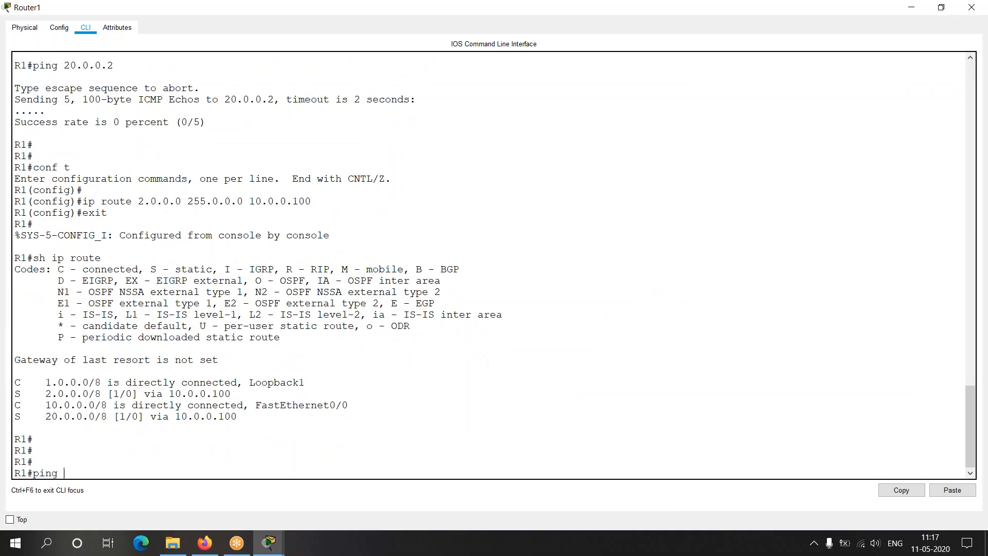
pyautogui.write('2.2.2.1')
pyautogui.press('Return')
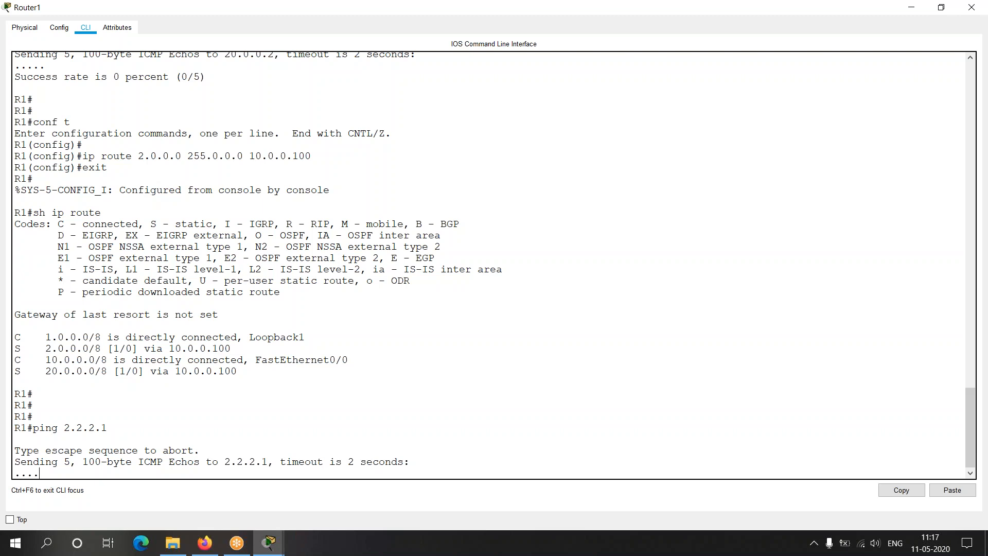
# Ping Baroda's loopback address 2.2.2.2 from R1
pyautogui.write('ping ')
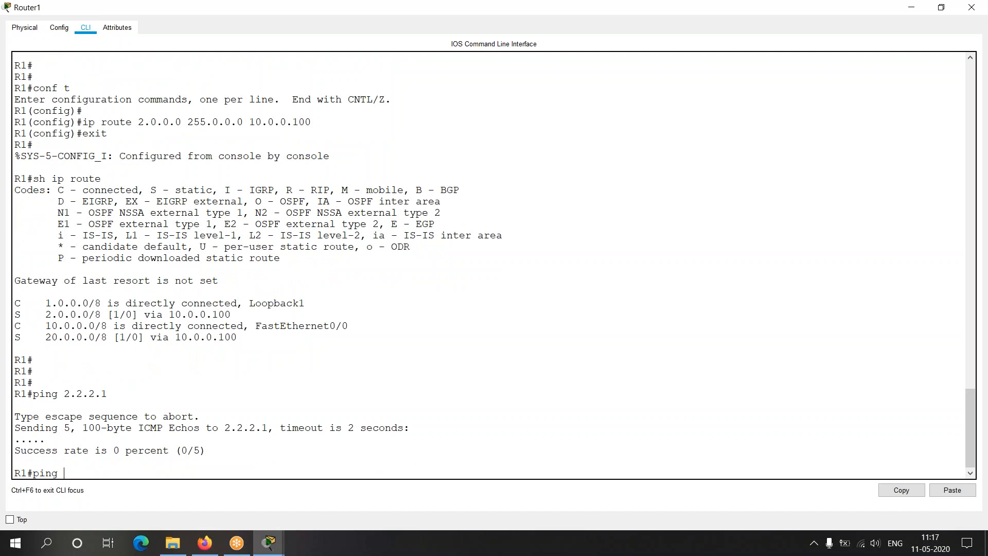
pyautogui.write('2.2.2.2')
pyautogui.press('Return')
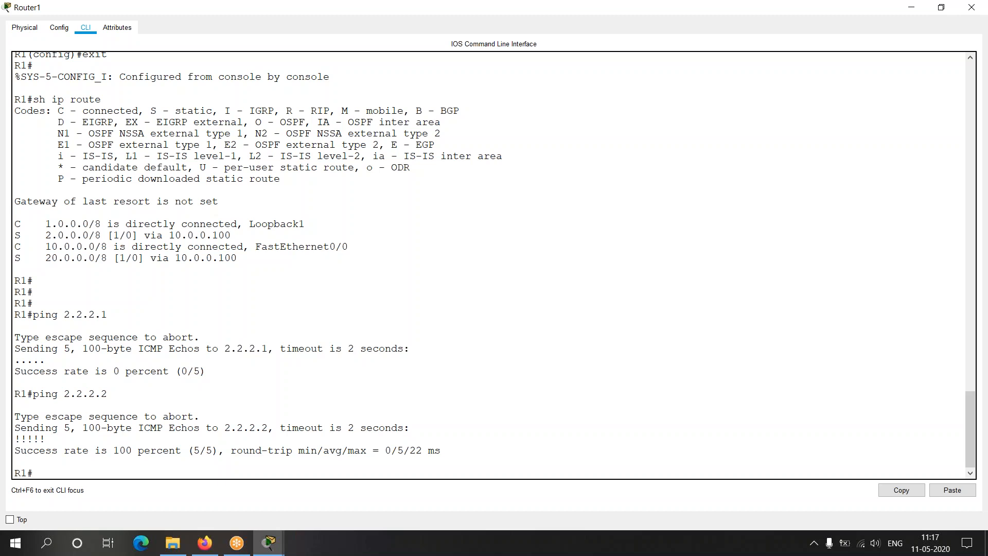
# Open Router0's CLI from the topology, maximize its window, and ping Ahmedabad's loopback address 1.1.1.1
pyautogui.hotkey('alt', 'Tab')
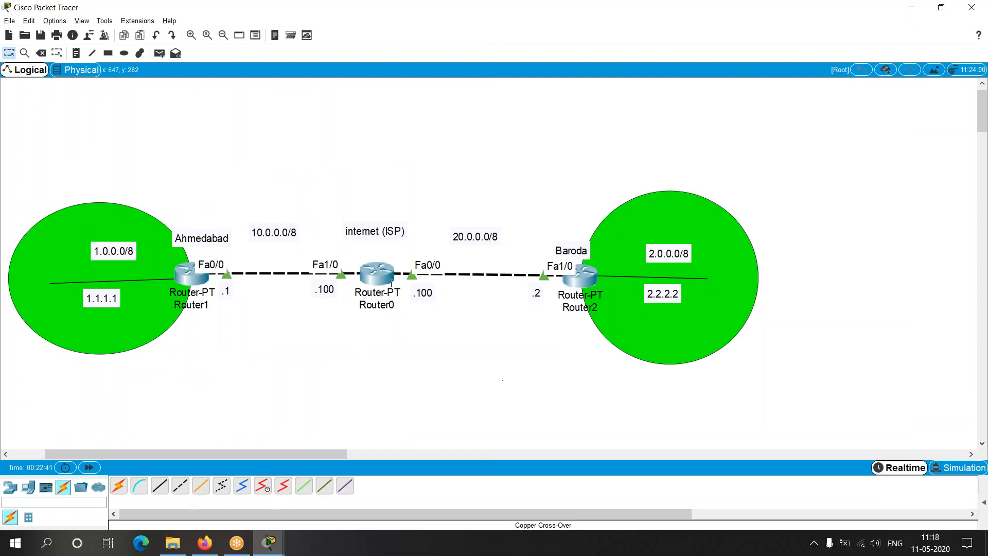
pyautogui.click(377, 273)
pyautogui.hotkey('alt', 'space')
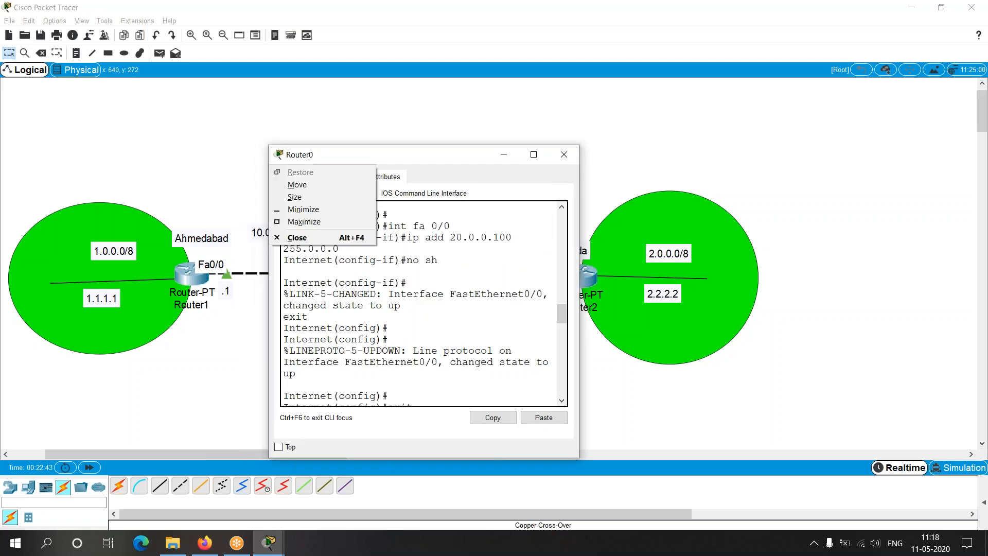
pyautogui.press('x')
pyautogui.press('Return')
pyautogui.write('ping')
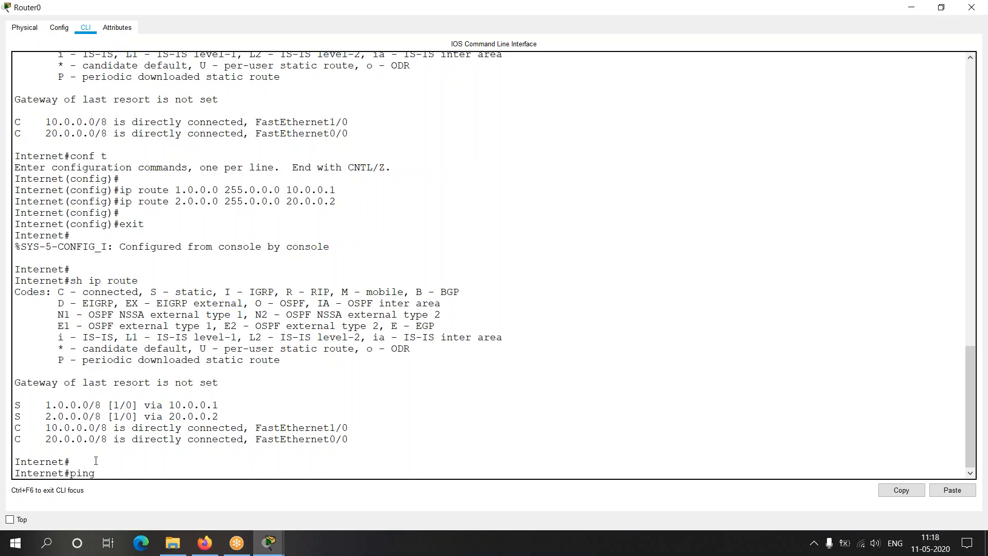
pyautogui.moveTo(73, 465); pyautogui.dragTo(59, 464)
pyautogui.click(114, 474)
pyautogui.write('1.1.1.1')
pyautogui.press('Return')
# Ping Baroda's loopback address 2.2.2.2 from the ISP router
pyautogui.write('pin')
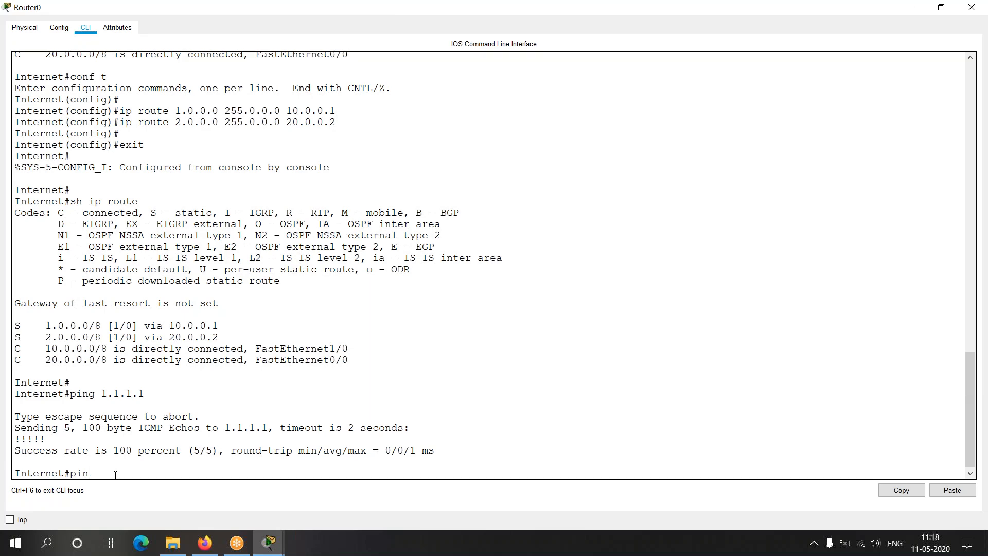
pyautogui.write('g 2.2.2.2')
pyautogui.press('Return')
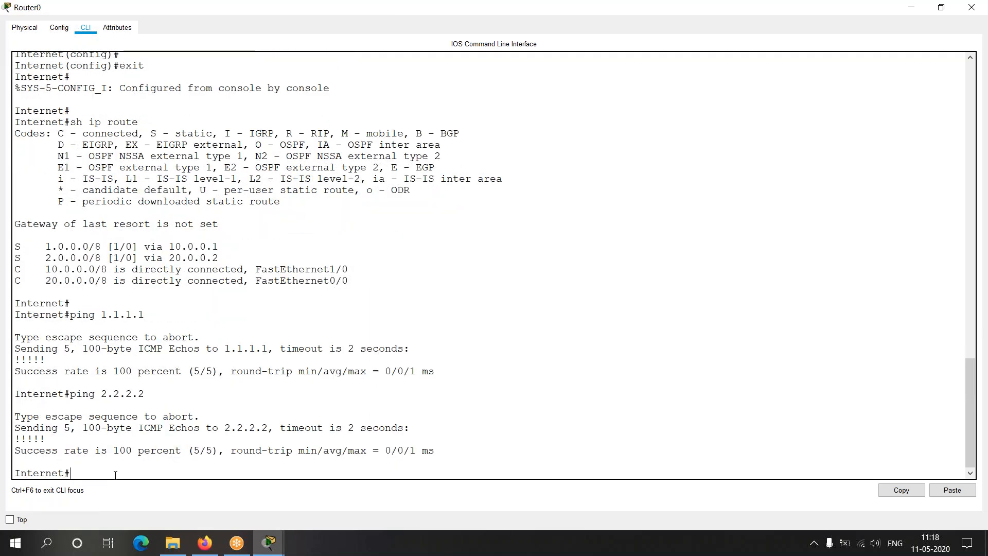
# Switch to Router2's CLI and ping Ahmedabad's loopback address 1.1.1.1
pyautogui.hotkey('alt', 'Tab')
pyautogui.hotkey('alt', 'Tab')
pyautogui.hotkey('alt', 'Tab')
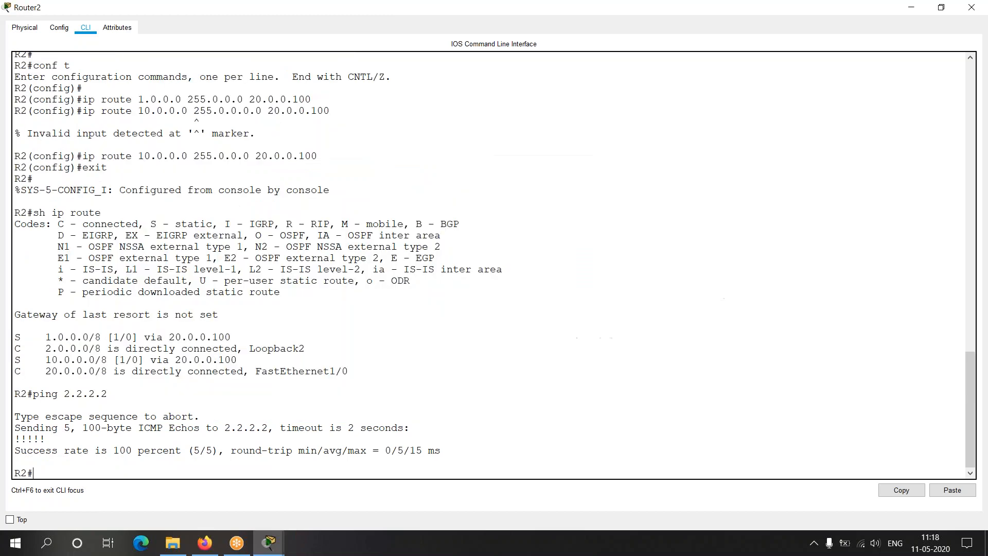
pyautogui.press('Return')
pyautogui.press('Return')
pyautogui.write('pi')
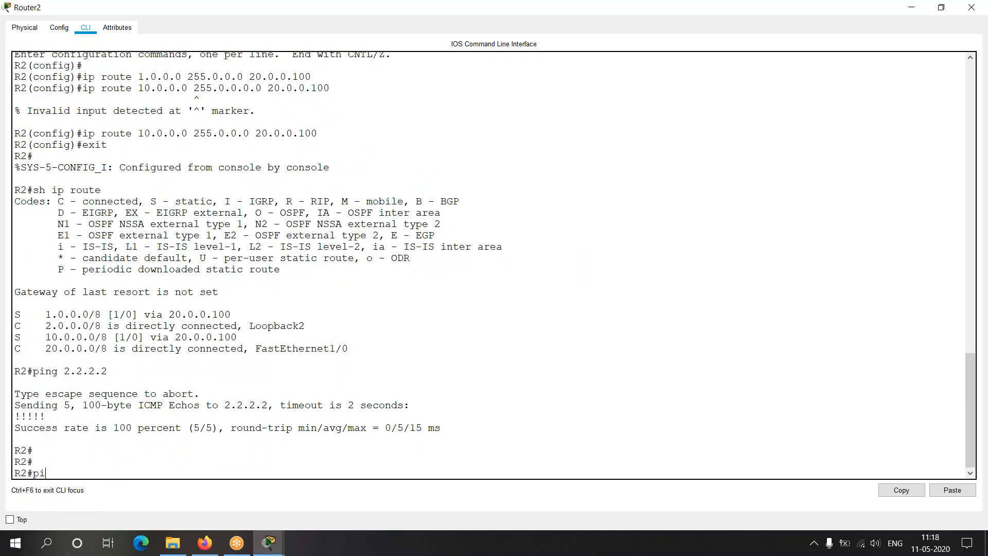
pyautogui.write('ng 1.1.1..1')
pyautogui.write('1.1.1.1')
pyautogui.press('Return')
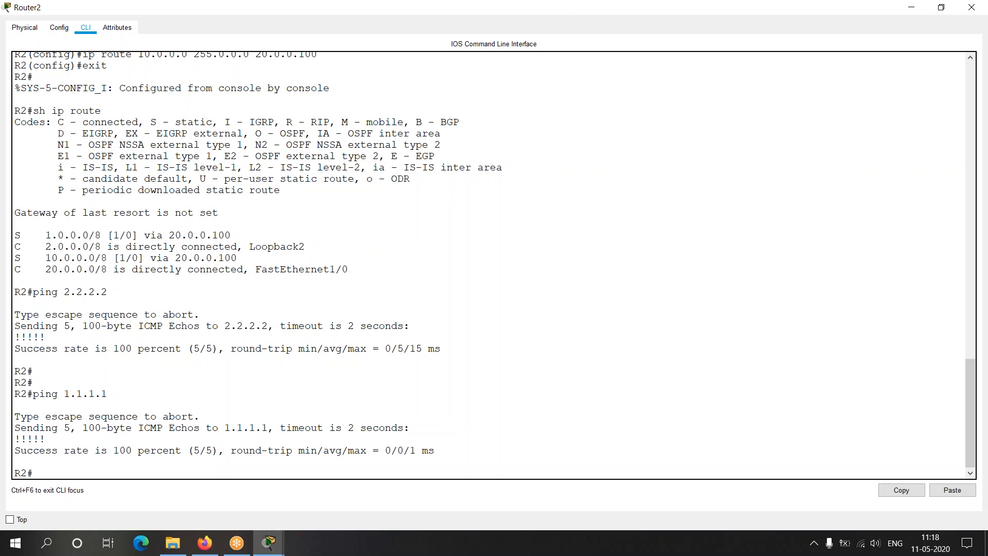
pyautogui.hotkey('alt', 'Tab')
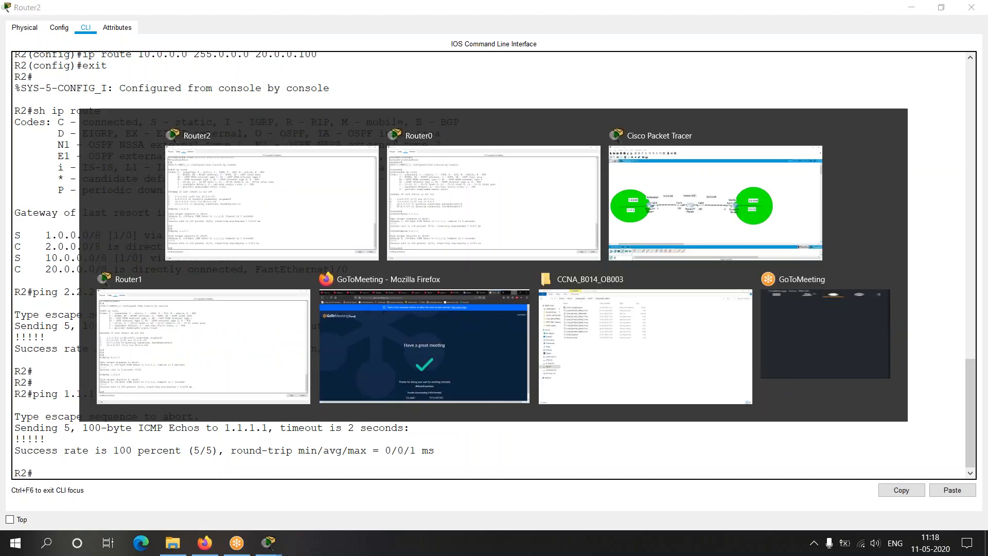